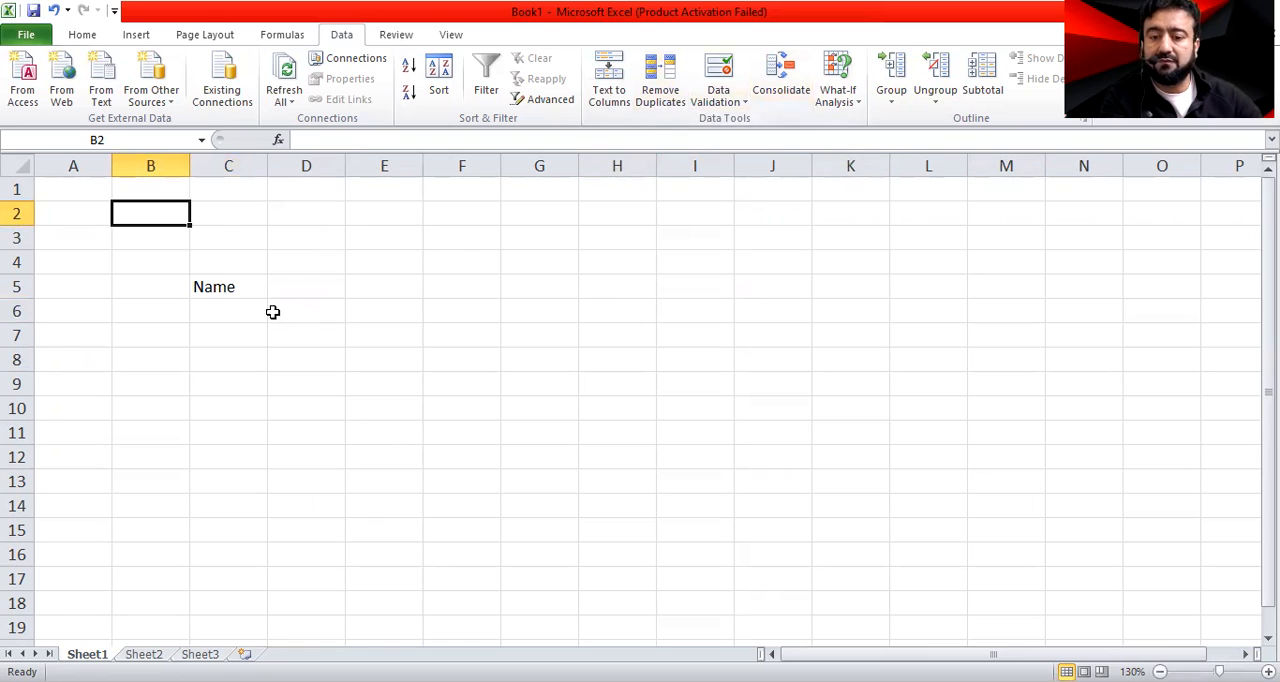
Fill C6:C10 under the Name header with five sample first names, entering two of them twice
click(246, 317)
text(Raj)
key(Return)
text(Mohan)
key(Return)
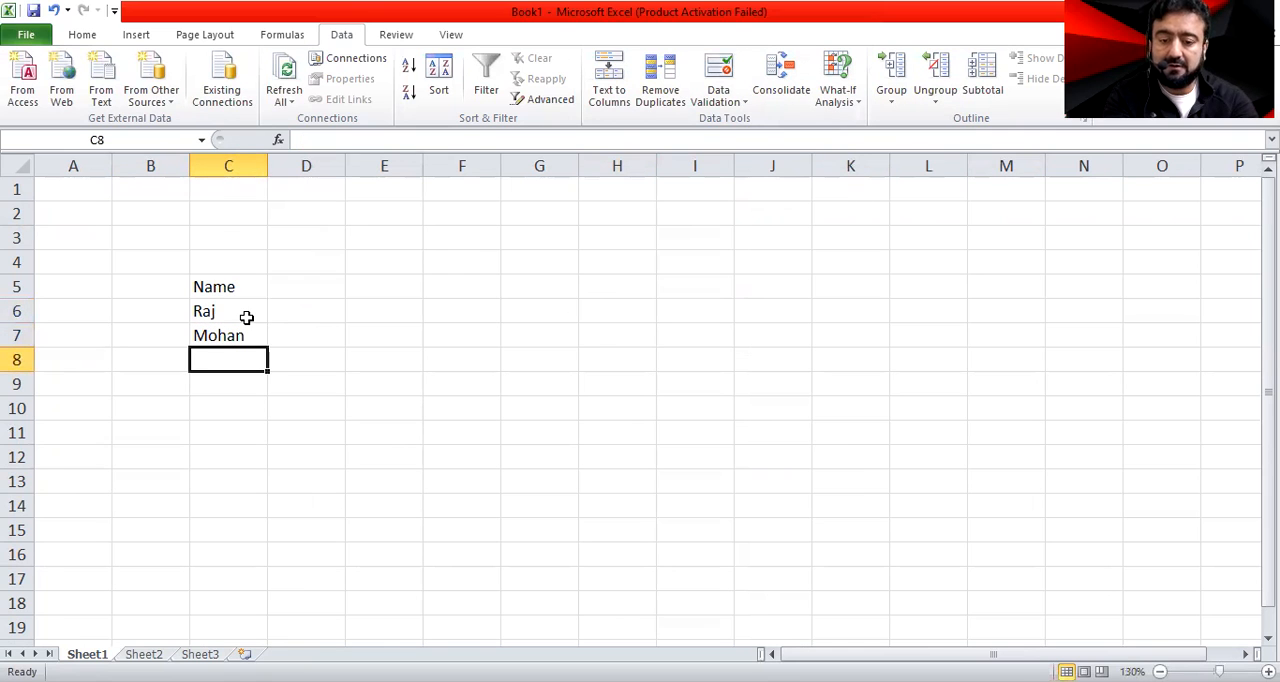
text(Raj)
key(Return)
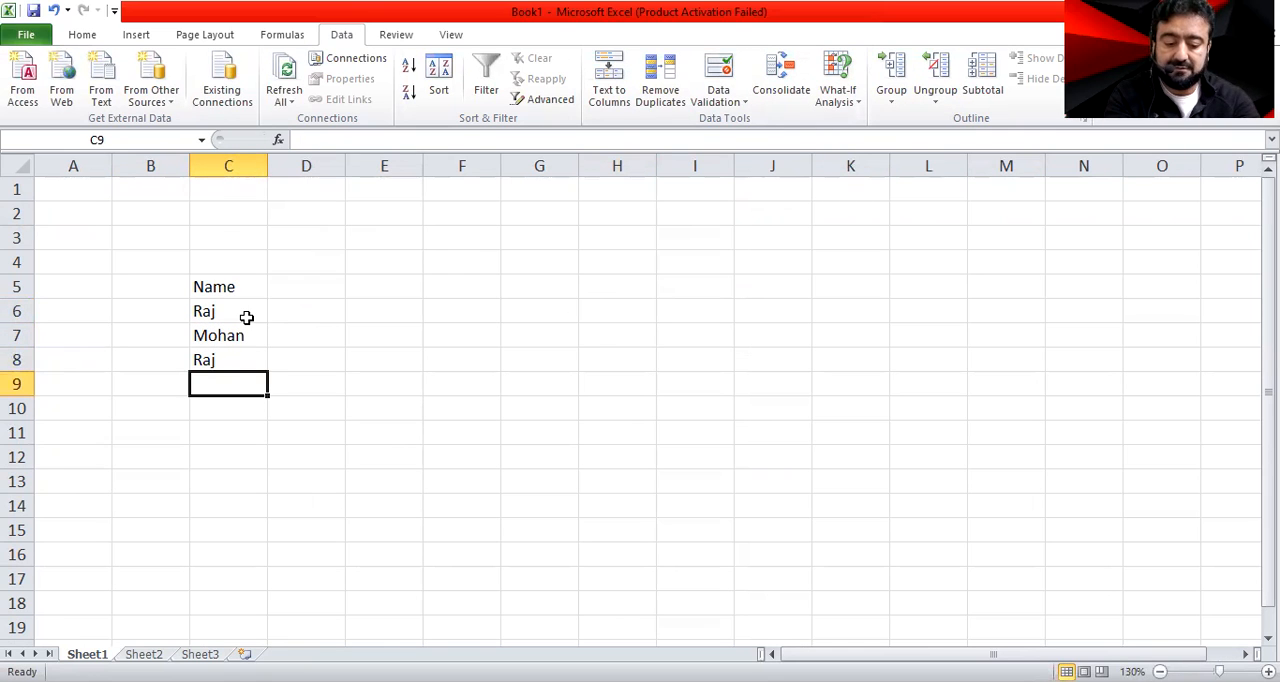
text(Mohan)
key(Return)
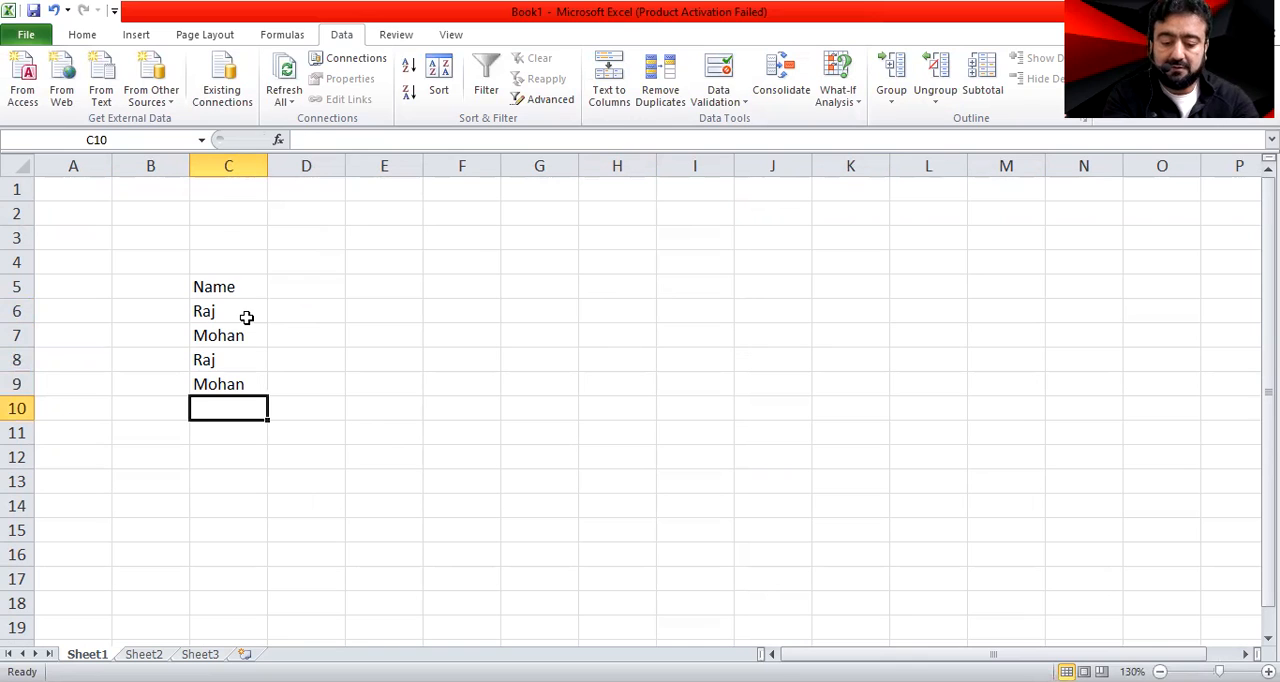
text(Siraj)
key(Return)
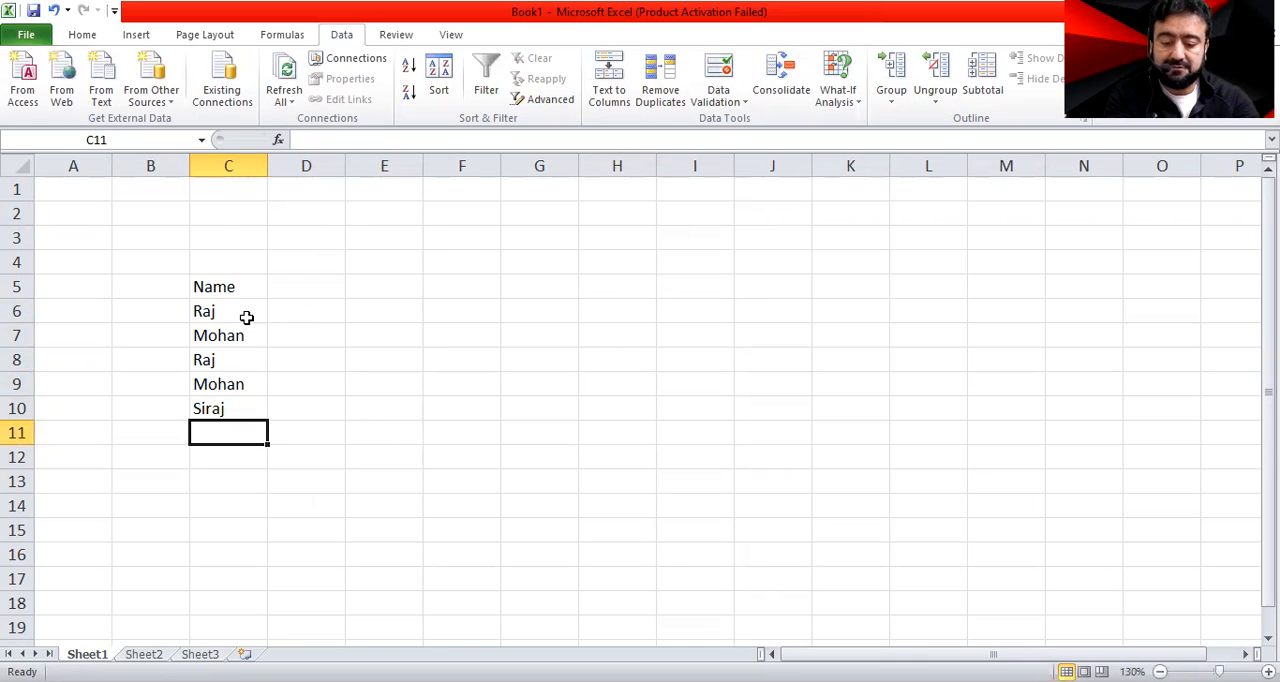
Extend the name list in C11:C14 with four more entries, including one repeated first name and two with initials
text(Atu)
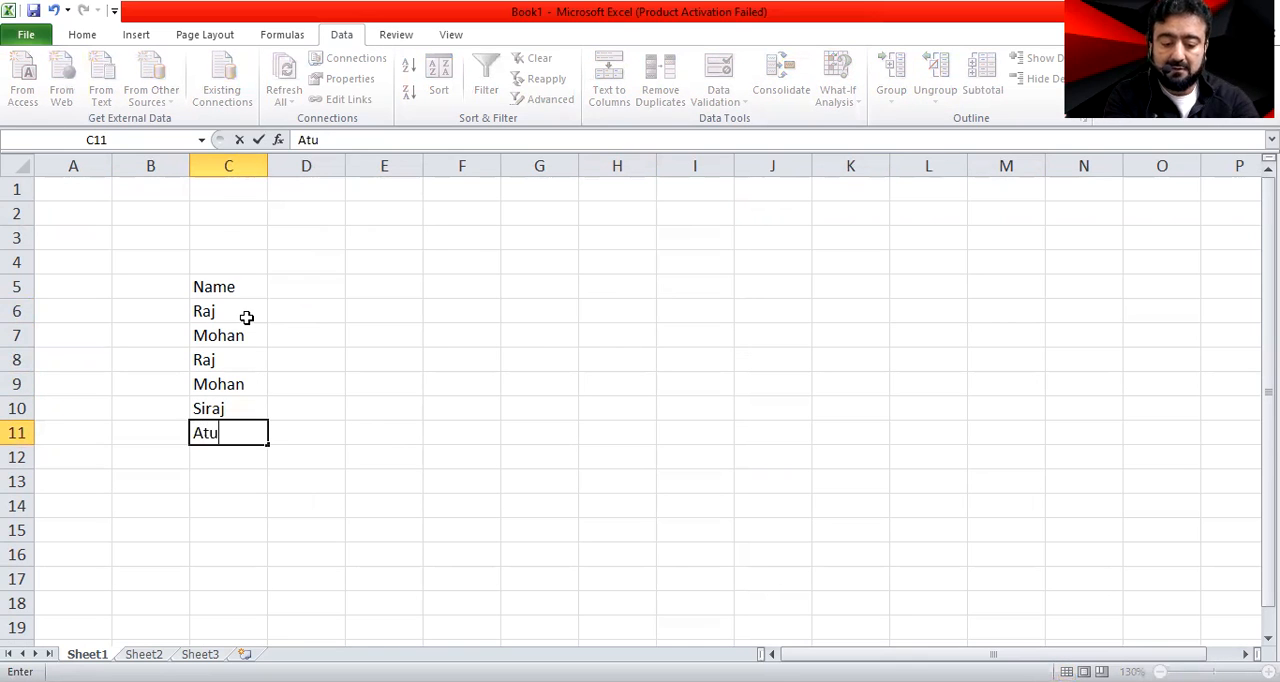
text(l)
key(Return)
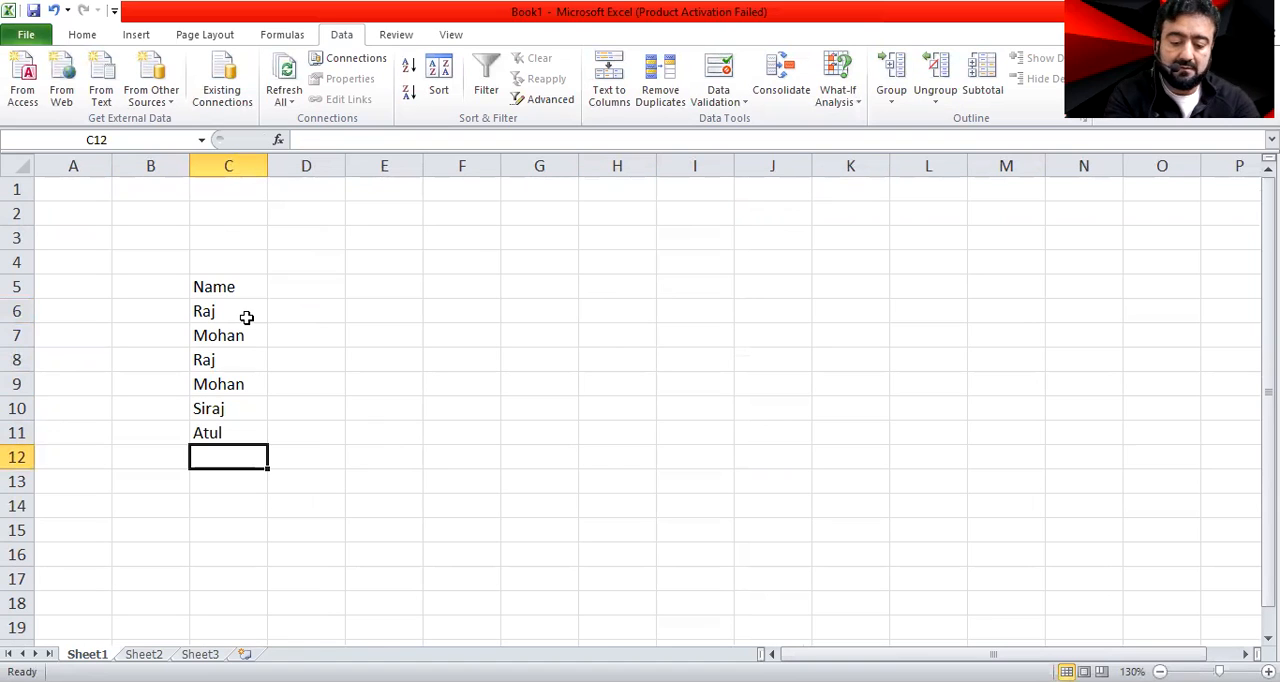
text(Moha)
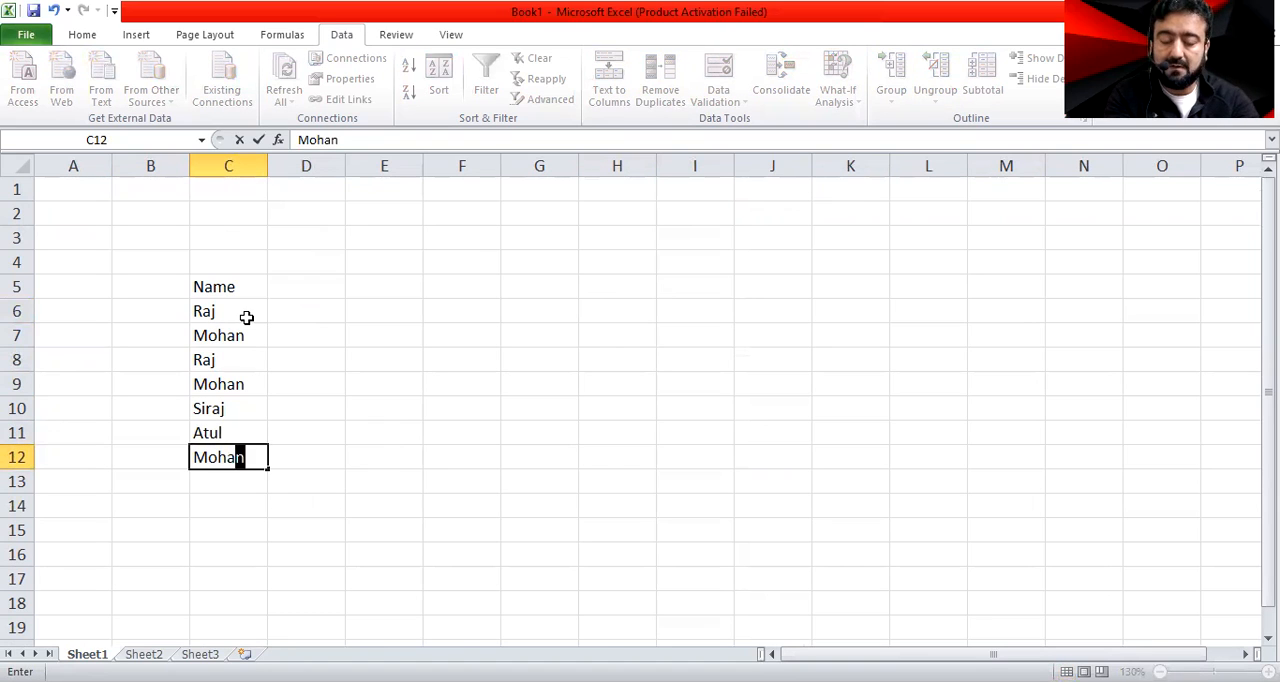
key(Return)
text(D)
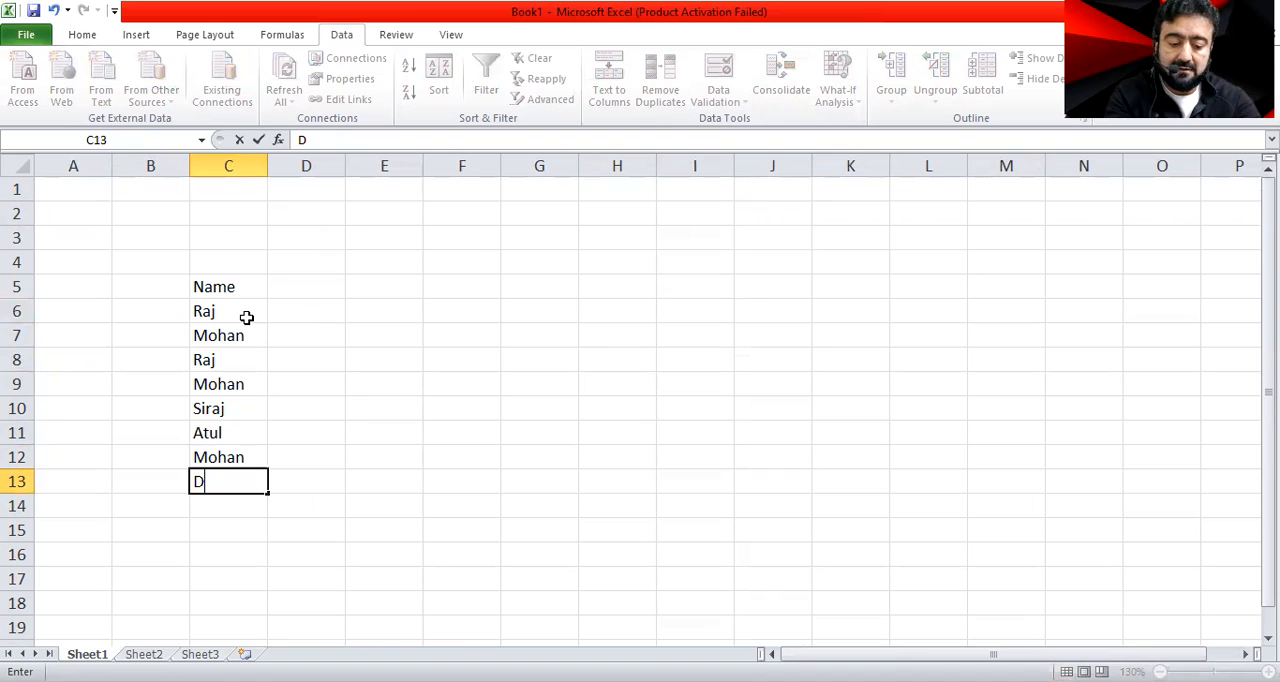
text(K malik)
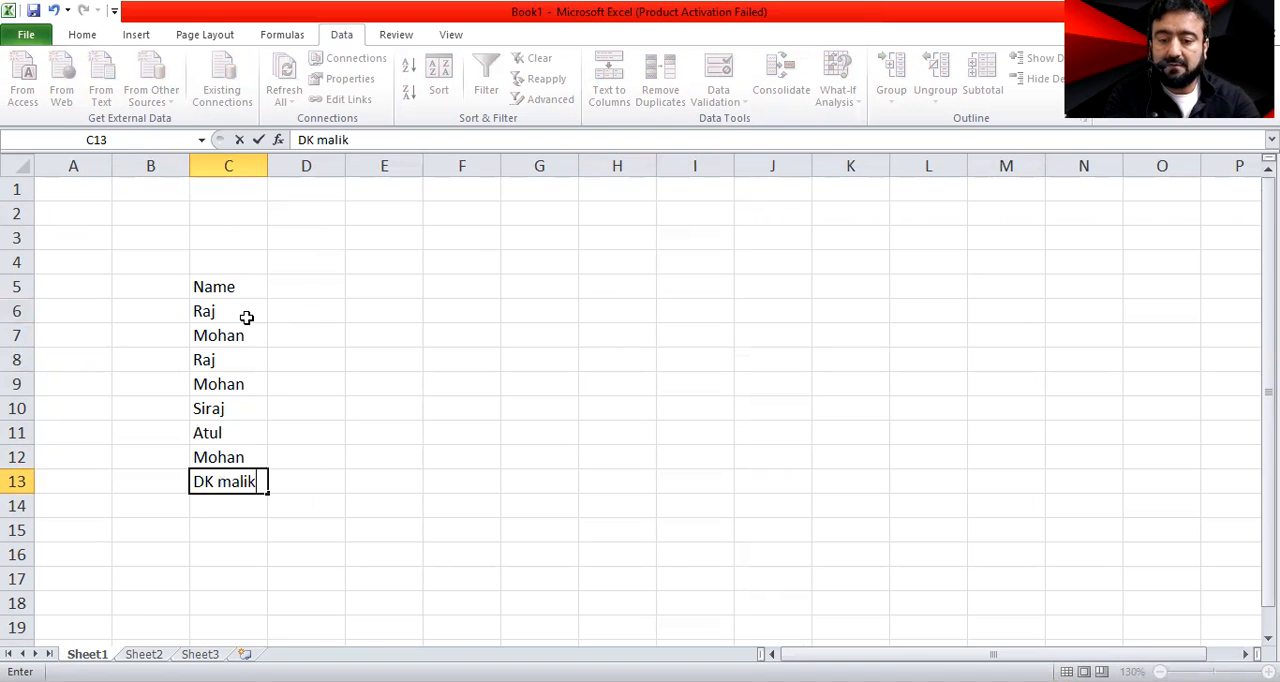
key(Return)
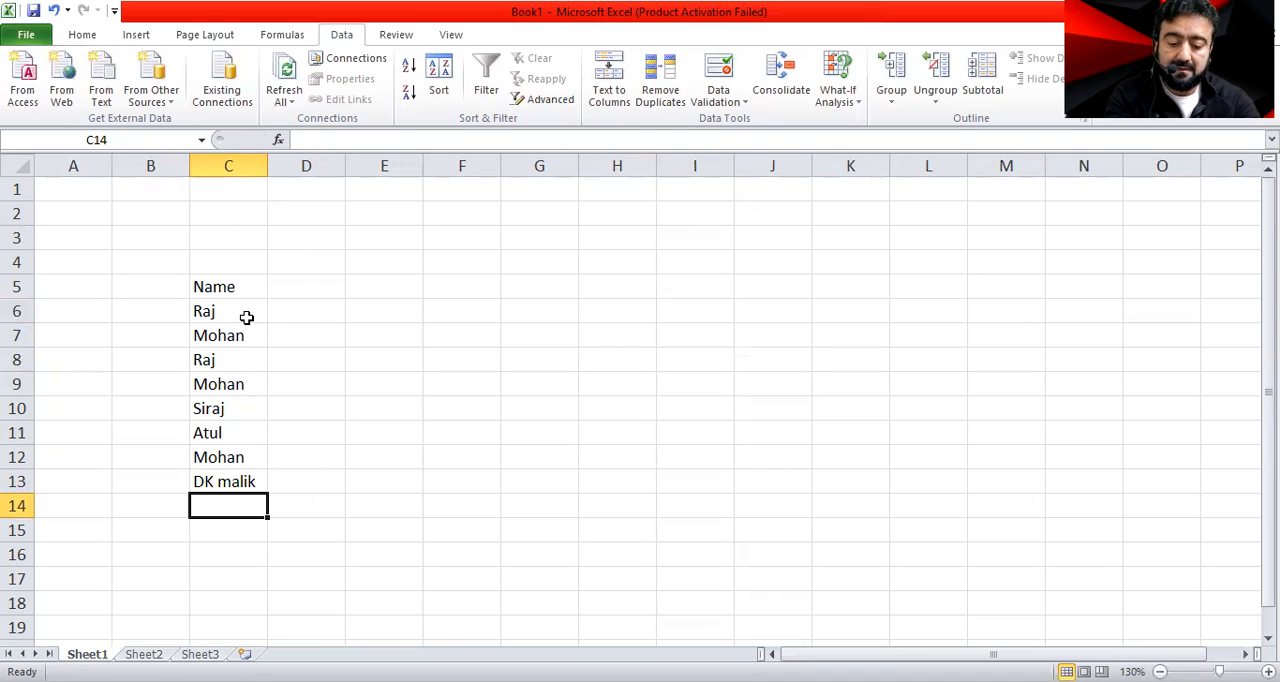
text(SK Mishra)
key(Return)
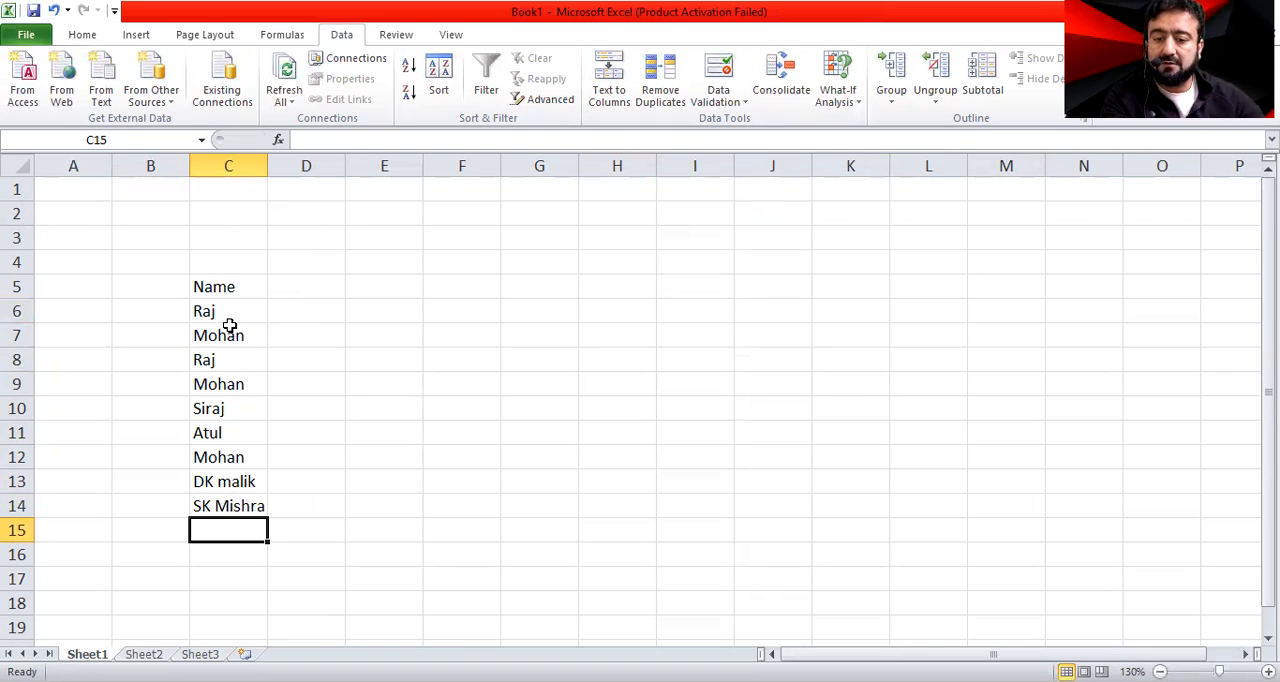
Copy the names in C7:C13 to C15:C21 and make the Name header in C5 bold
drag(239, 338, 250, 481)
key(ctrl+c)
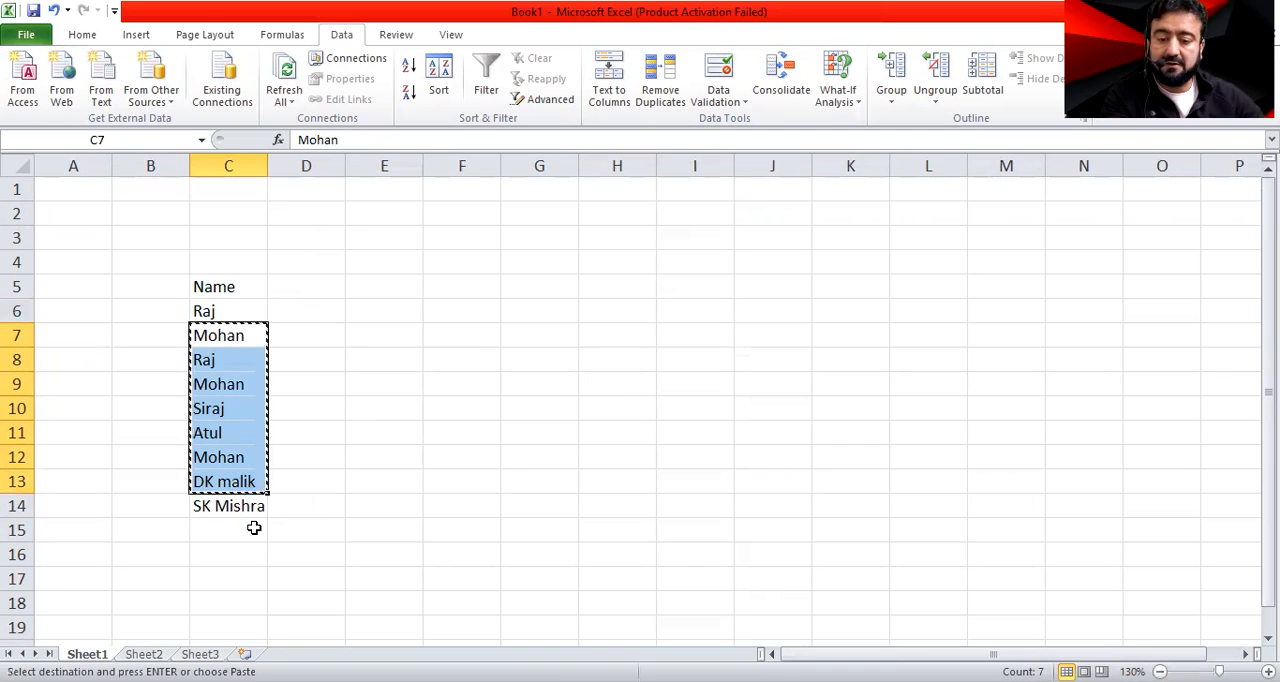
click(257, 530)
key(ctrl+v)
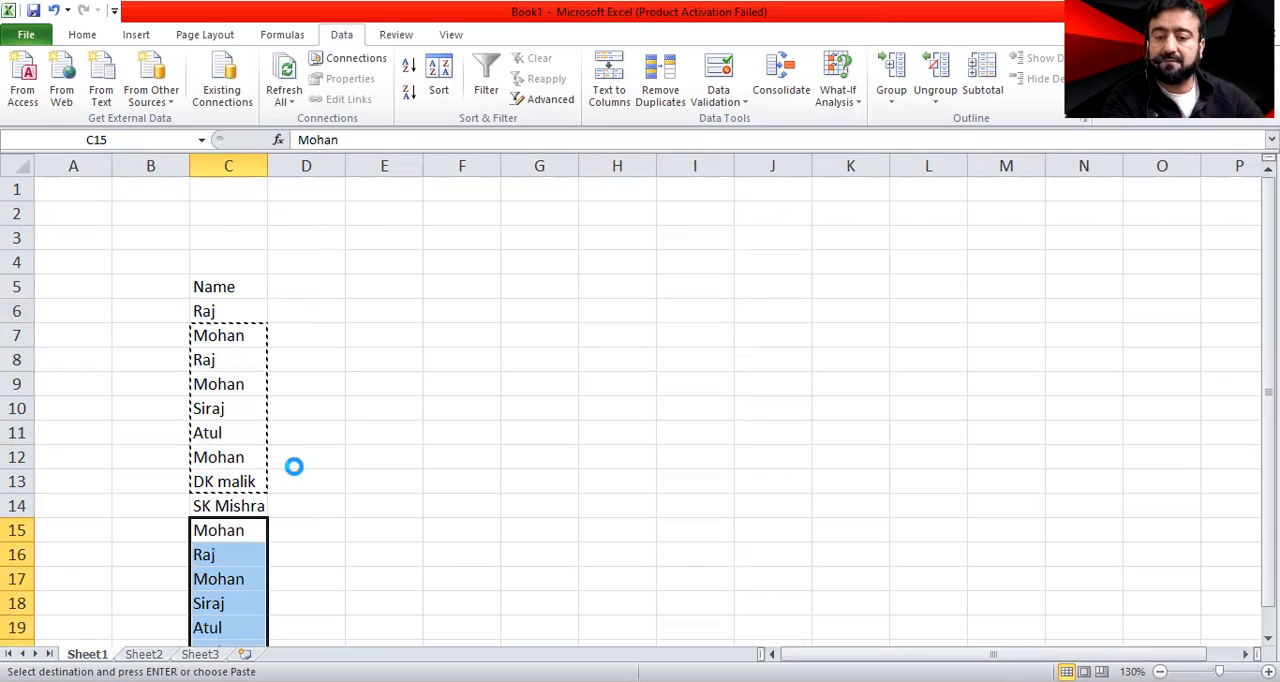
click(250, 281)
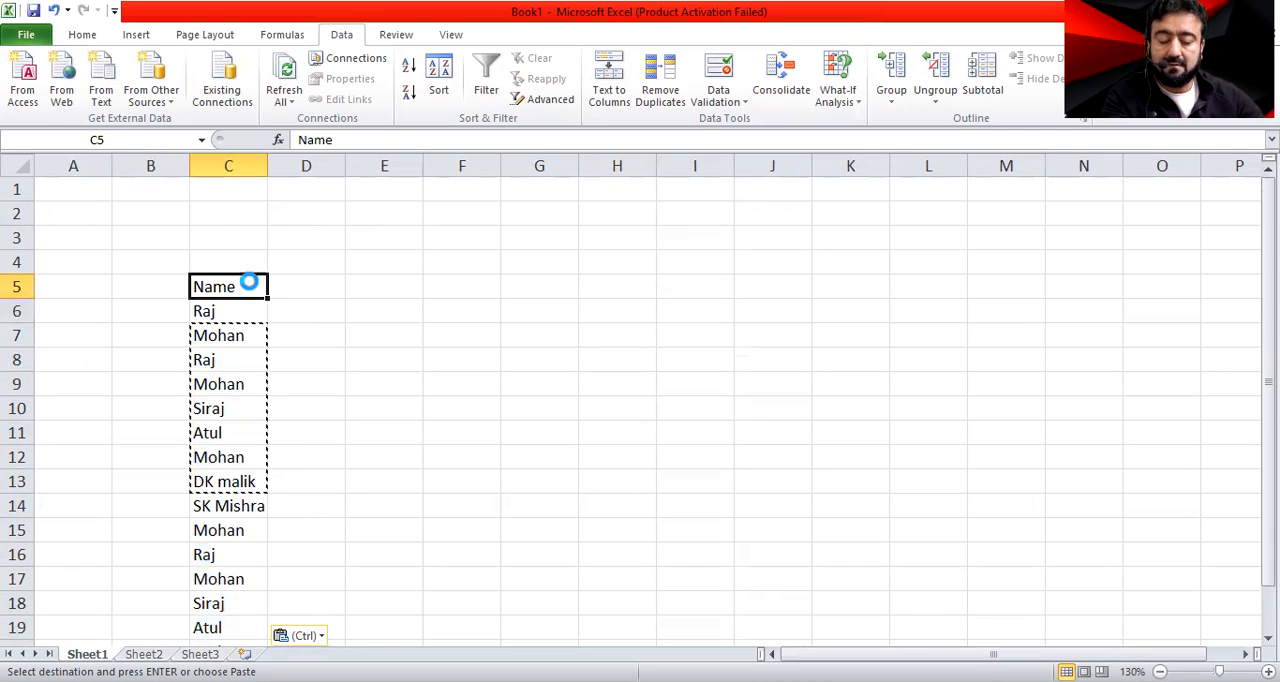
key(ctrl+b)
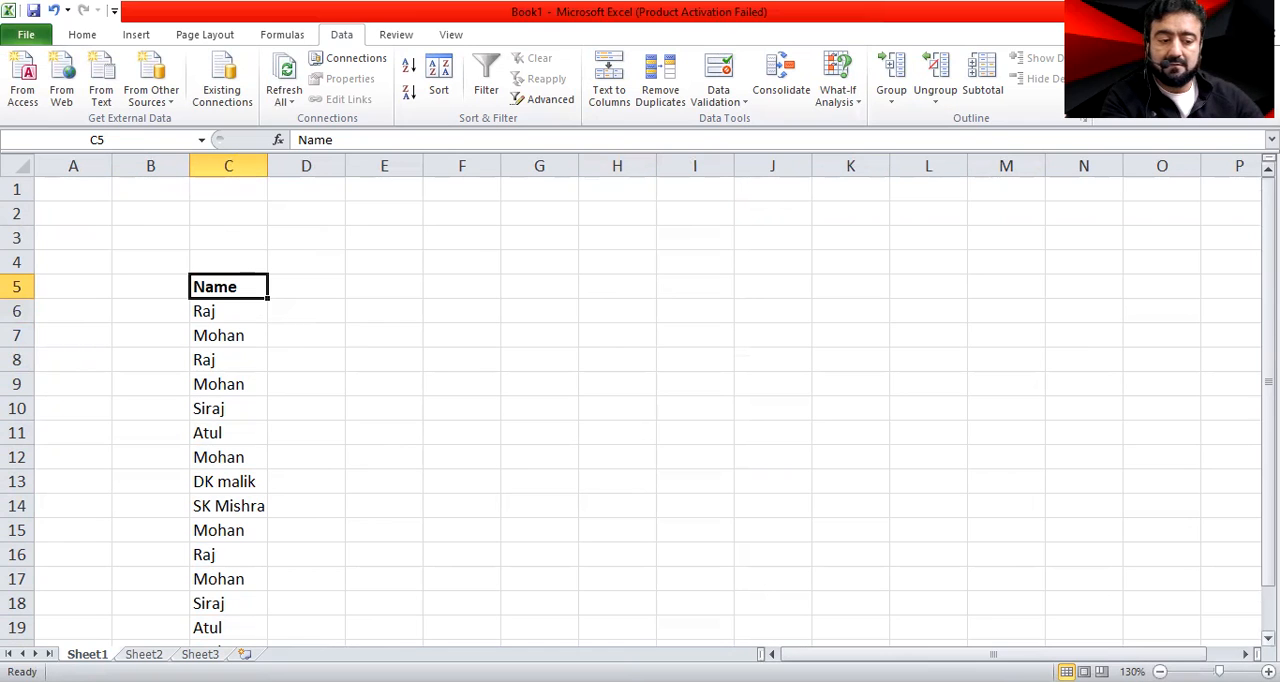
Examine the distinct and repeated entries in the Name list in column C
scroll(334, 398, down, 1)
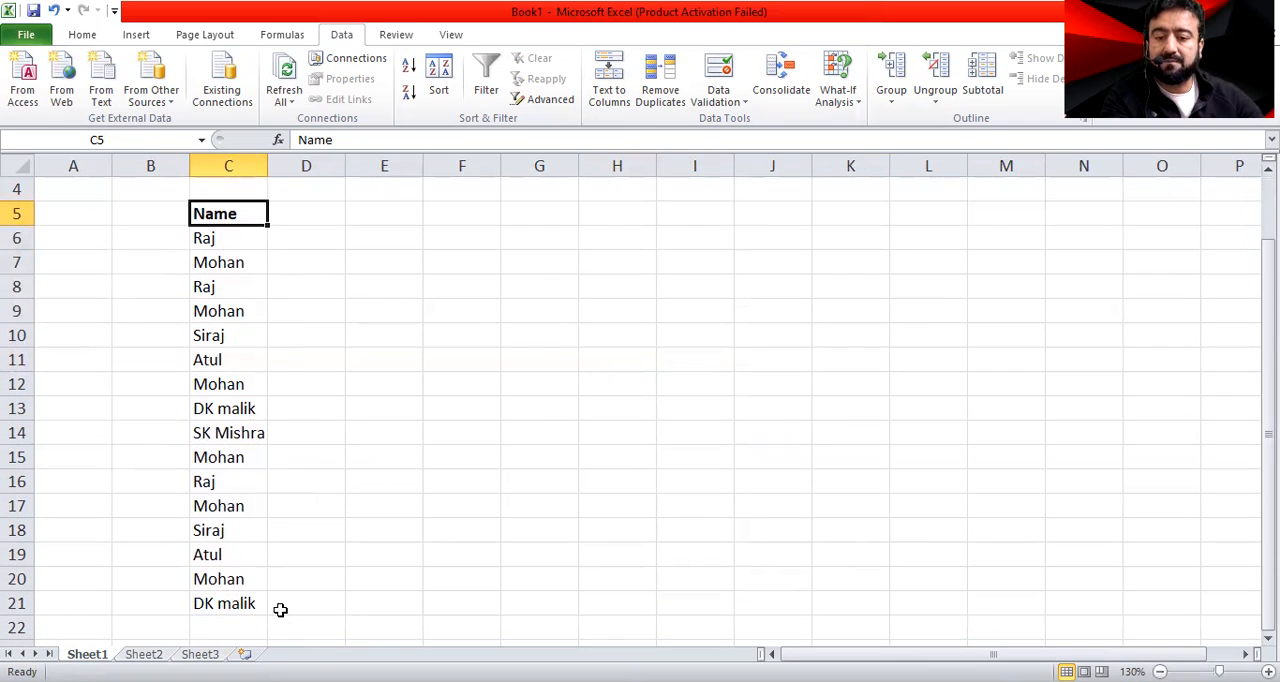
click(203, 237)
click(210, 311)
click(211, 361)
click(229, 430)
click(223, 531)
click(300, 213)
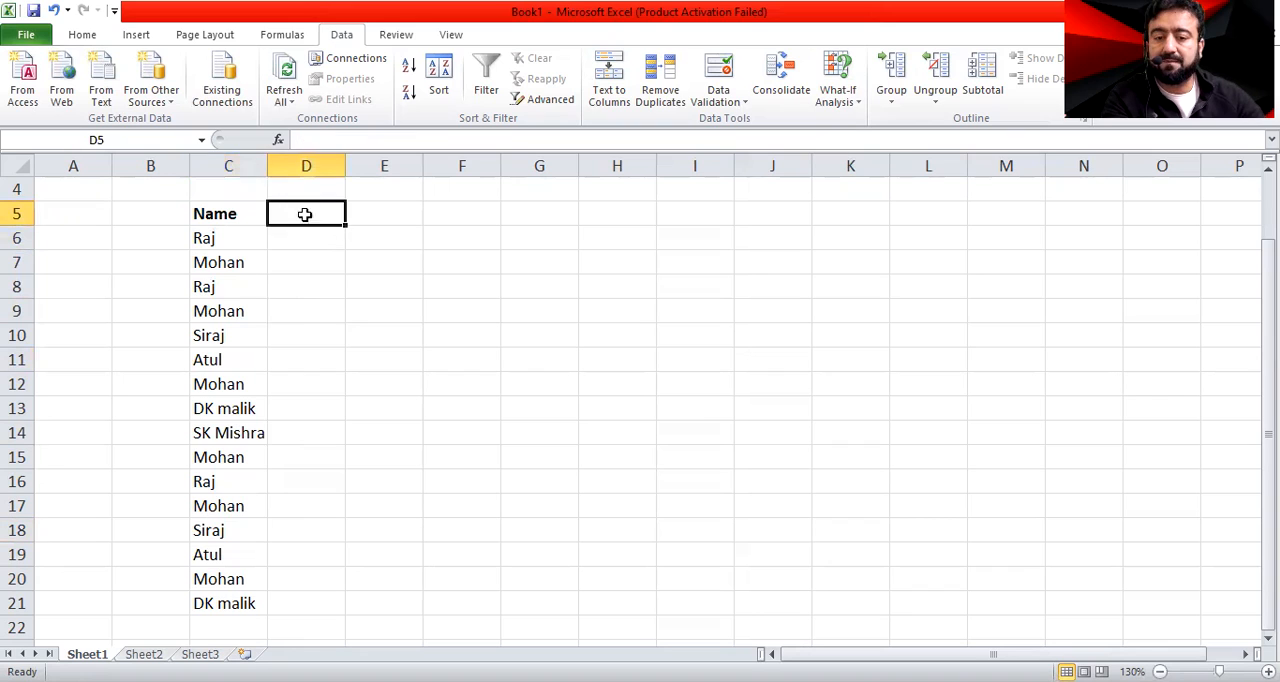
Open Remove Duplicates for the Name list in C5:C21 and place the dialog near the list
click(233, 210)
drag(229, 216, 224, 603)
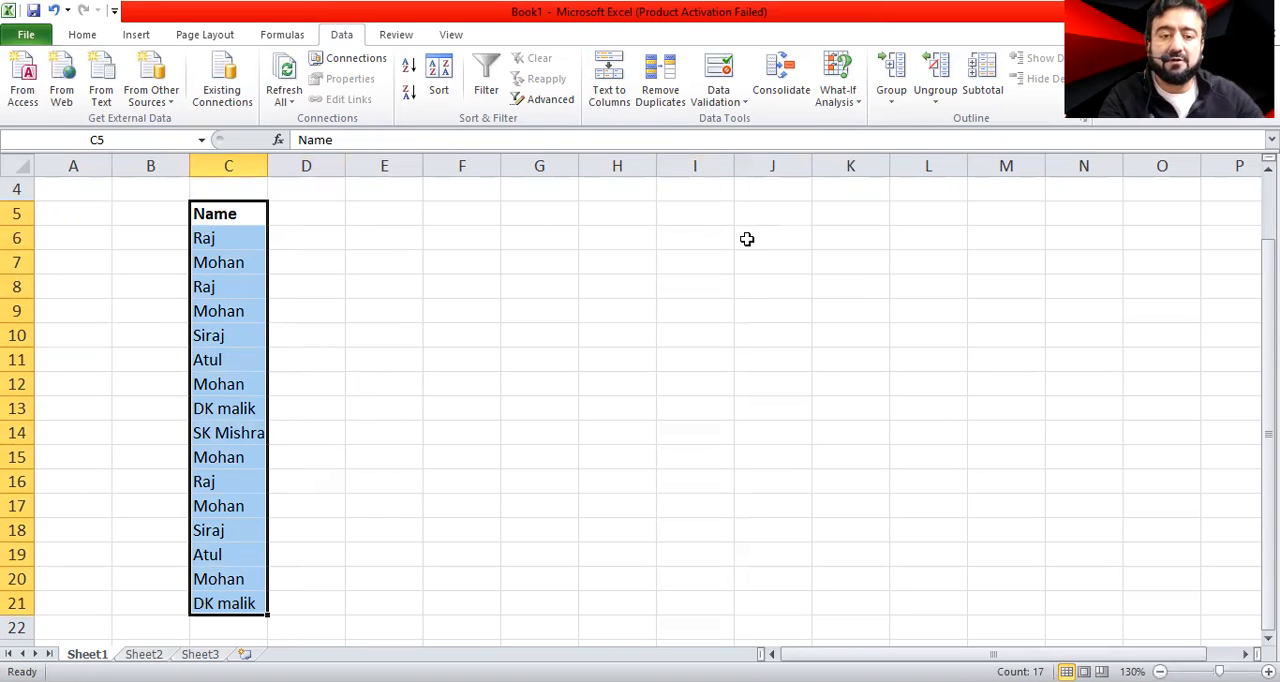
click(655, 100)
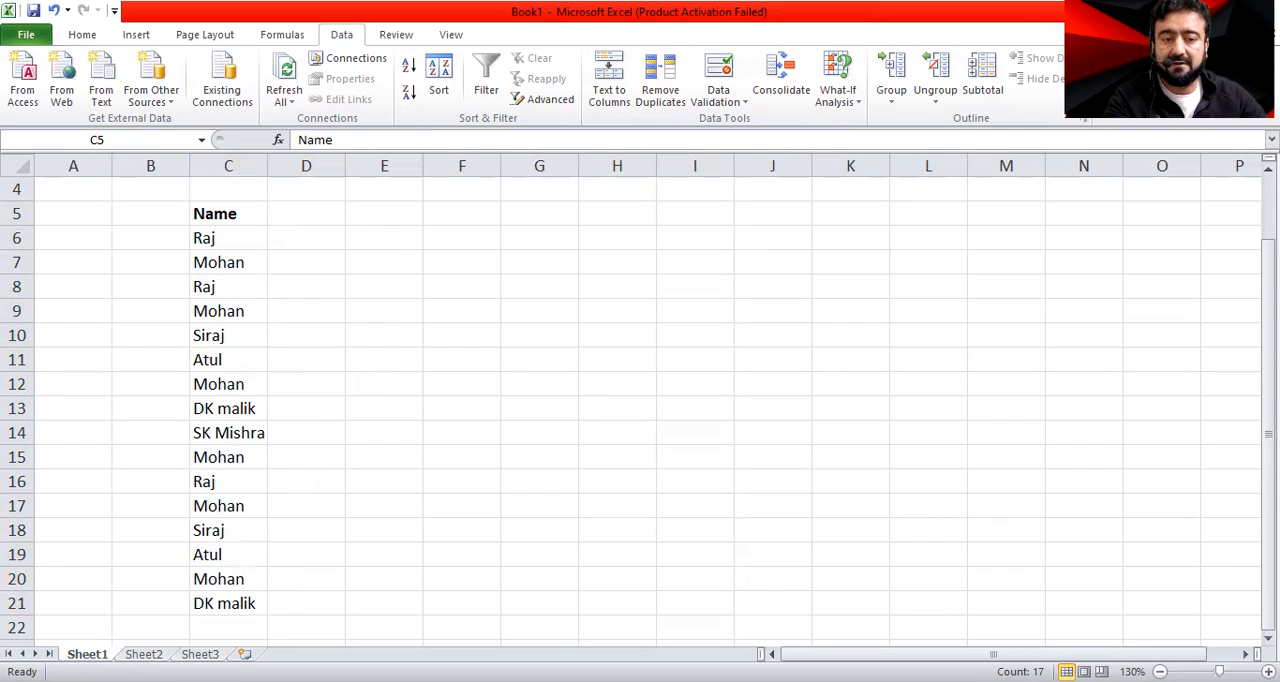
click(660, 90)
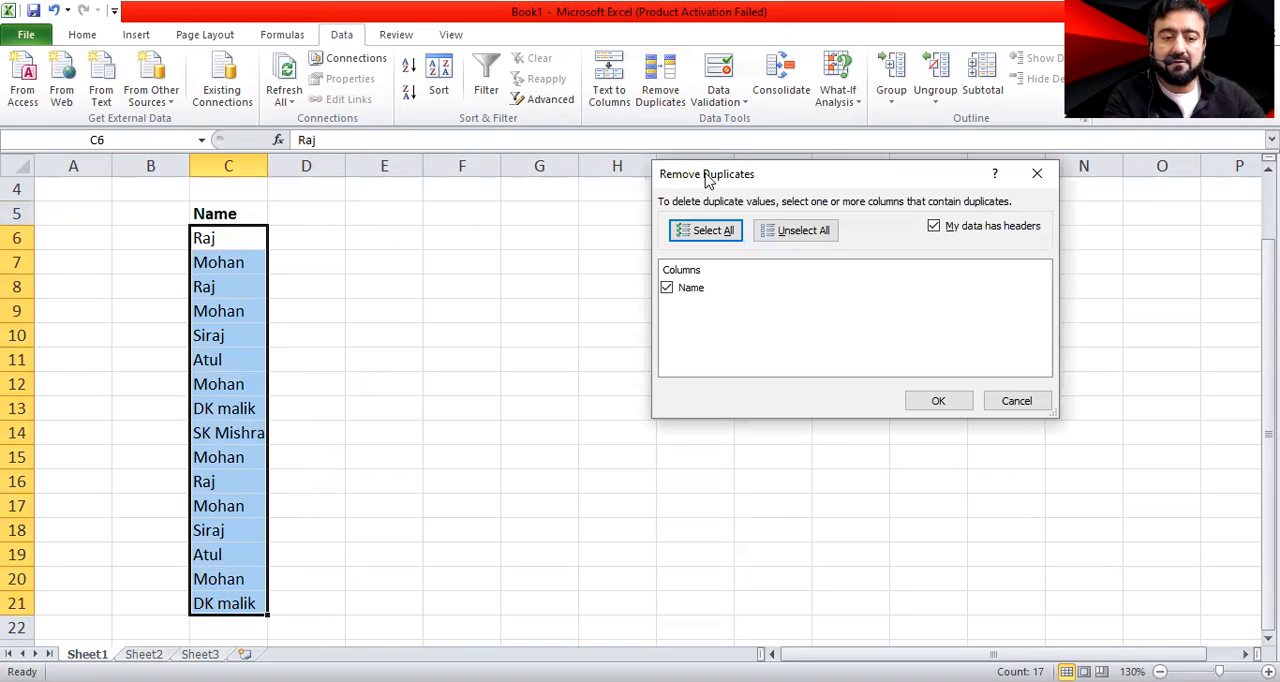
drag(705, 180, 459, 229)
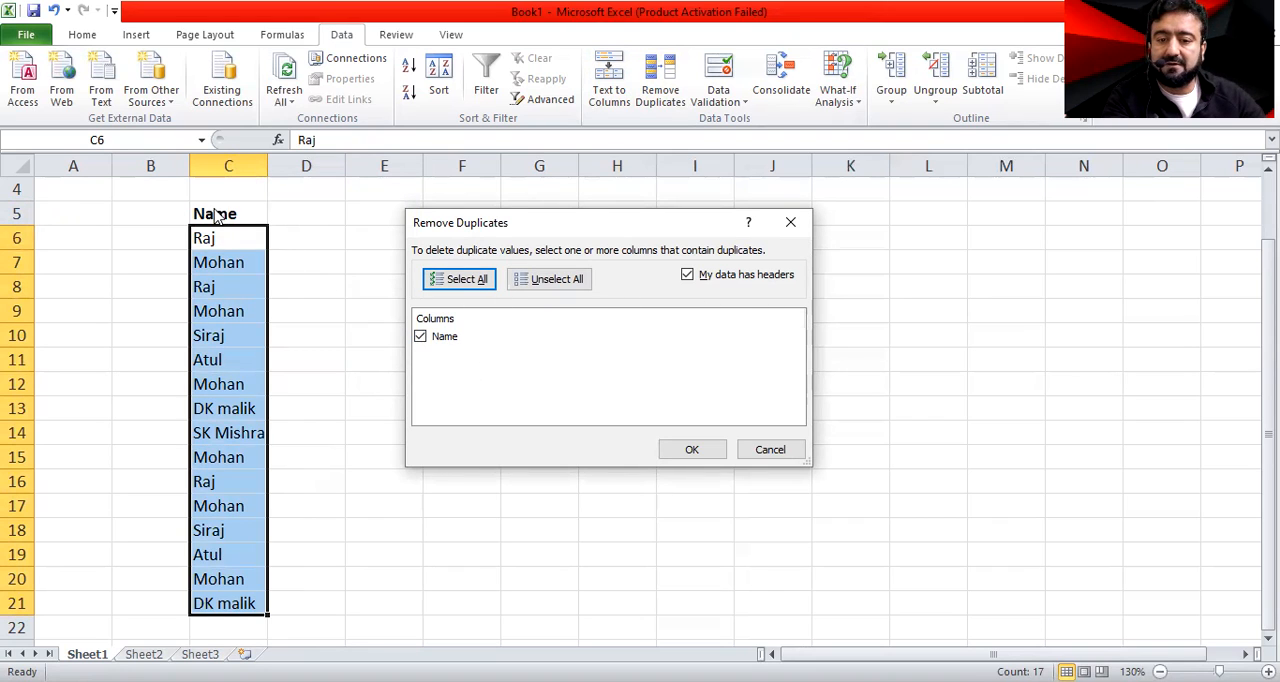
Switch the My data has headers option off and on to compare the selected range, leaving it enabled
click(688, 276)
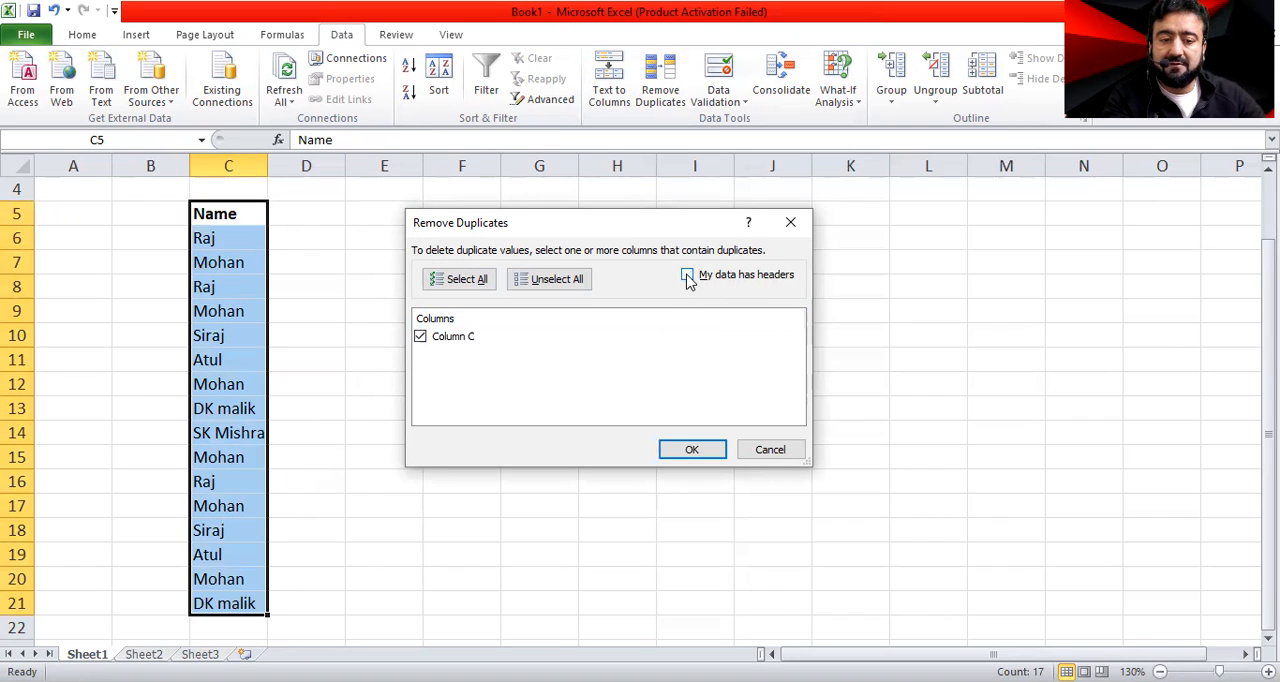
click(688, 276)
click(688, 276)
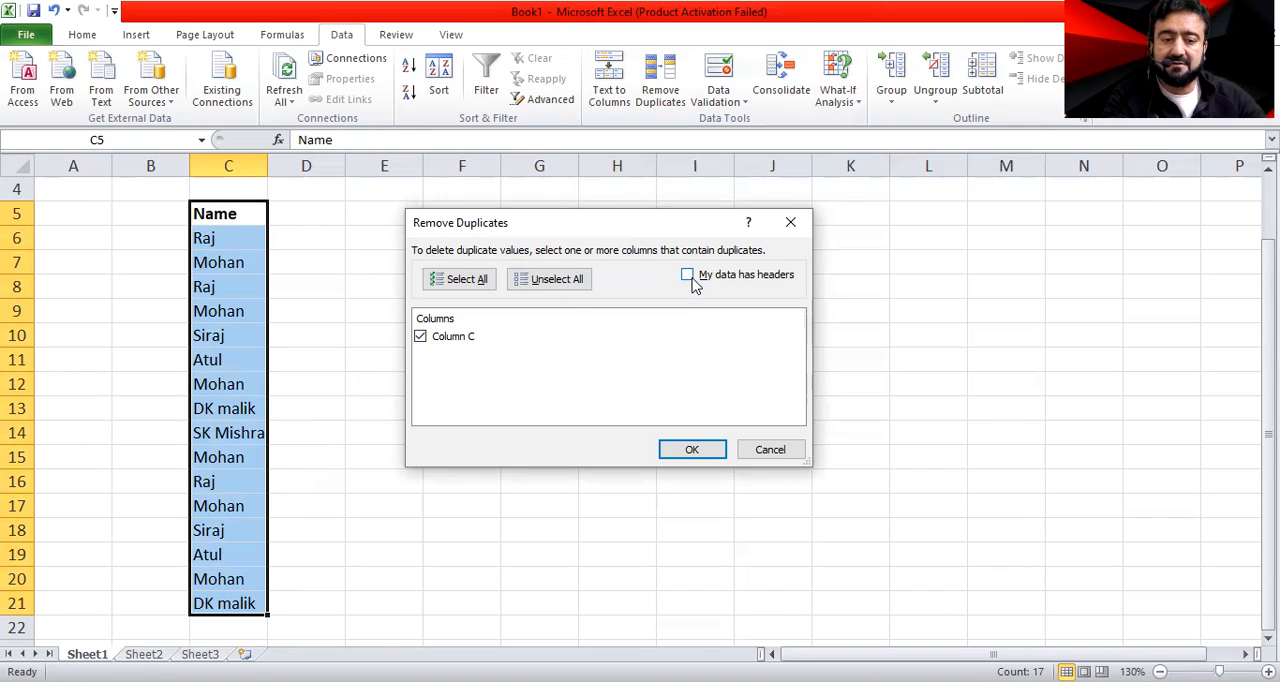
click(688, 276)
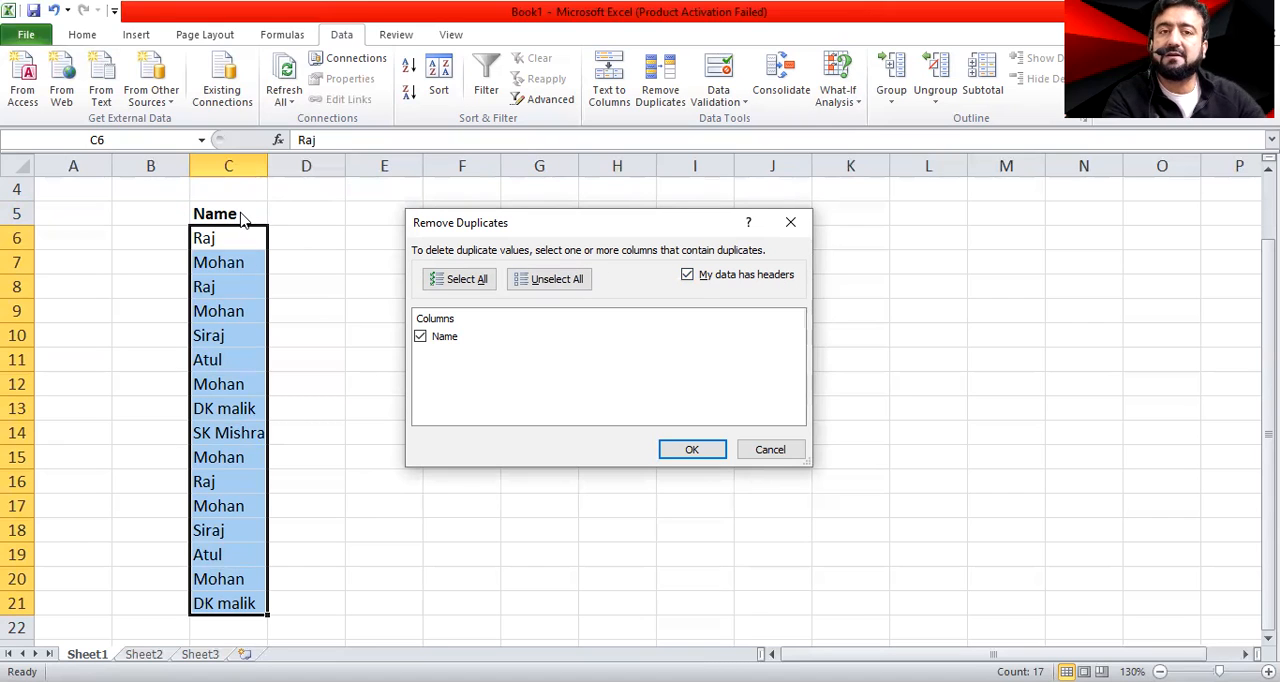
click(688, 275)
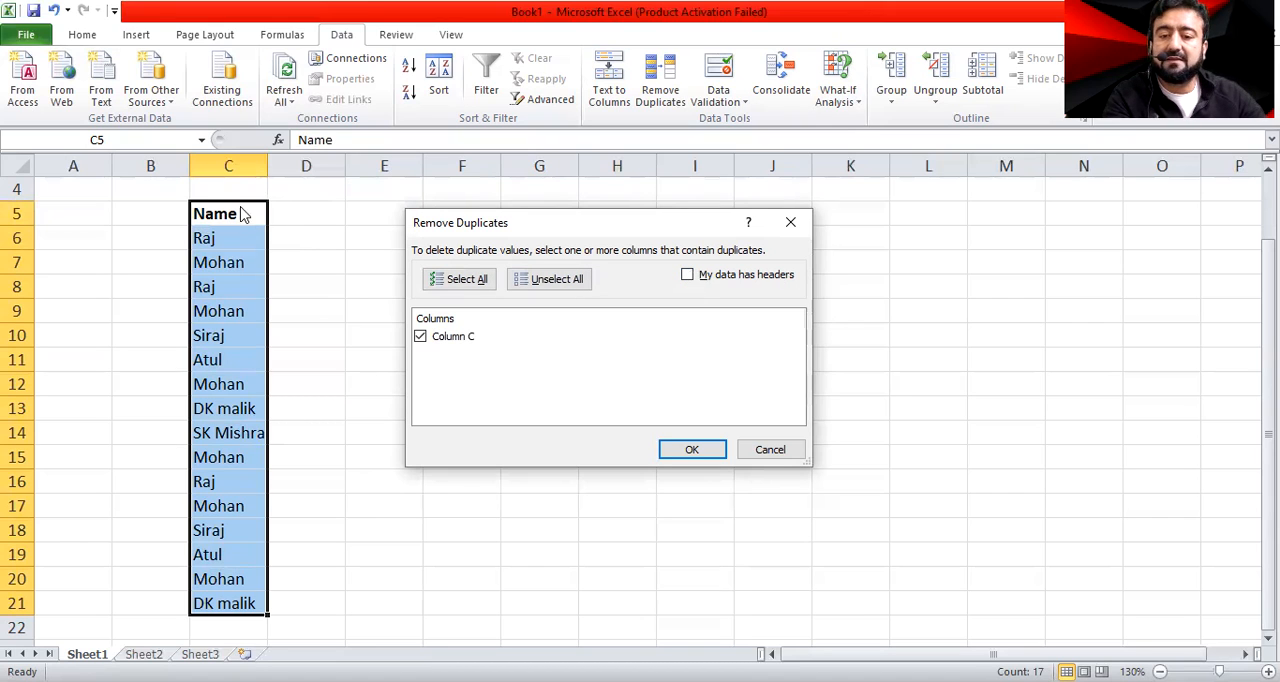
click(688, 282)
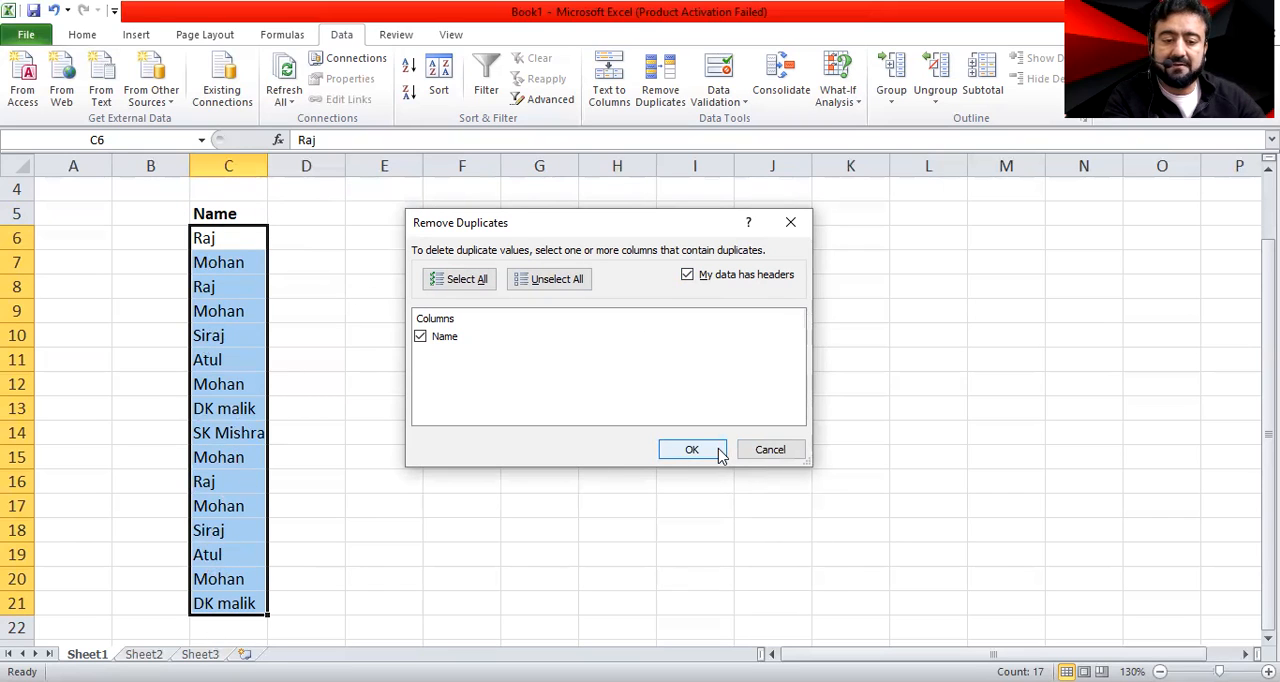
Remove the duplicate names below the Name header, and undo the removal to restore the full list
click(675, 449)
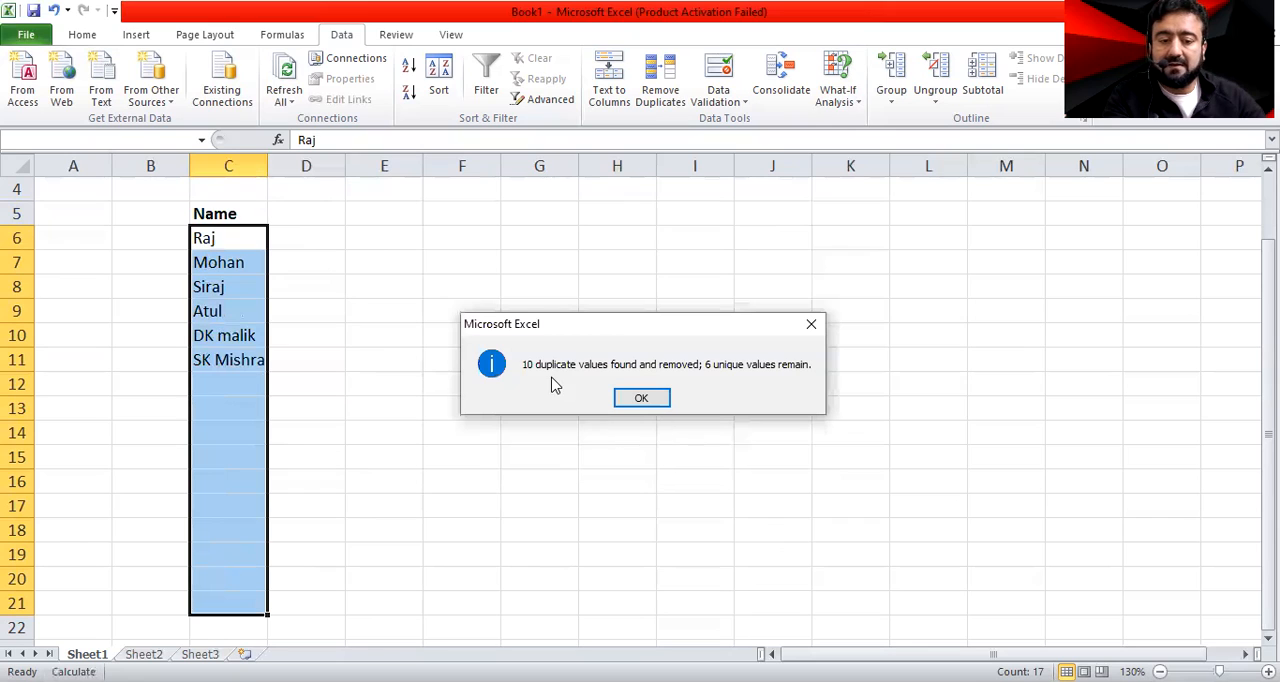
drag(613, 330, 460, 219)
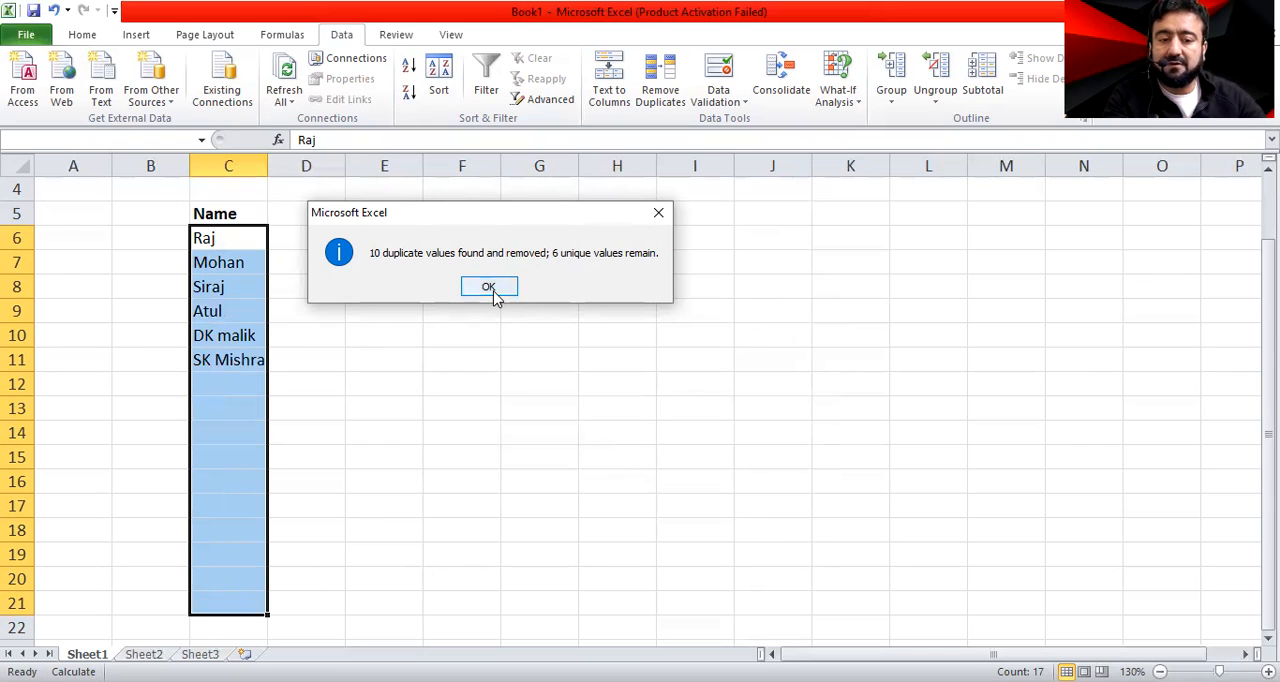
key(Return)
click(426, 377)
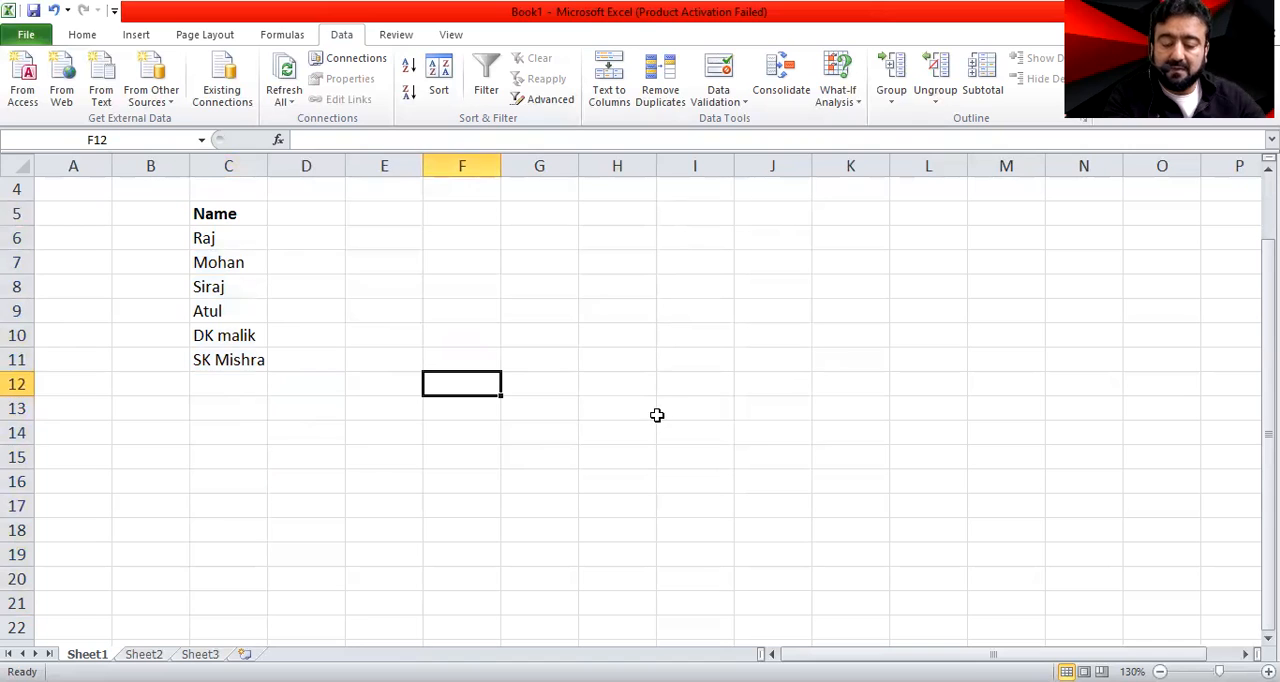
key(ctrl+z)
Add a Sale column header in D5 and enter 23, 34, 45 and 56 in D6:D9
click(306, 210)
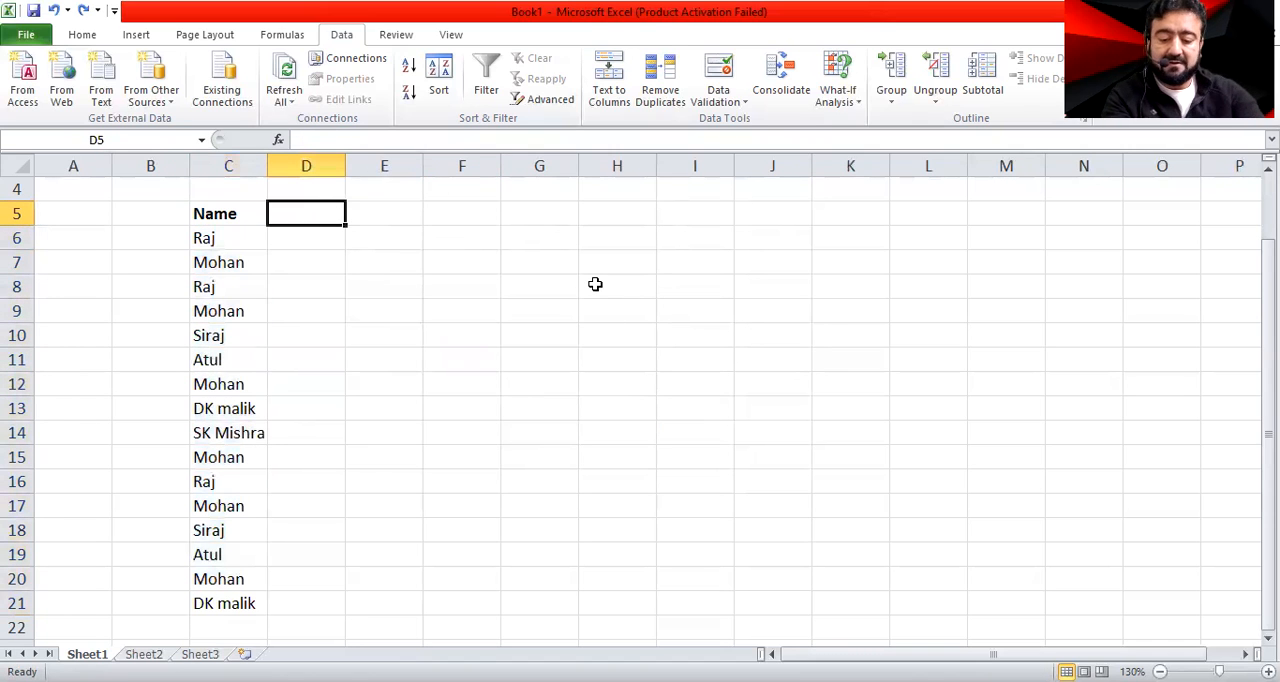
text(Sale)
key(Return)
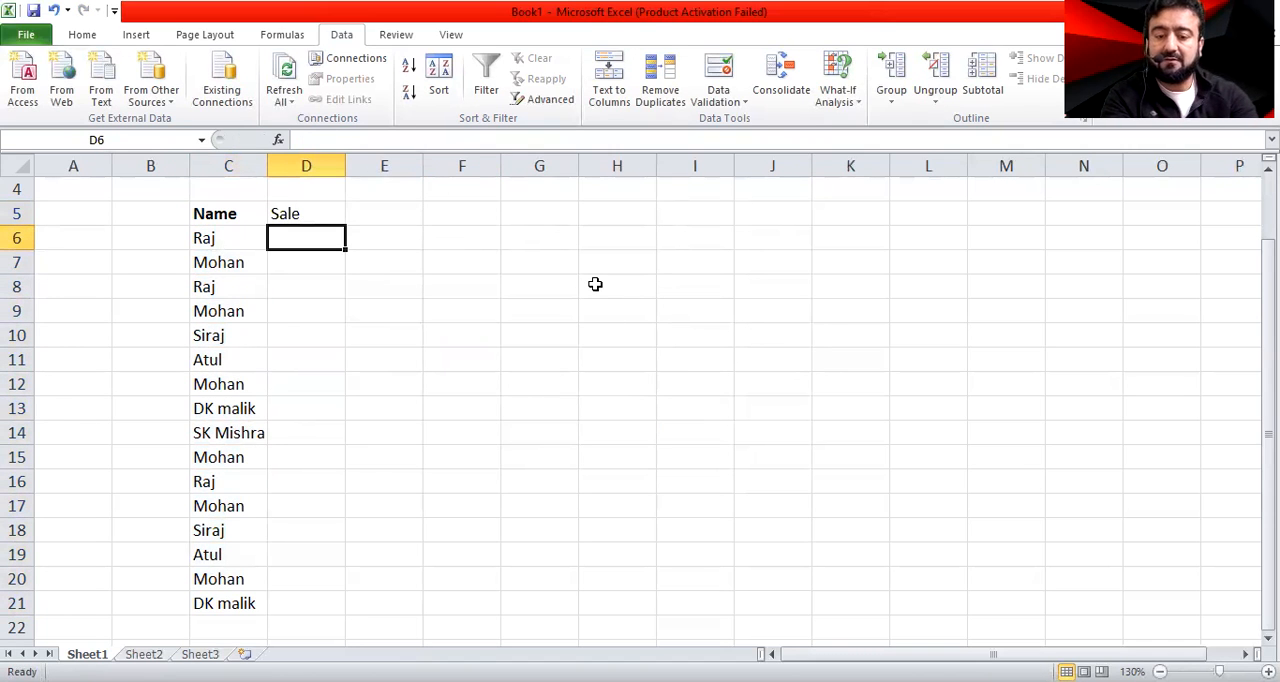
text(23)
key(Return)
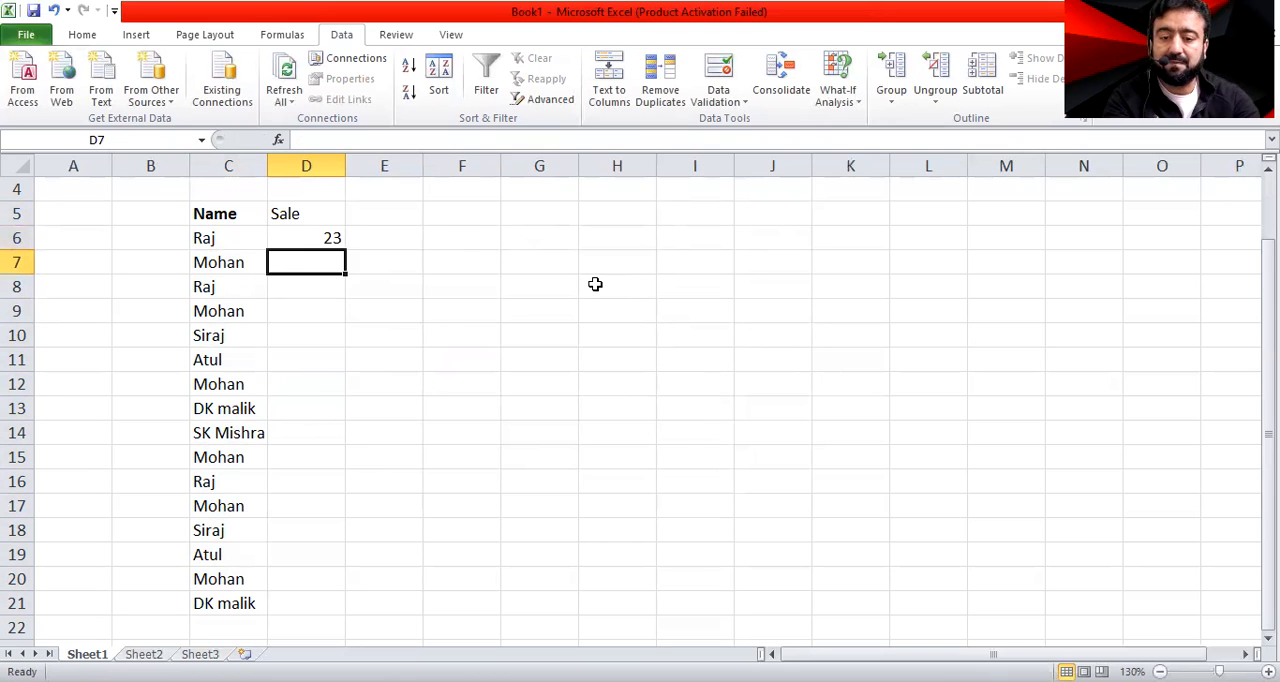
text(34)
key(Return)
text(45)
key(Return)
text(56)
key(Return)
Enter the sale values 67, 78, 898, 9, 90, 67, 56 and 45 in D10:D17
text(67)
key(Return)
text(78)
key(Return)
text(898 9)
key(Return)
text(90)
key(Return)
text(67)
key(Return)
text(56 45)
Enter the sale values 3, 42, 32 and 32 in D18:D21 and clear the surplus entry in D22
key(Return)
text(3 4)
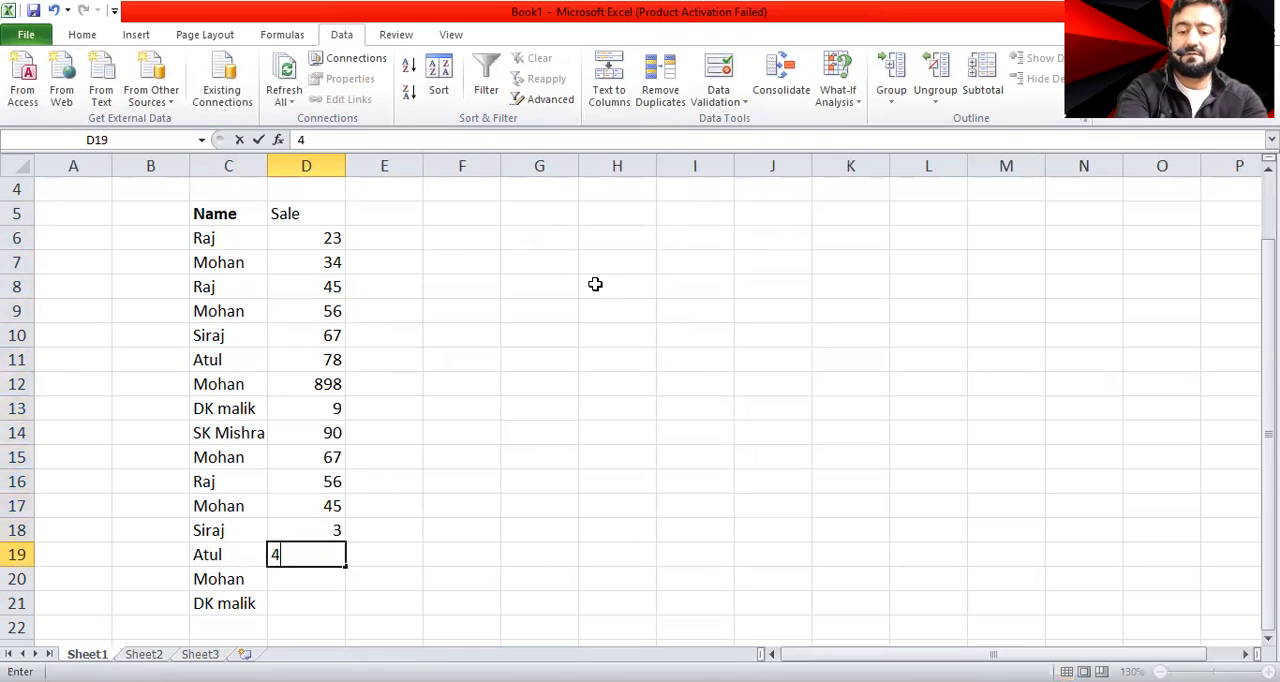
text(2)
key(Return)
text(32 32)
key(Return)
text(3)
key(Return)
key(Up)
key(Up)
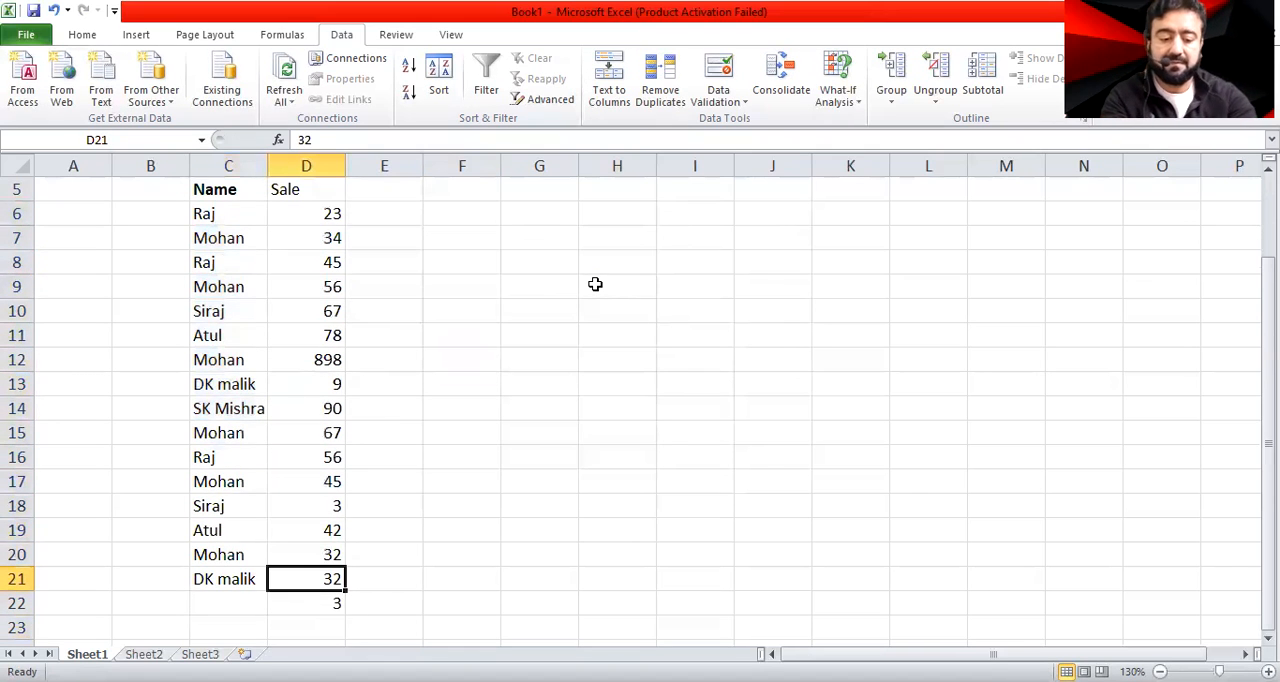
key(Down)
key(Delete)
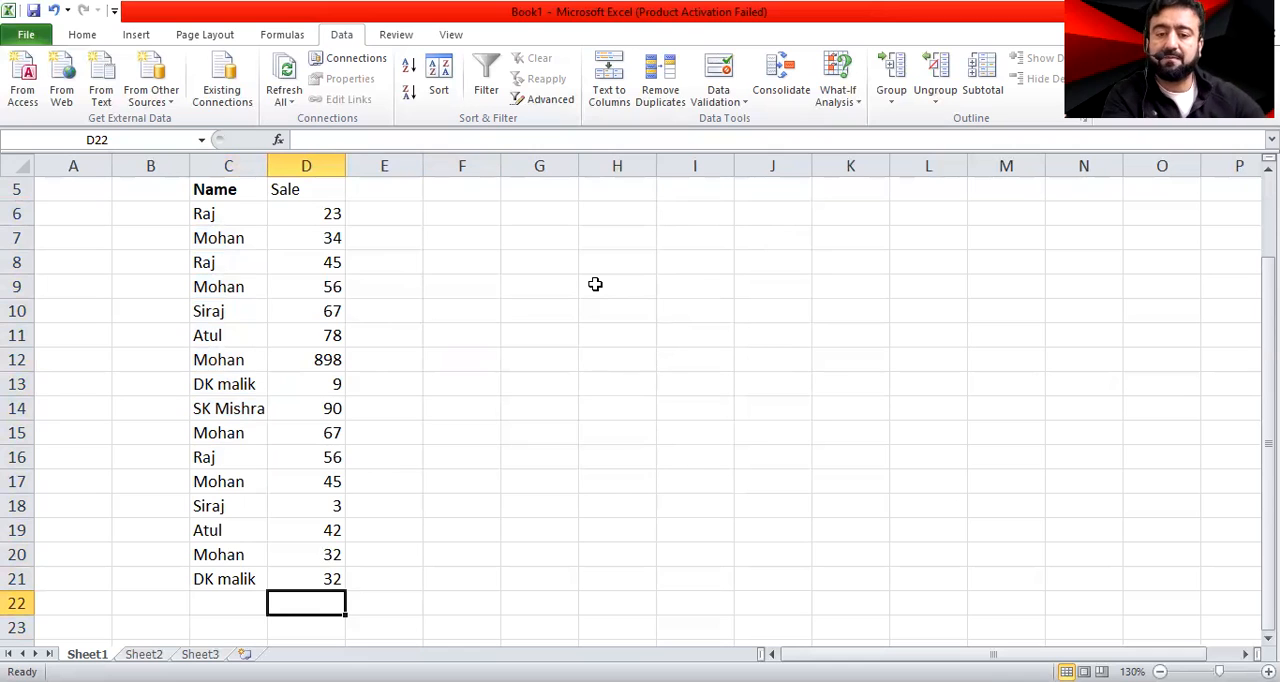
Remove the duplicate rows from the list in C5:D21, comparing the Name column only
click(655, 80)
click(768, 449)
drag(215, 189, 314, 567)
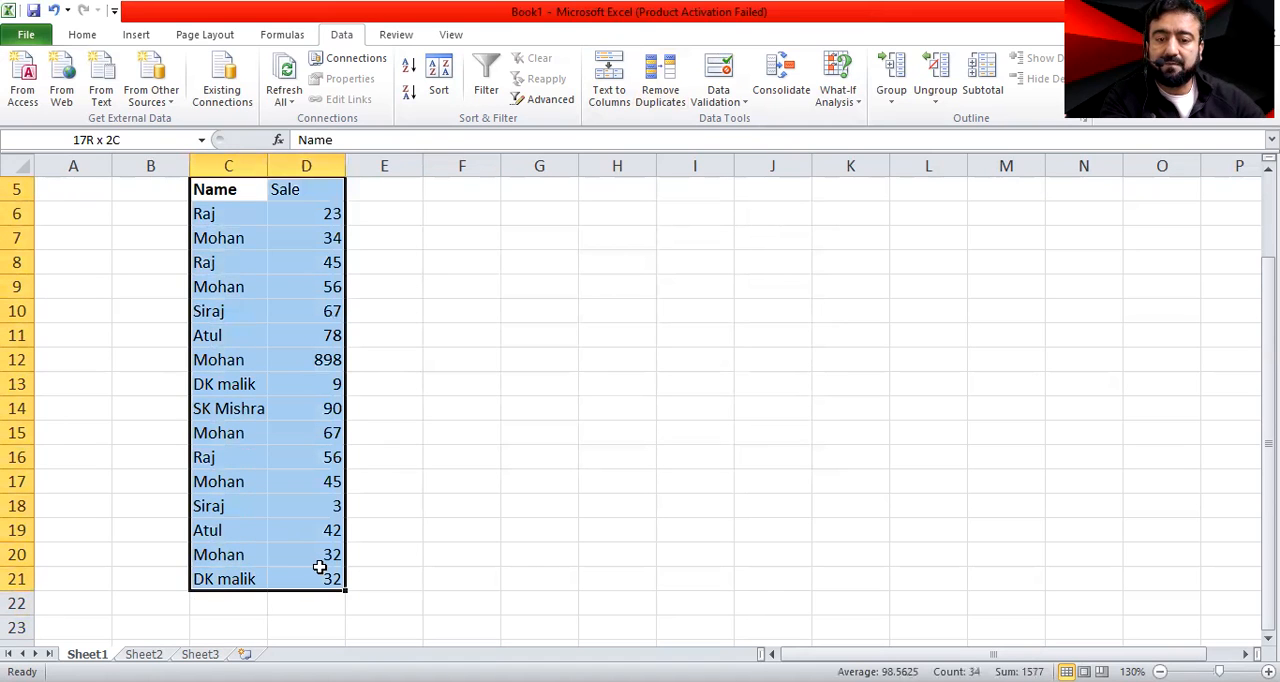
click(658, 70)
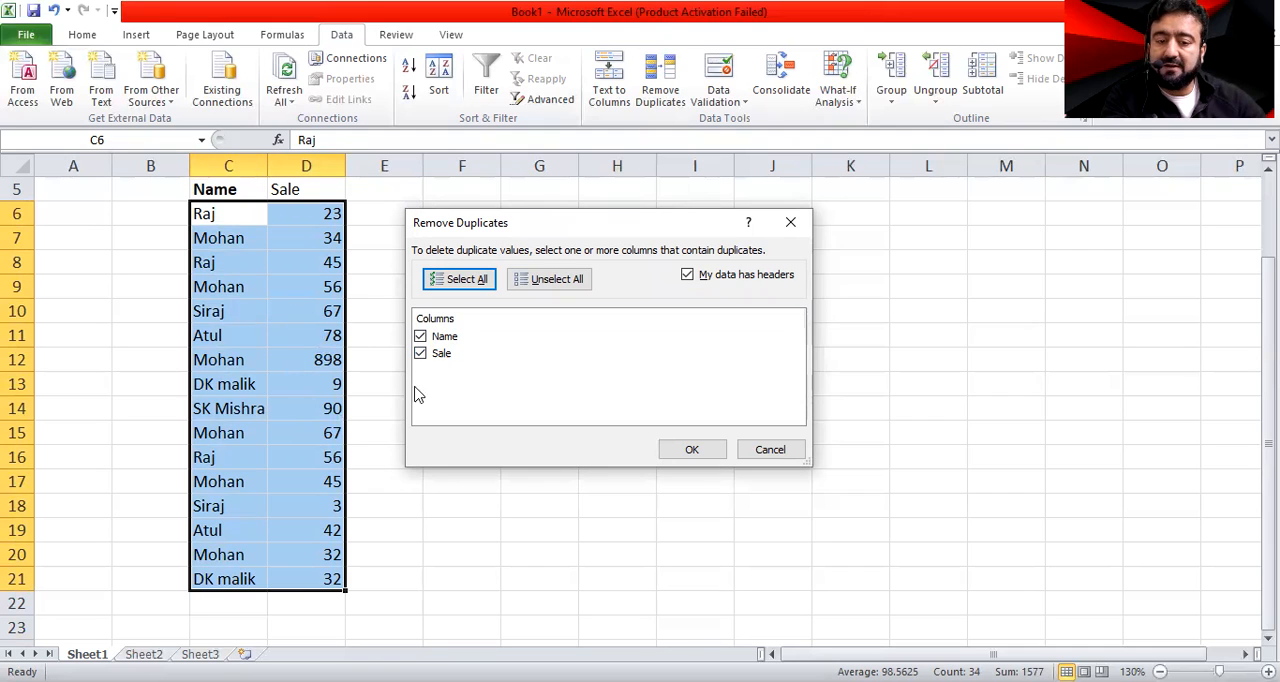
click(420, 354)
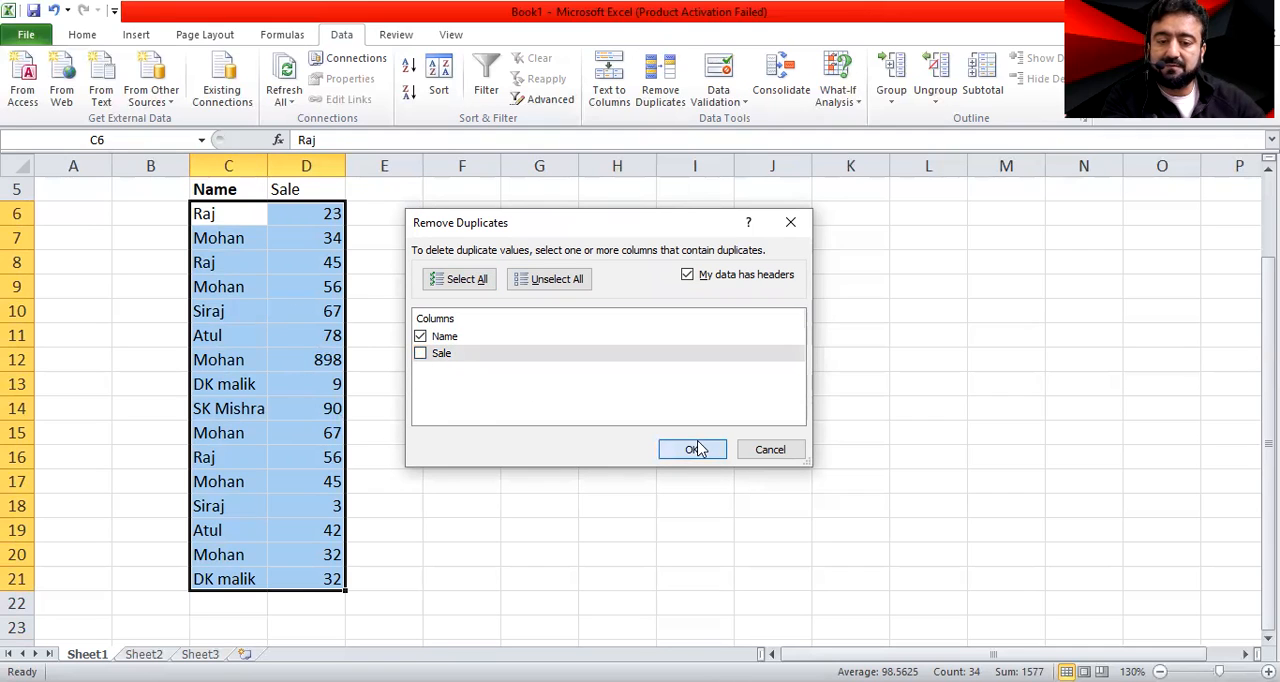
key(Return)
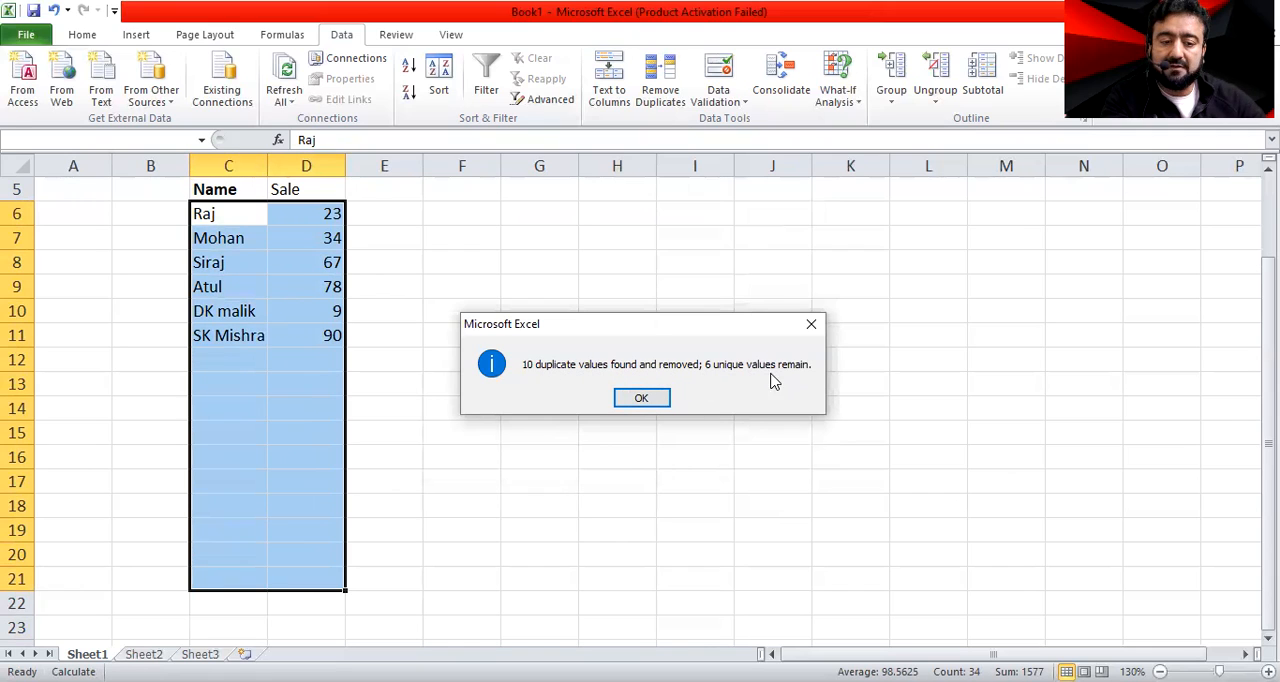
click(641, 399)
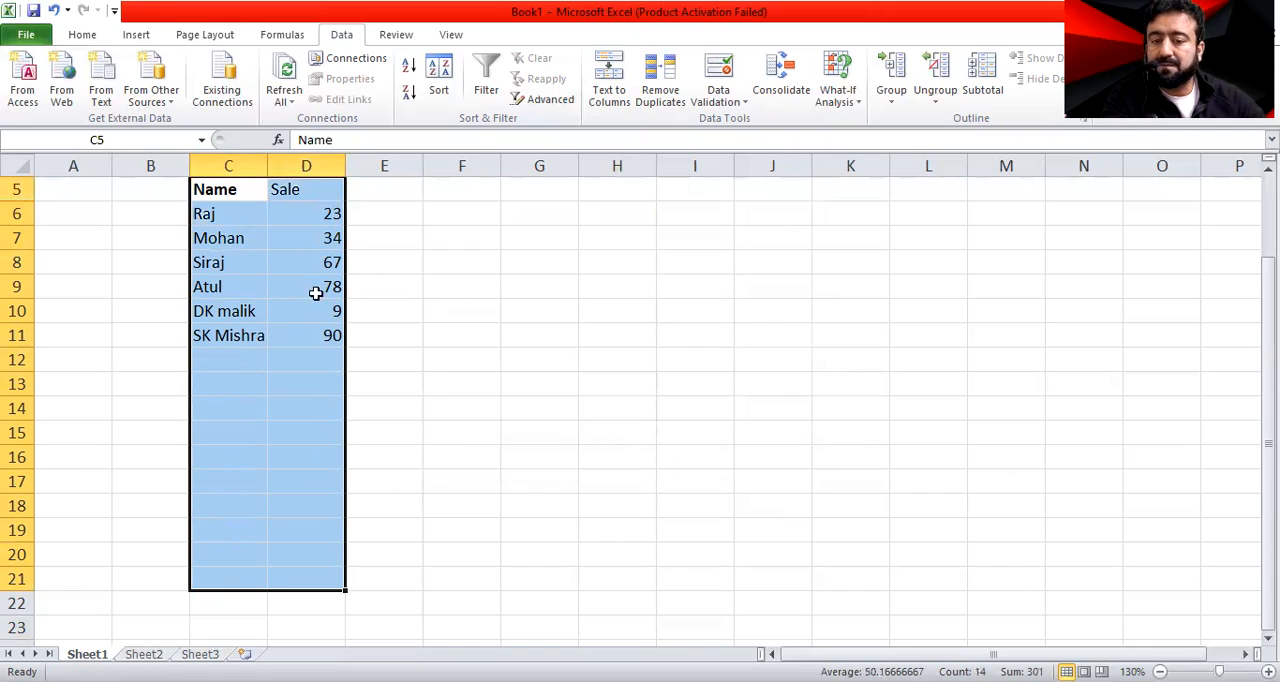
Run Remove Duplicates again on the shortened list, comparing the Sale column only
click(672, 94)
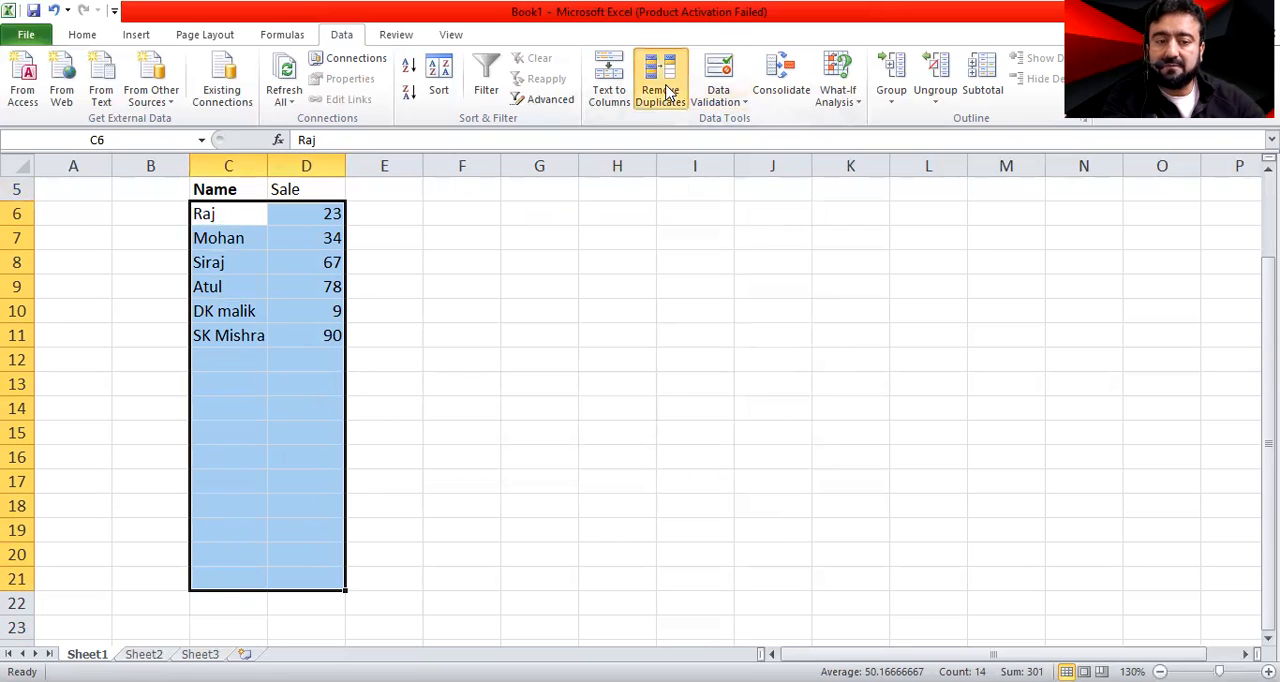
click(420, 353)
click(420, 353)
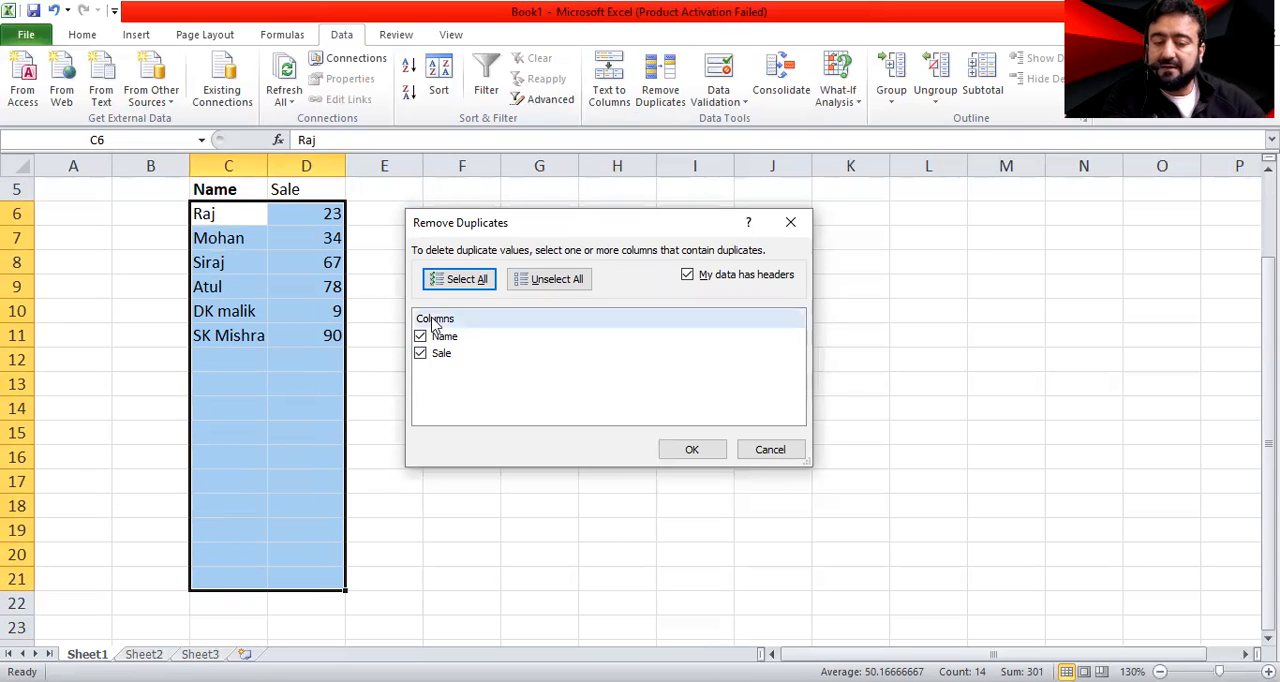
click(420, 337)
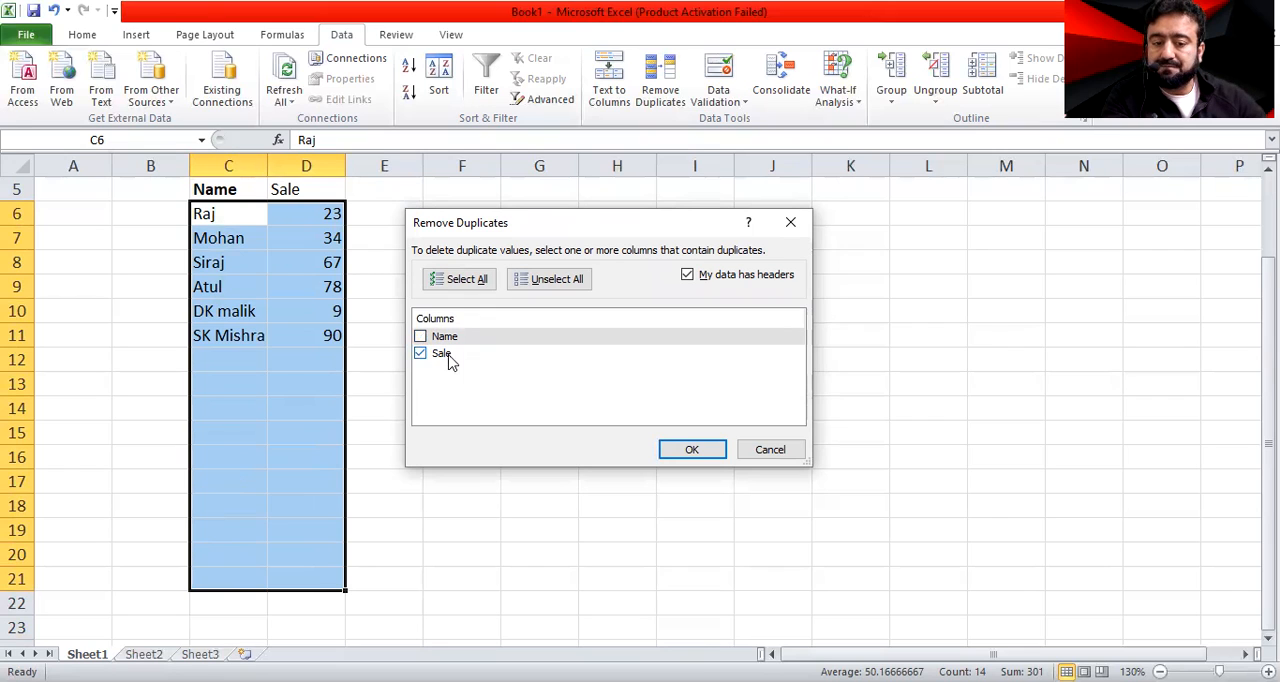
click(675, 452)
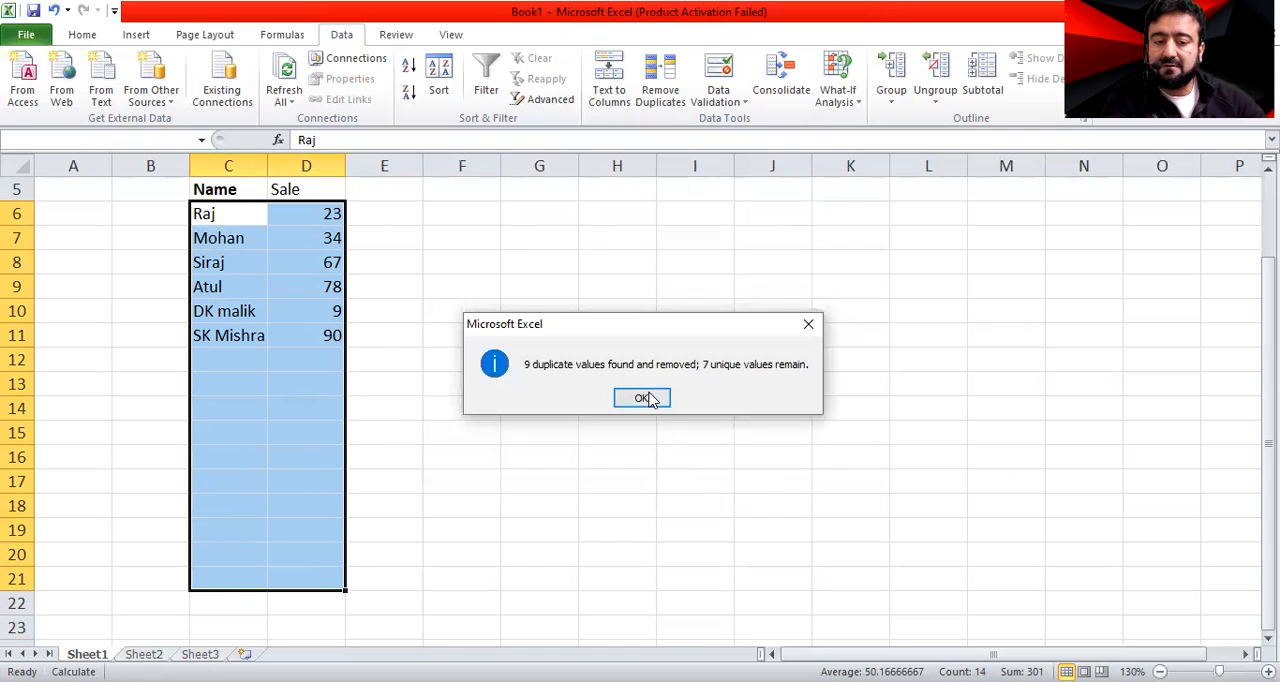
click(652, 399)
Try Remove Duplicates with both the Sale and Name columns excluded from the comparison
click(655, 98)
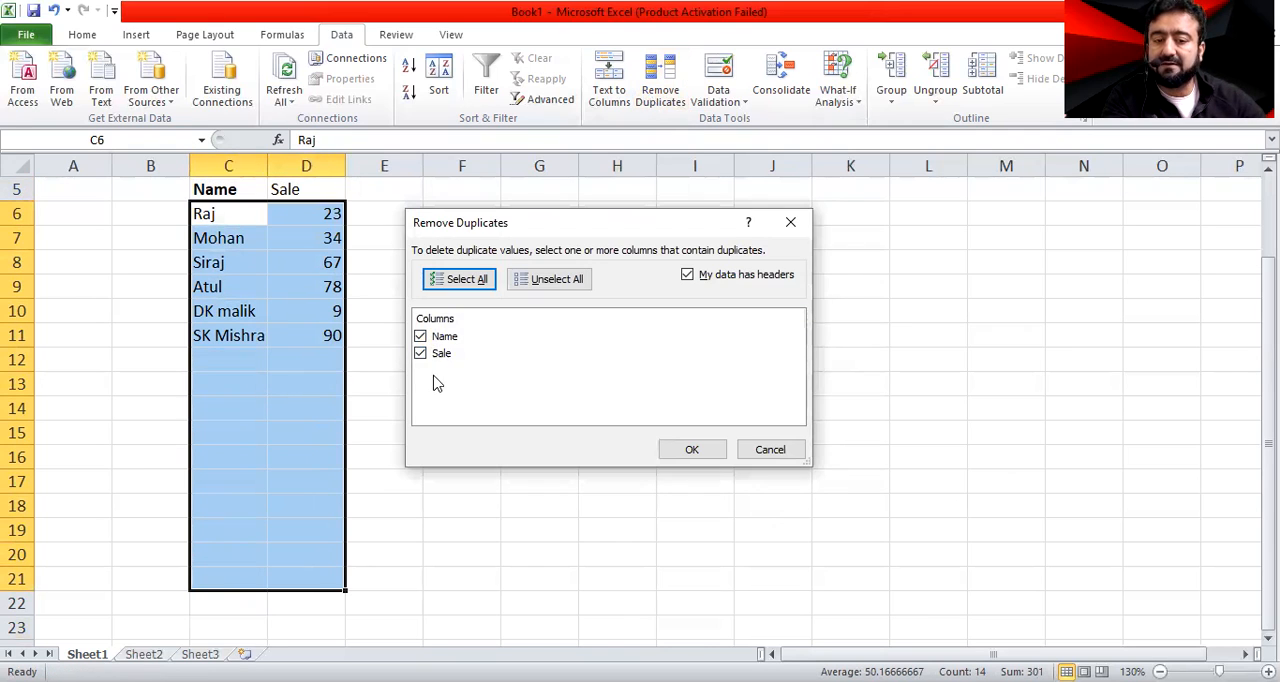
click(420, 354)
click(421, 337)
click(683, 453)
Clear all column choices in Remove Duplicates and run it on the shortened list with only Name included
click(661, 80)
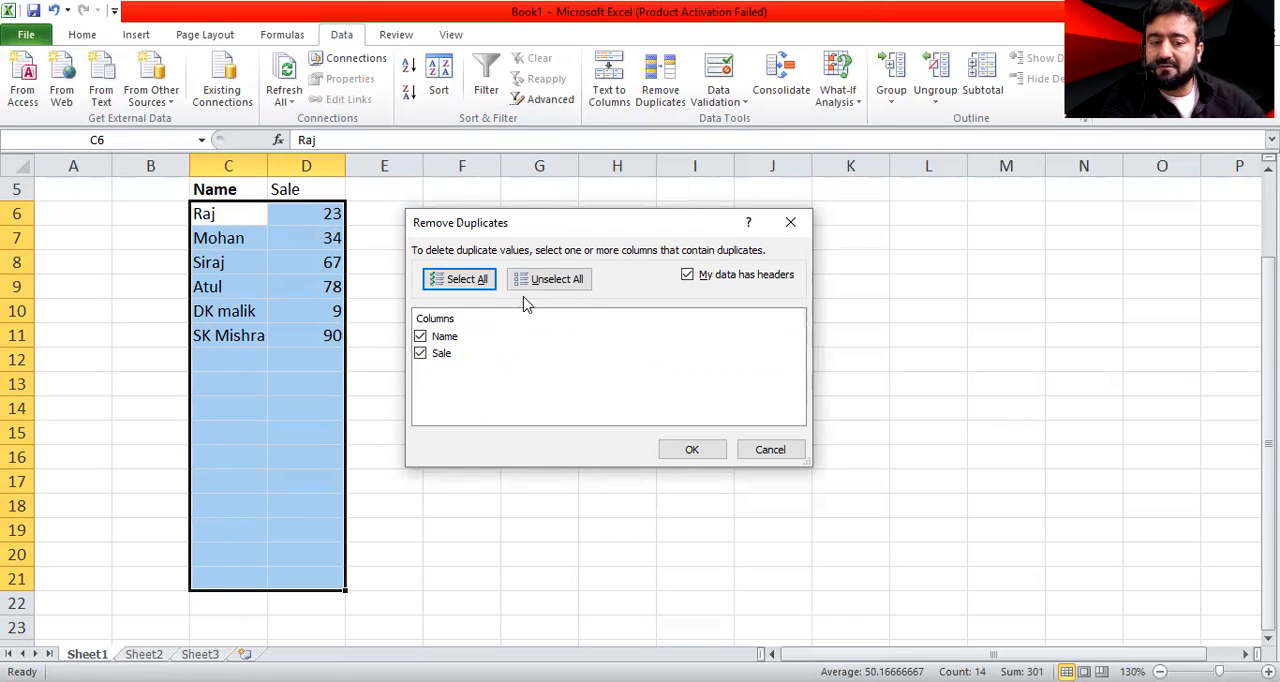
click(549, 282)
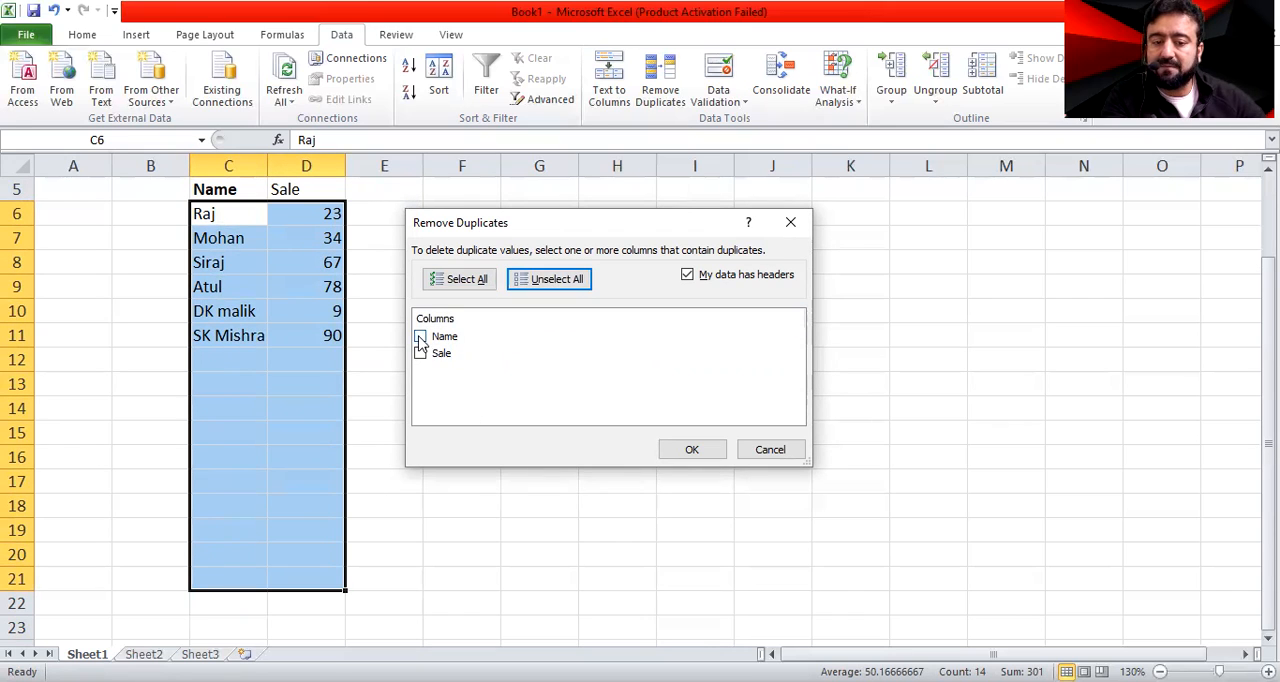
click(420, 336)
click(555, 281)
click(420, 340)
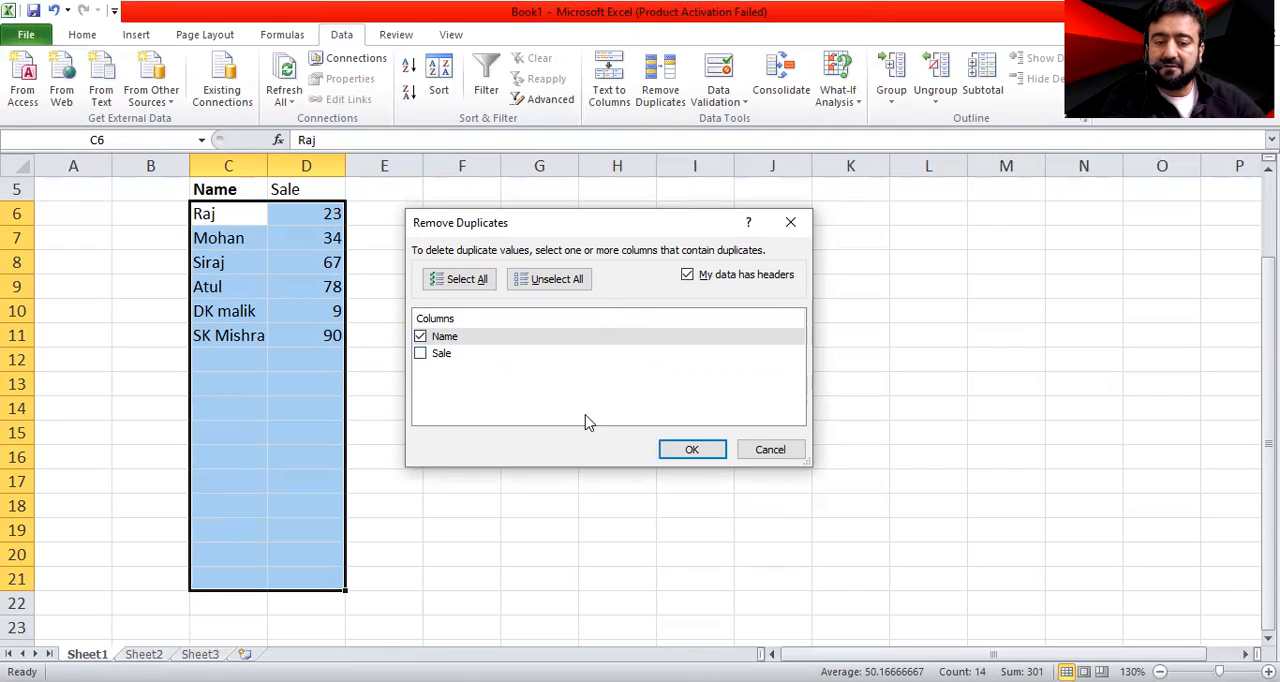
click(693, 448)
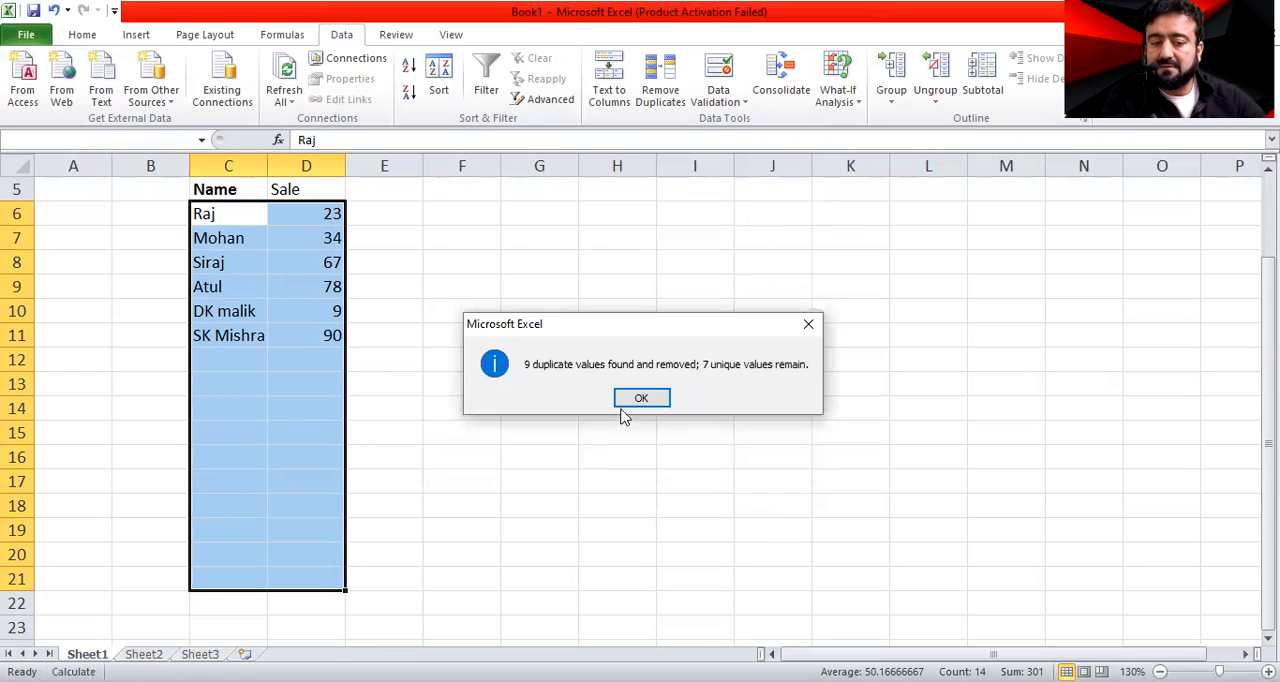
key(Return)
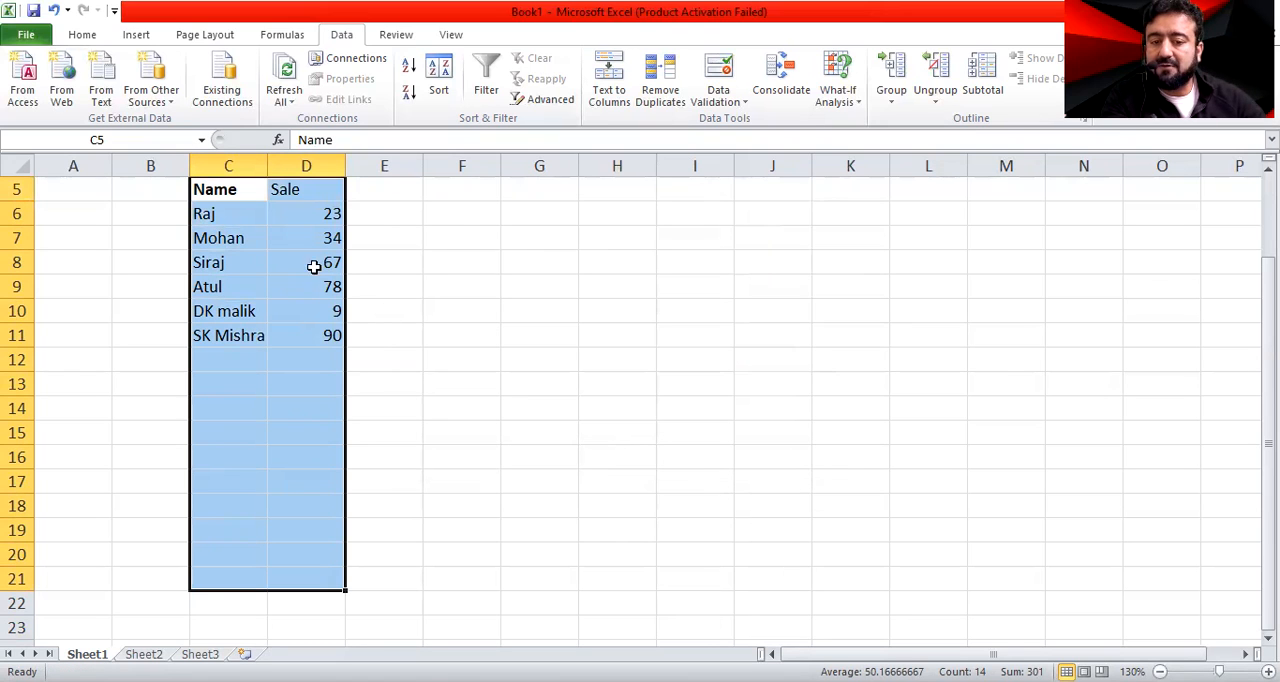
Run Remove Duplicates with all columns deselected, and undo the earlier duplicate removal on the Name and Sale list
click(657, 88)
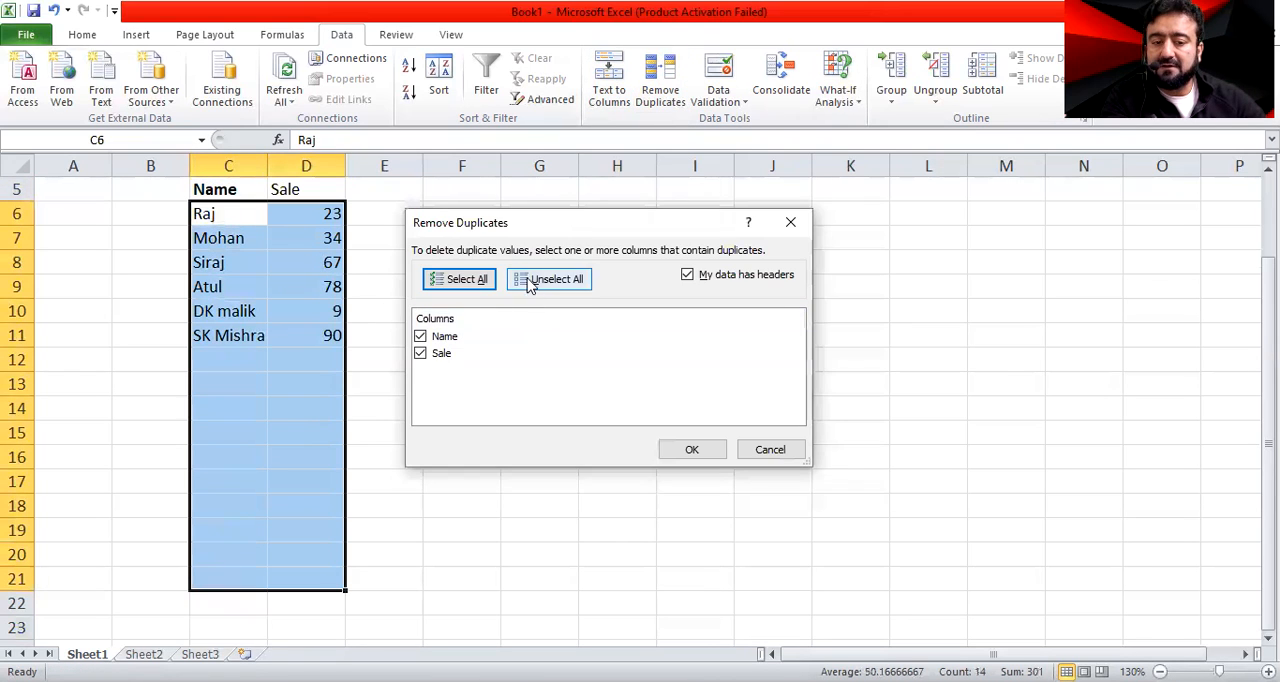
click(543, 280)
click(687, 450)
click(520, 284)
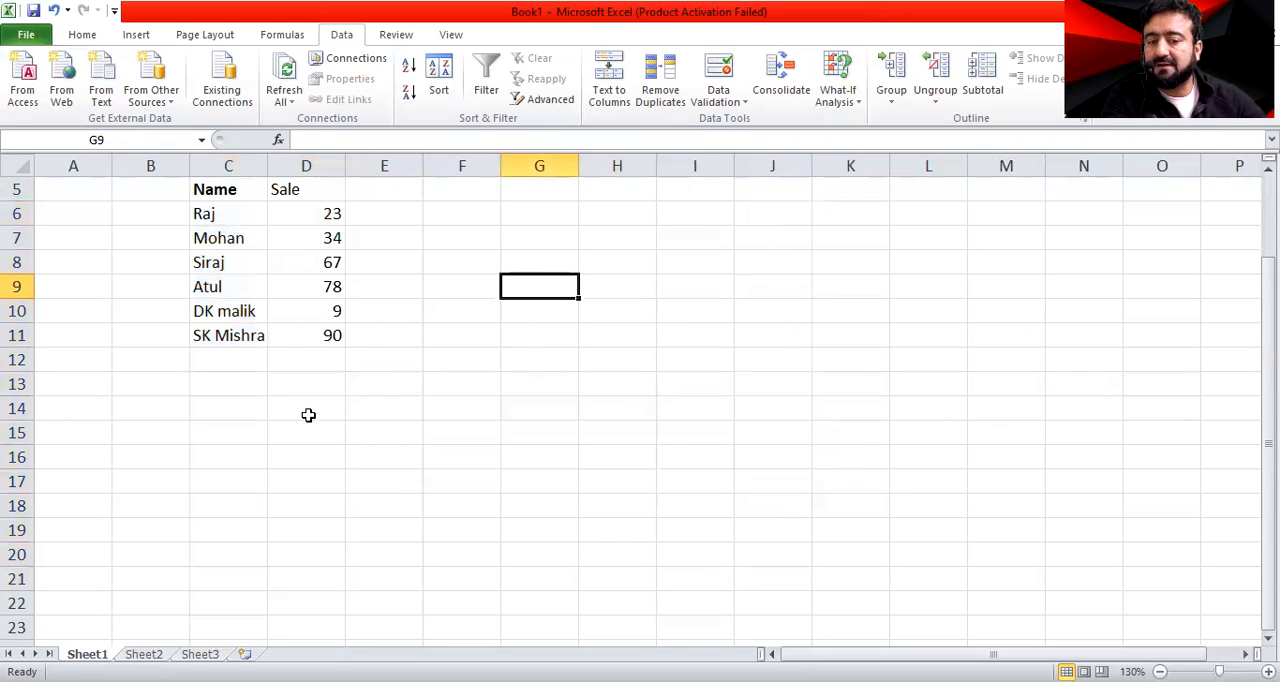
key(ctrl+z)
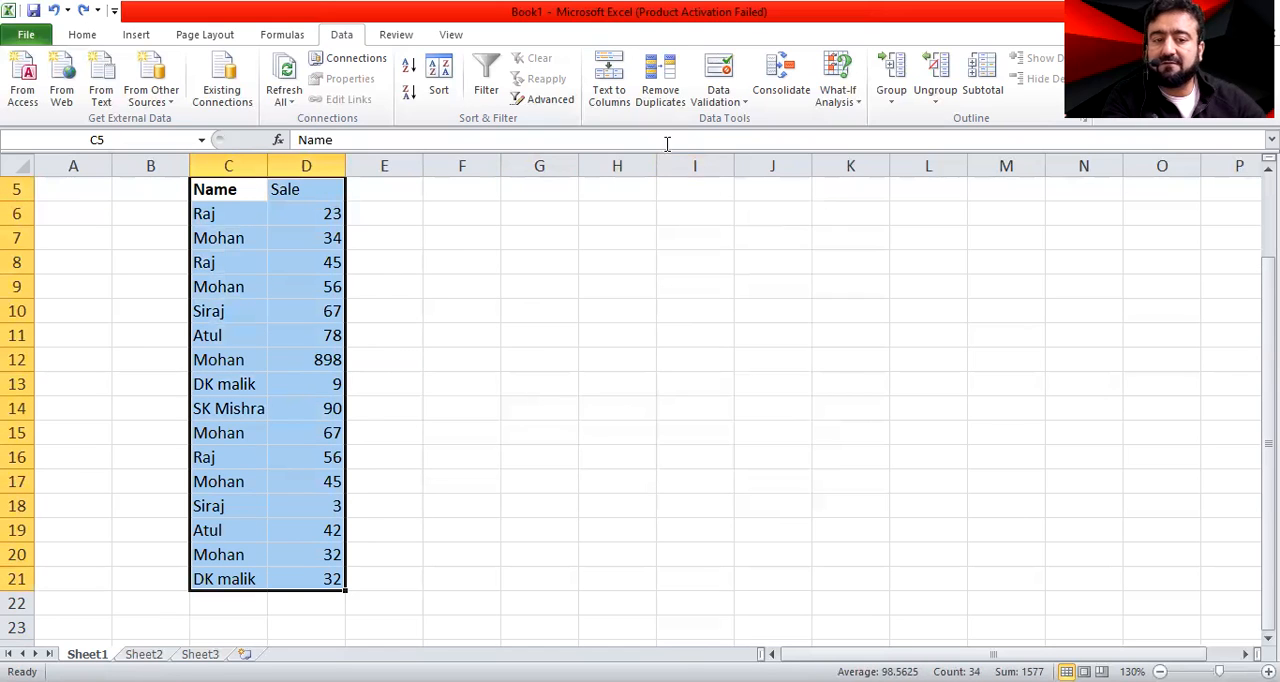
Try Remove Duplicates on the full Name and Sale list with no column selected
click(660, 88)
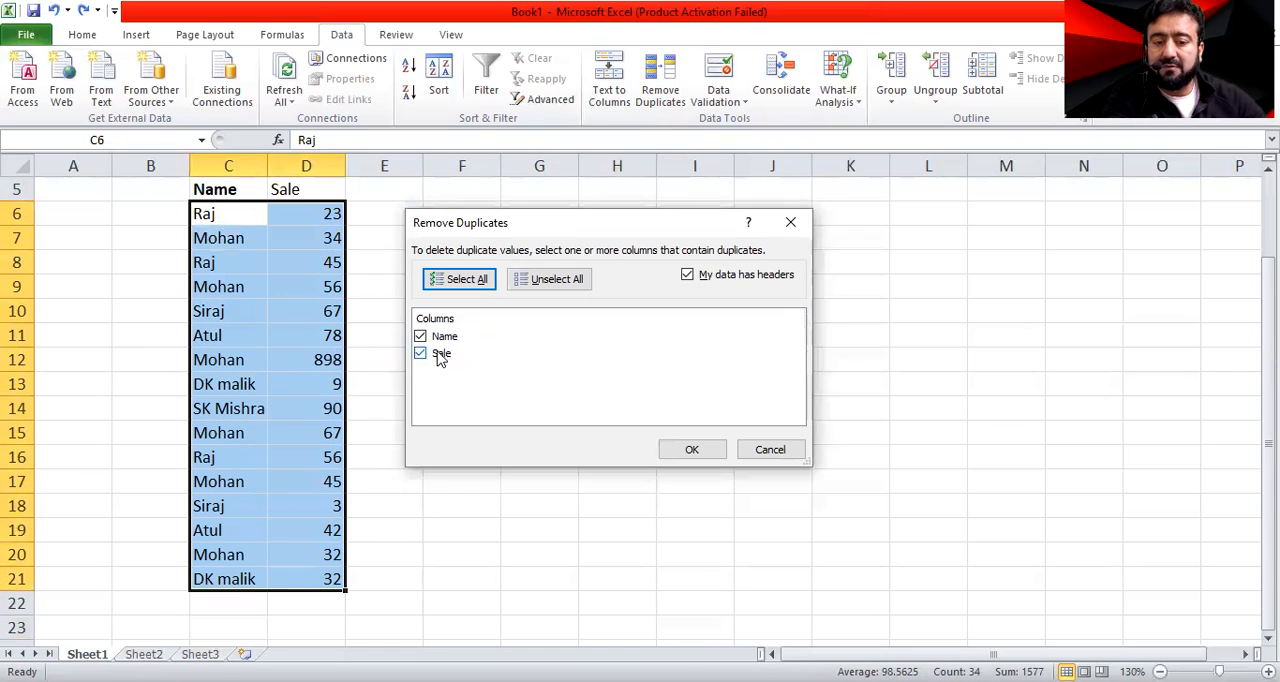
click(546, 279)
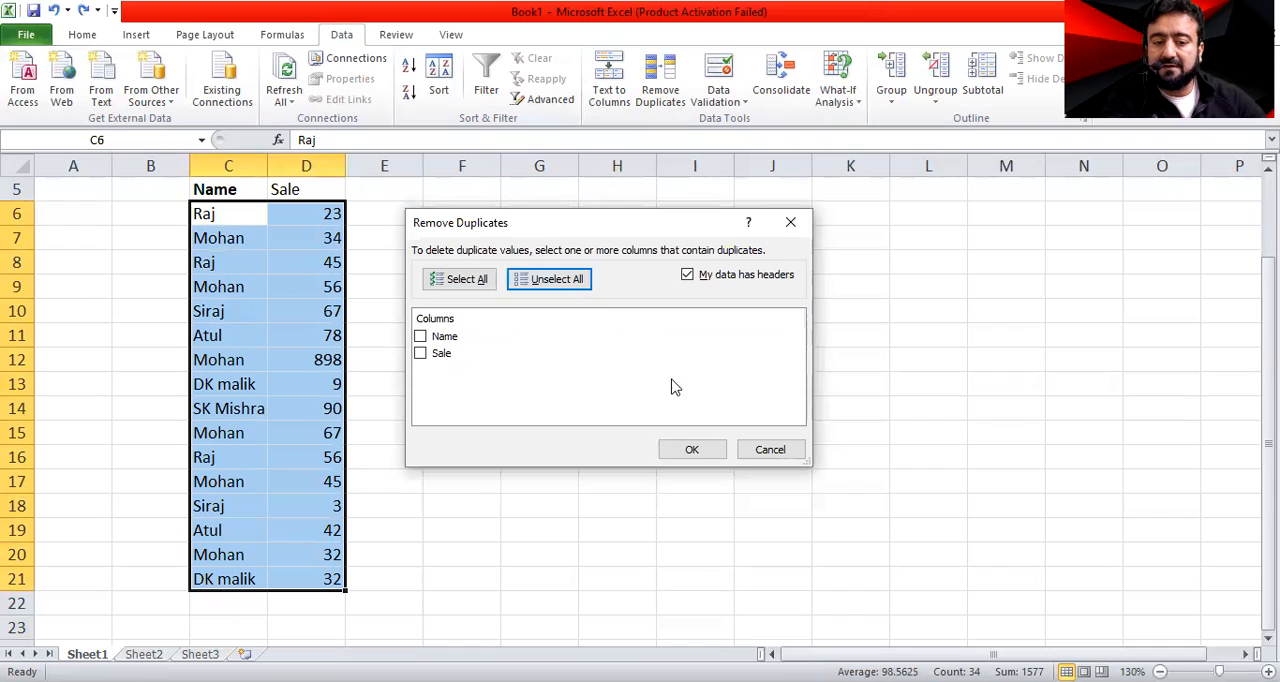
click(716, 454)
click(590, 320)
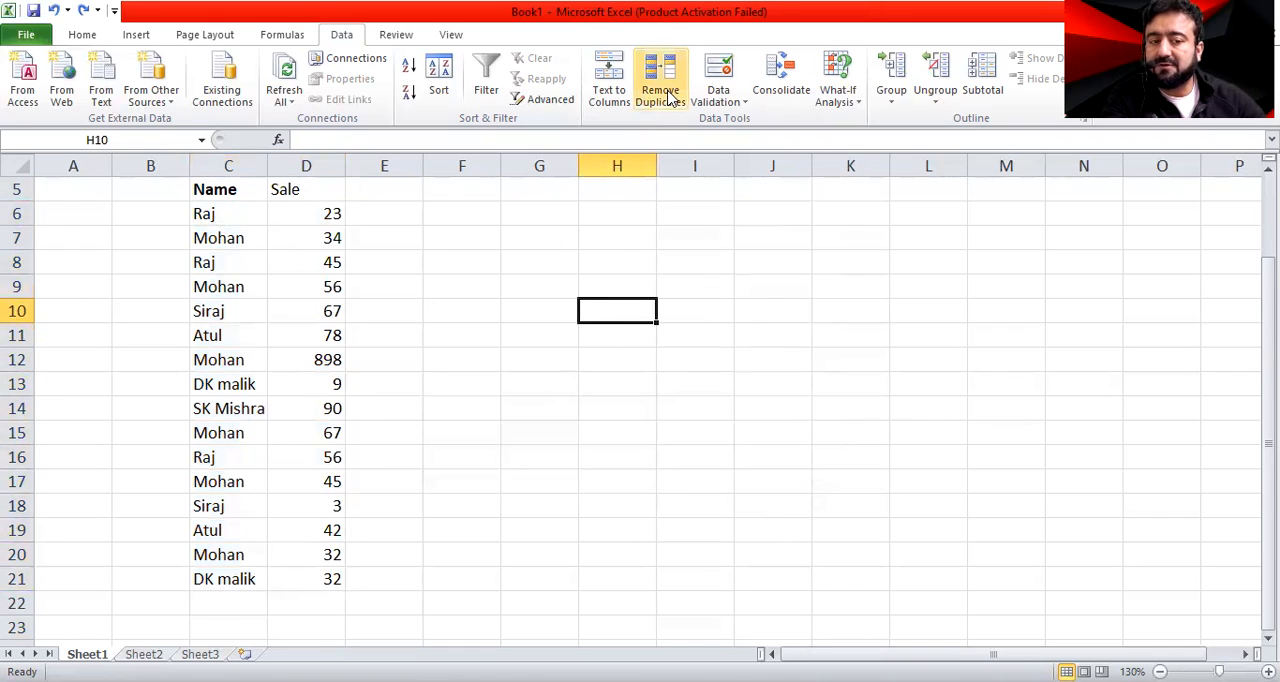
Run Remove Duplicates on C5:D21 with the headers option on, comparing both the Name and Sale columns
drag(203, 190, 331, 570)
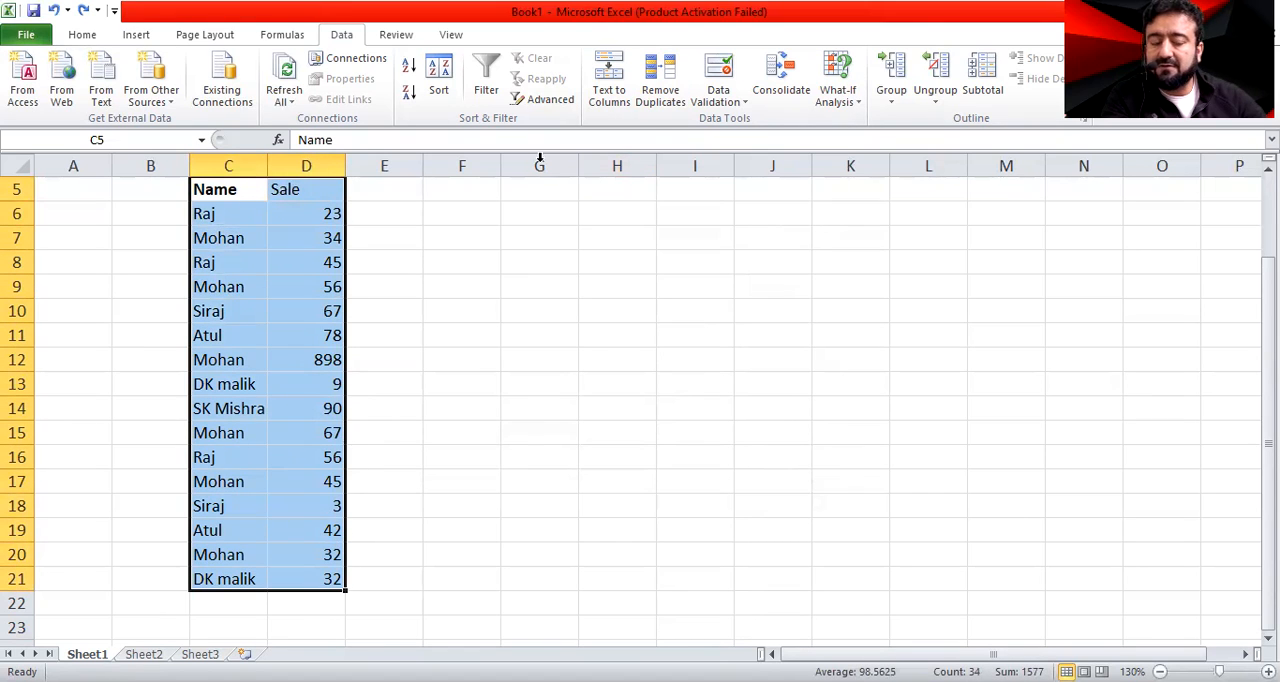
click(659, 95)
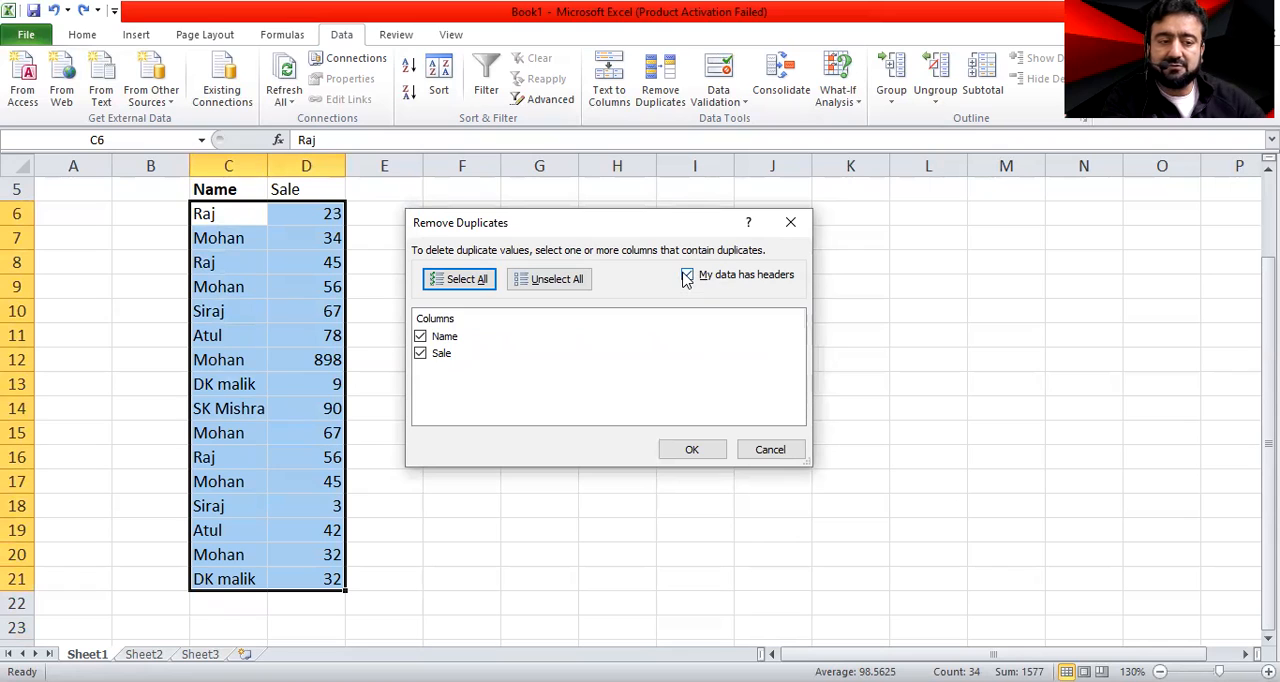
click(687, 276)
click(687, 276)
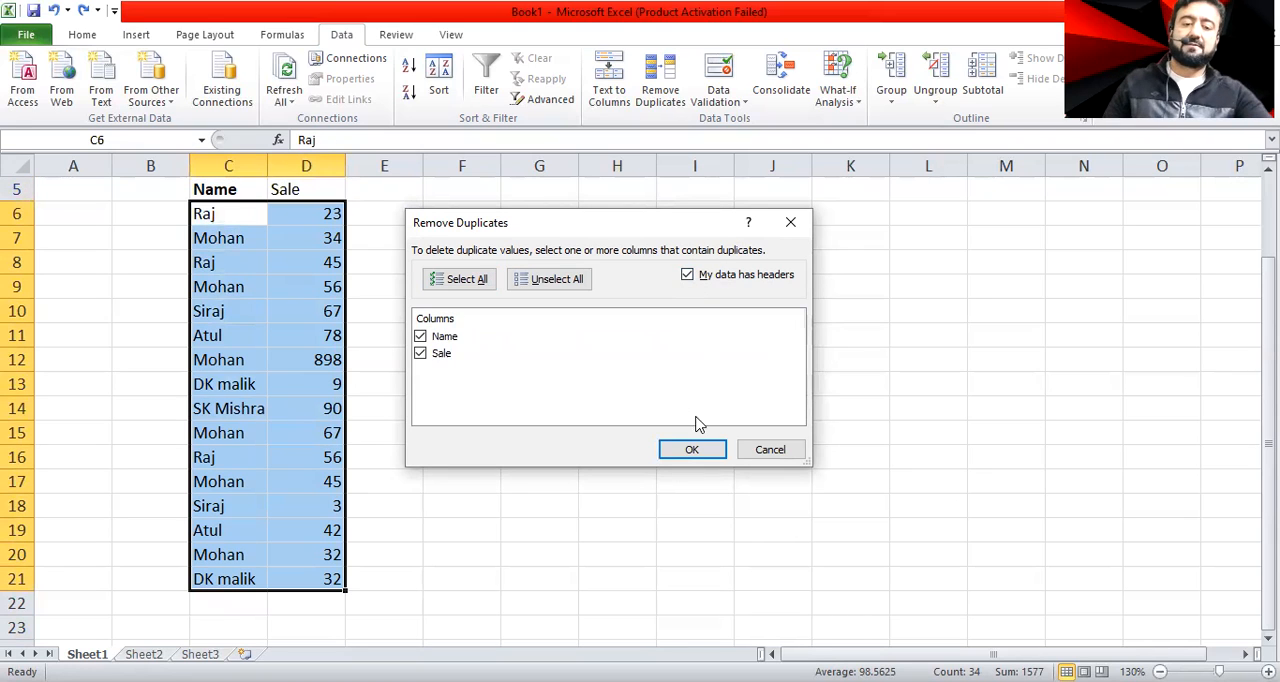
click(695, 451)
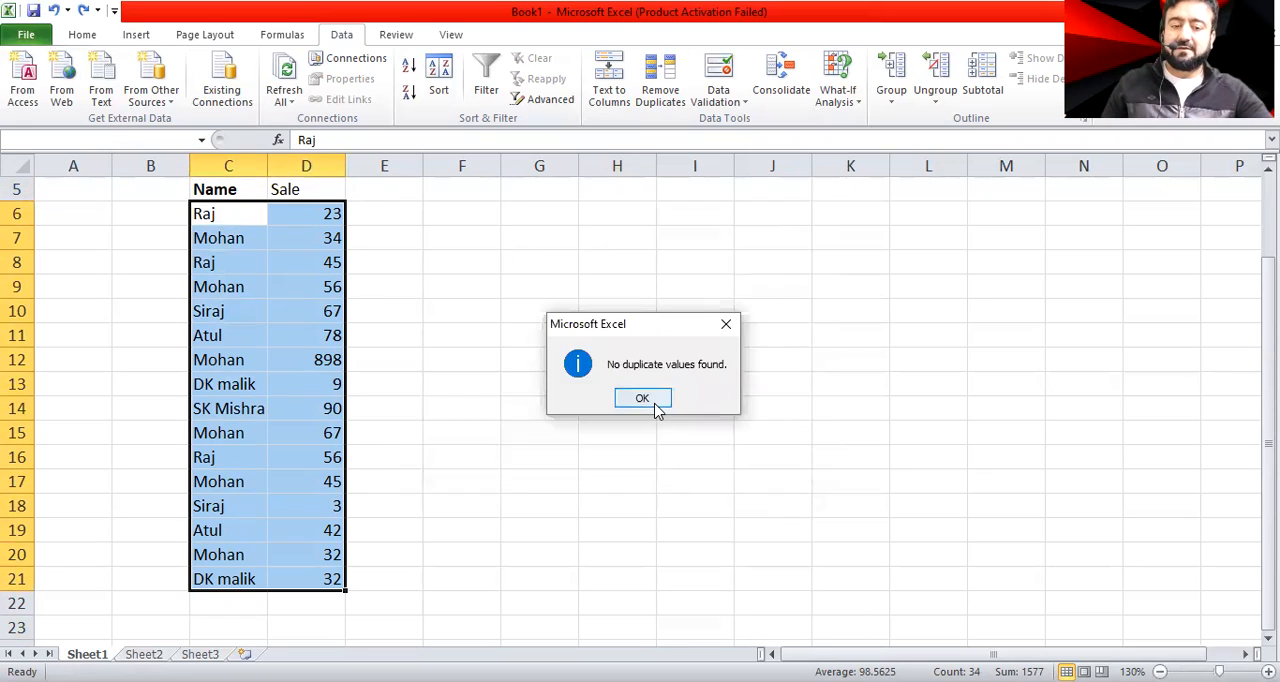
click(643, 398)
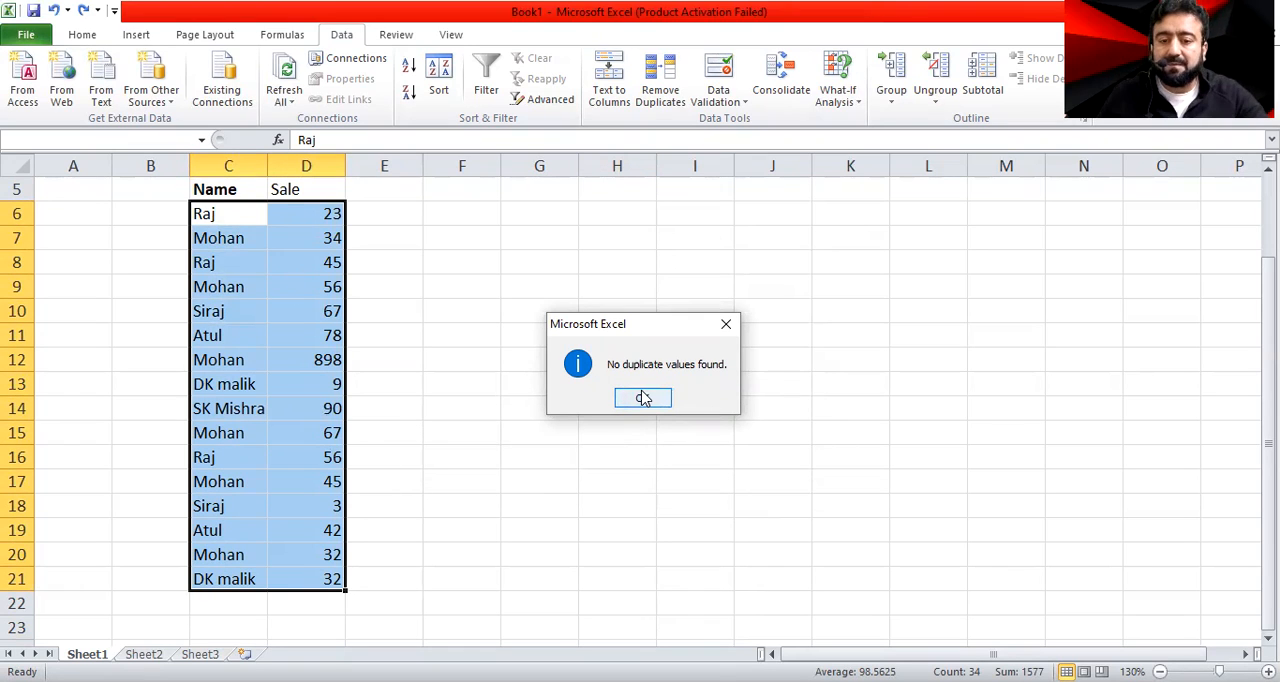
click(643, 398)
Remove duplicates from the full list with Sale excluded from the comparison, and undo the removal
click(660, 80)
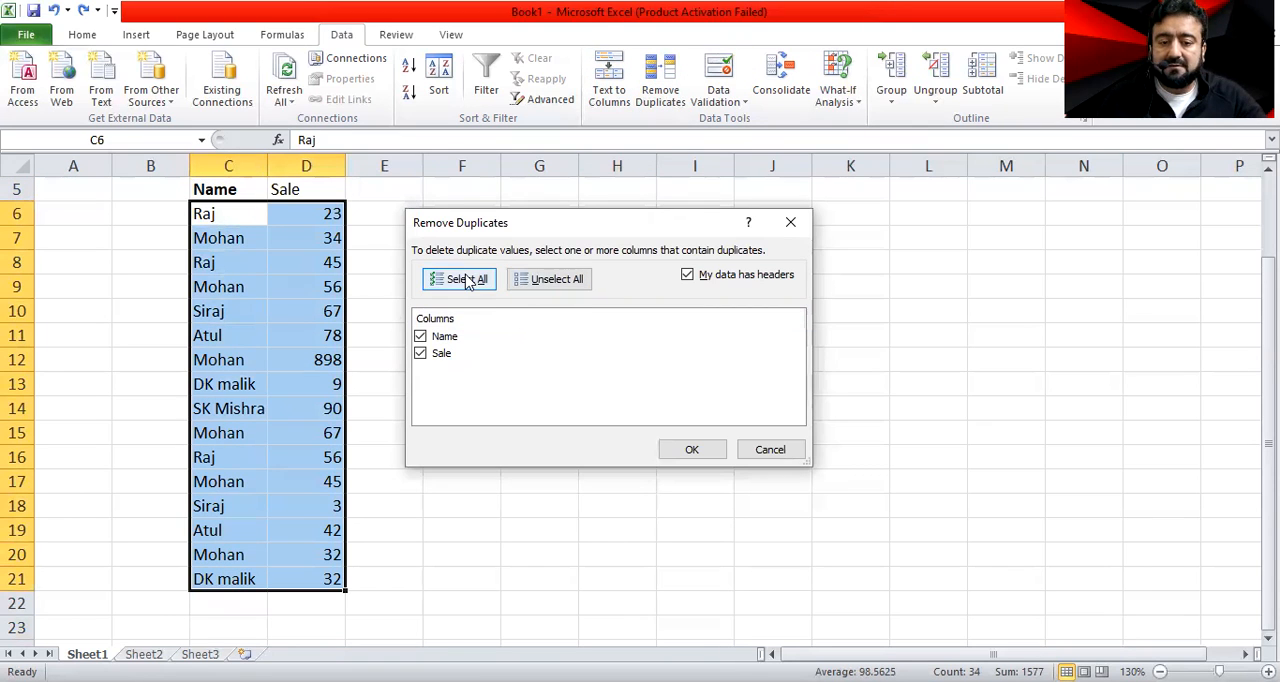
click(466, 280)
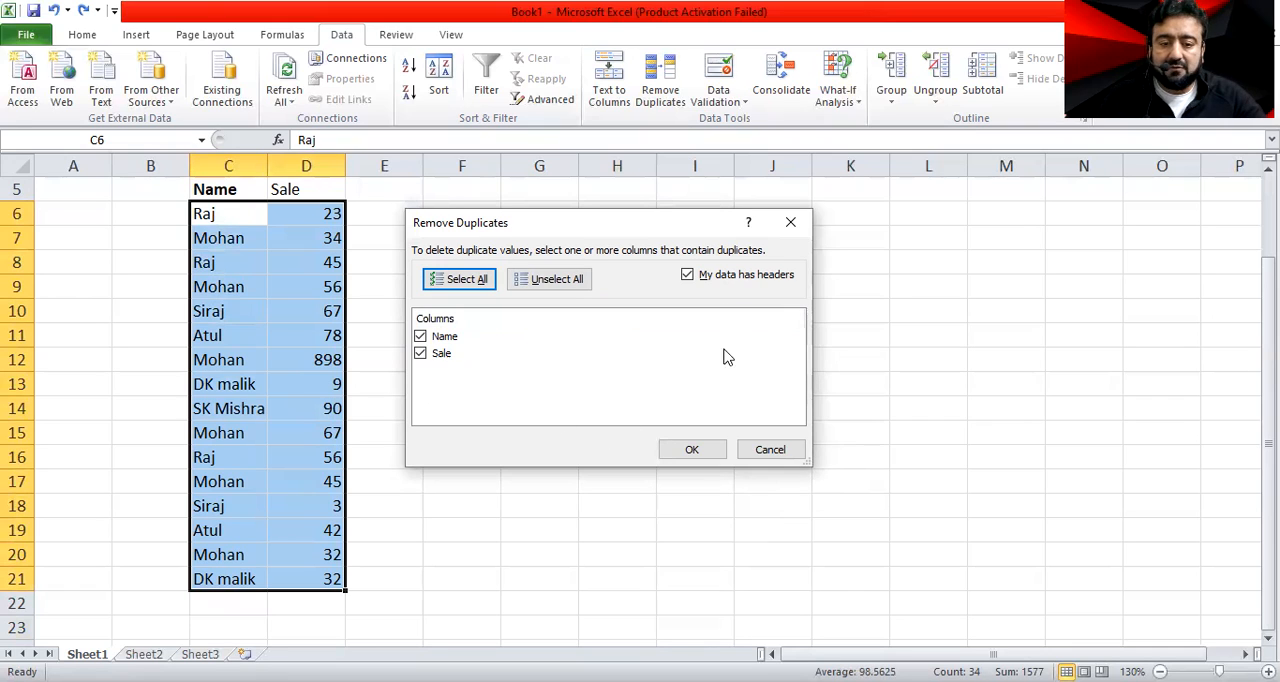
click(426, 355)
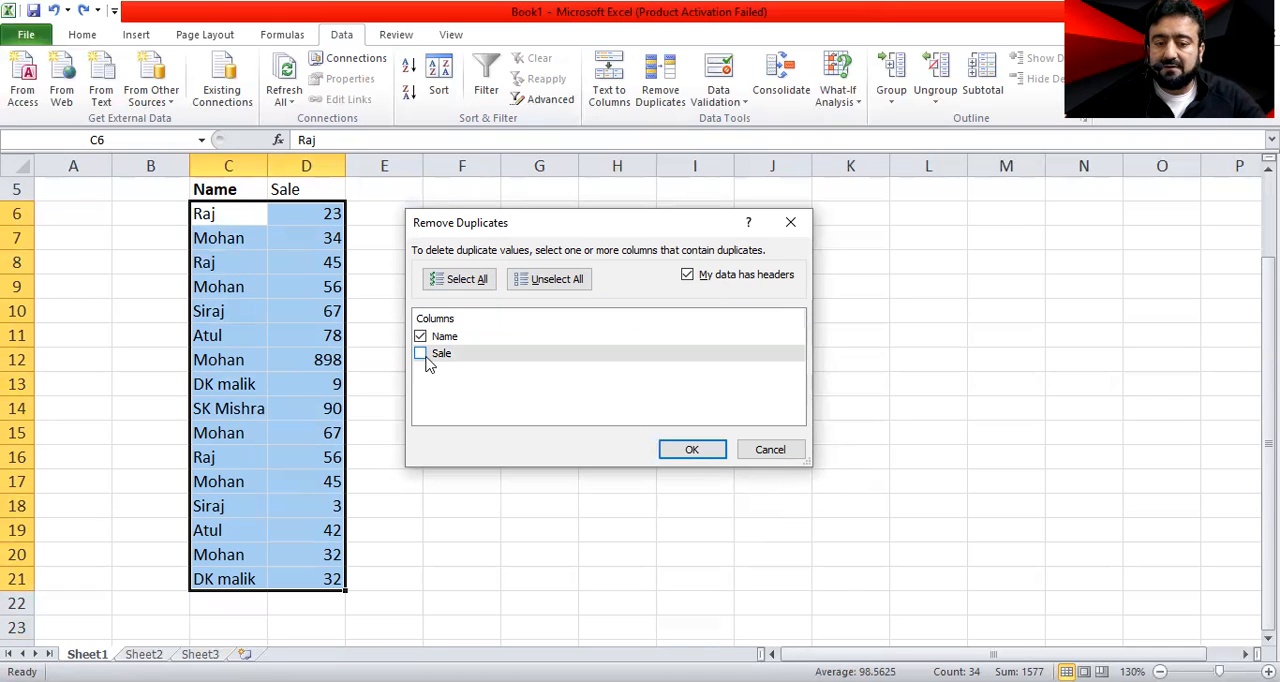
click(691, 449)
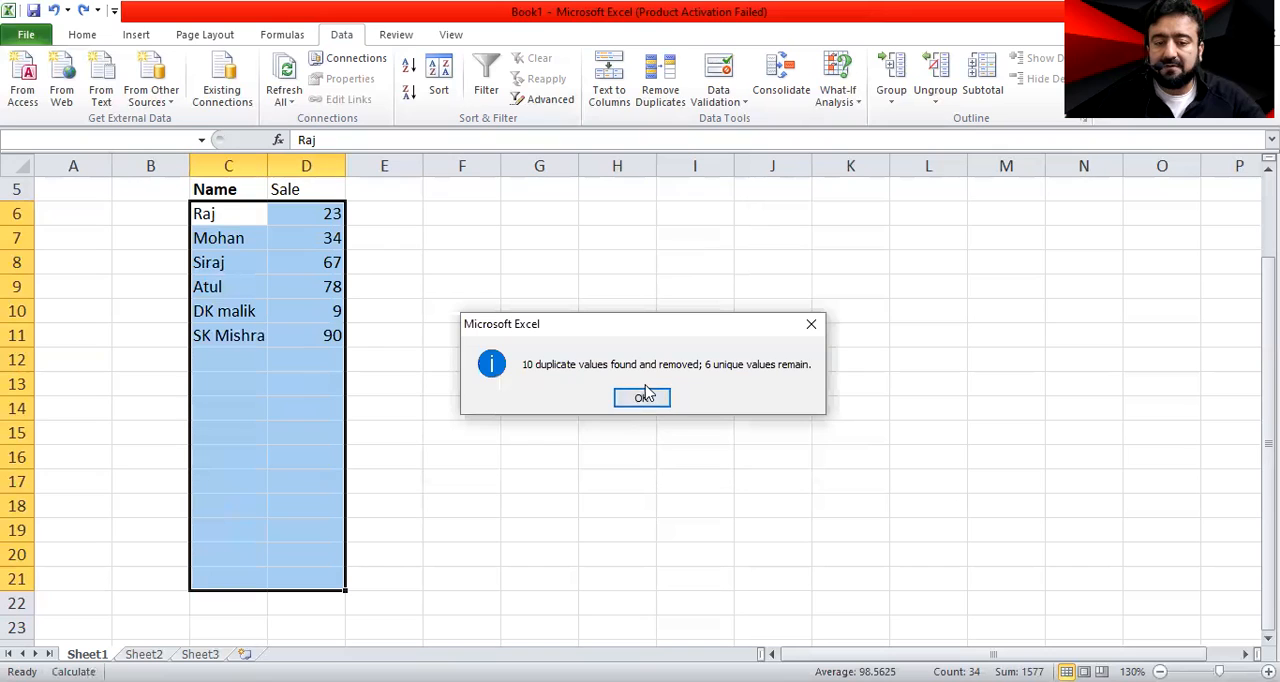
click(642, 398)
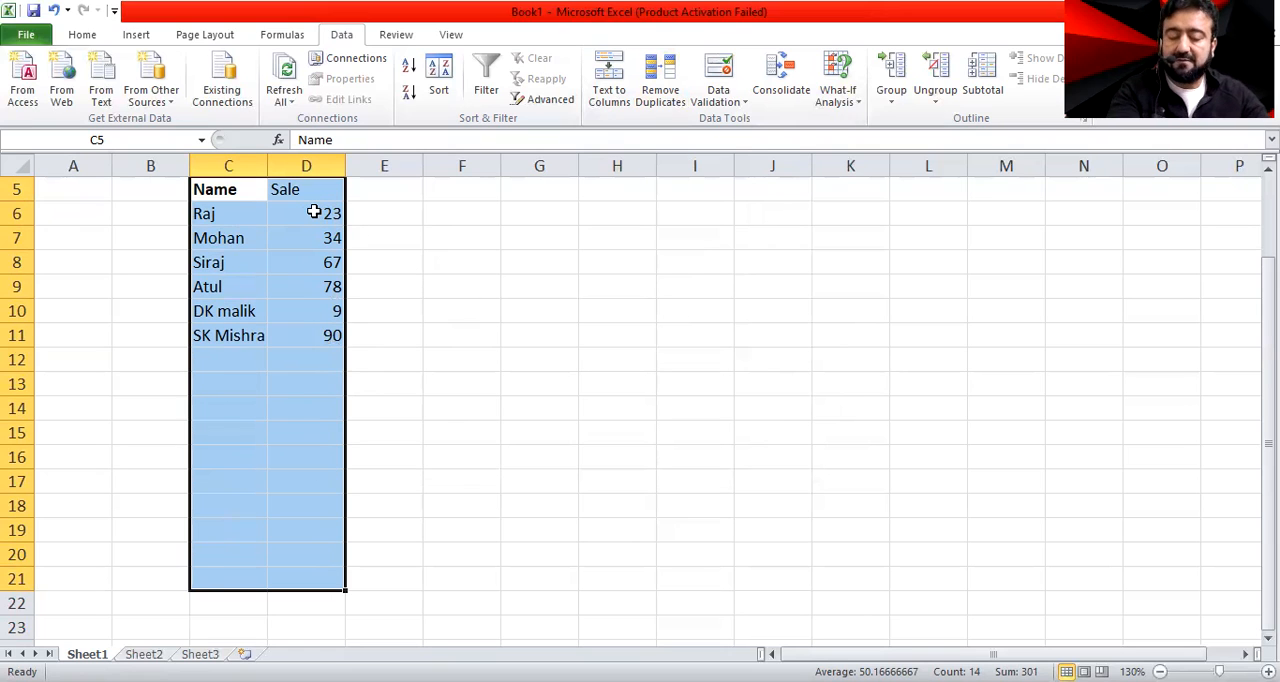
key(ctrl+z)
Copy the sale values 23, 34, 45 and 56 from D6:D9 over D10:D13, D14:D17 and D18:D21
drag(310, 209, 314, 430)
key(ctrl+c)
key(ctrl+v)
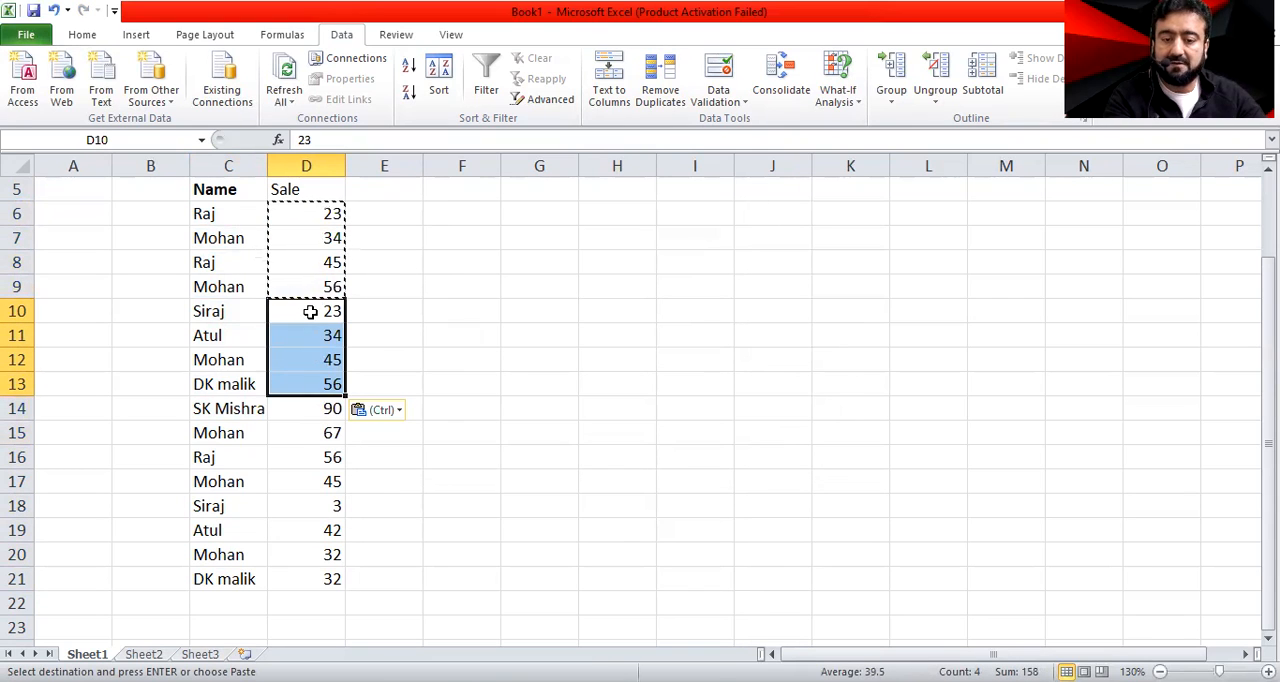
key(ctrl+c)
click(314, 413)
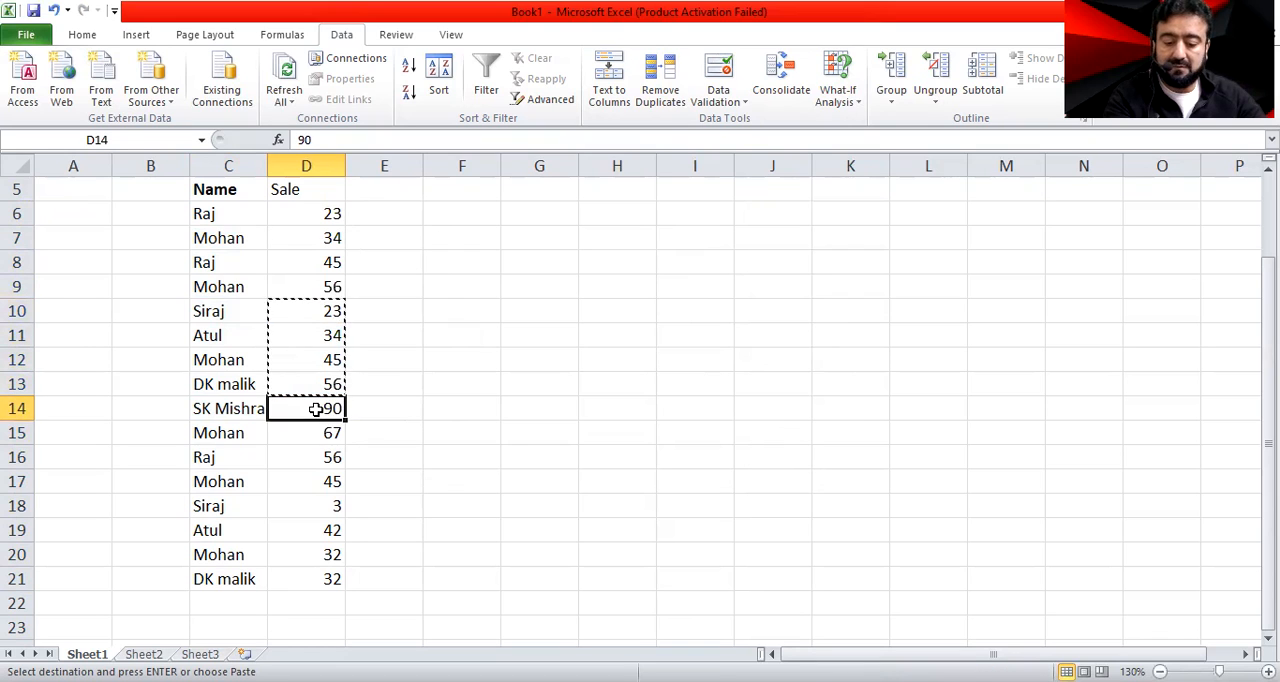
key(ctrl+v)
click(315, 510)
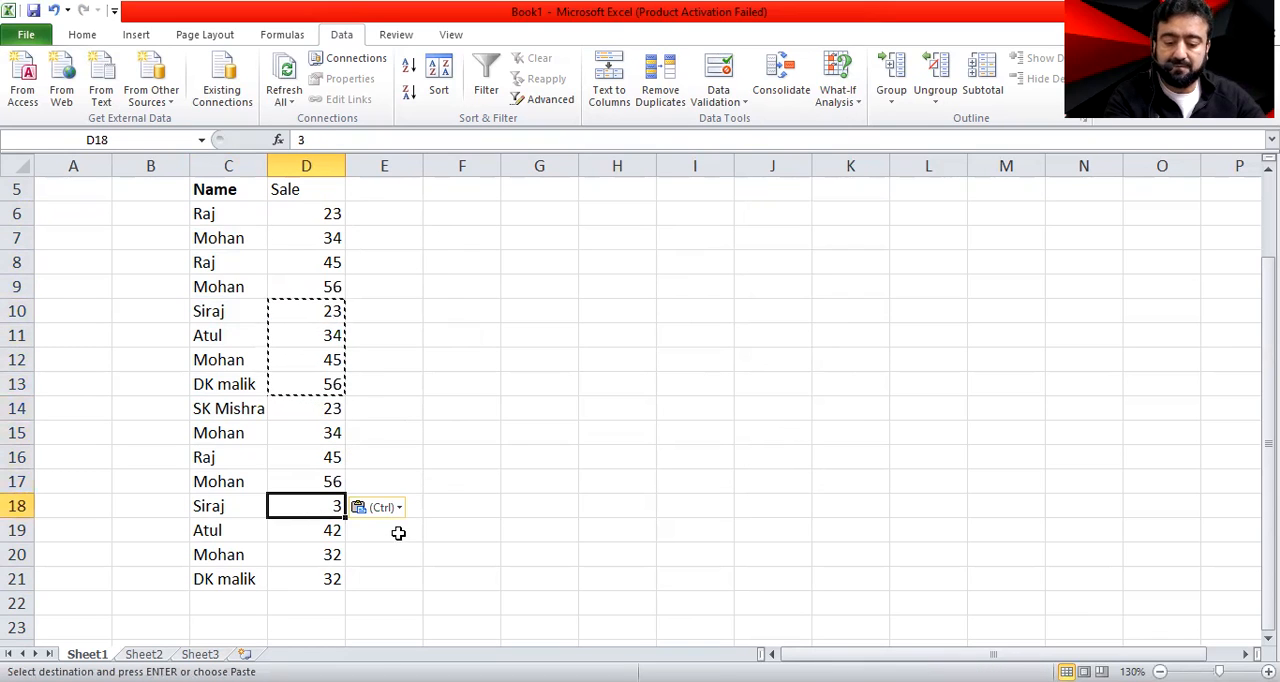
key(ctrl+v)
Remove duplicates from C6:D21 comparing only the Sale column, and undo the removal
click(456, 516)
click(308, 210)
click(205, 217)
drag(205, 217, 330, 580)
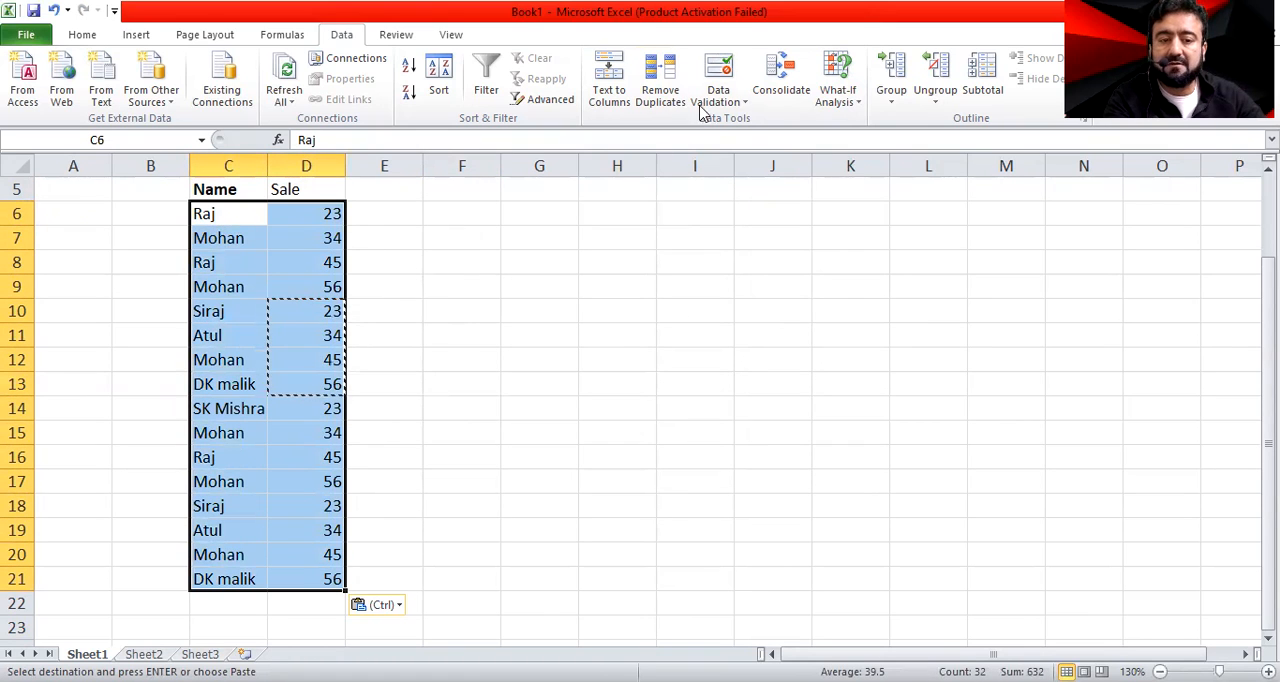
click(669, 88)
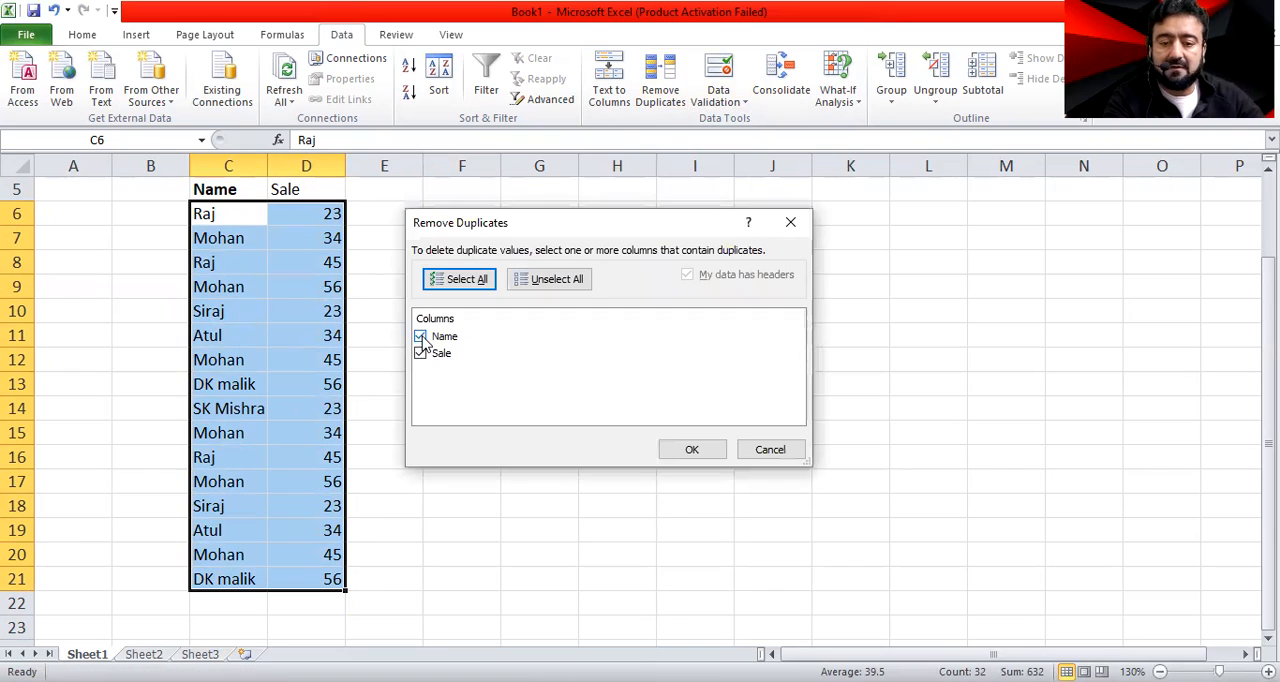
click(420, 337)
click(693, 451)
key(Return)
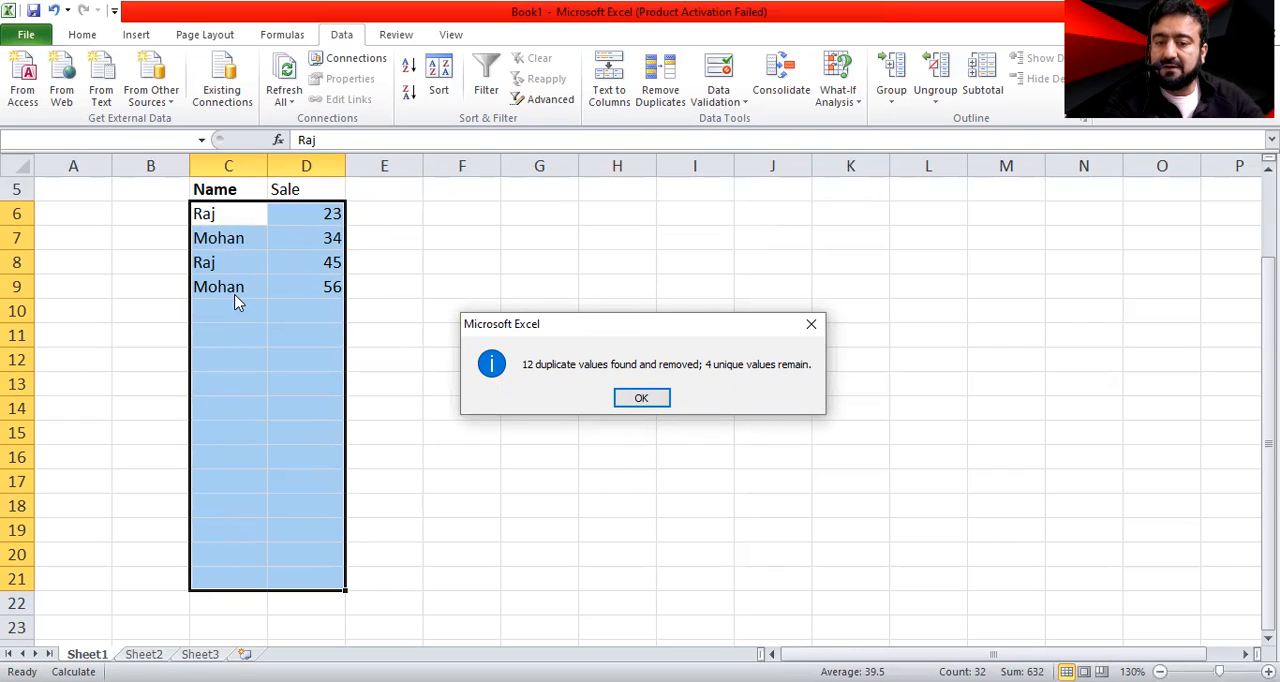
click(659, 398)
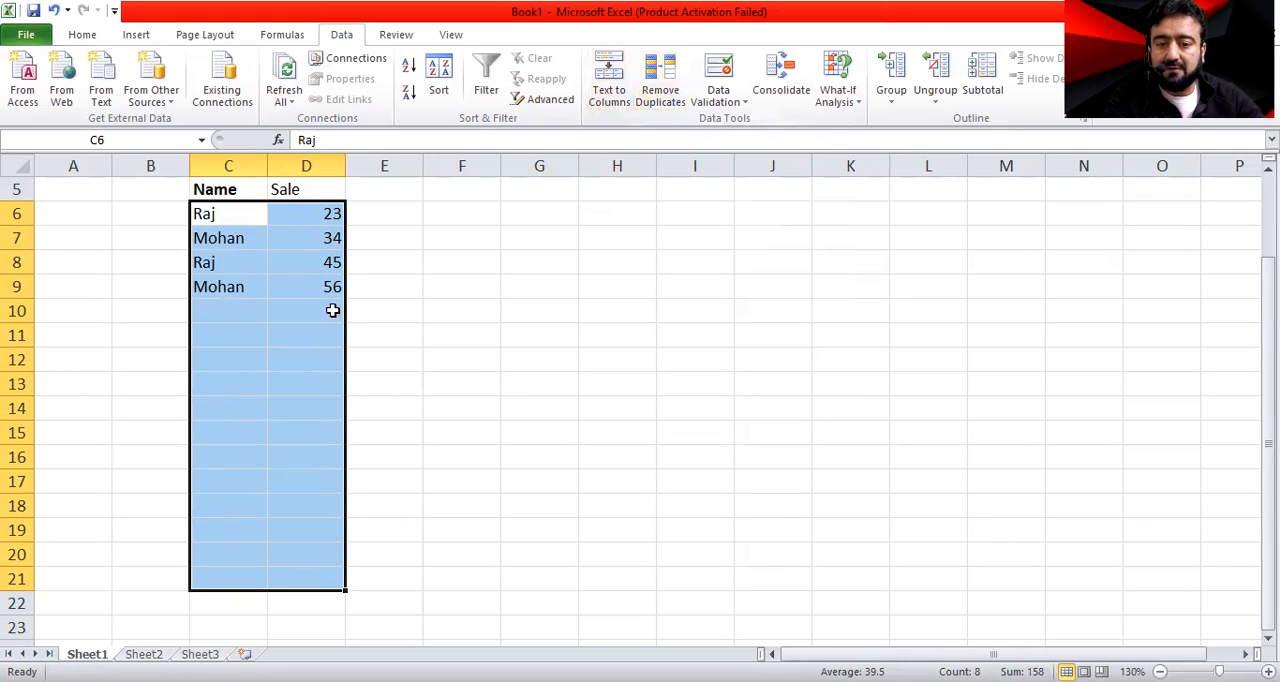
click(662, 95)
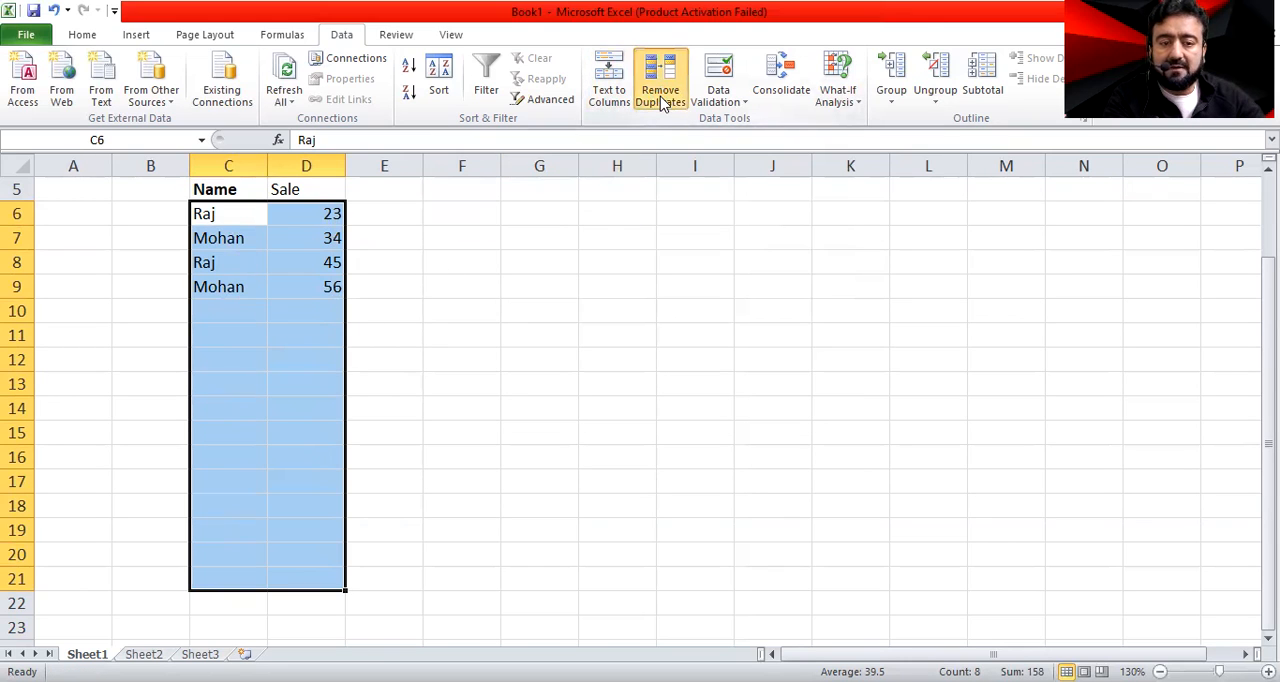
click(775, 453)
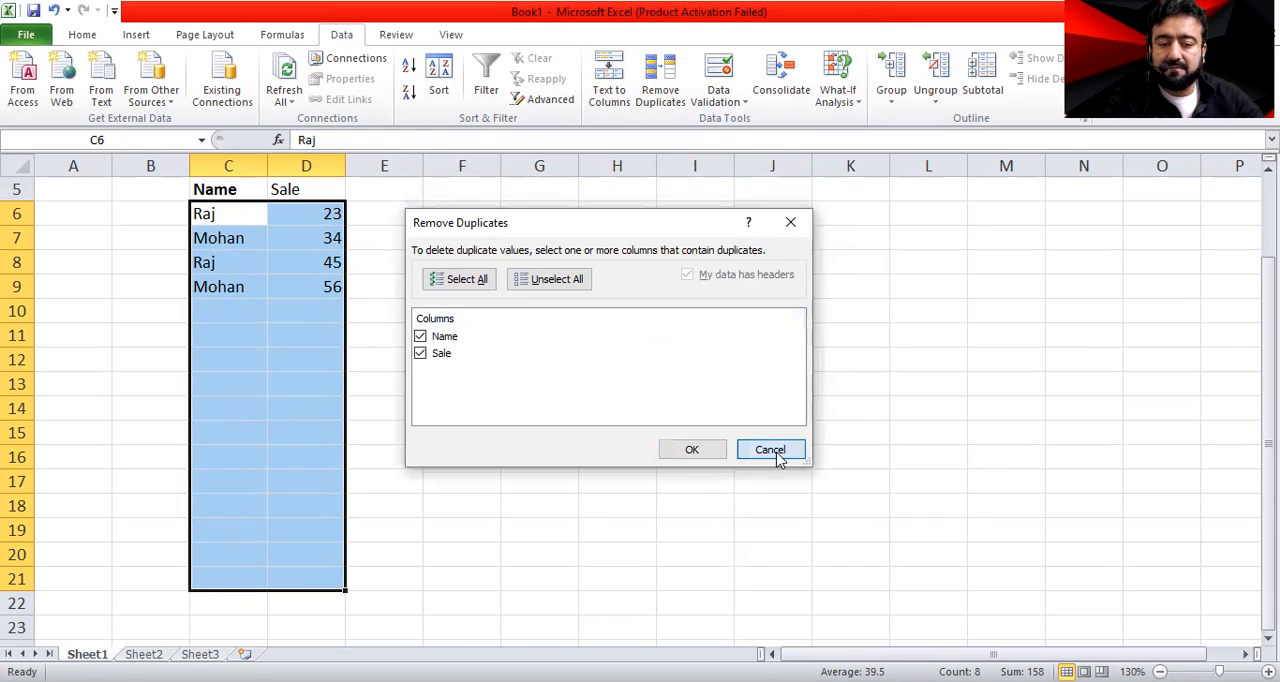
Fill the sale value 23 from D6 down through D21
click(334, 245)
click(334, 212)
drag(355, 228, 347, 267)
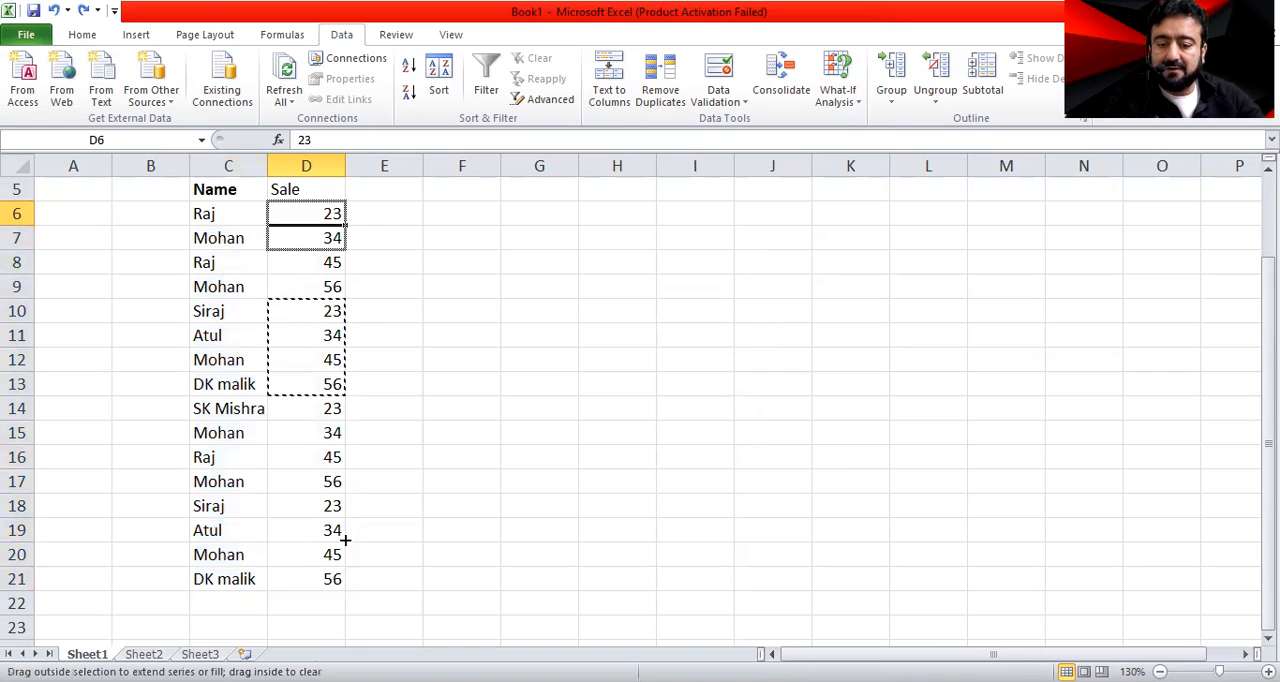
drag(546, 351, 374, 263)
Run Remove Duplicates on C6:D21 with Name excluded from the comparison, and undo the removal
drag(229, 213, 310, 580)
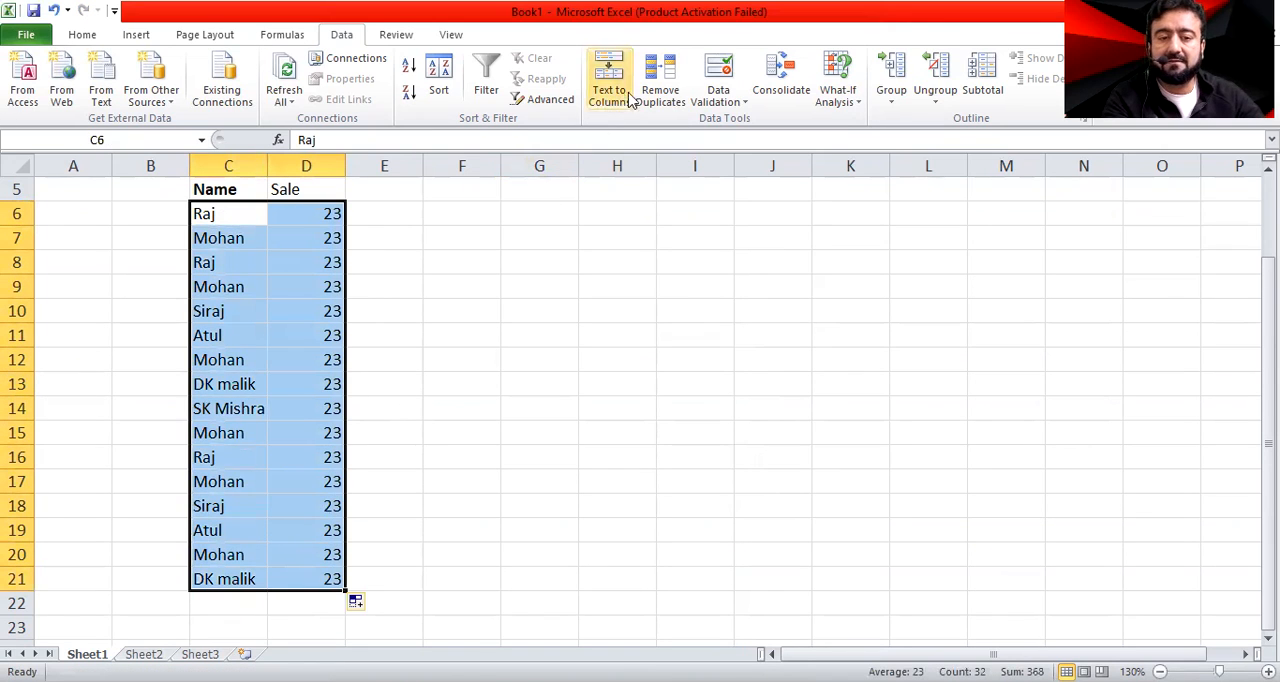
click(420, 337)
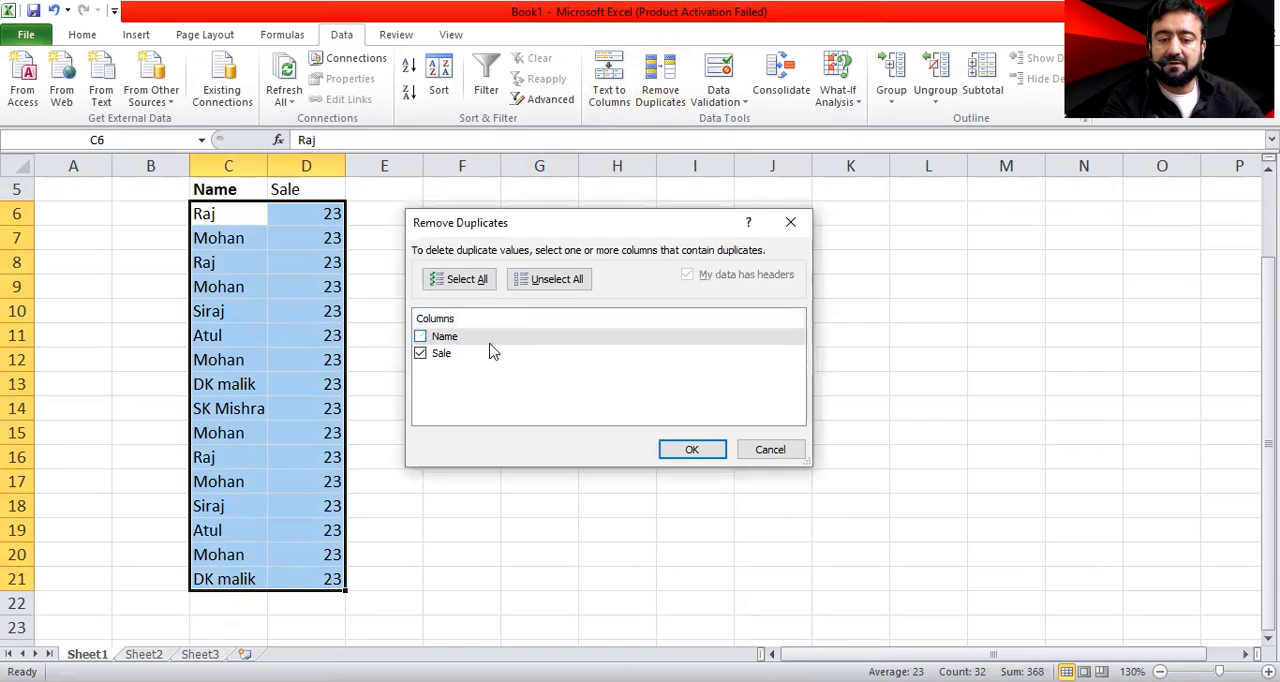
key(Return)
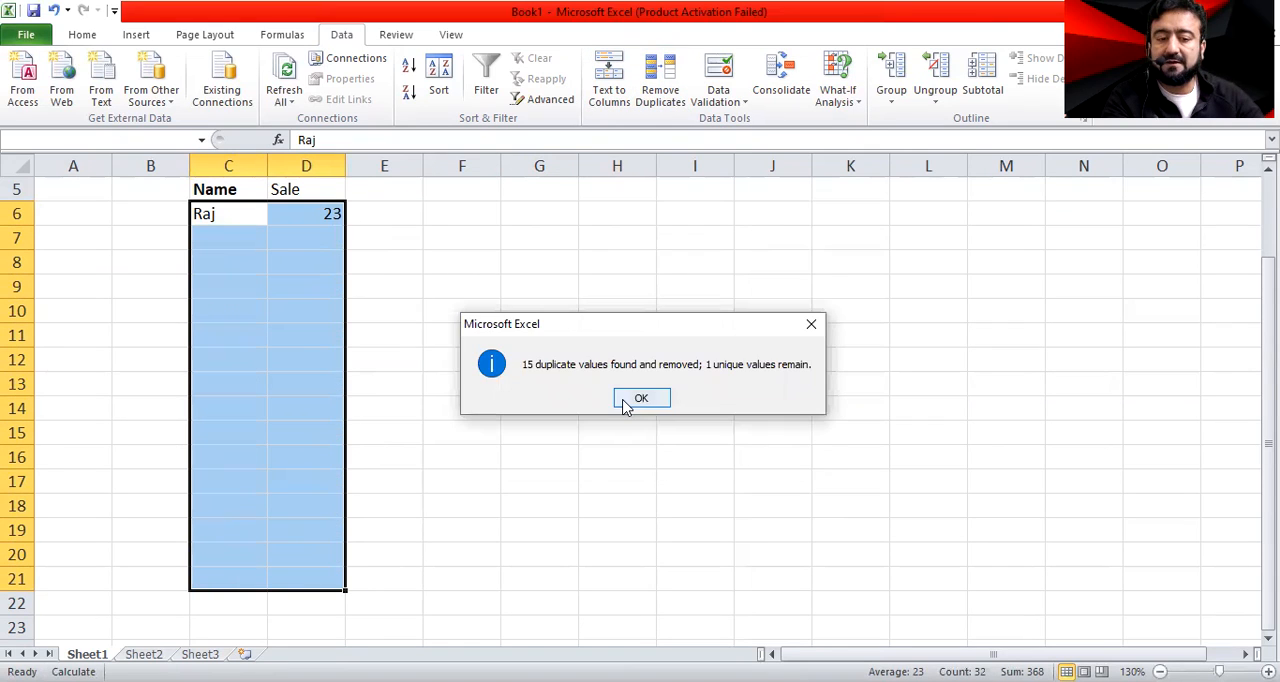
click(641, 398)
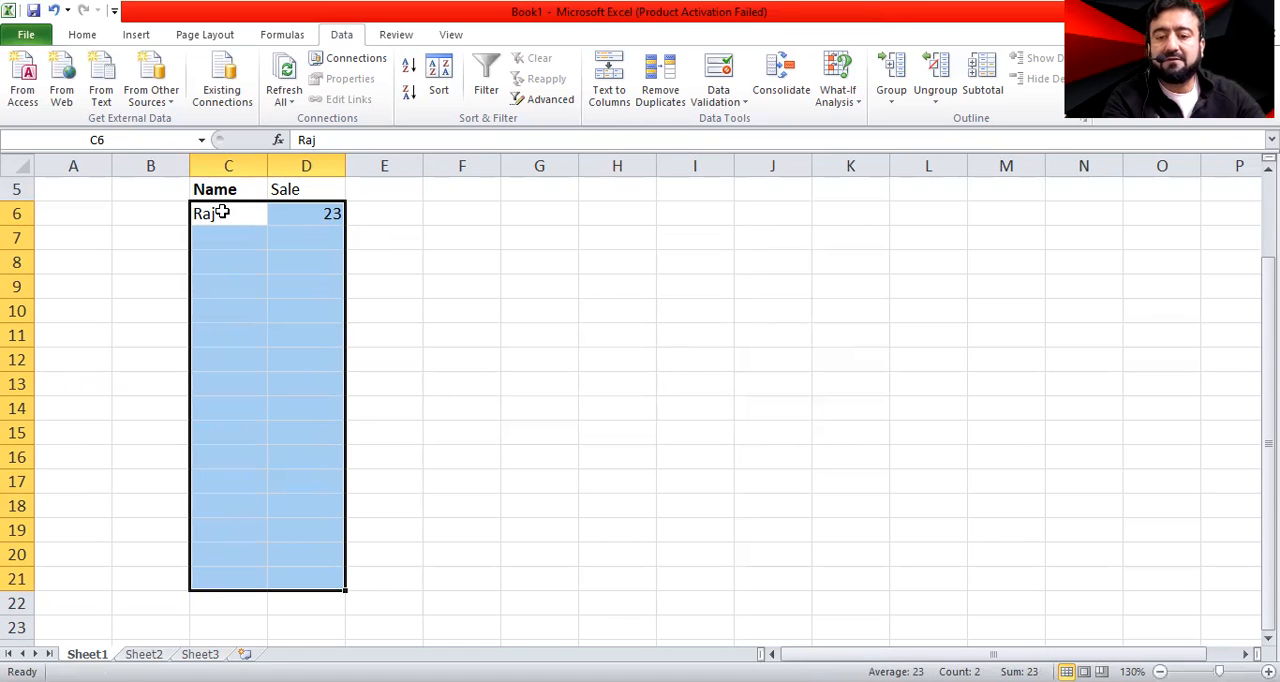
key(ctrl+z)
Enter 24 as the sale value in D13 and fill it down through D21
drag(676, 310, 617, 310)
drag(323, 214, 326, 237)
click(328, 213)
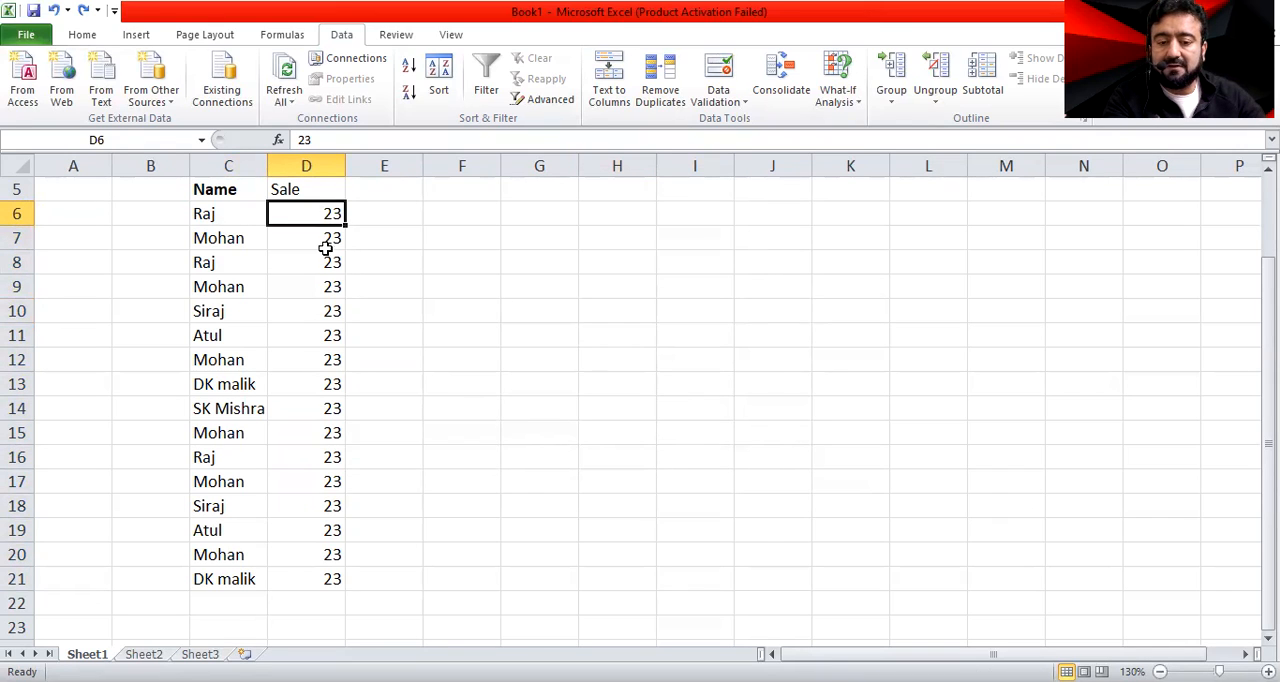
click(326, 386)
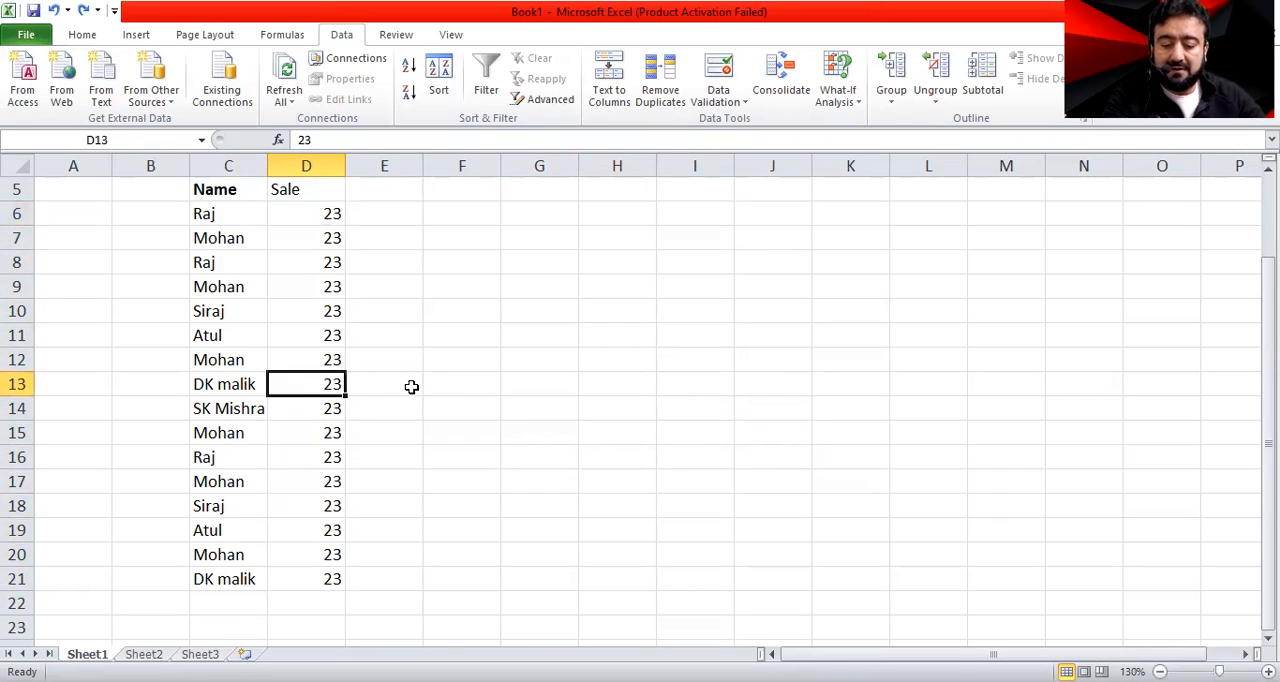
text(24)
key(Tab)
click(311, 387)
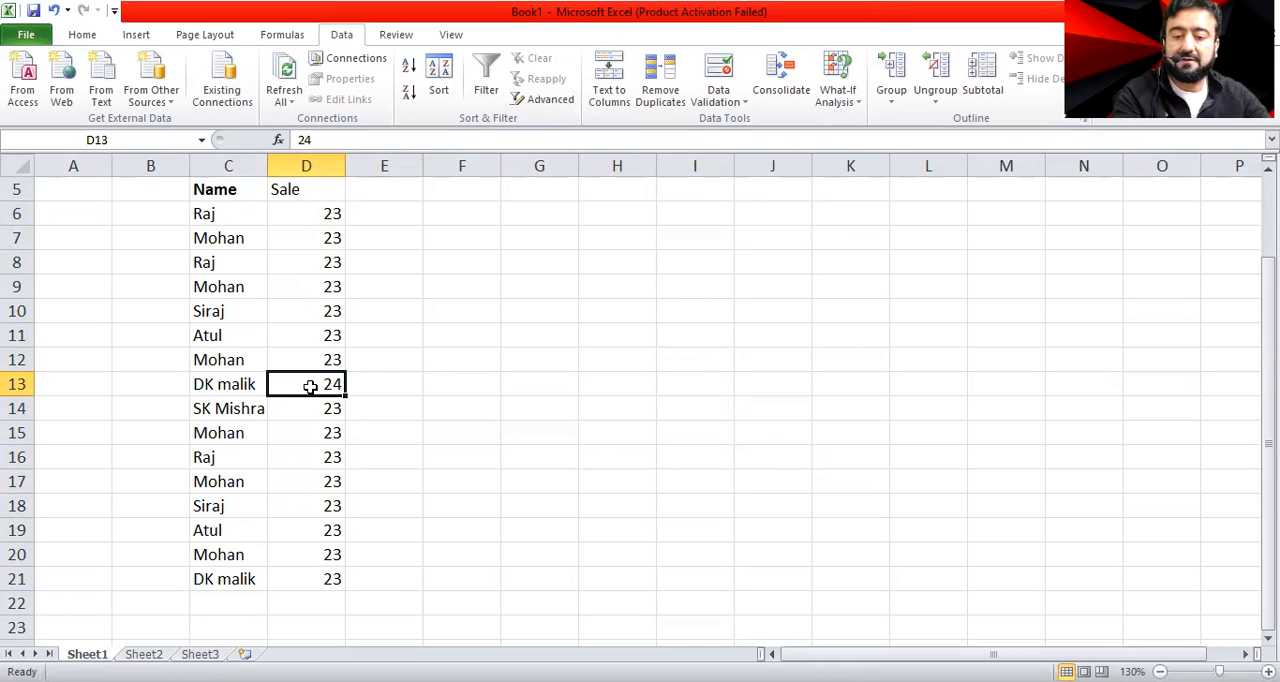
drag(343, 397, 345, 435)
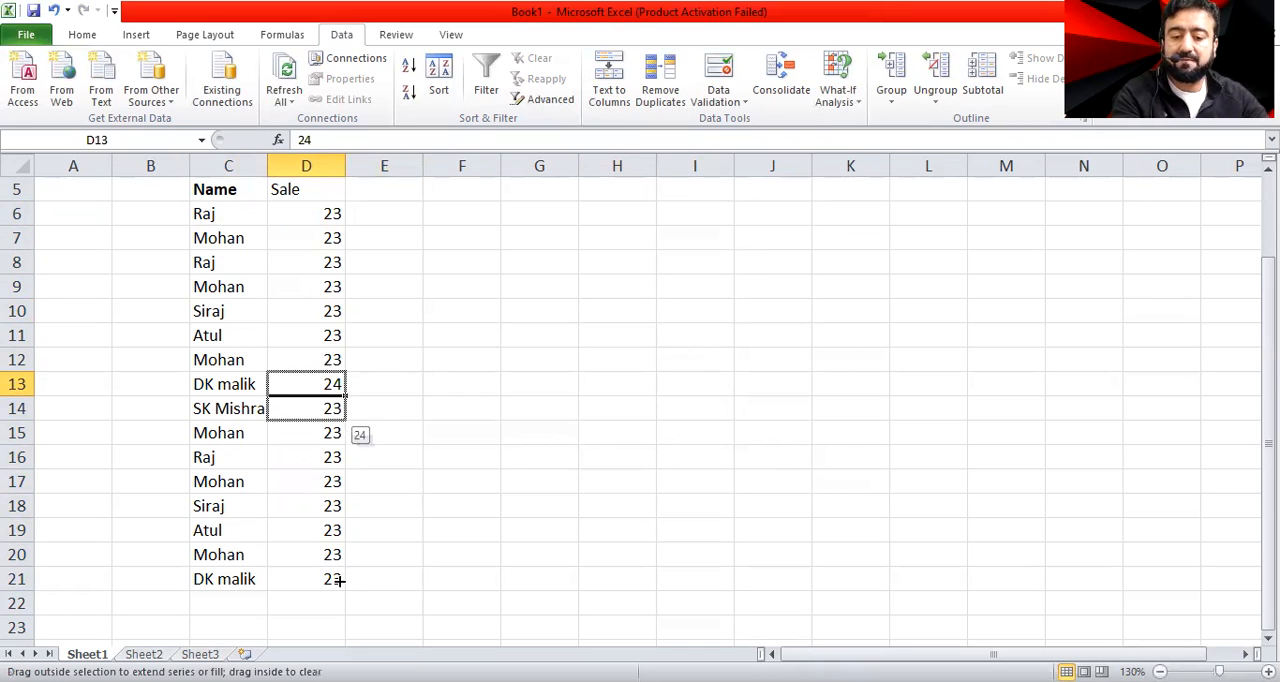
drag(340, 580, 340, 580)
click(539, 457)
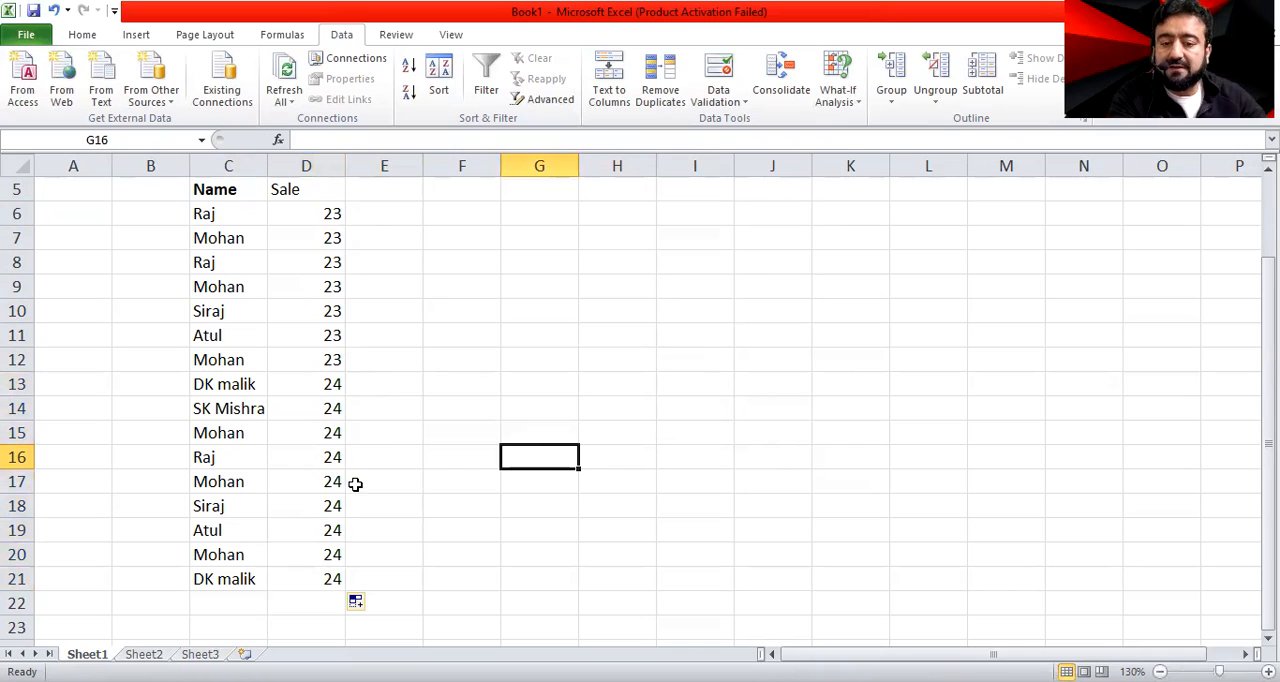
Remove duplicates from C6:D21 comparing only the Sale column of 23s and 24s, and undo the removal
drag(229, 217, 334, 575)
click(645, 100)
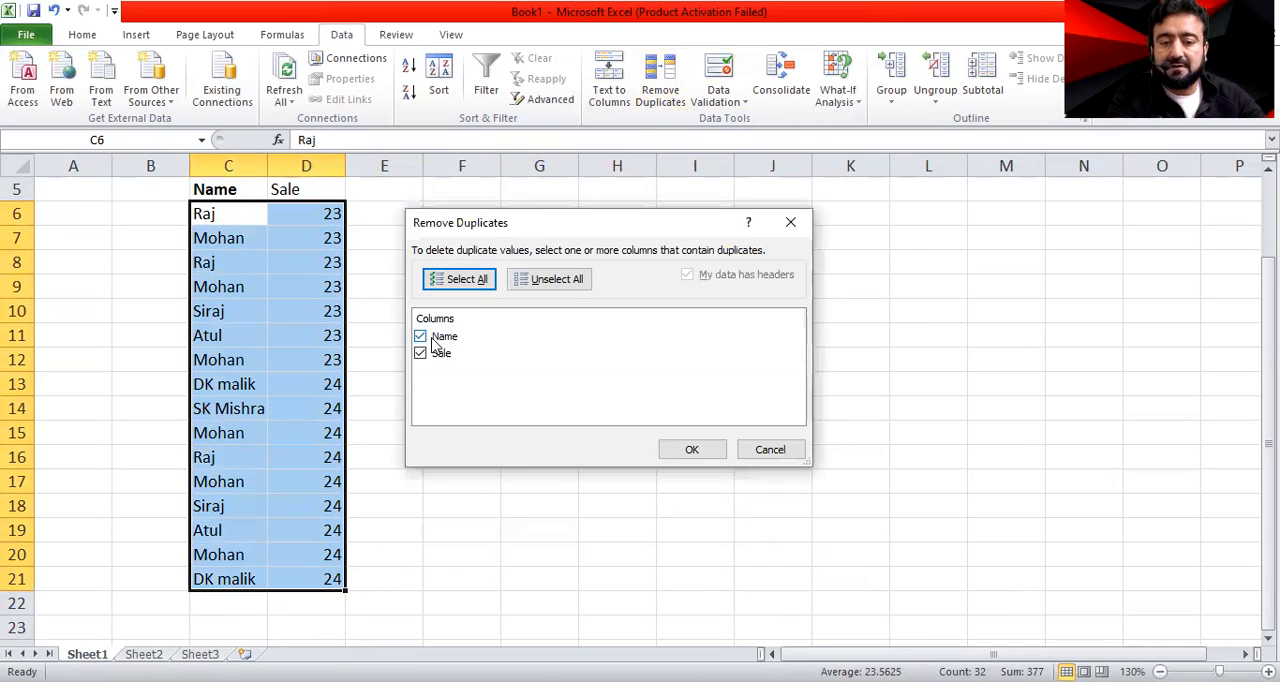
click(420, 337)
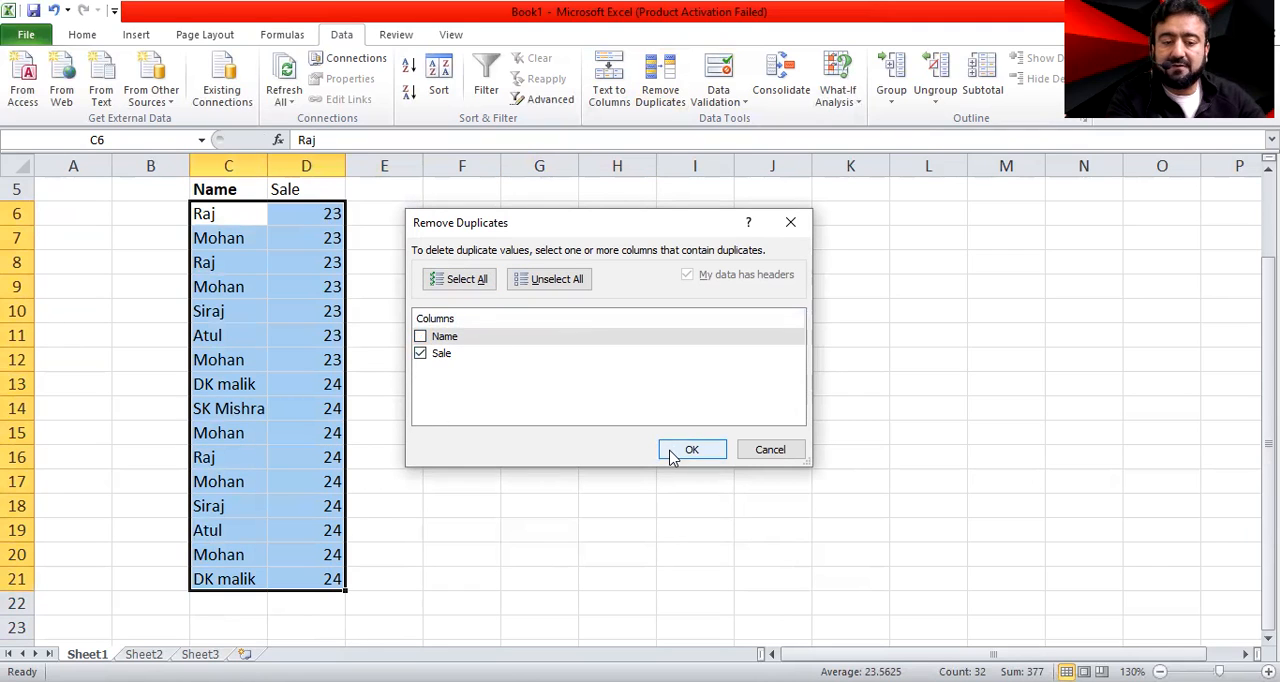
key(Return)
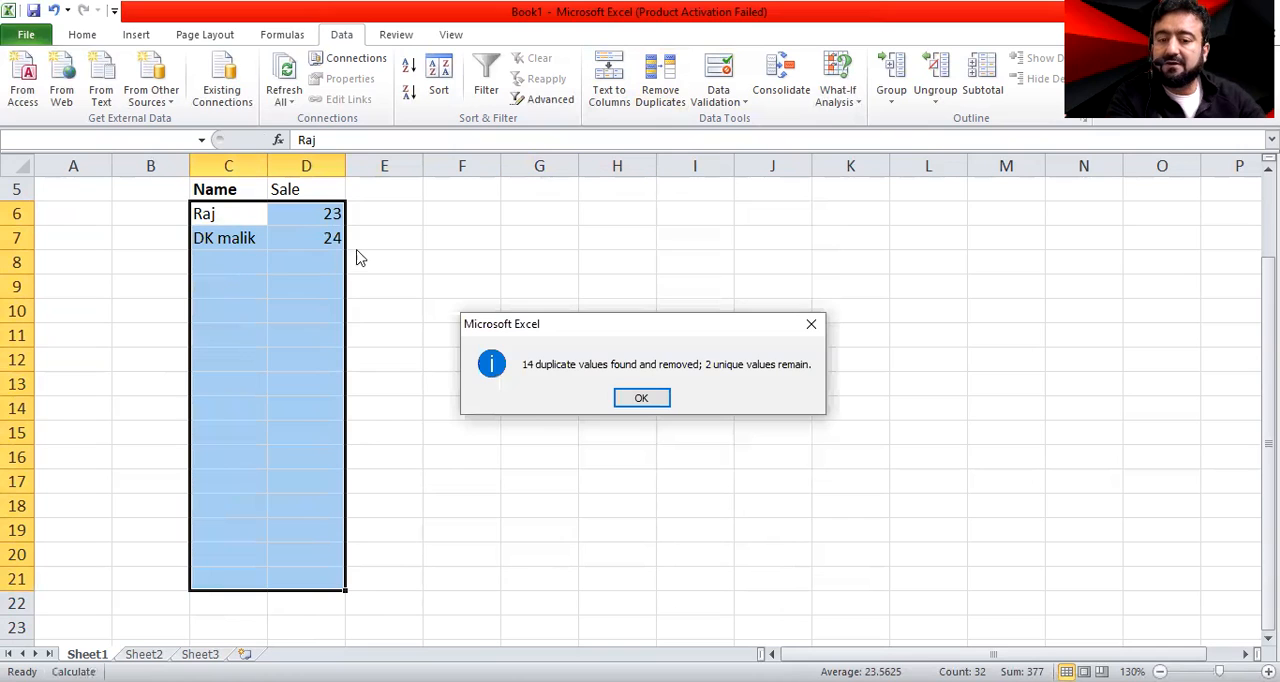
click(641, 399)
key(ctrl+z)
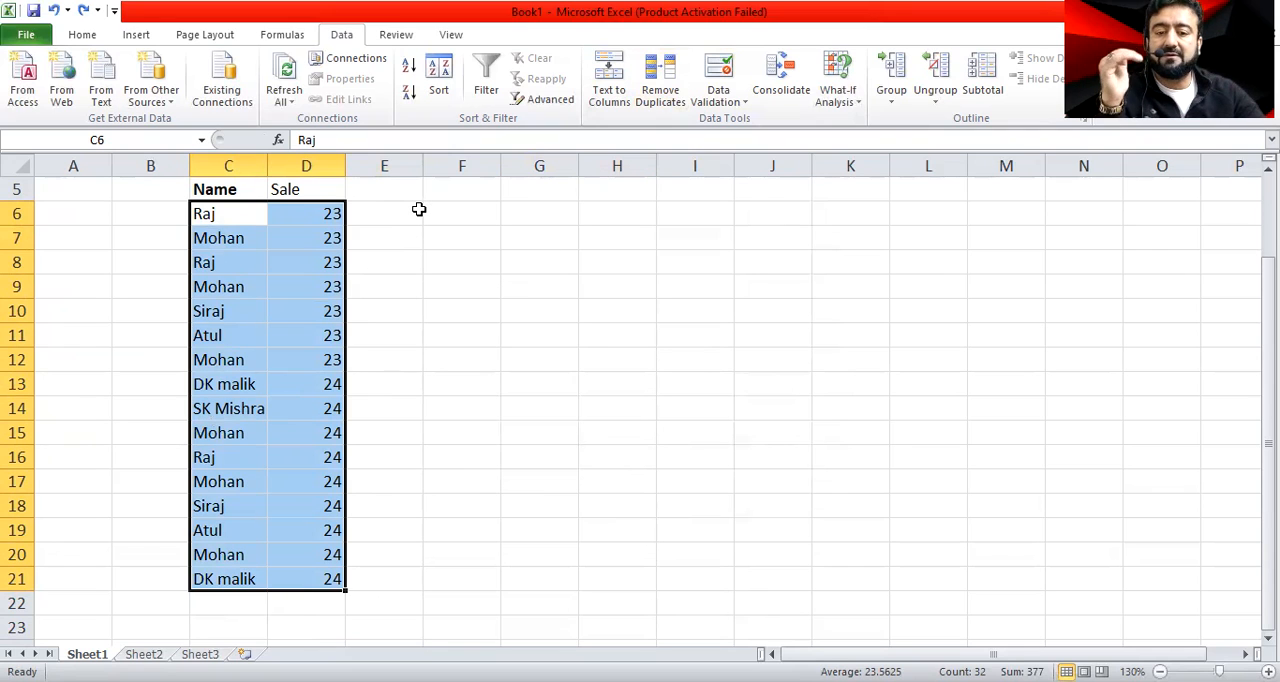
Set the sale value in D7 to 24 and fill it down through D14
click(334, 241)
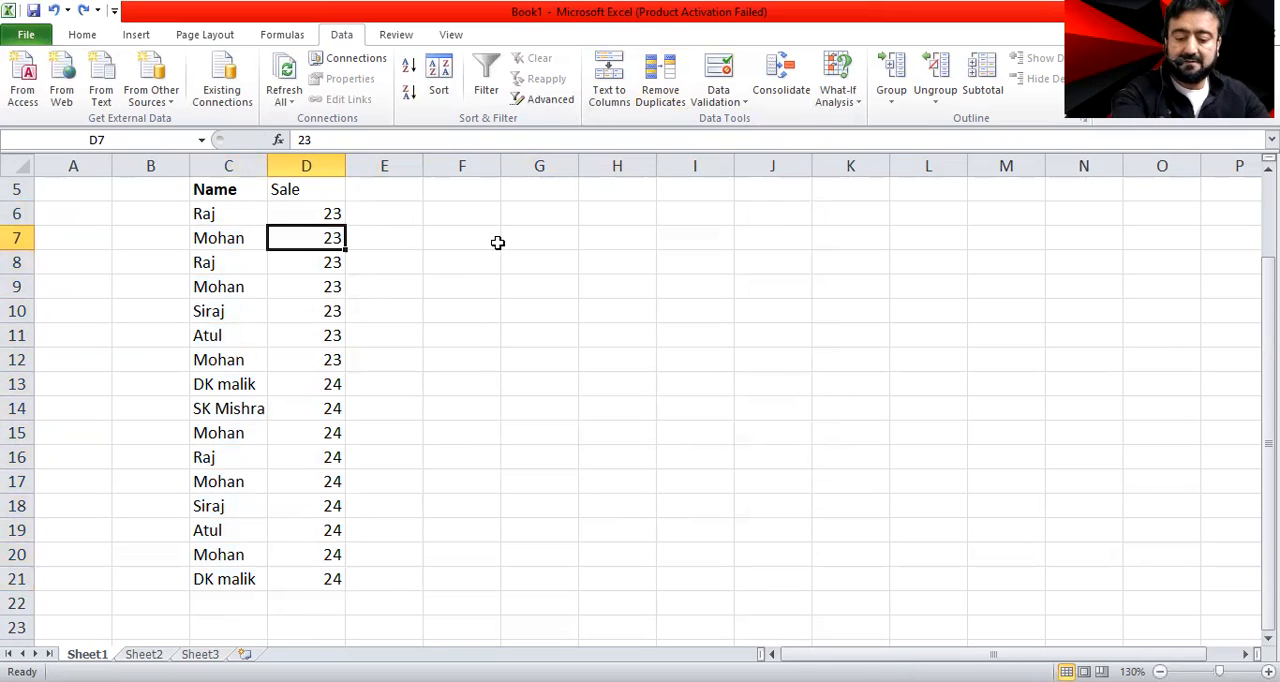
text(24)
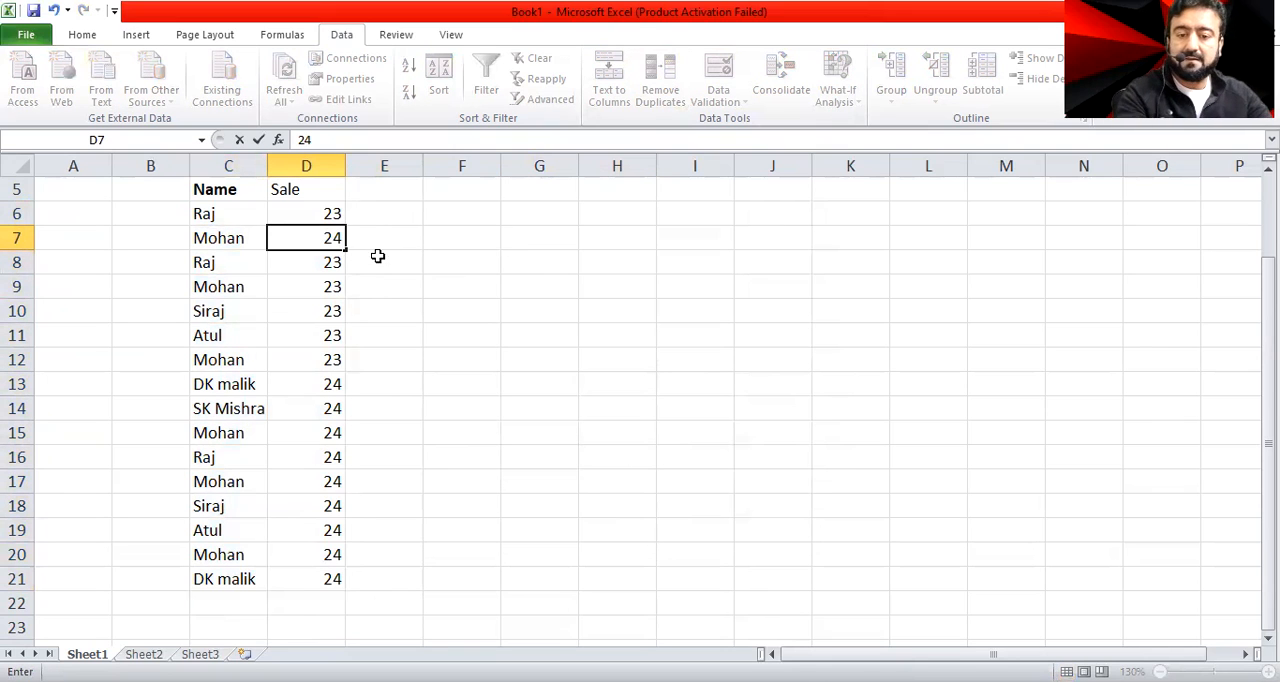
click(411, 281)
click(330, 237)
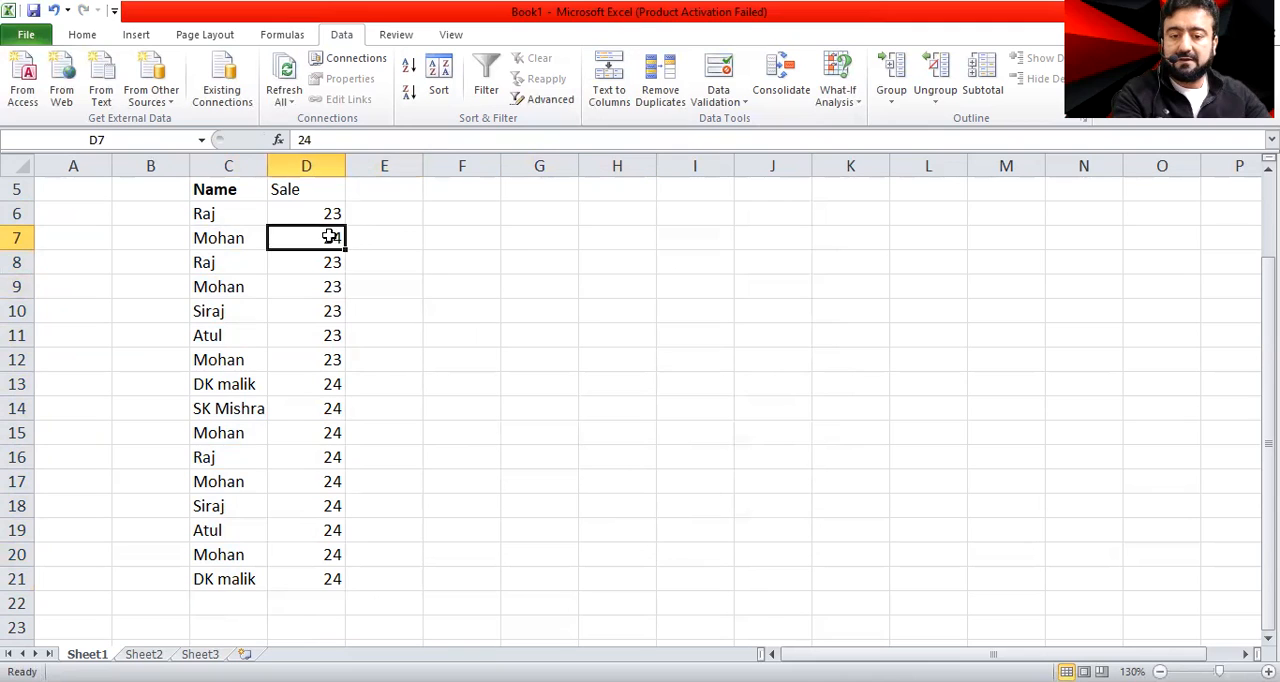
drag(345, 245, 347, 261)
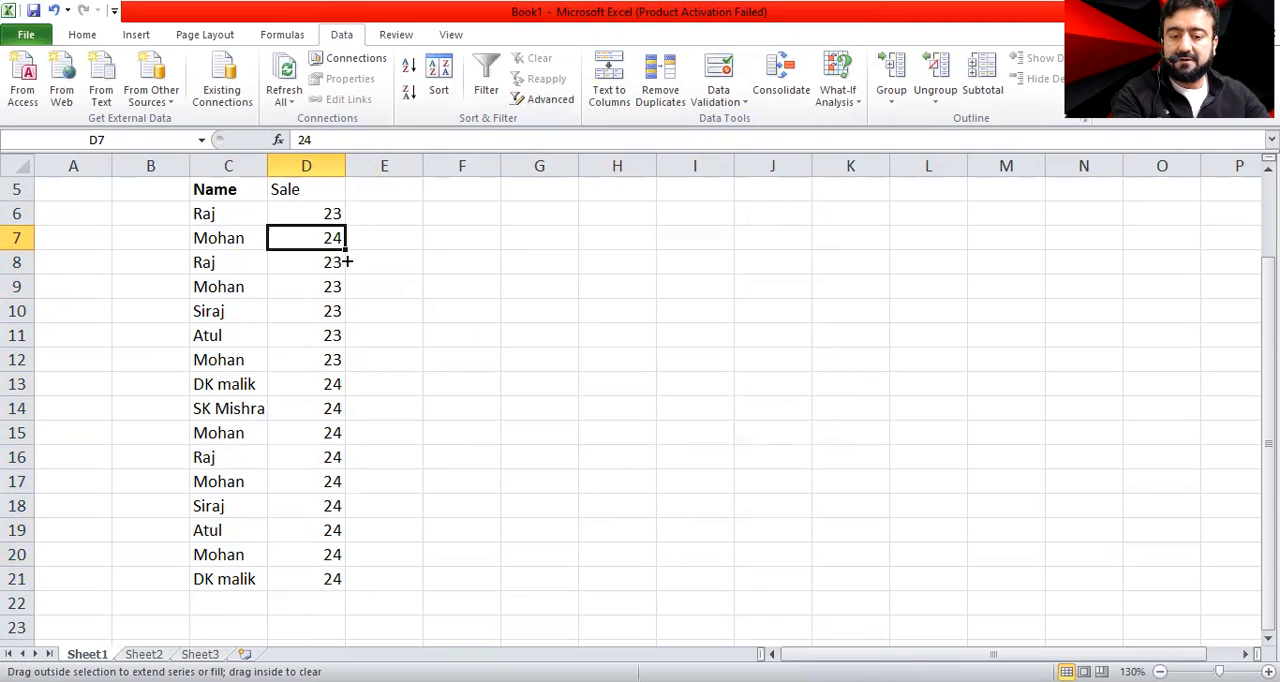
drag(329, 421, 329, 420)
Set the sale value in D15 to 23 and fill it down through D21
click(329, 430)
text(23)
click(470, 411)
click(340, 436)
drag(347, 439, 343, 459)
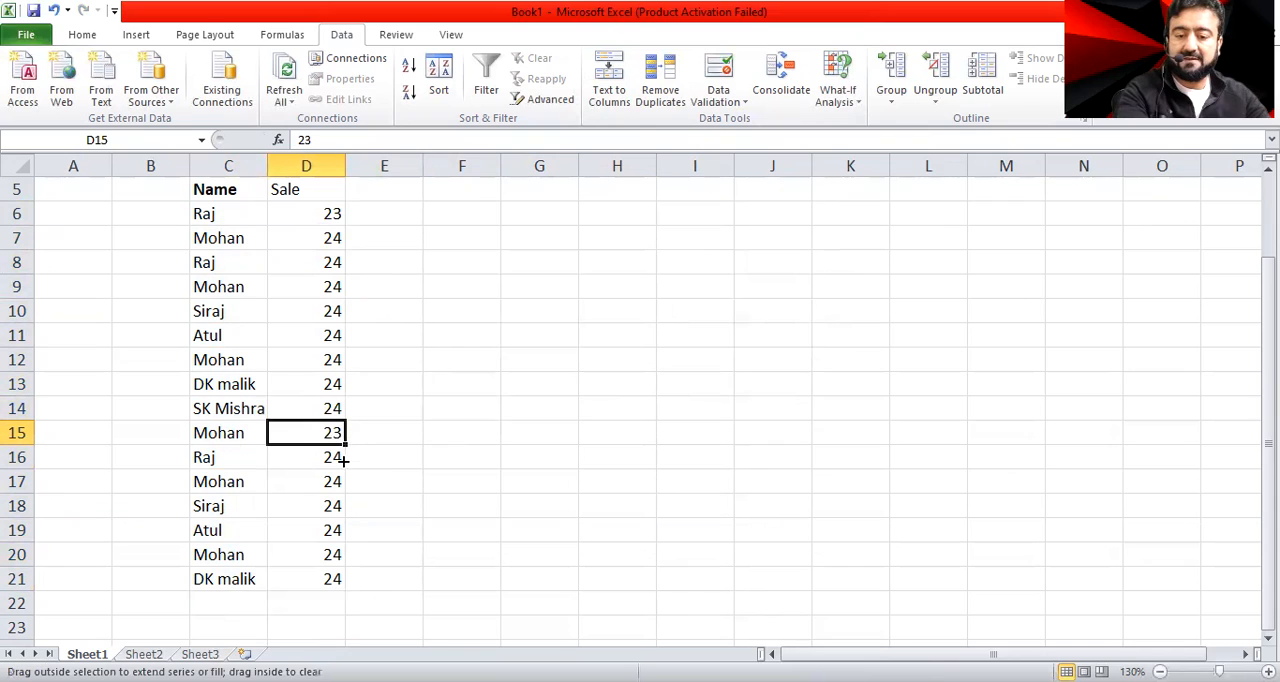
drag(333, 579, 335, 585)
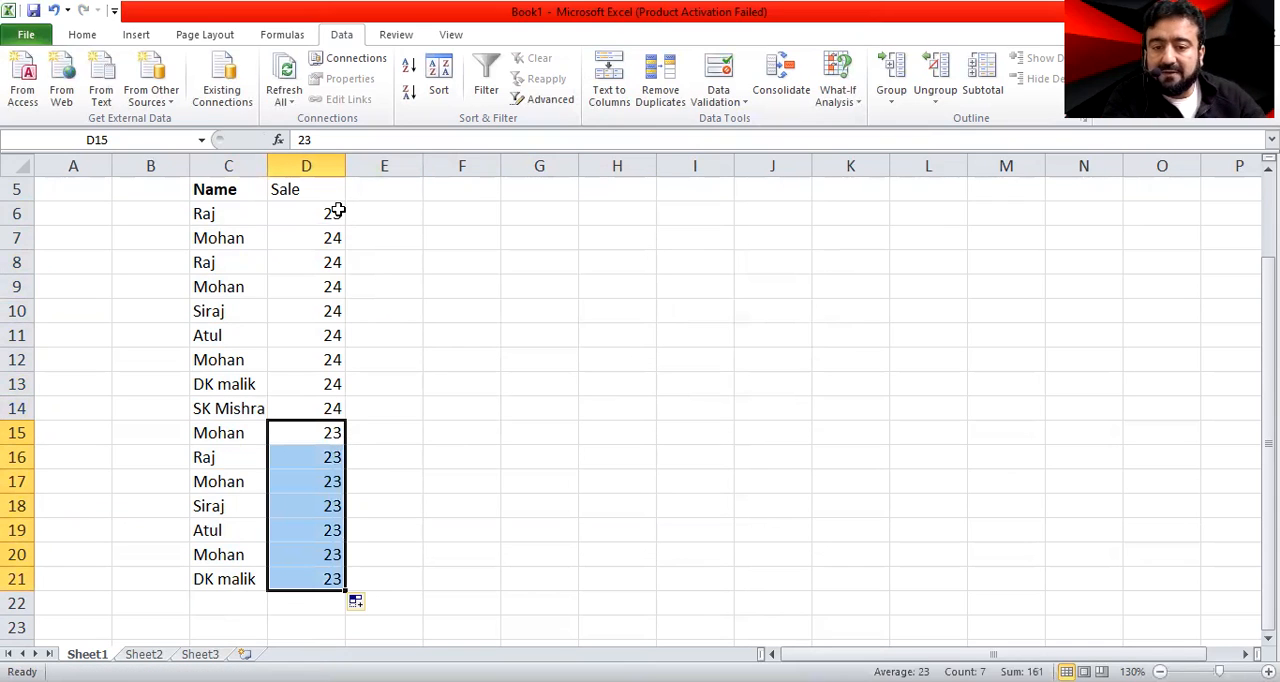
Remove duplicates from the rearranged list in C6:D21 by Sale only, and undo the removal
click(334, 211)
drag(262, 214, 316, 572)
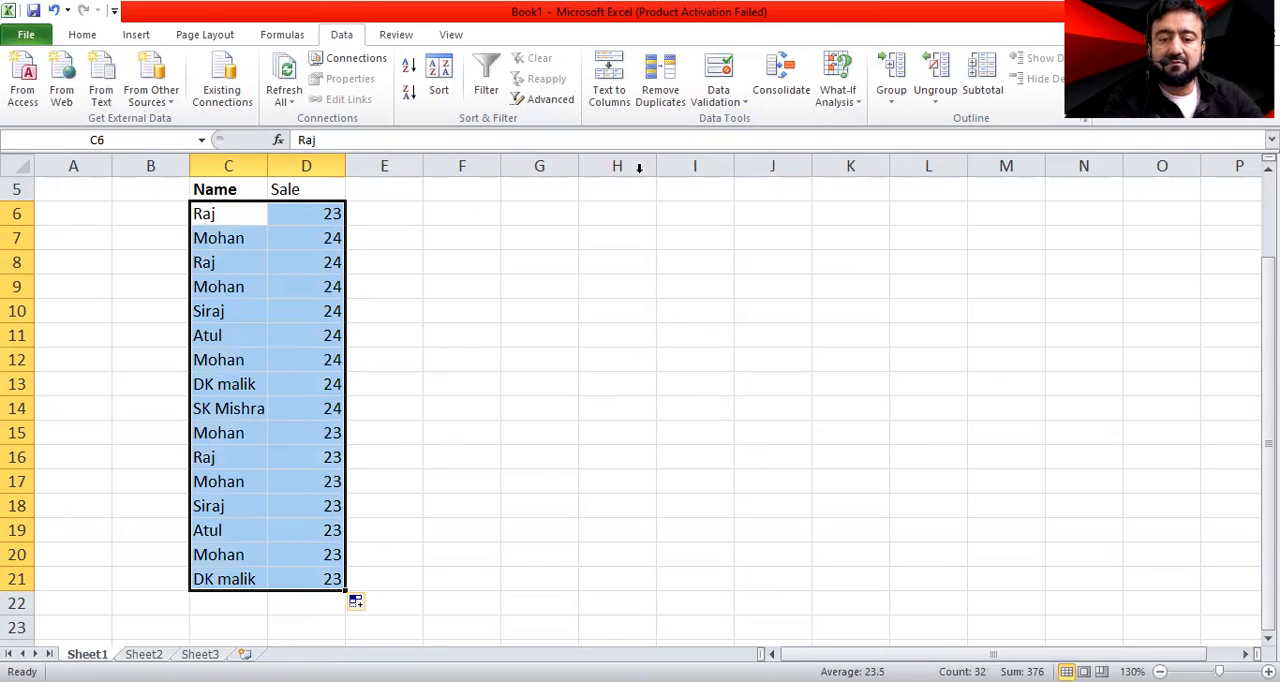
click(646, 80)
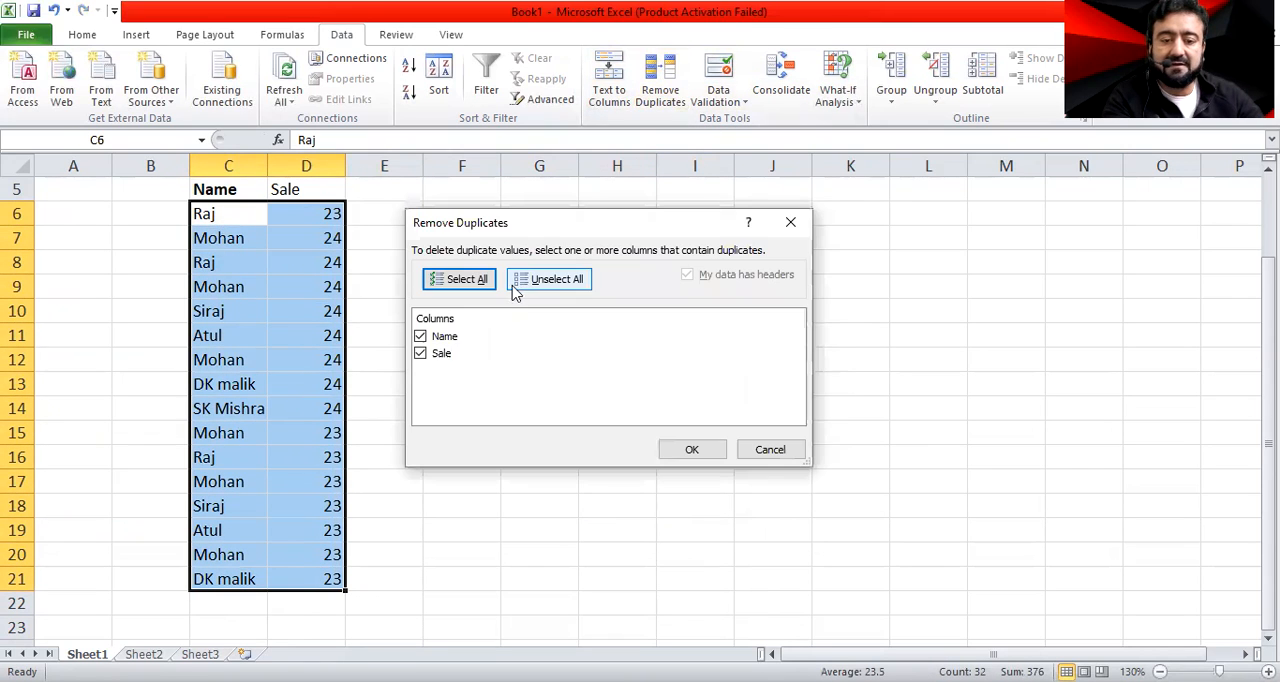
click(437, 340)
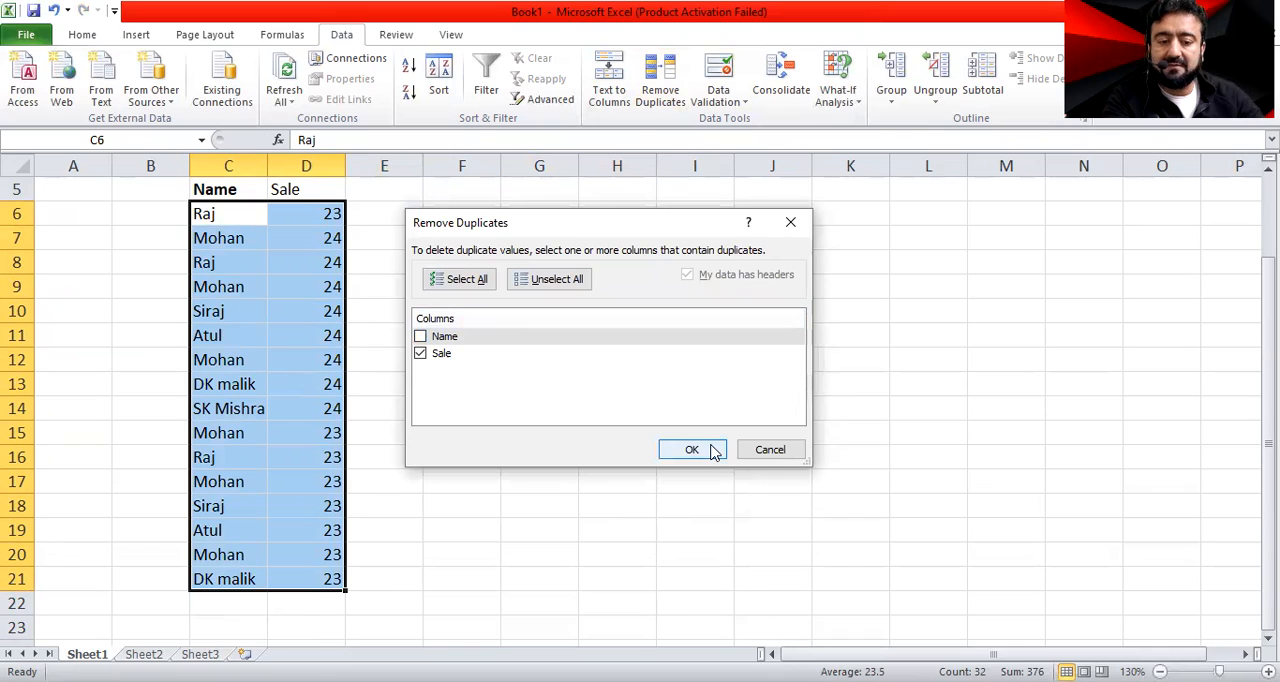
key(Return)
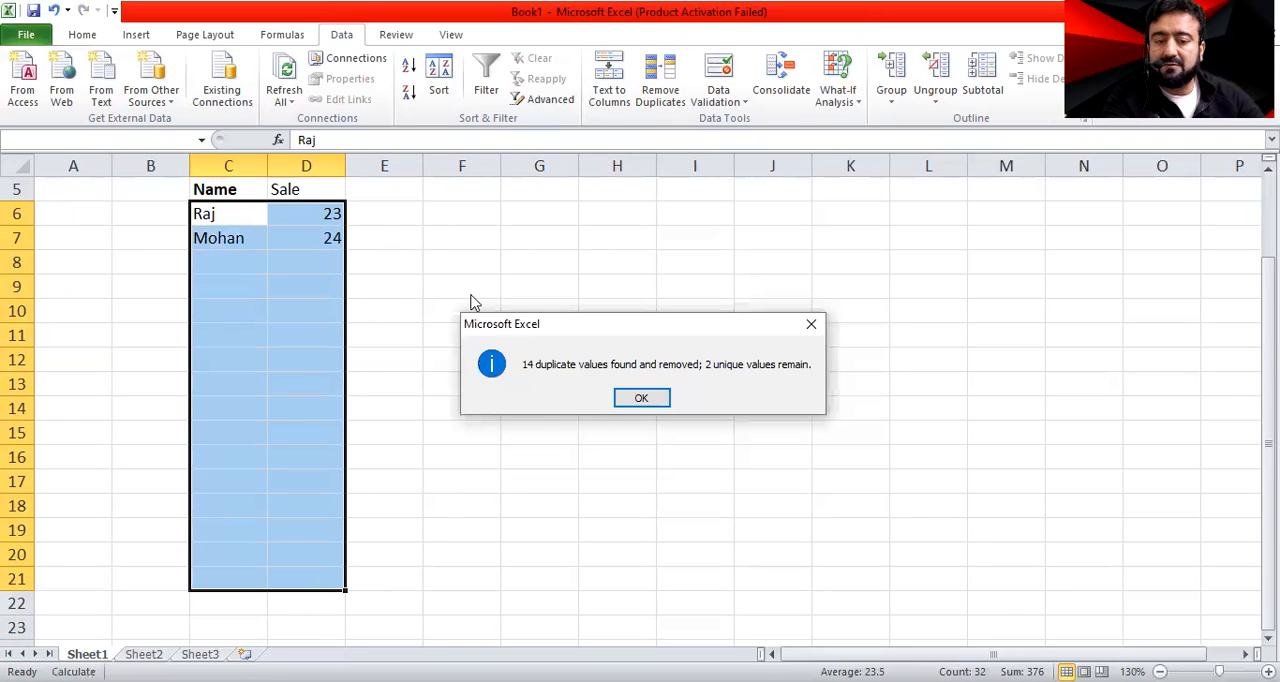
click(654, 398)
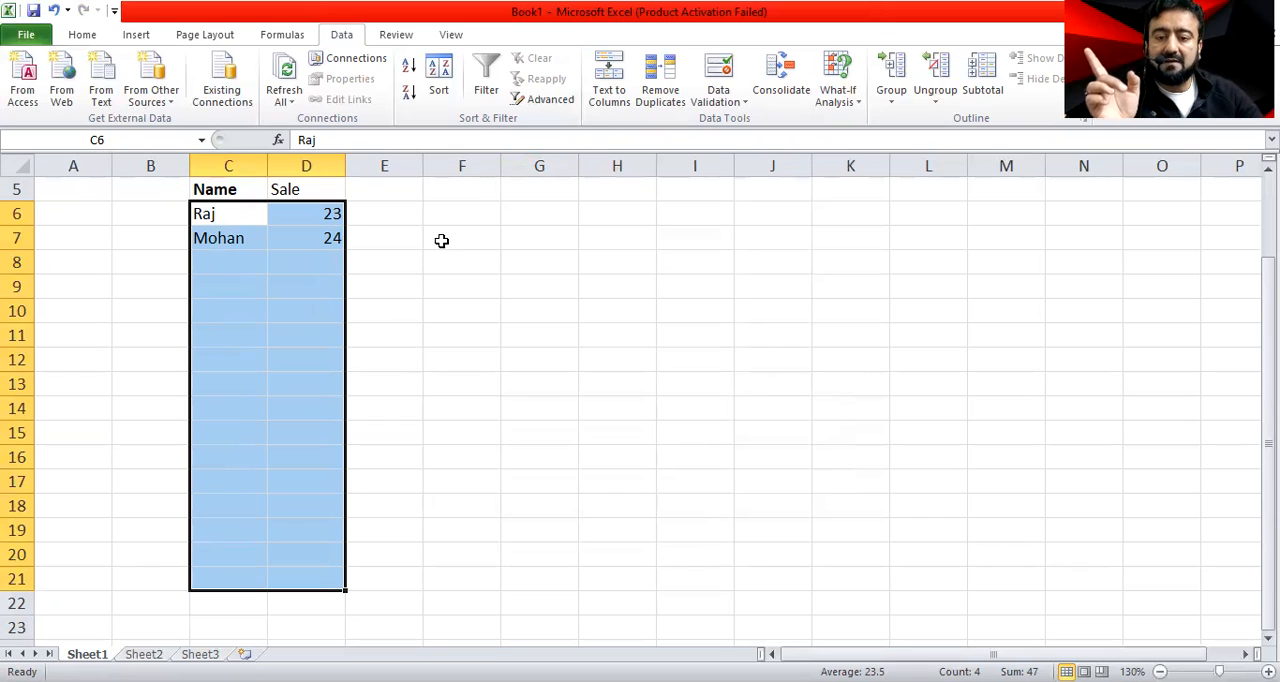
key(ctrl+z)
Set the sale value in D6 to 24 and fill it down through D18
click(563, 301)
click(311, 211)
text(24)
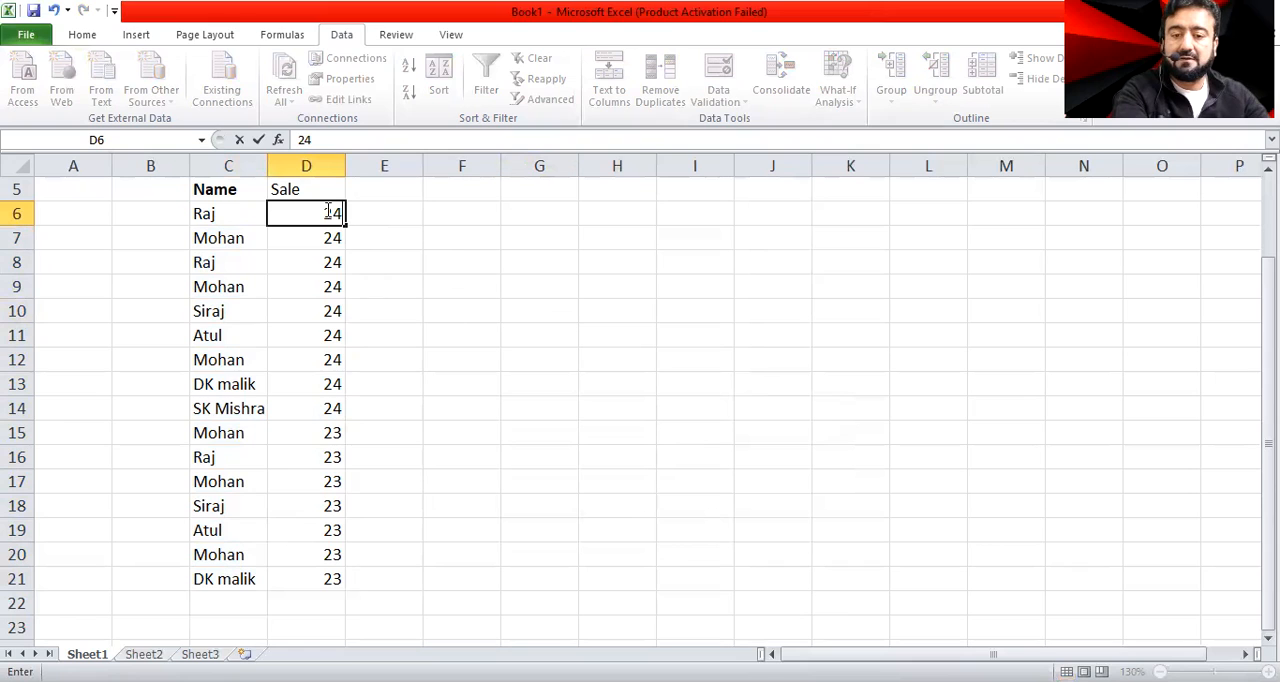
click(376, 386)
click(326, 213)
drag(345, 226, 341, 270)
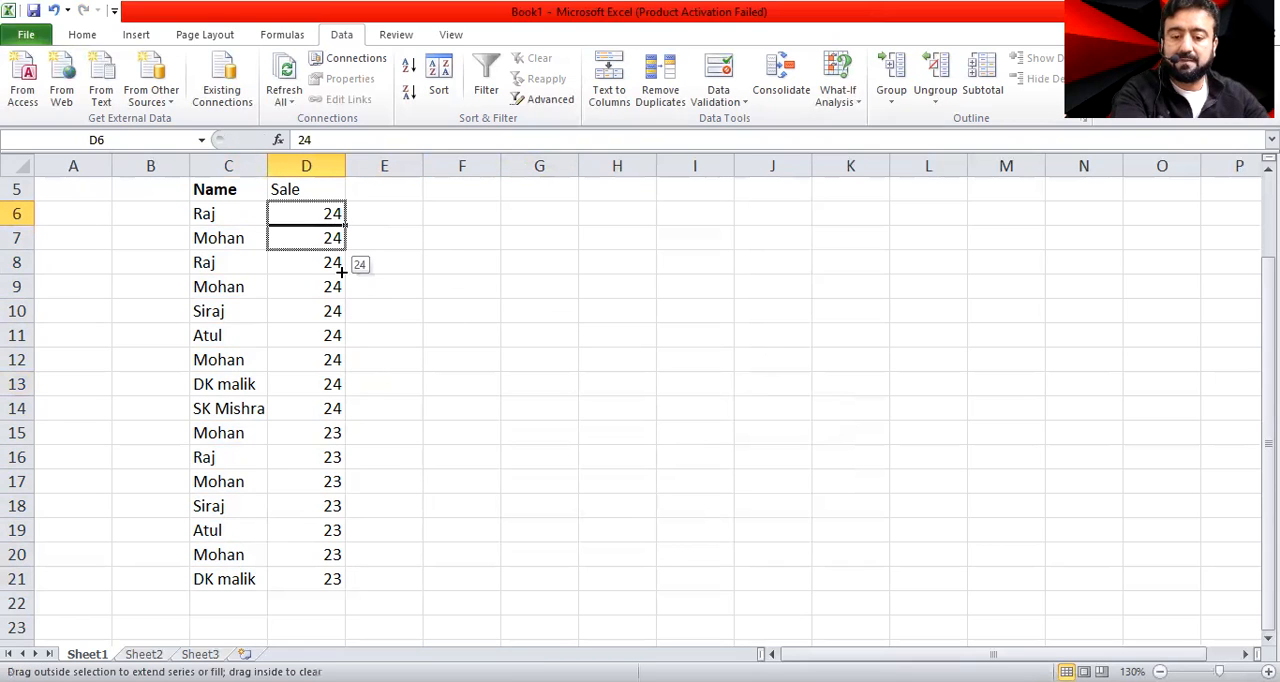
drag(327, 529, 326, 527)
click(332, 531)
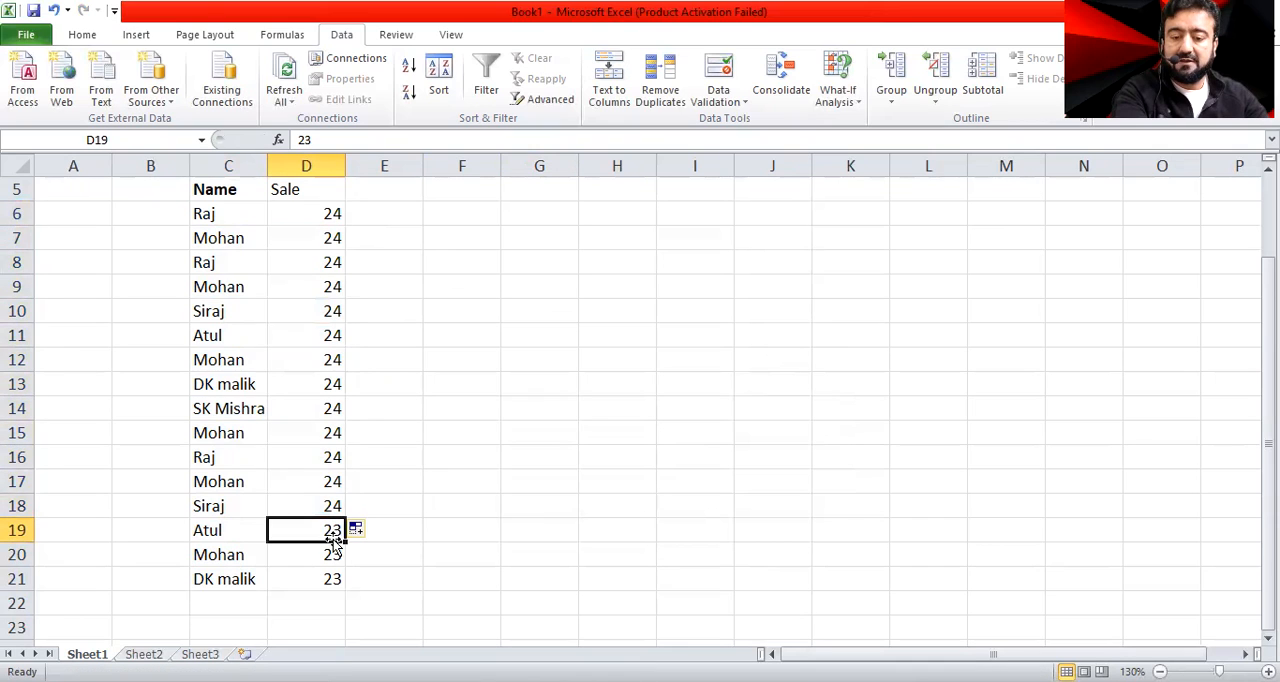
click(227, 557)
click(237, 586)
click(312, 531)
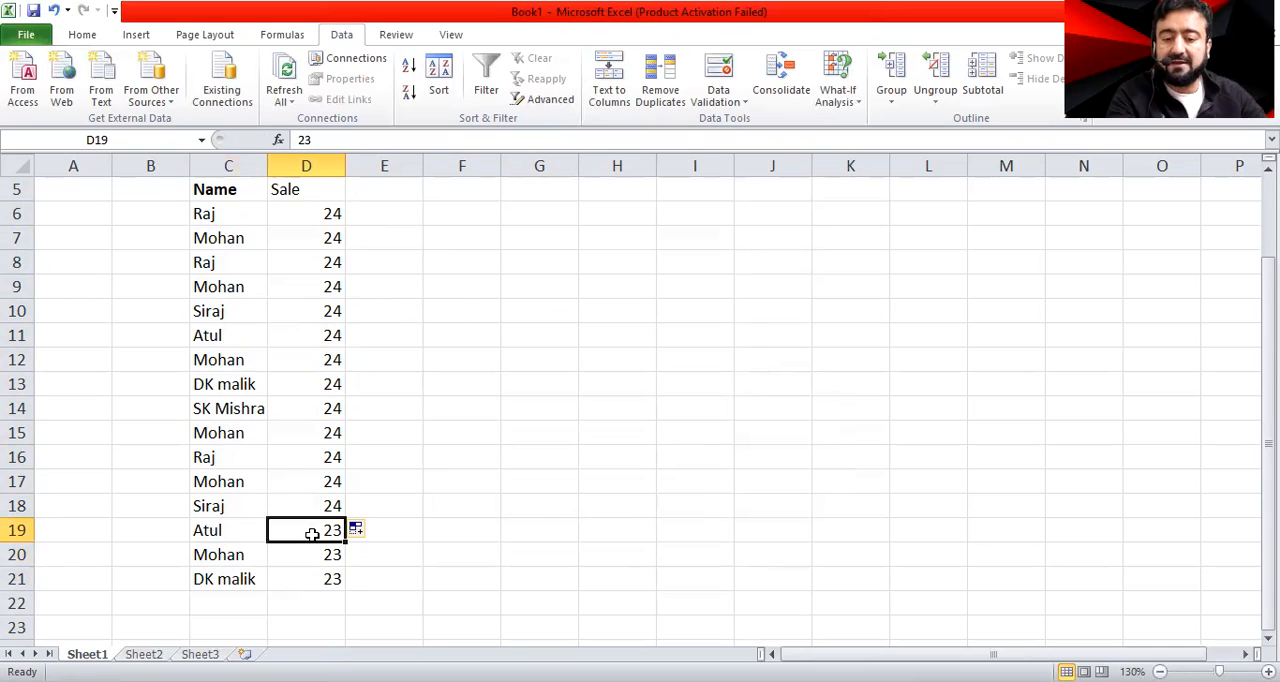
Remove duplicates from the Name and Sale list in C6:D21, comparing only the Sale column
click(233, 222)
click(247, 527)
drag(229, 214, 286, 575)
click(660, 75)
click(448, 337)
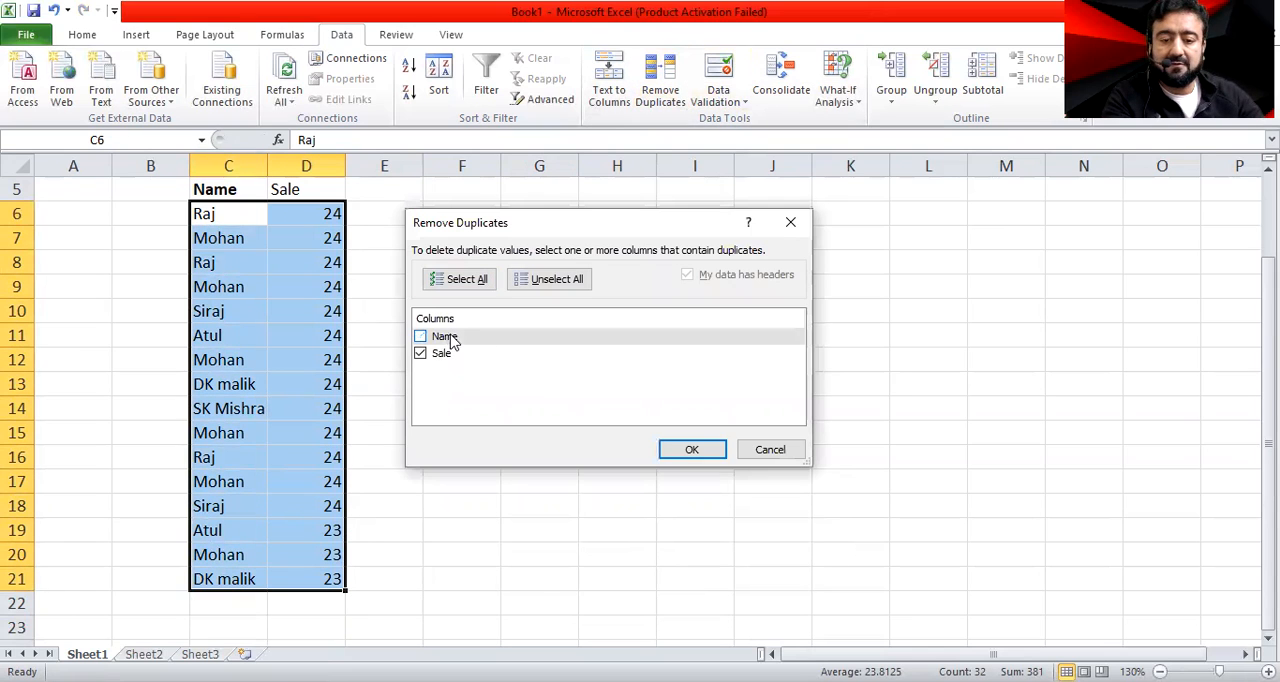
click(700, 447)
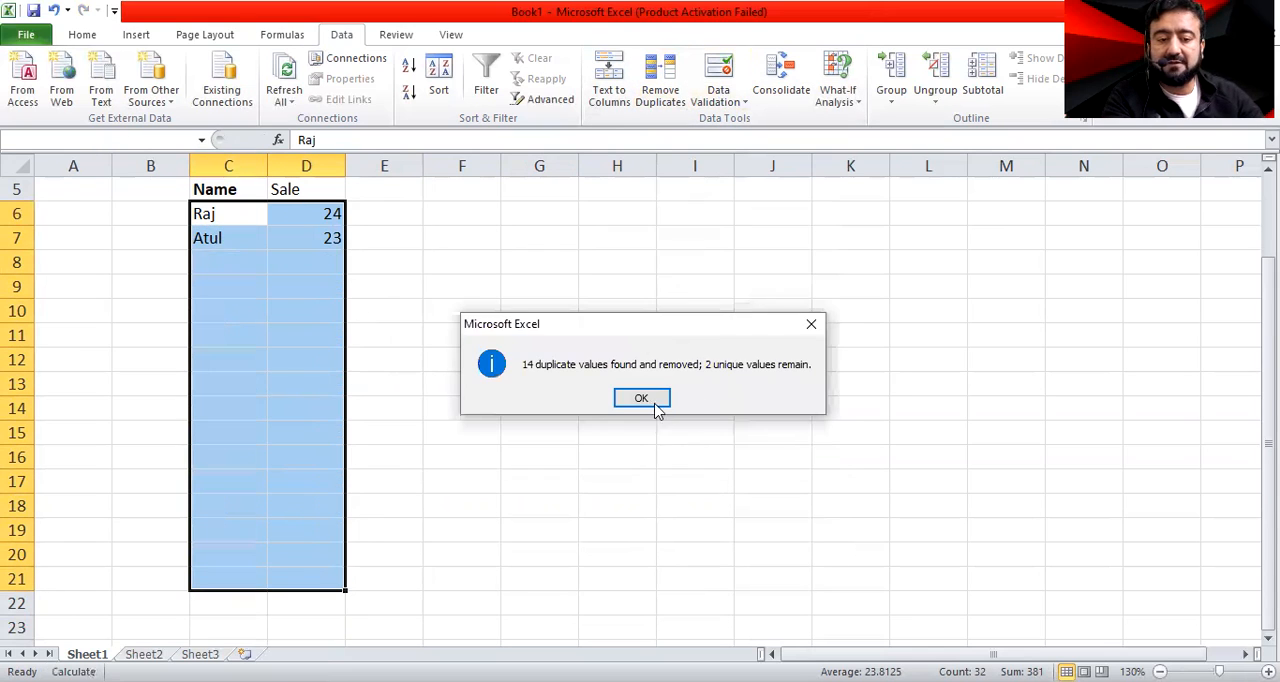
click(652, 397)
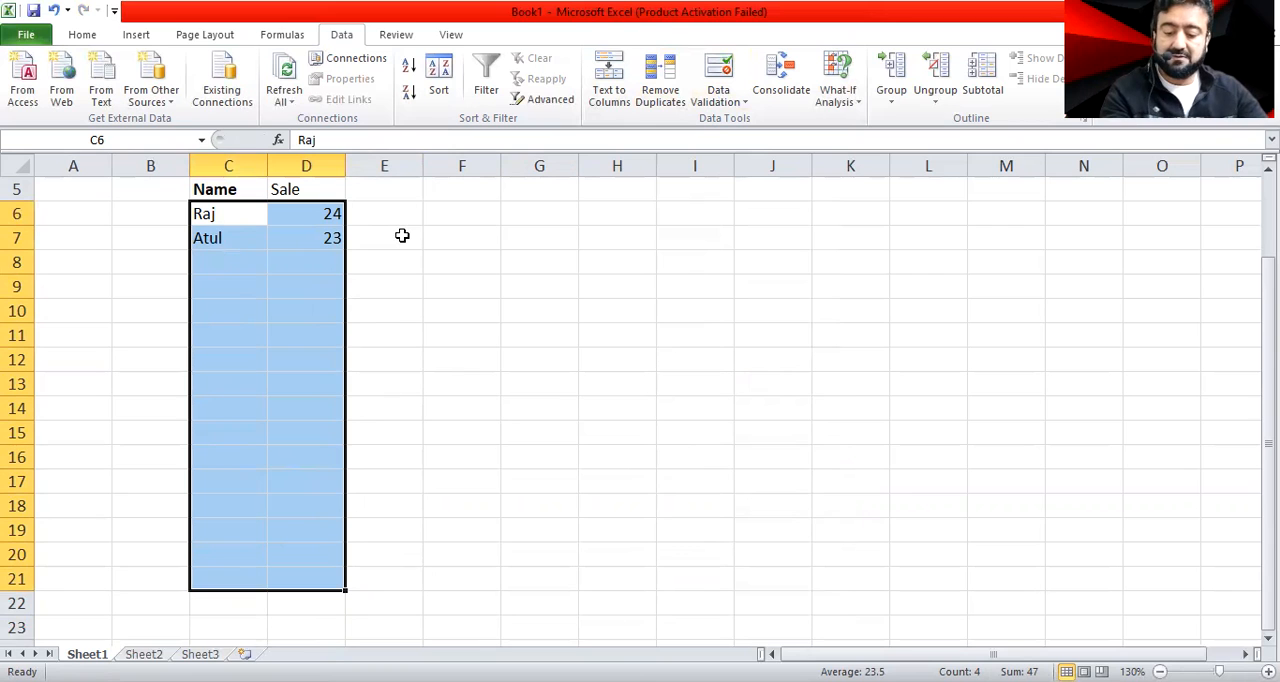
Clear the contents of the entire worksheet and enter the title Consolidate in B6
key(ctrl+a)
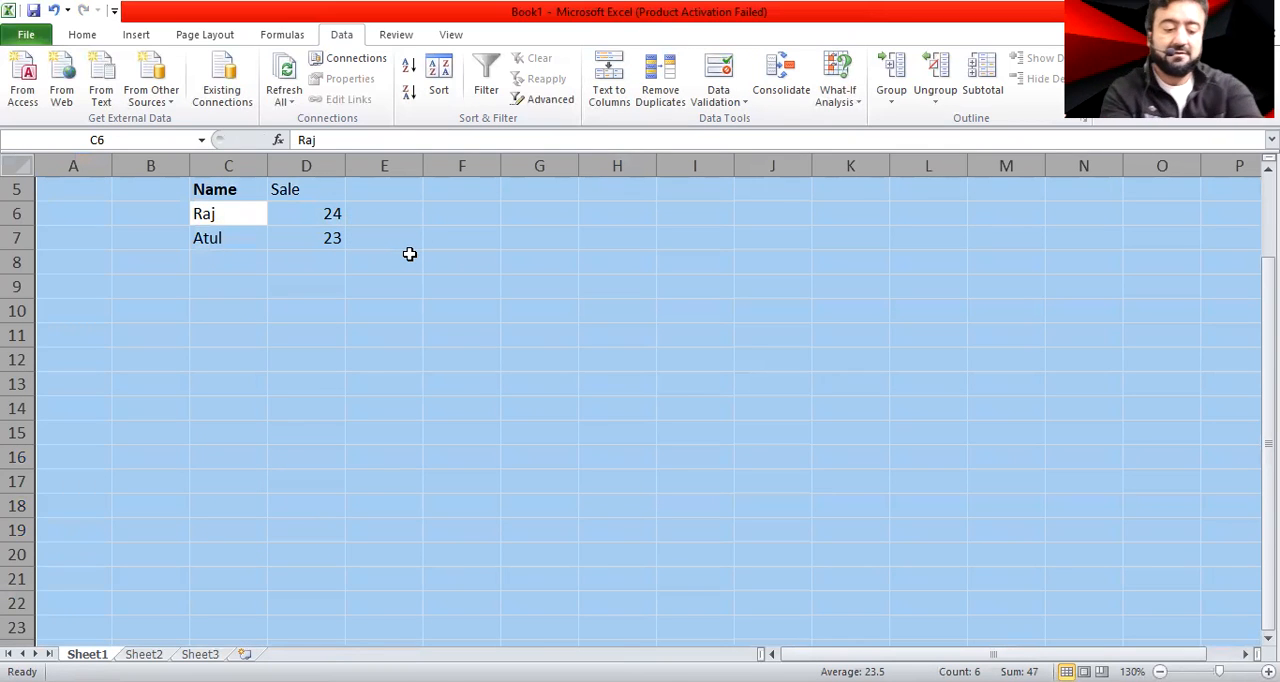
key(Delete)
click(66, 215)
click(158, 218)
text(Cons)
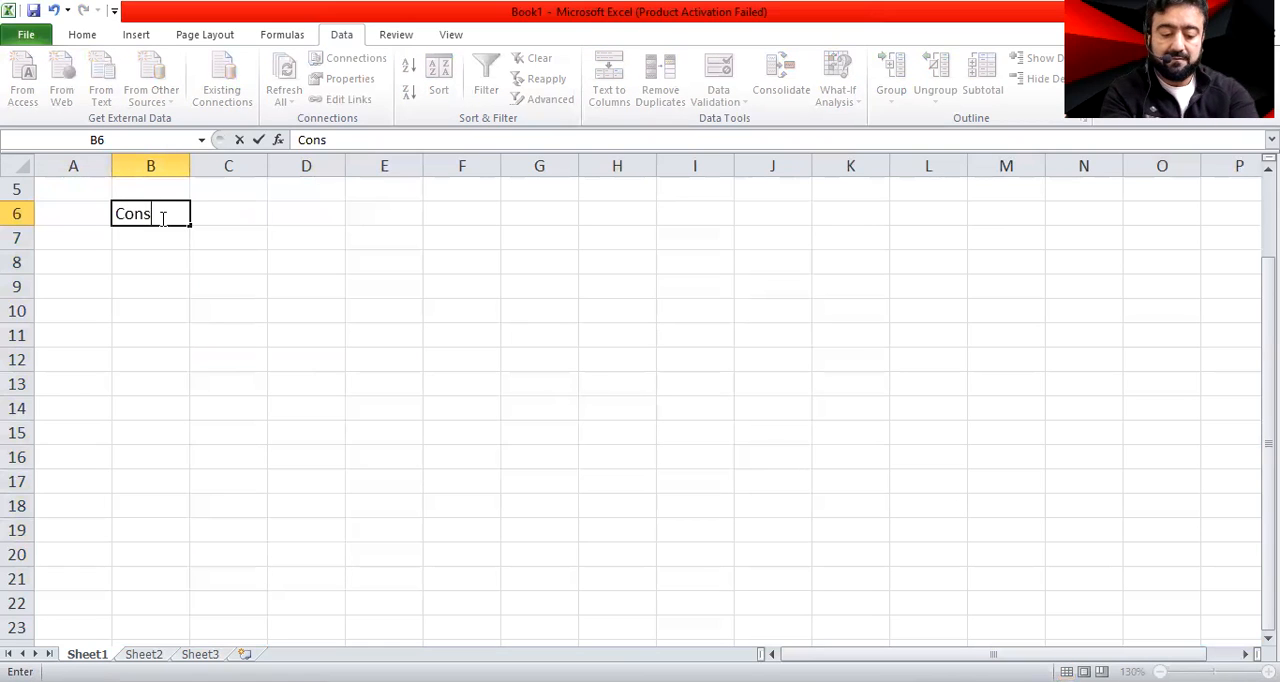
text(olidate)
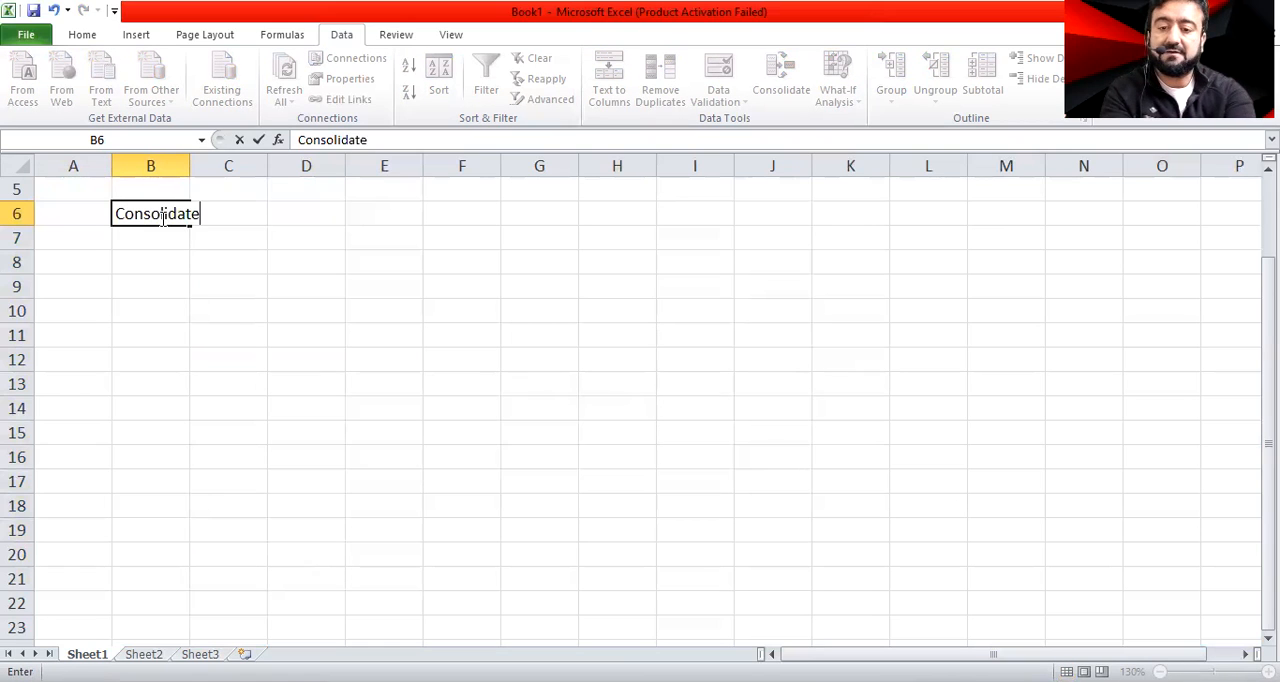
key(Return)
Widen column B so the Consolidate title fits inside its cell
click(163, 217)
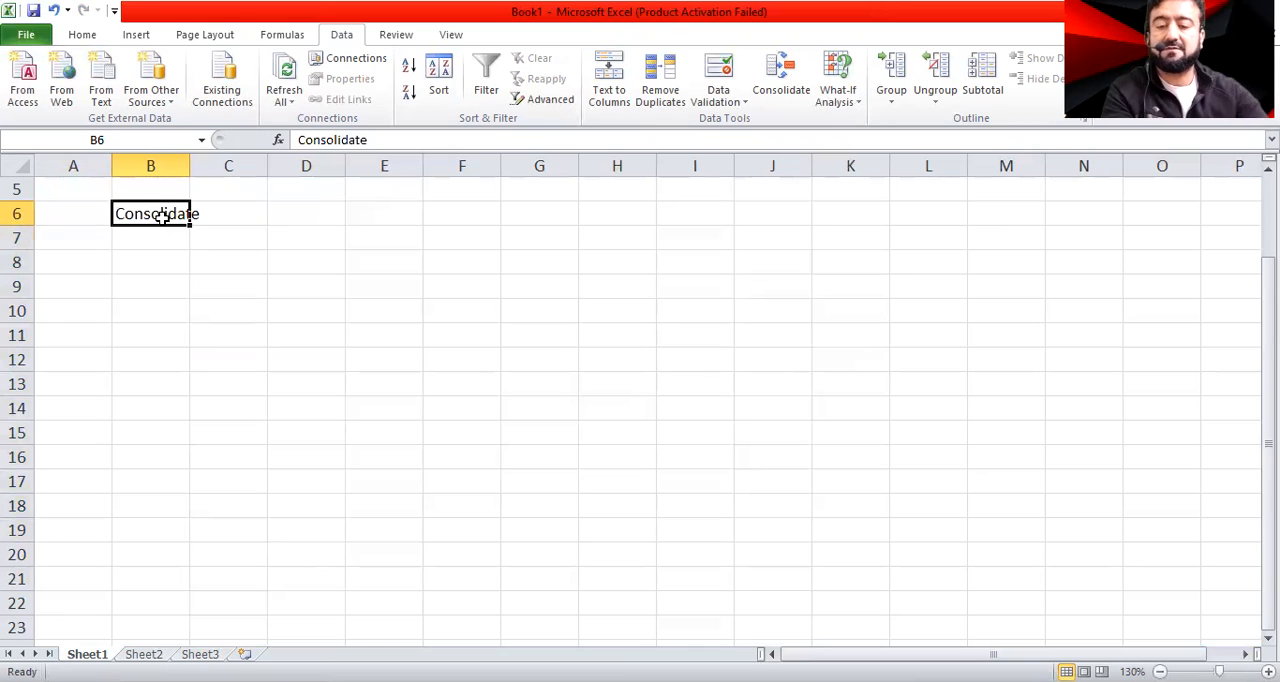
drag(190, 170, 210, 170)
click(223, 306)
click(175, 216)
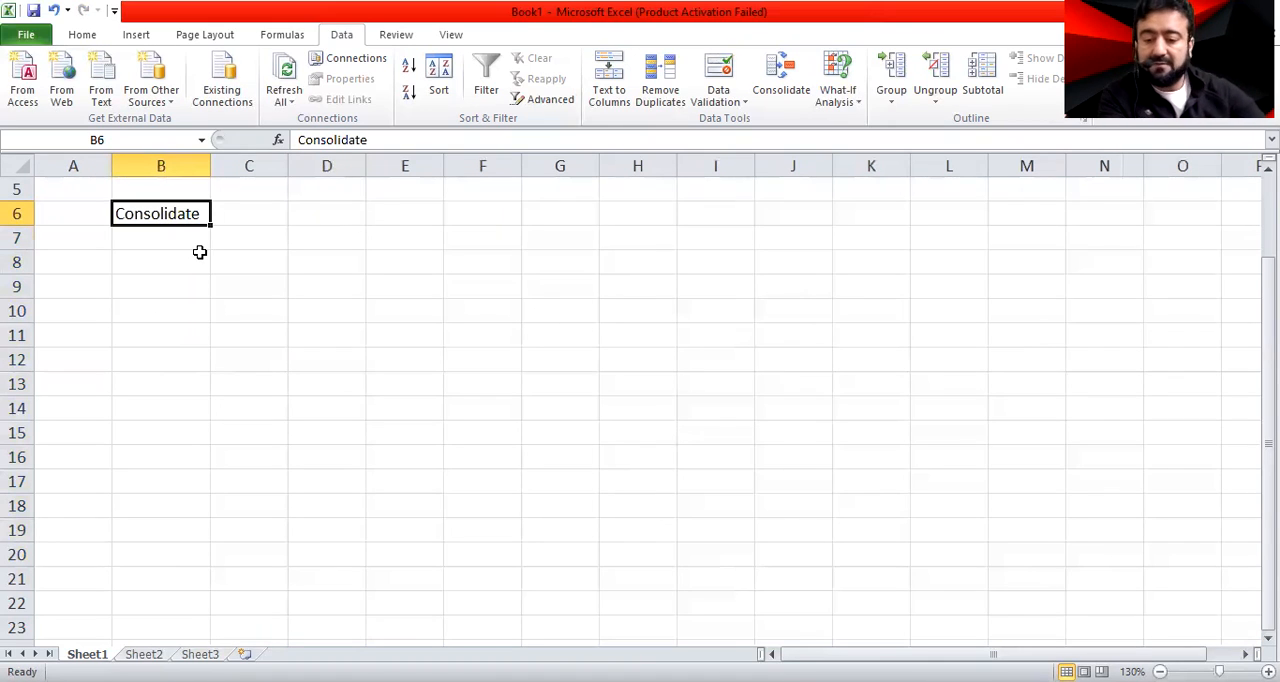
Enter the label Sale in A8, then Jan in A9 and fill the month series across through C9
click(89, 263)
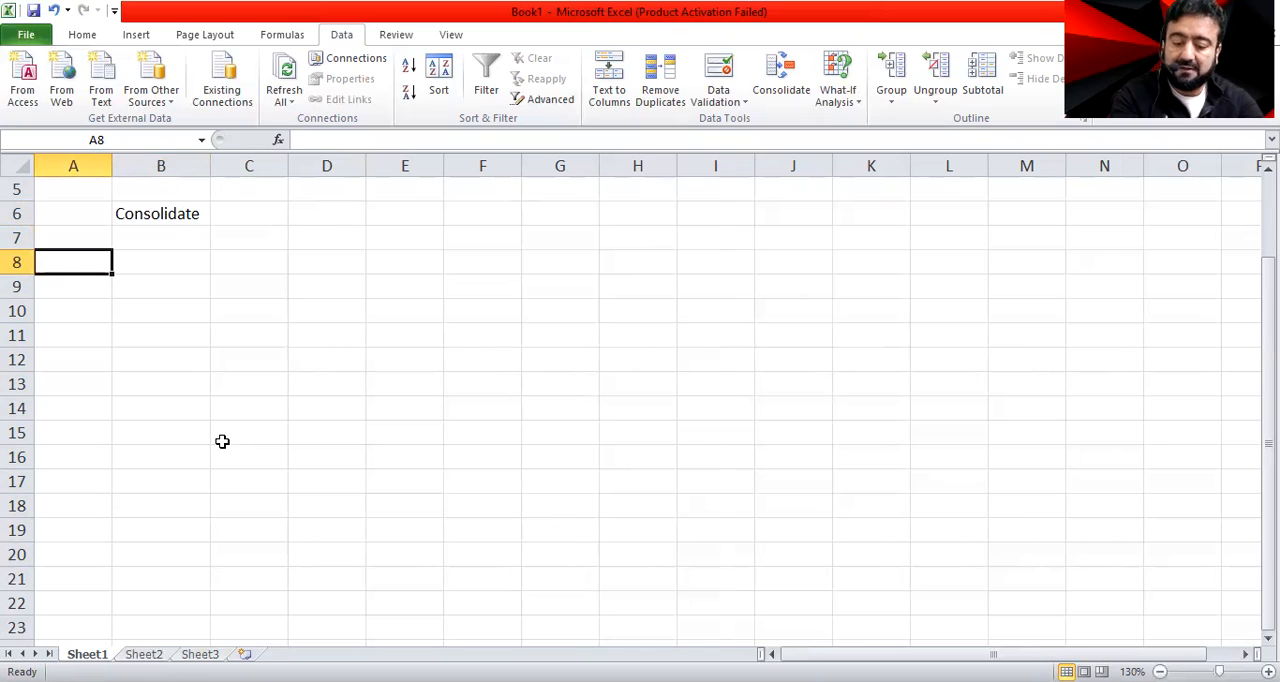
text(Sale)
key(Return)
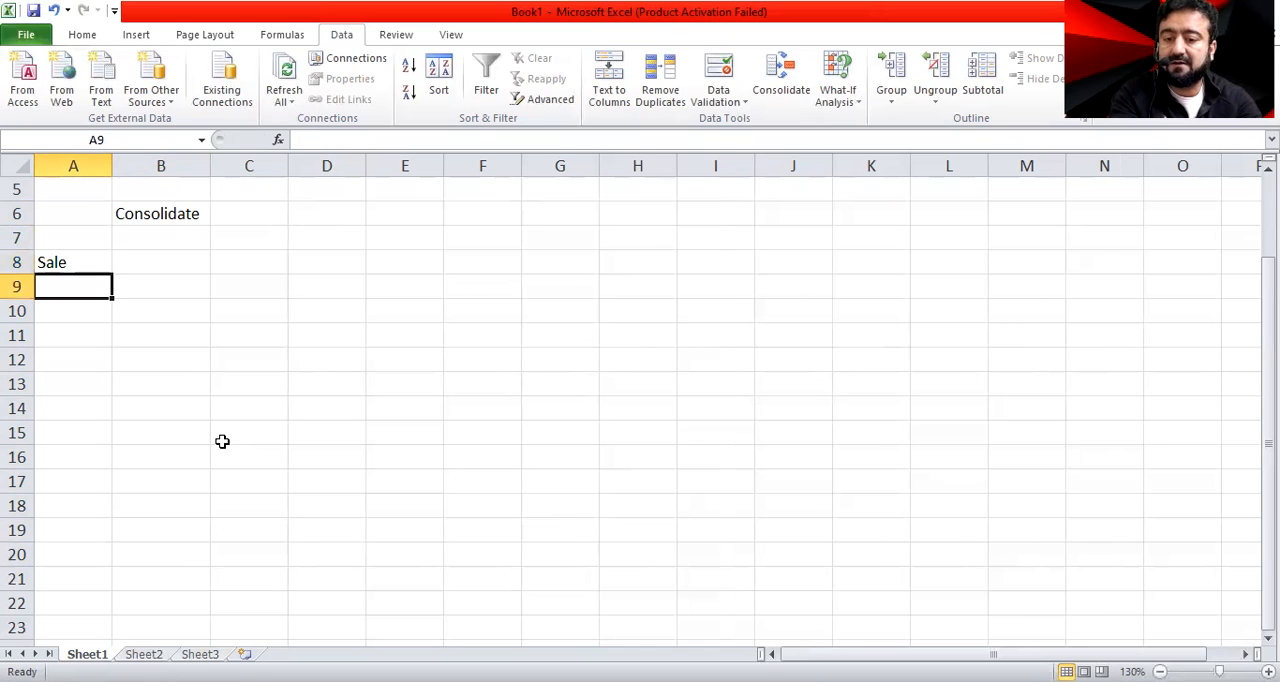
text(Jan)
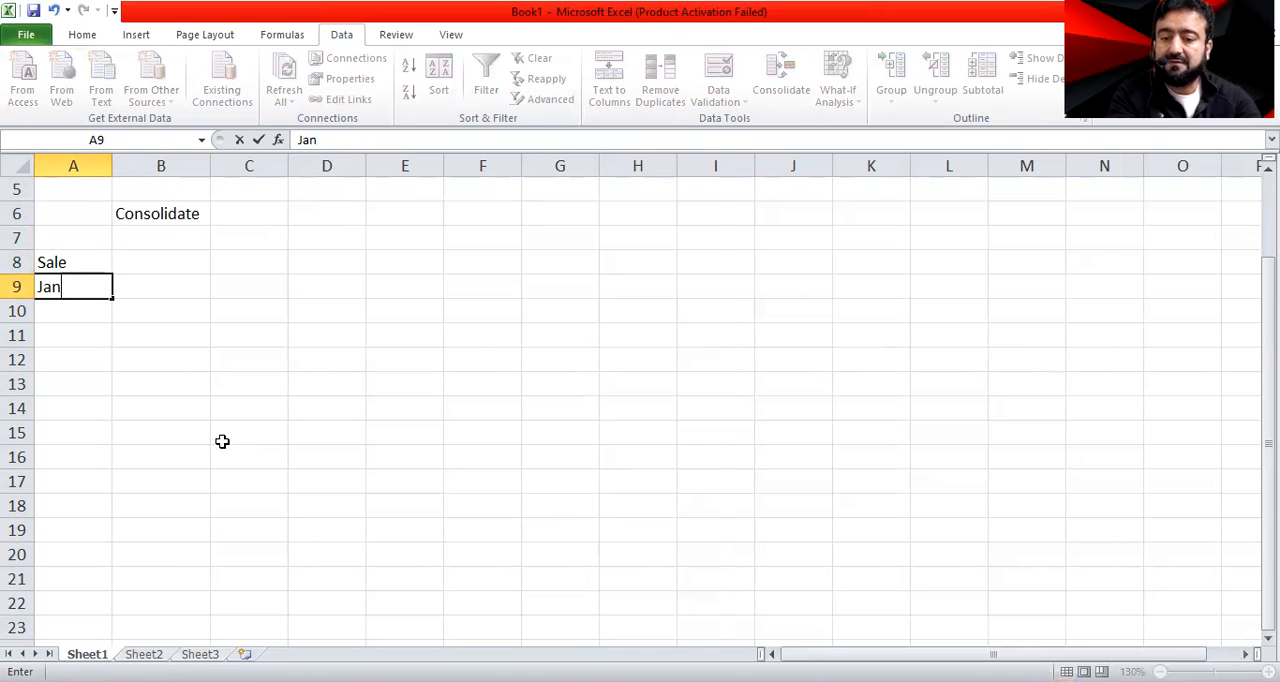
click(222, 441)
click(90, 289)
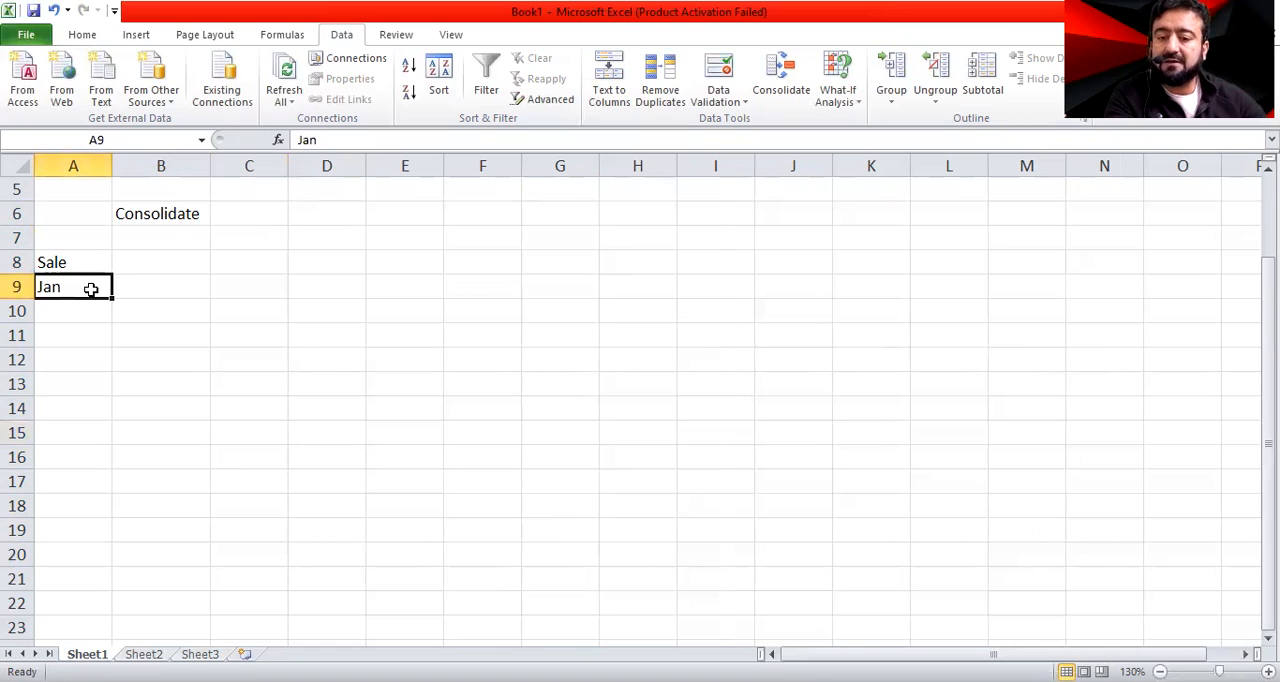
drag(111, 299, 264, 294)
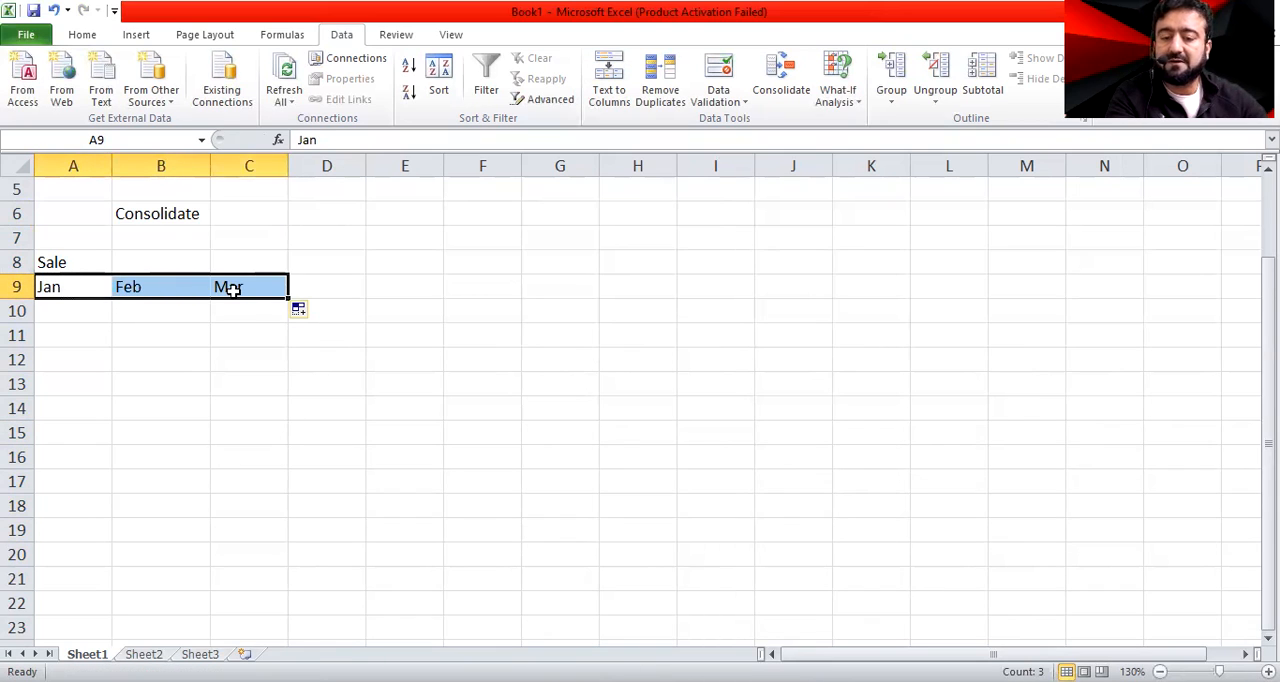
click(241, 360)
Enter the monthly sales figures 200, 200 and 100 under Jan, Feb and Mar in A10:C10
click(74, 313)
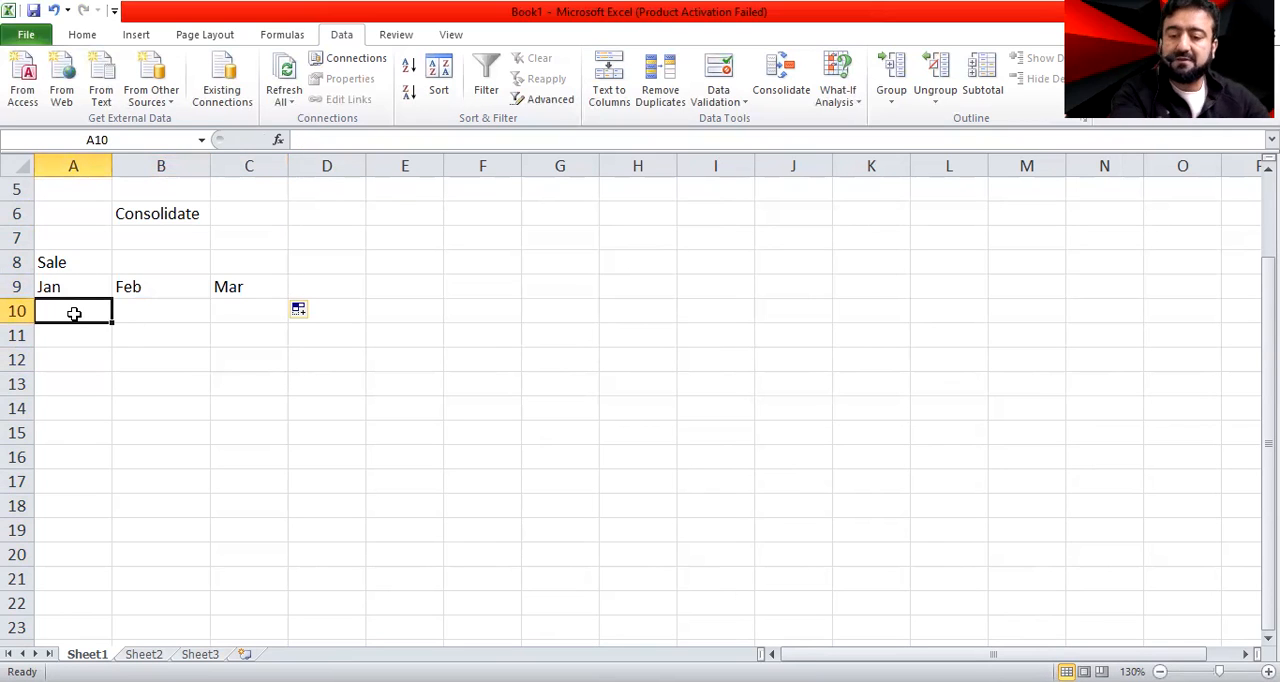
text(200)
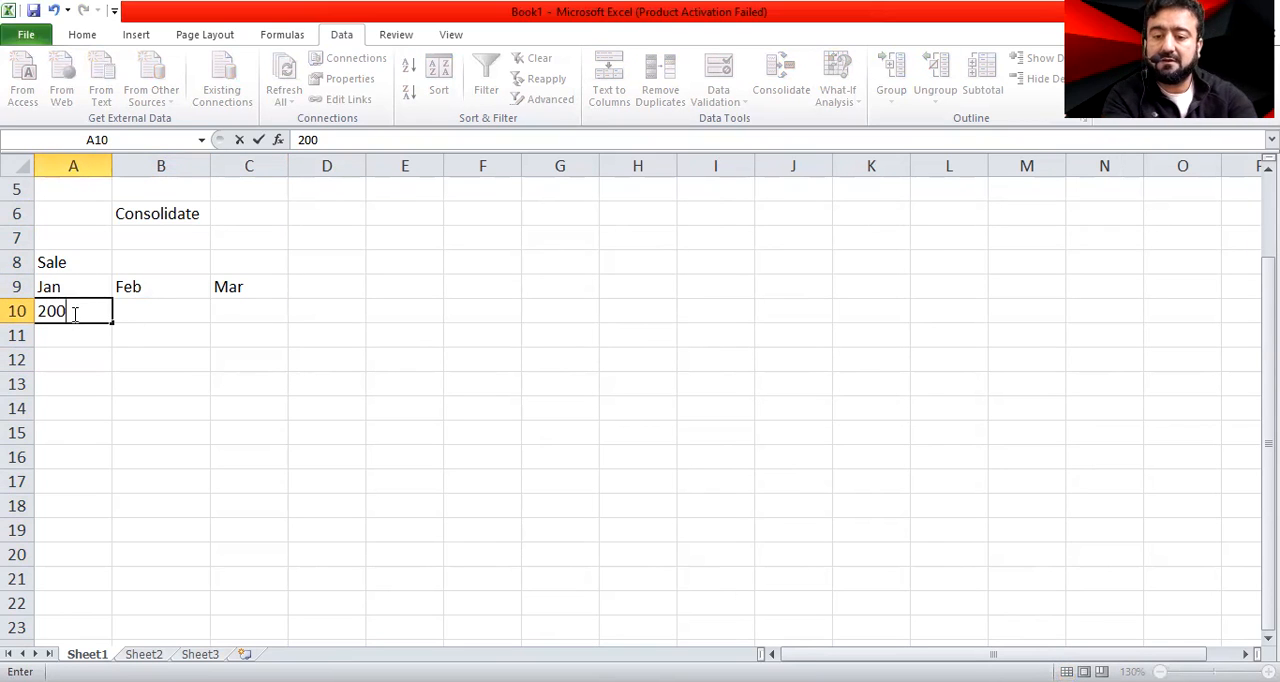
key(Tab)
text(200)
key(Down)
key(Up)
key(Tab)
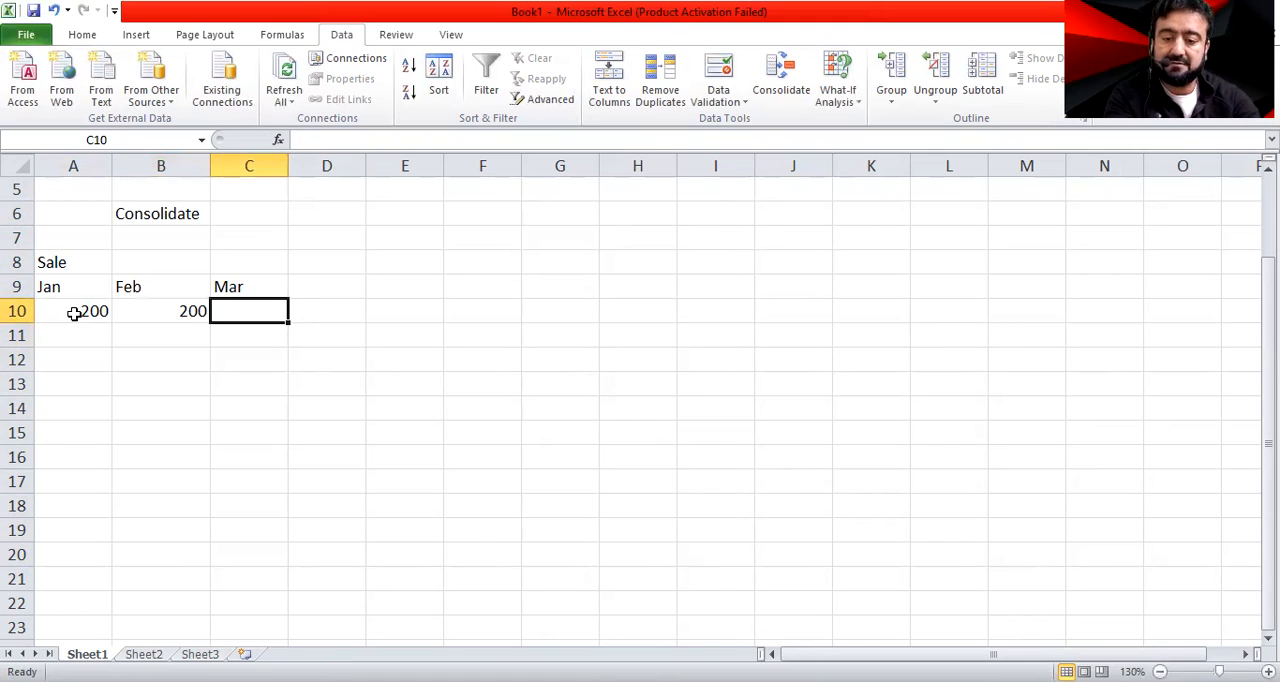
text(100\)
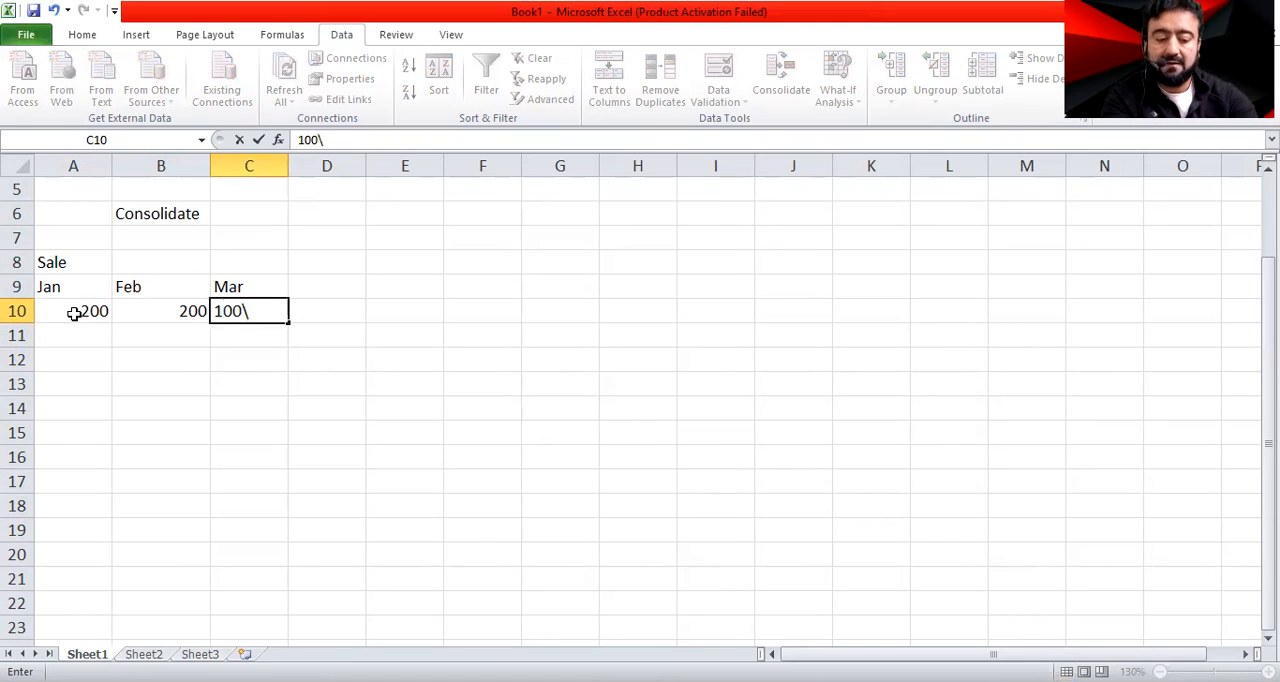
key(Down)
Add a Total heading in D9 and sum A10:C10 in D10 with the SUM function
key(Up)
key(Up)
key(Right)
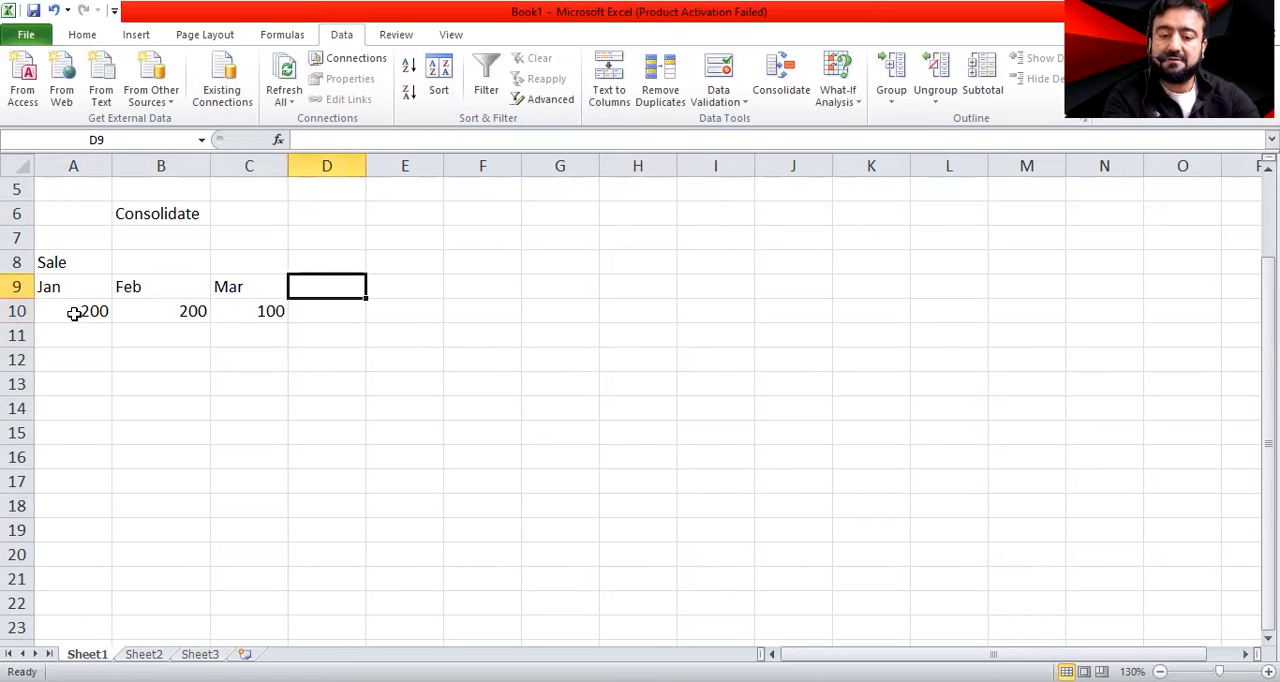
text(Total)
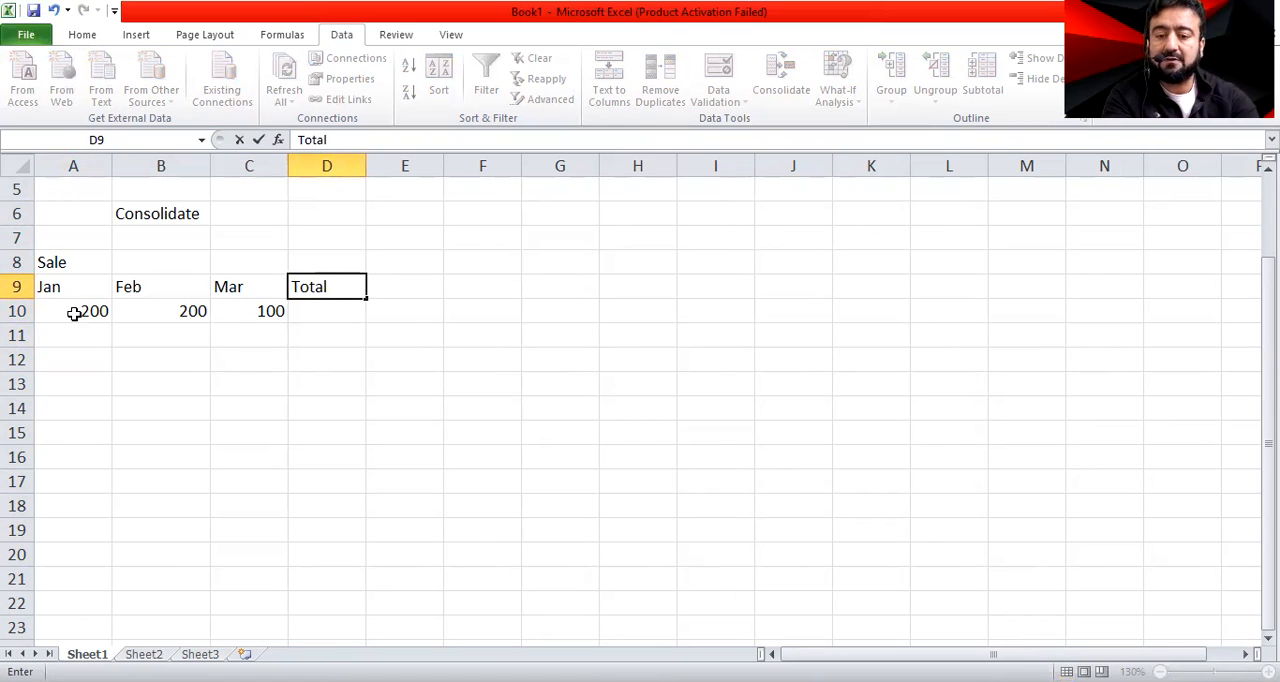
key(Return)
text(=su)
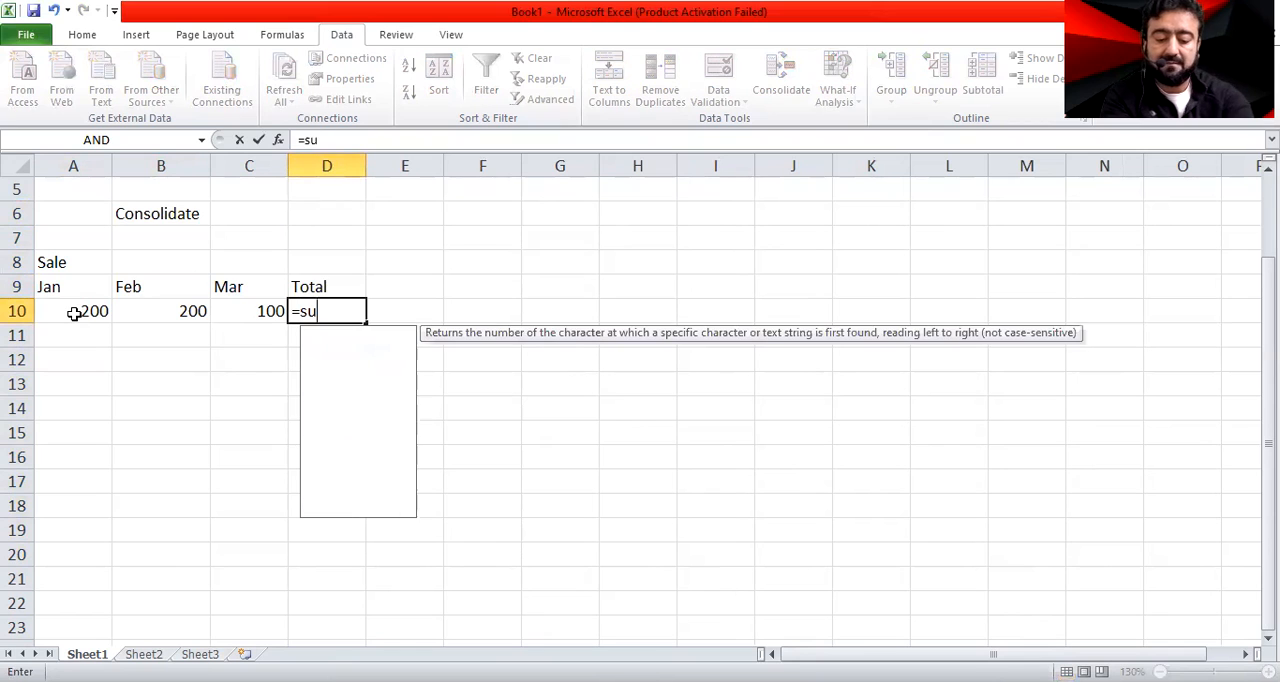
text(m)
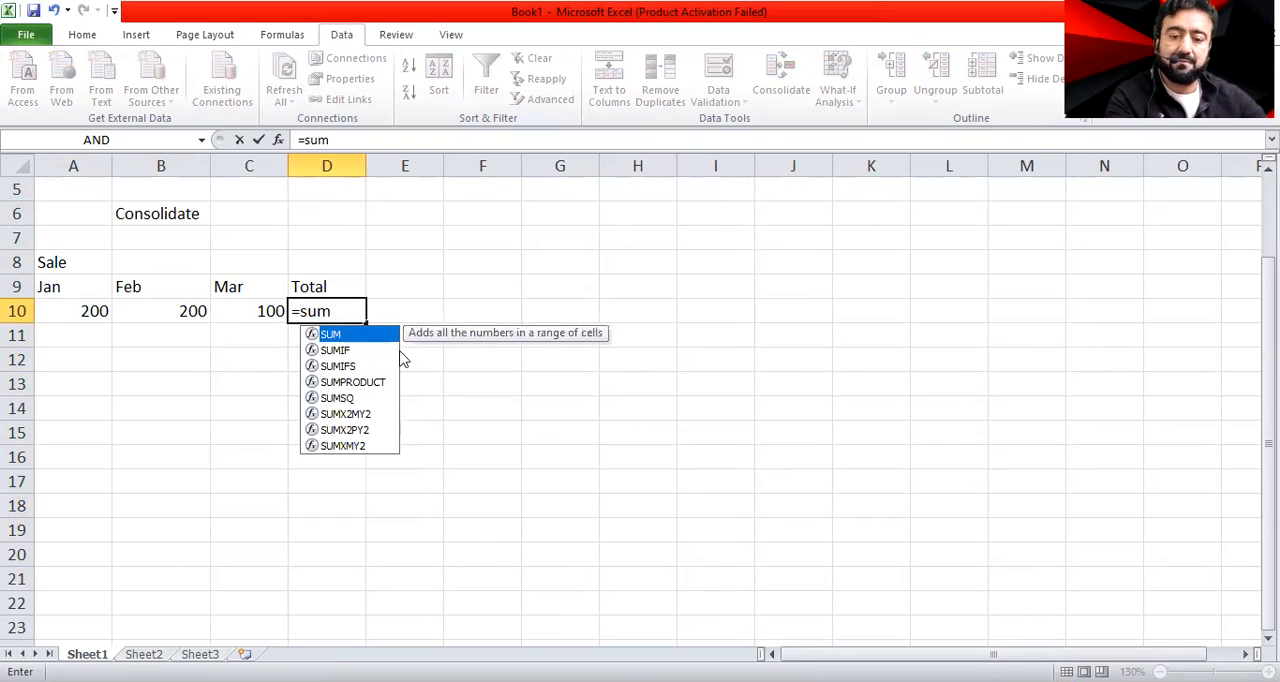
key(Tab)
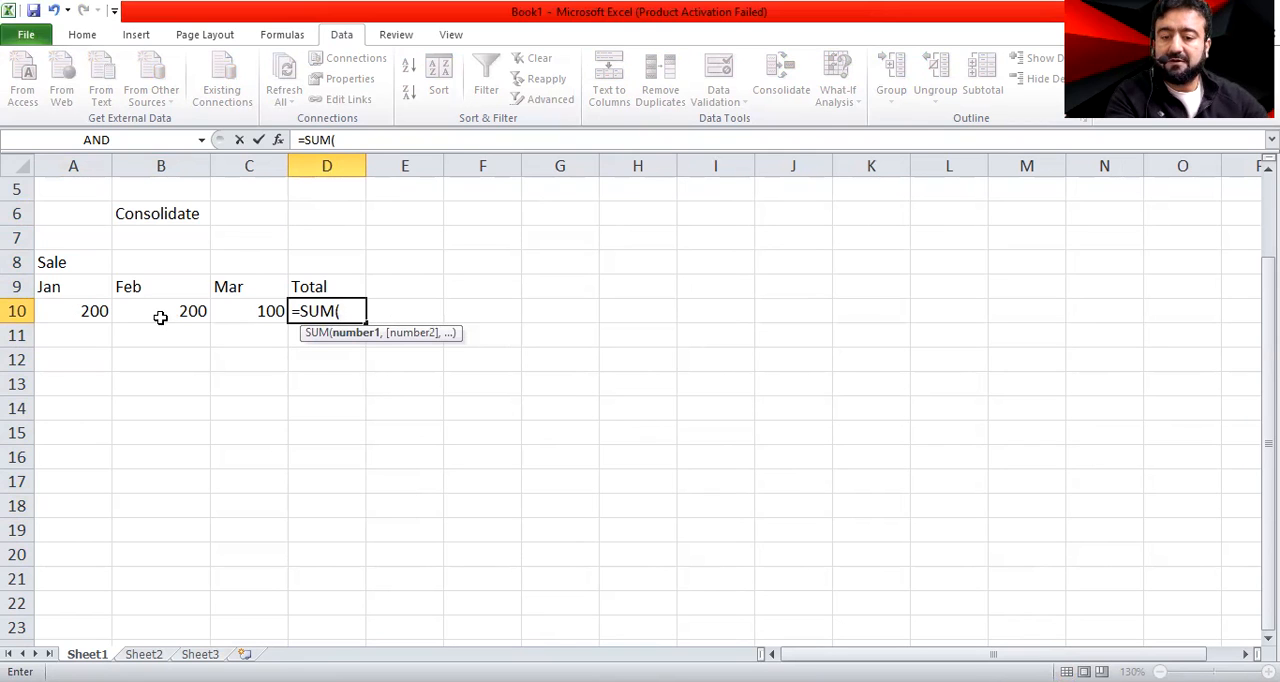
click(100, 312)
drag(100, 312, 234, 310)
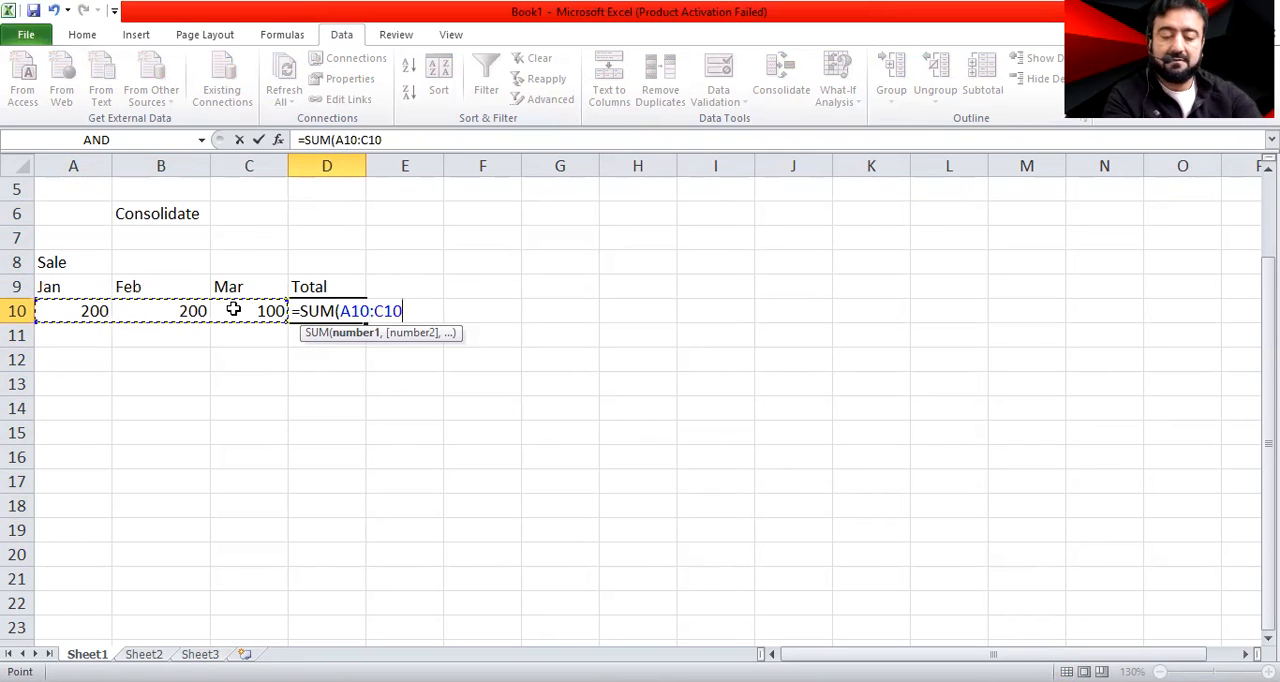
key(Return)
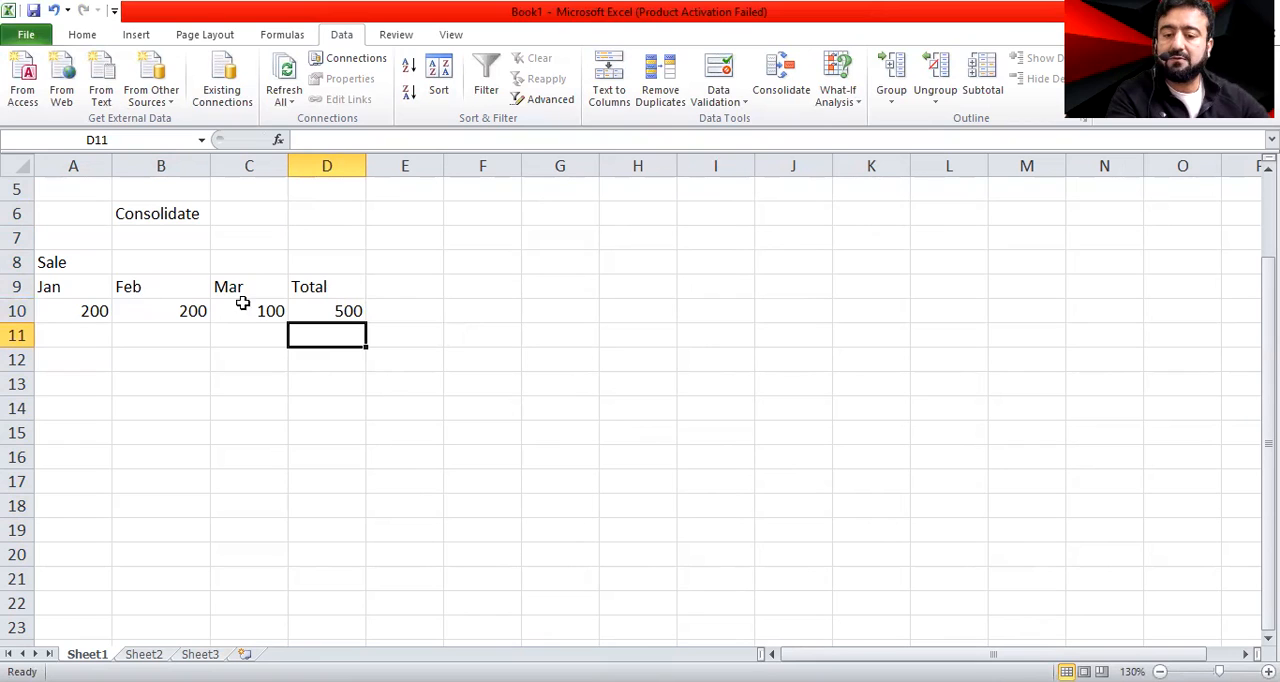
click(342, 311)
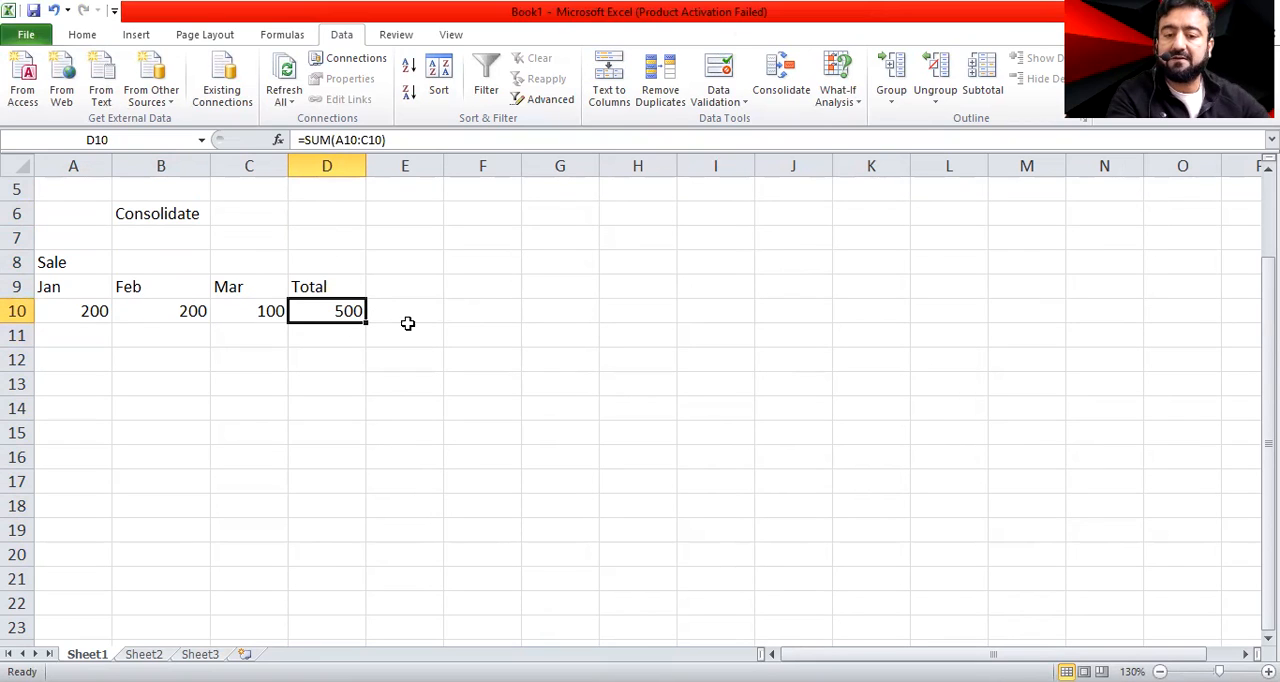
Make the month and Total headings in A9:D9 bold
drag(77, 283, 323, 283)
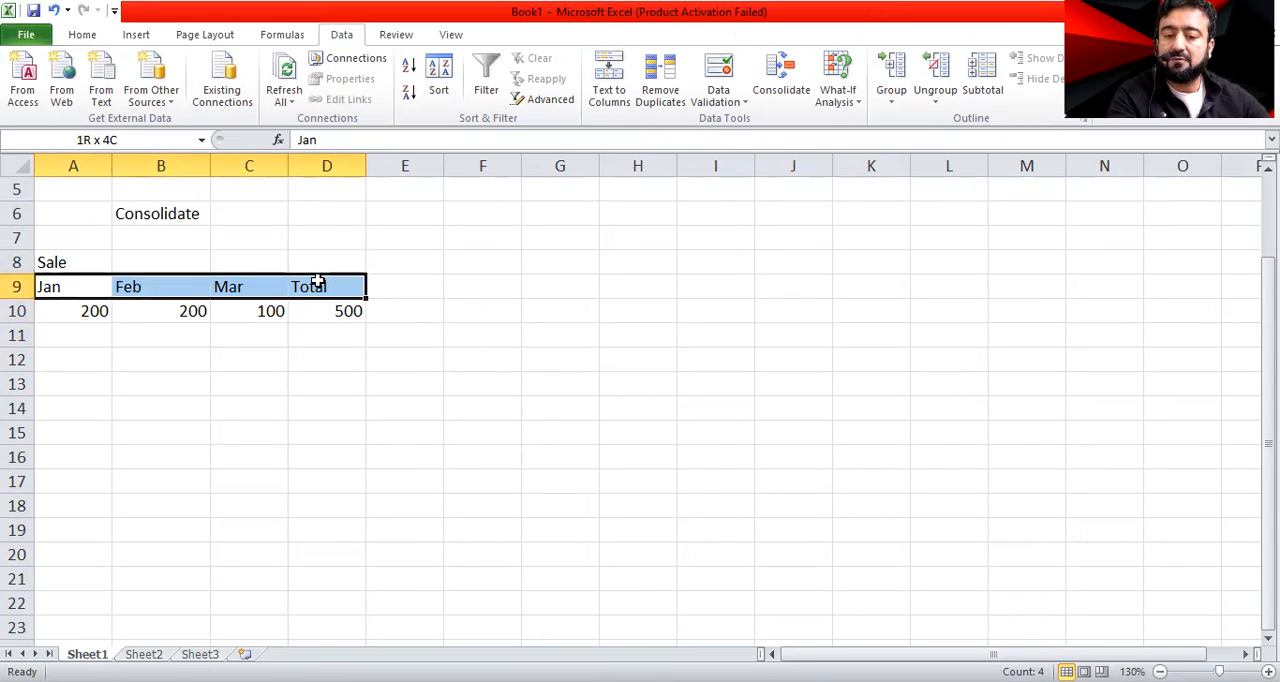
key(ctrl+b)
click(272, 459)
Examine the month headings, their sales figures and the Total formula in A9:D10
click(78, 290)
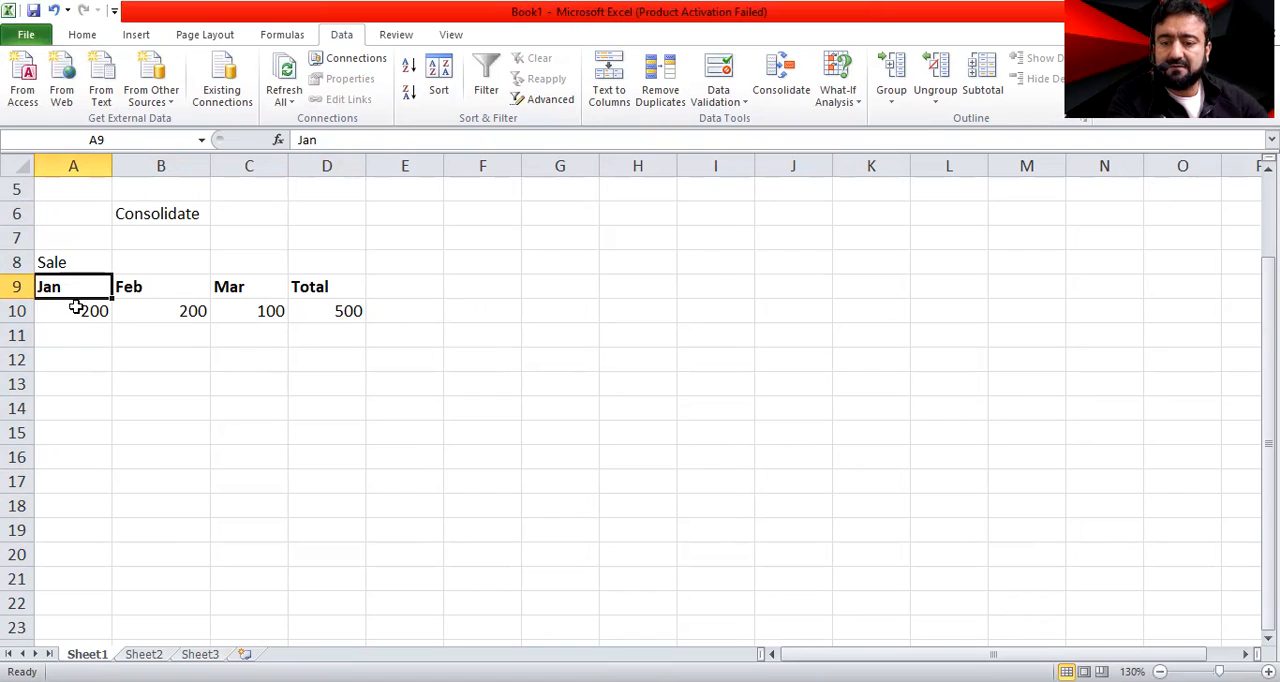
click(146, 287)
click(200, 310)
click(249, 288)
click(256, 313)
click(349, 285)
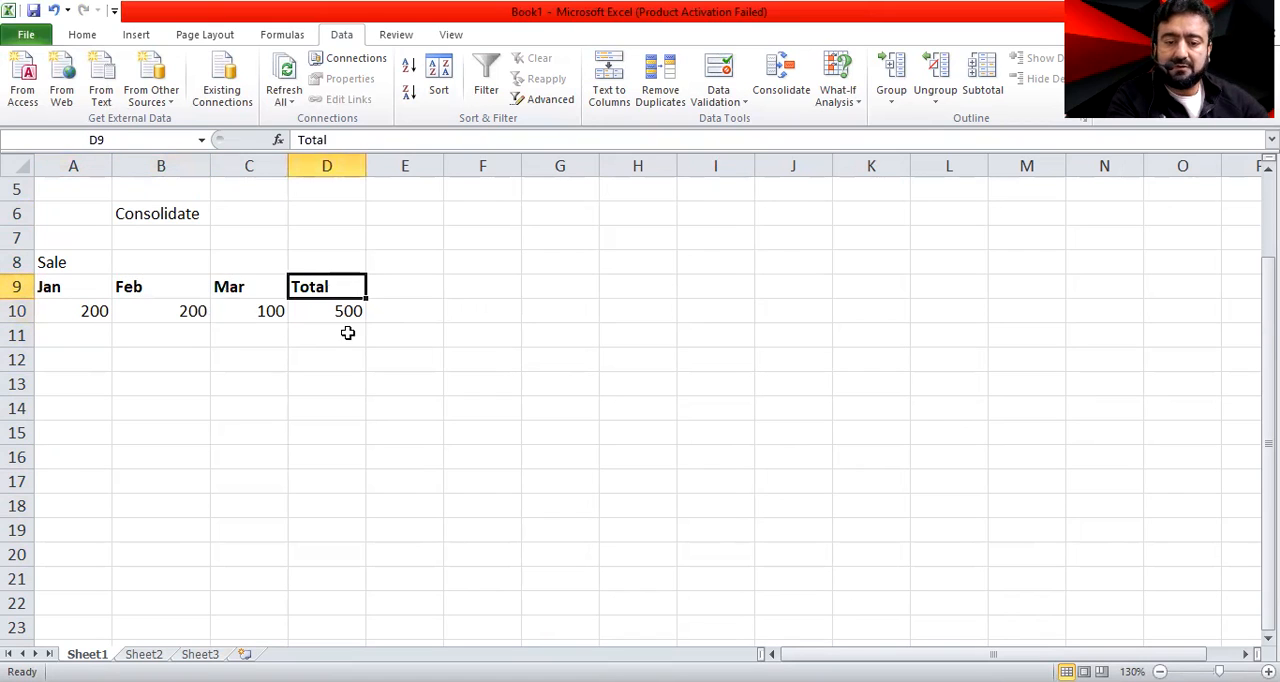
click(346, 312)
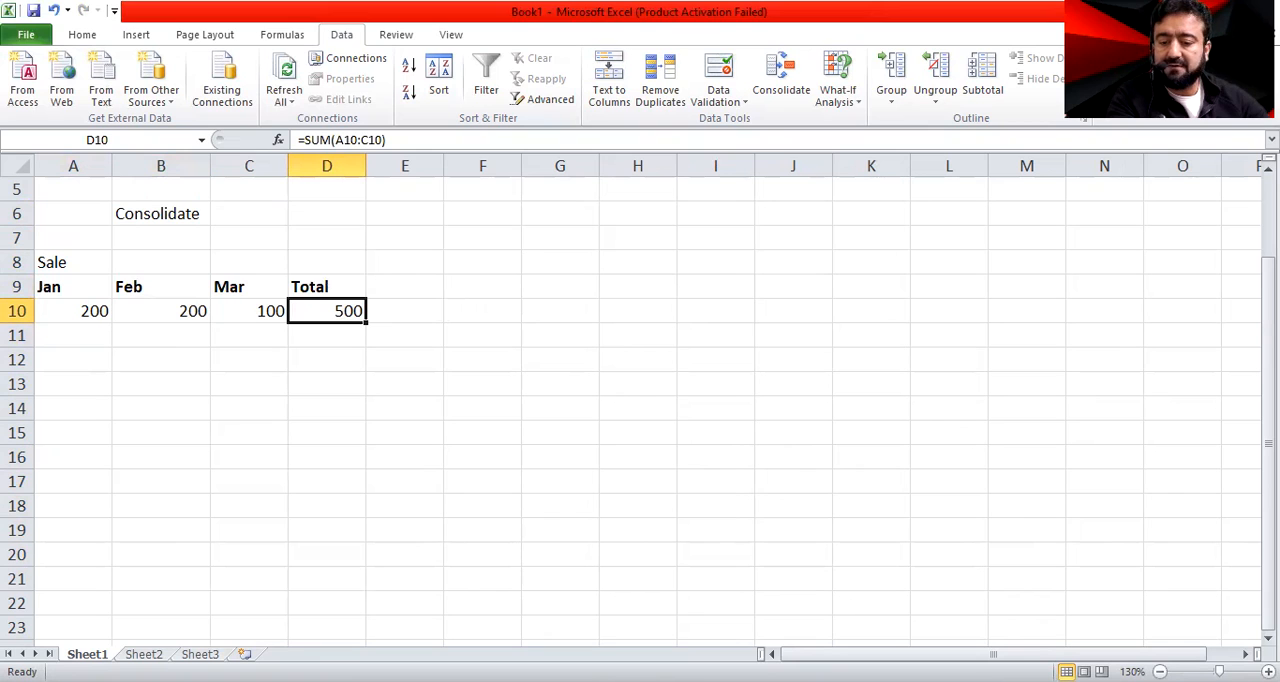
Rename the Sheet1 worksheet as Sale1-Q1
right_click(87, 654)
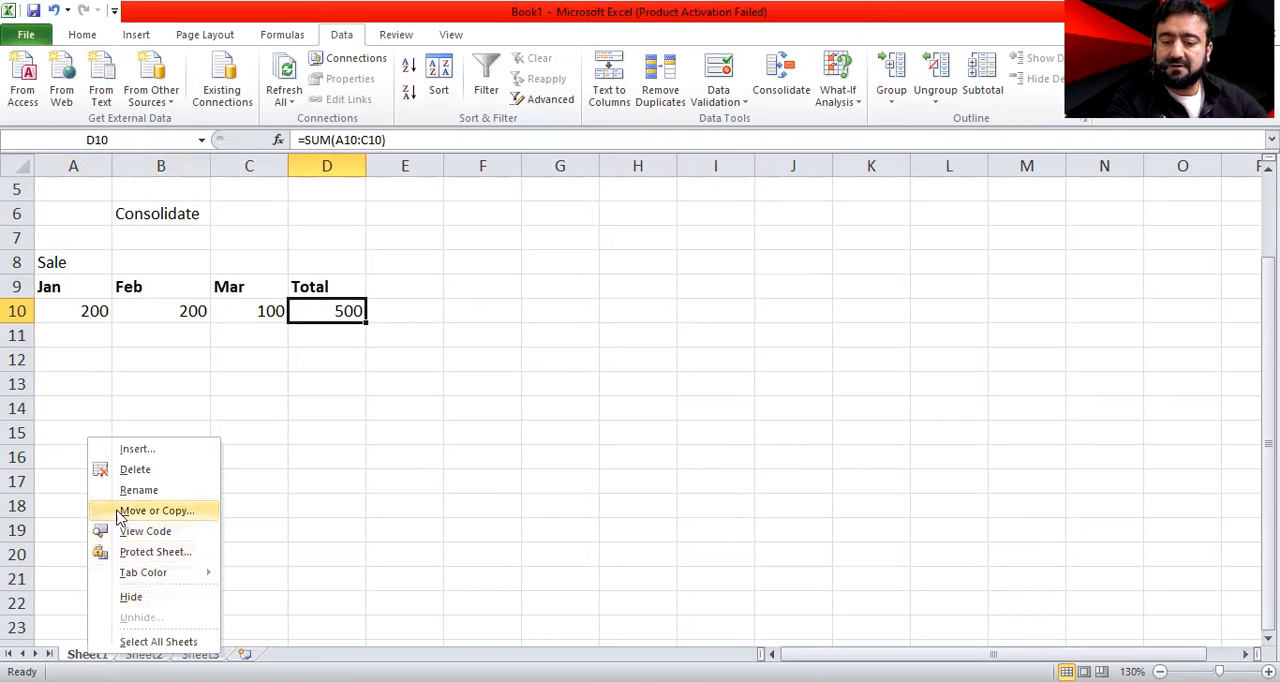
text(rSale1)
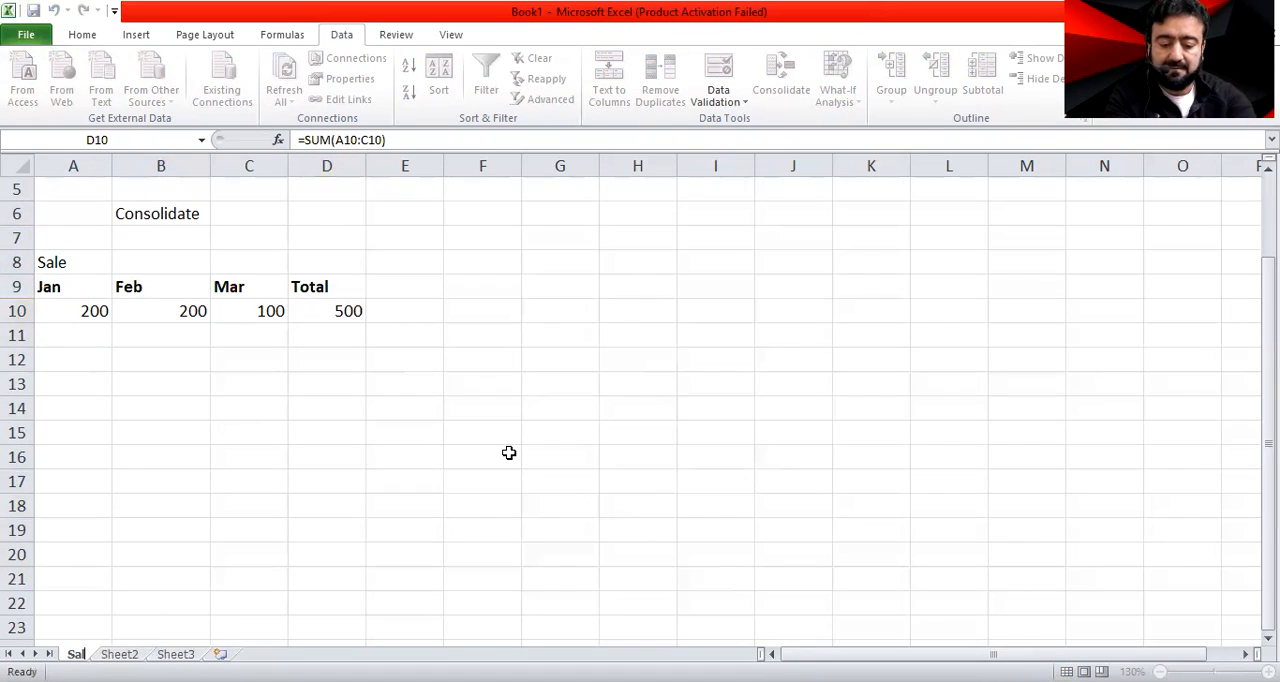
key(BackSpace)
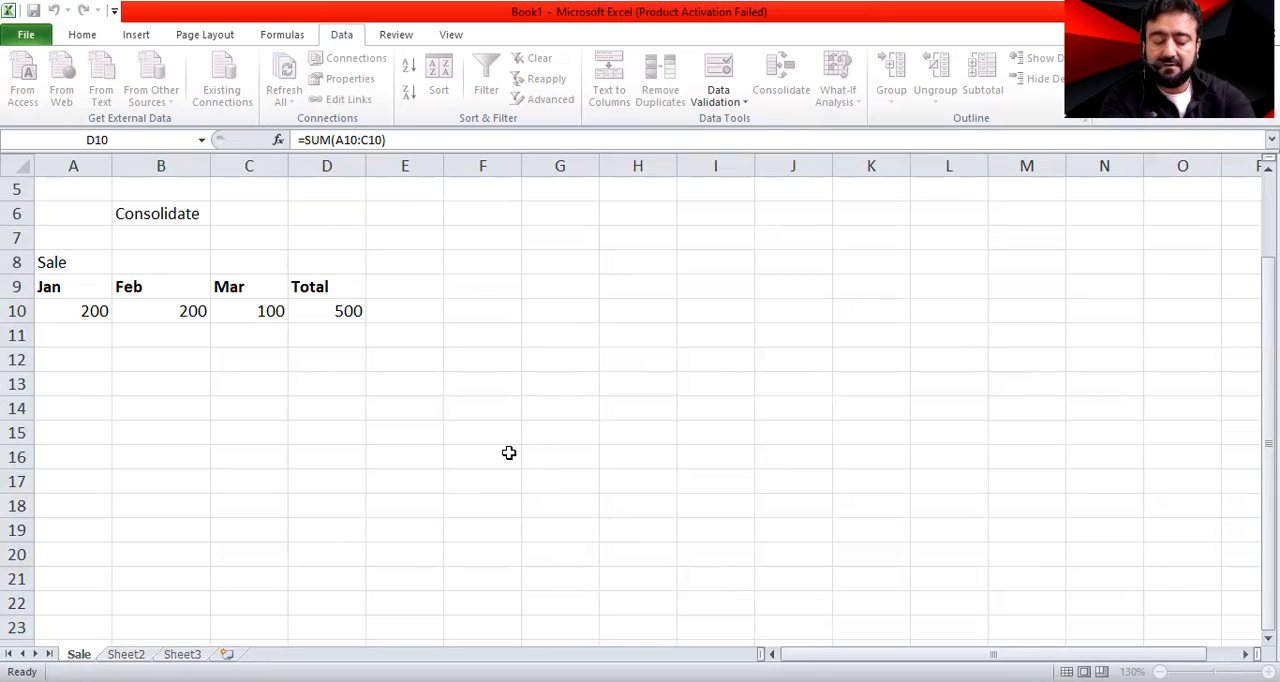
text(1)
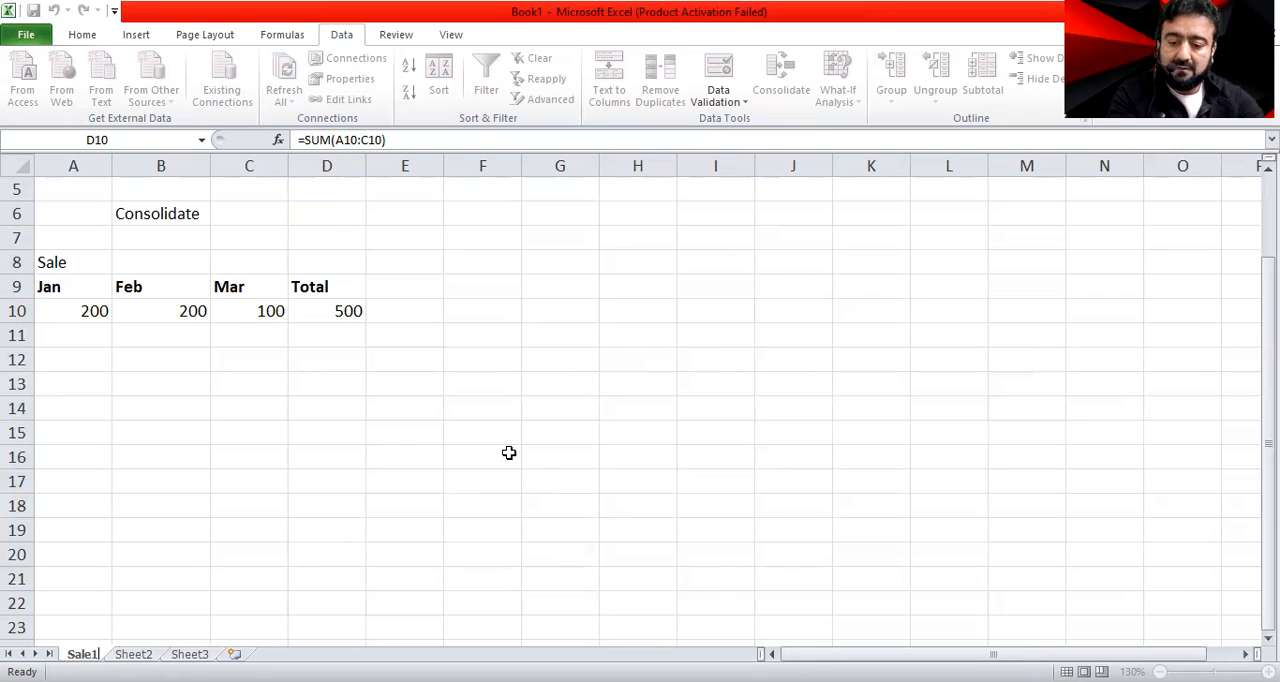
text(-Q1)
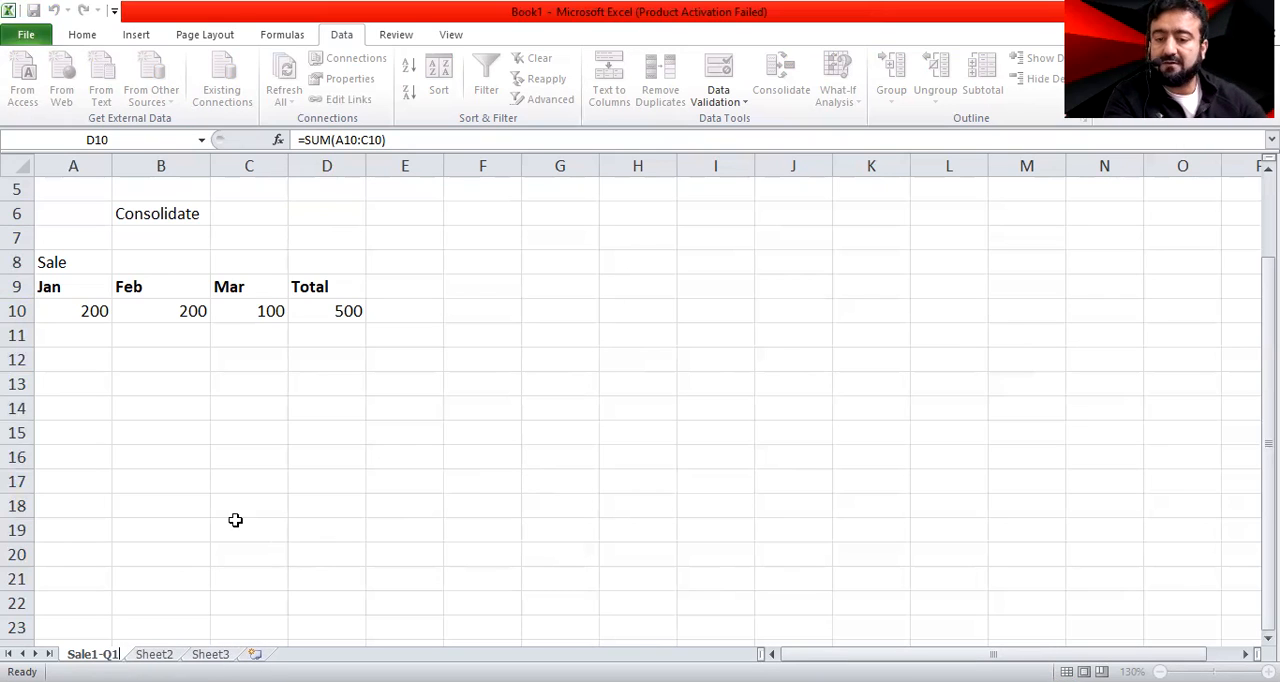
key(Return)
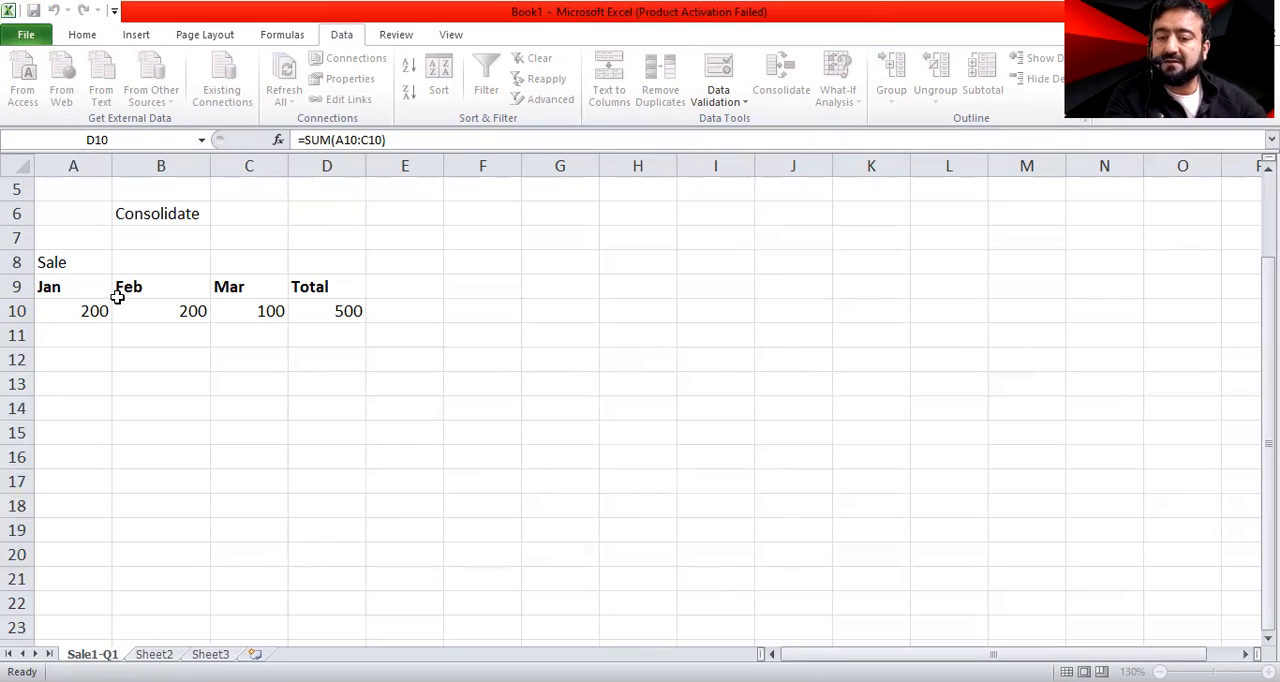
Clear the old contents of D4:I7 on the Sheet2 worksheet
click(154, 654)
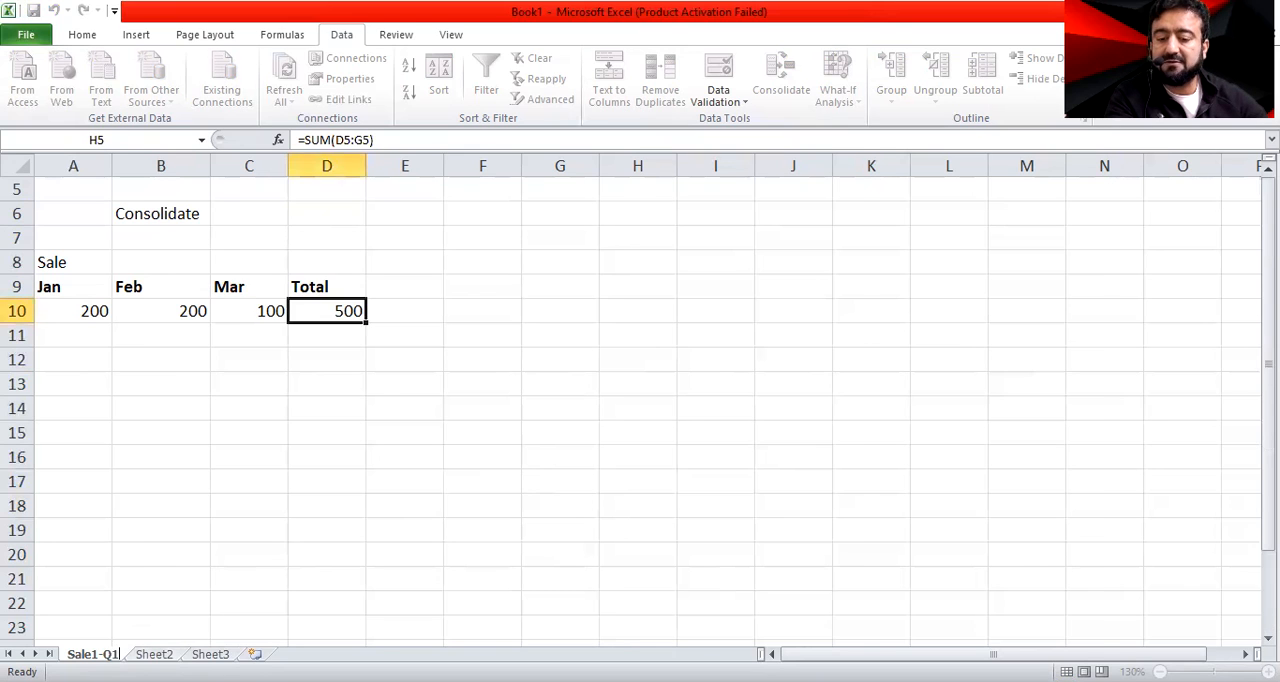
drag(217, 237, 514, 291)
key(Delete)
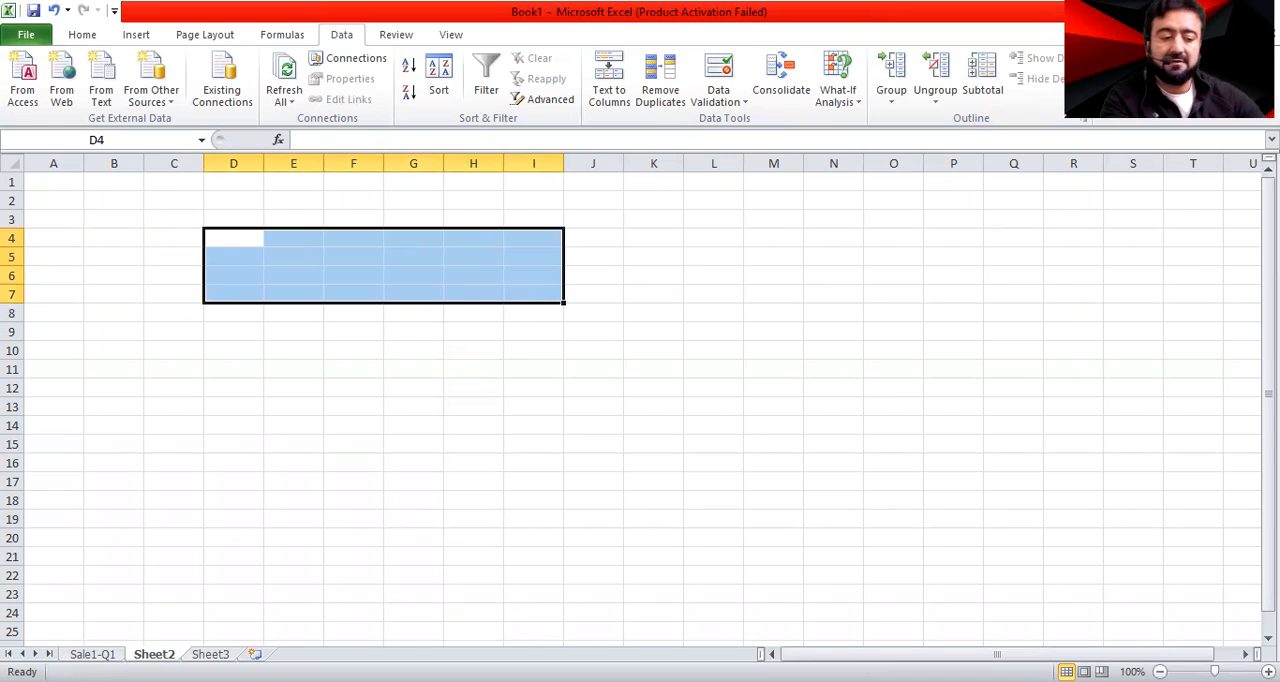
scroll(303, 403, up, 2)
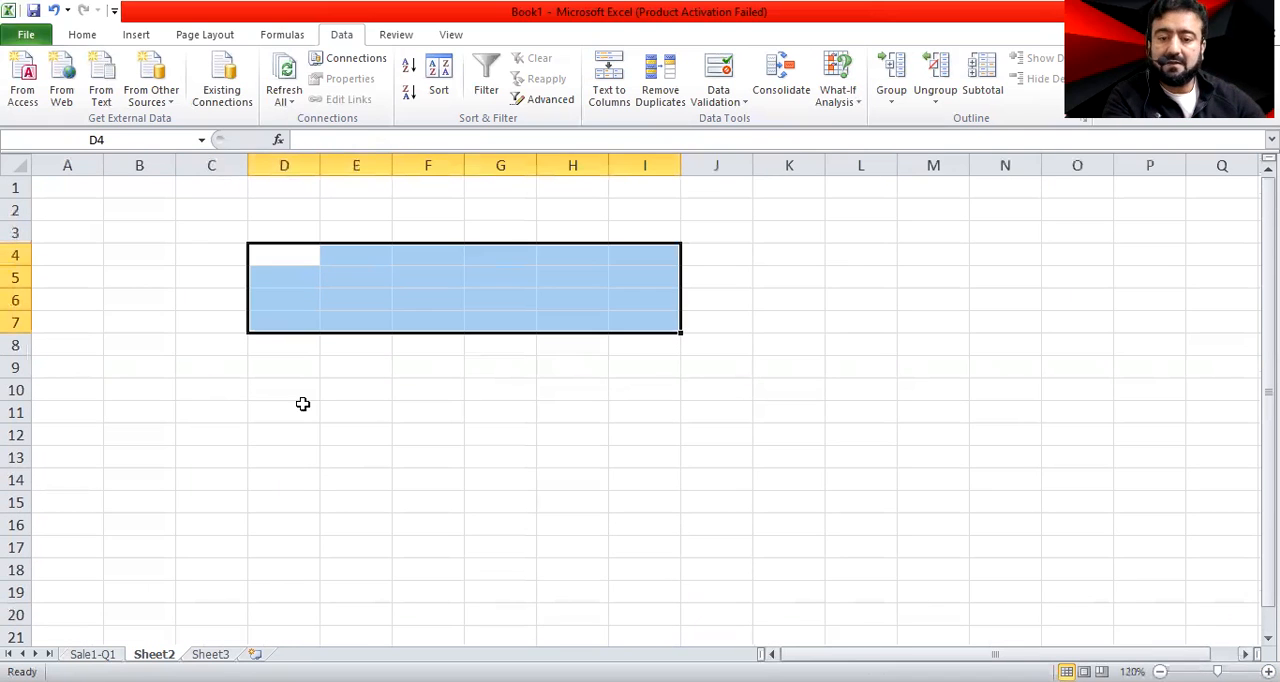
Enter the heading Aprl in B5 and try to fill the month series across to D5
click(163, 368)
click(130, 272)
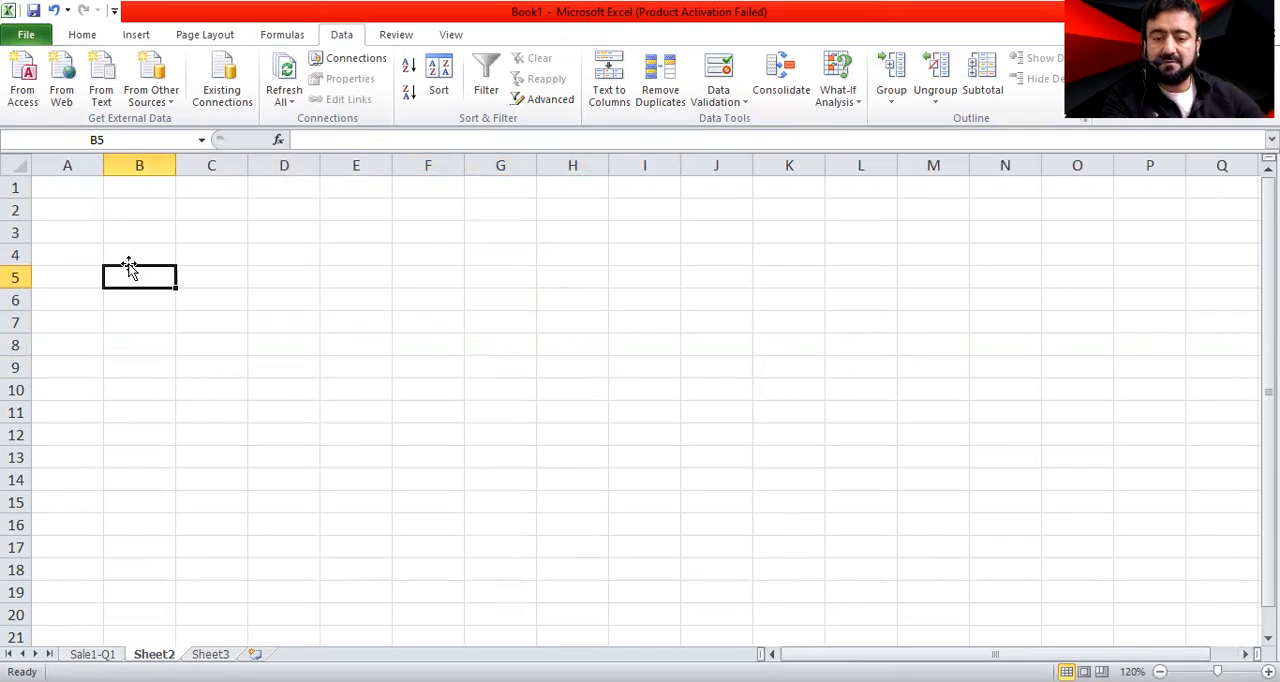
text(Aprl)
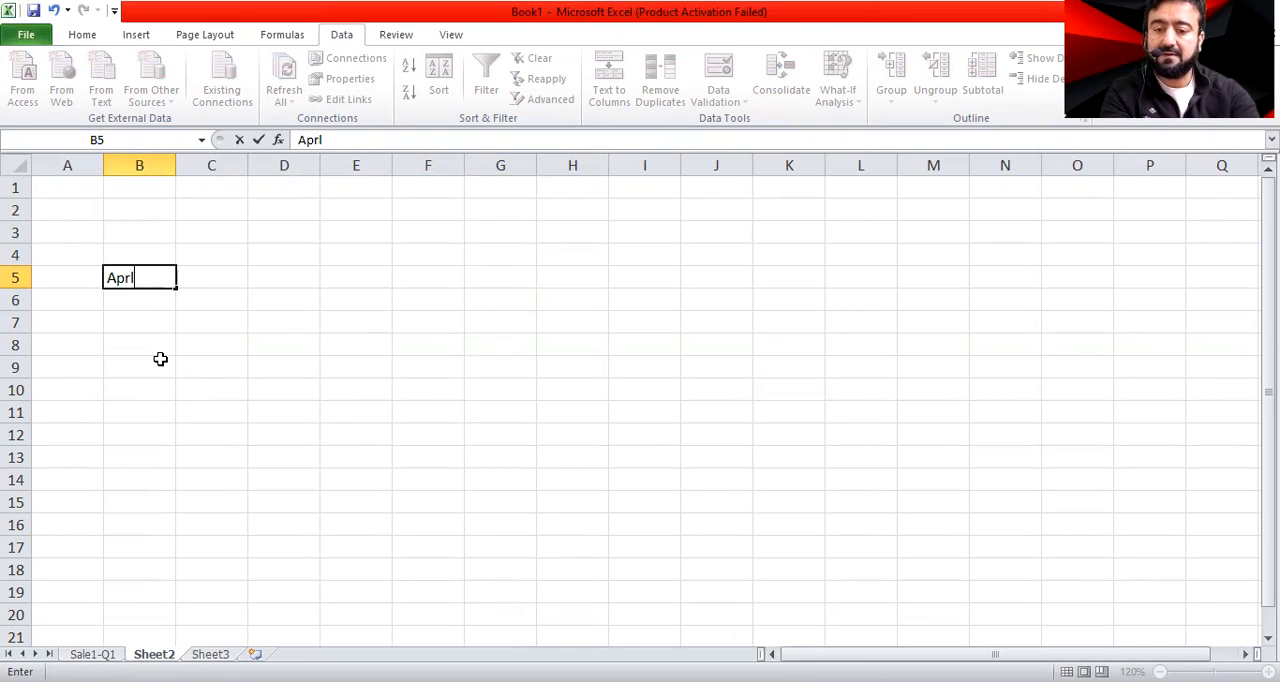
key(Return)
click(167, 283)
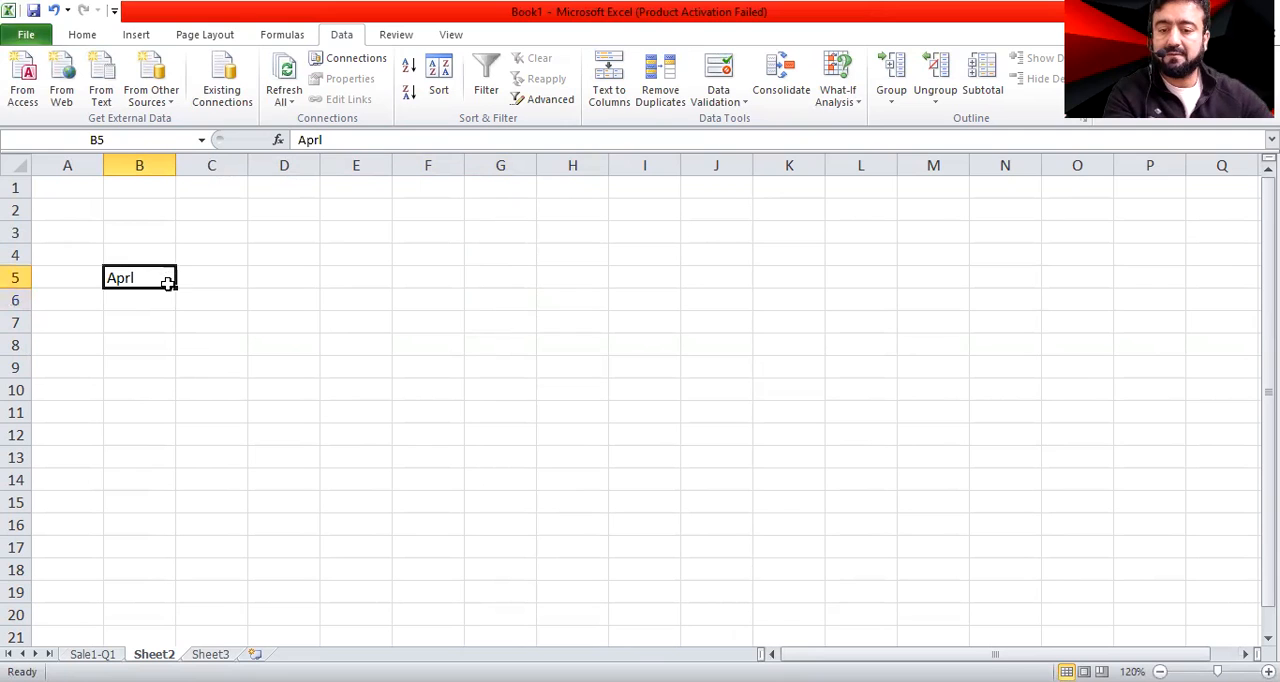
drag(172, 288, 286, 292)
click(142, 278)
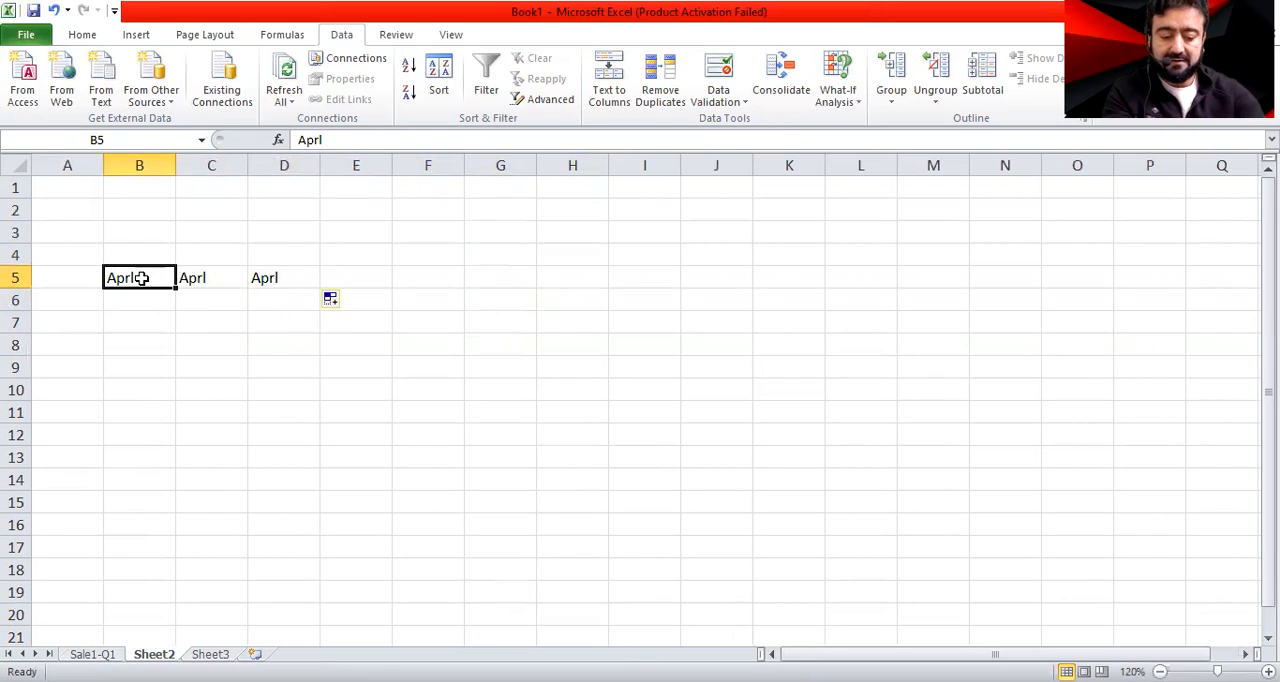
Correct the heading in B5 to Apr and fill the month series through May and Jun to D5
double_click(142, 278)
key(BackSpace)
key(BackSpace)
text(r)
key(Return)
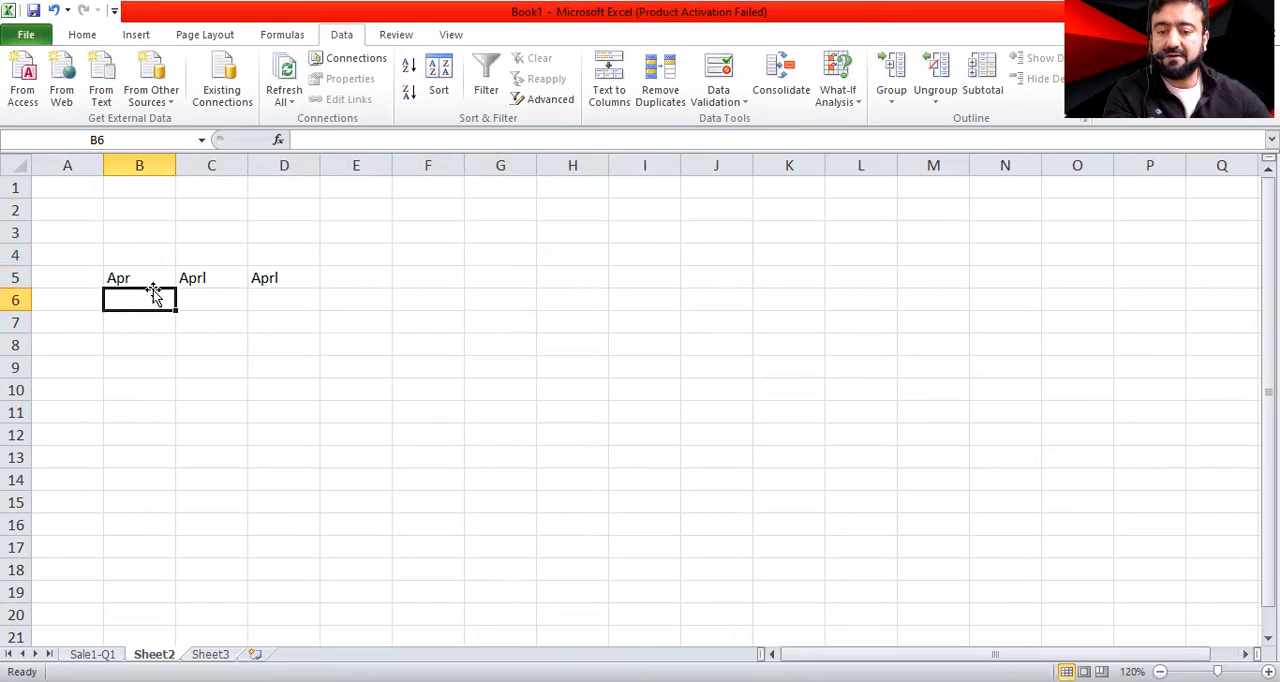
click(158, 284)
drag(175, 287, 291, 288)
click(304, 404)
key(shift+Up)
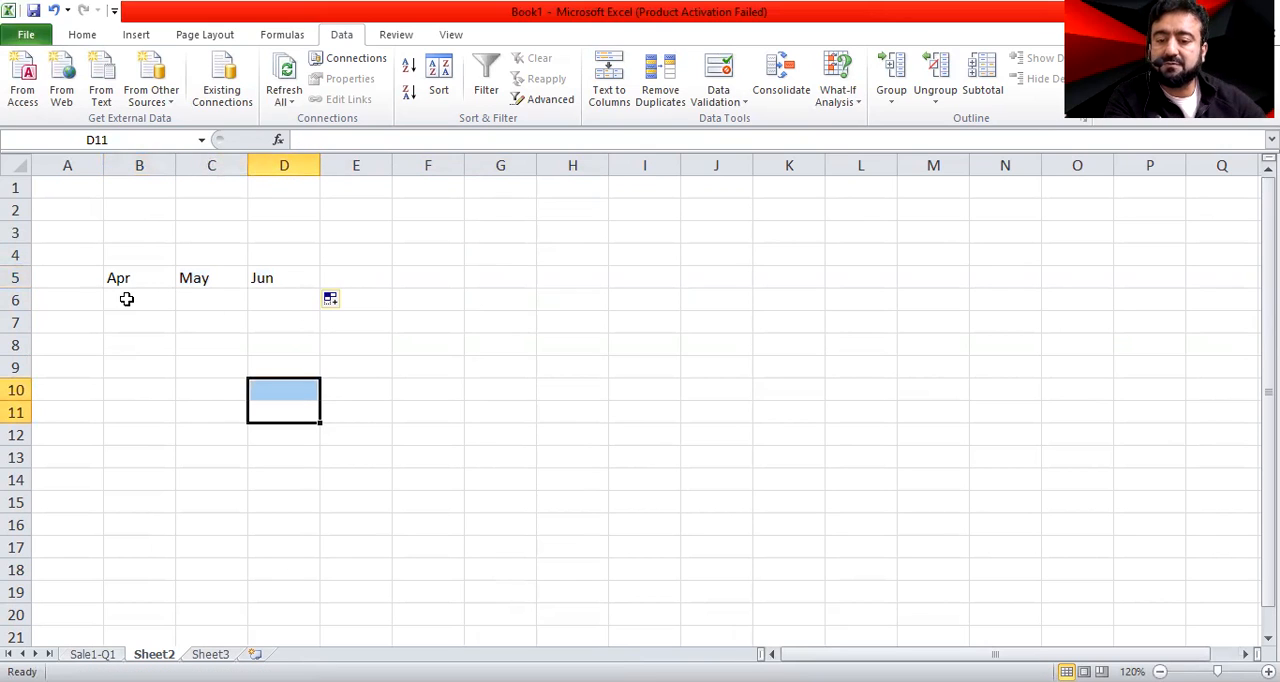
Enter the sales figures 30, 20 and 50 under Apr, May and Jun in B6:D6
click(127, 299)
text(30)
key(Tab)
text(20)
key(Tab)
text(50)
key(Tab)
Add a Total heading in E5 and sum B6:D6 in E6 with the SUM function
key(Up)
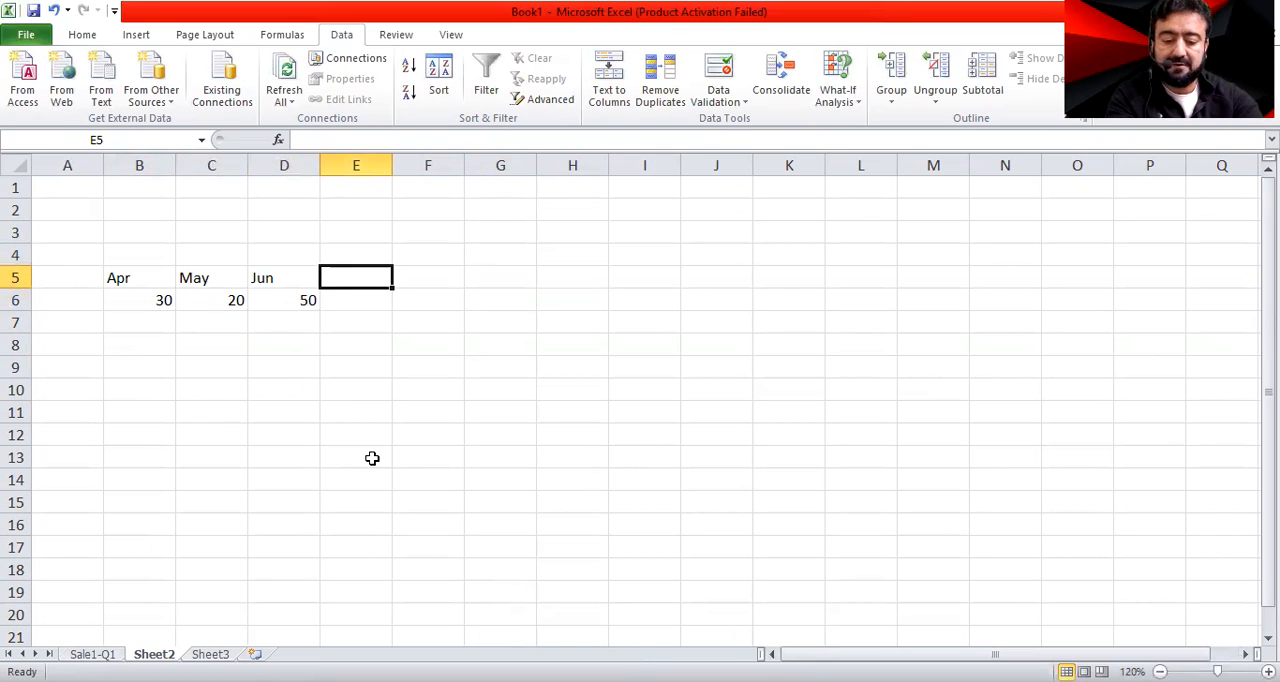
text(Total)
key(Return)
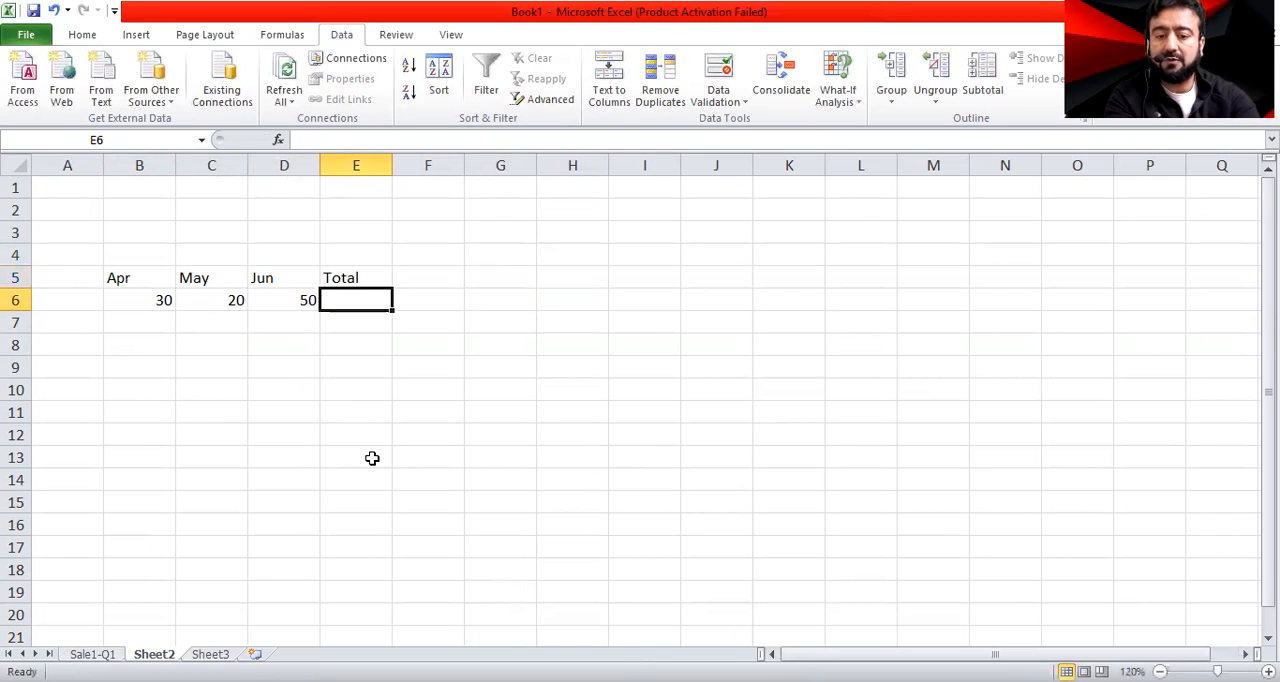
text(=)
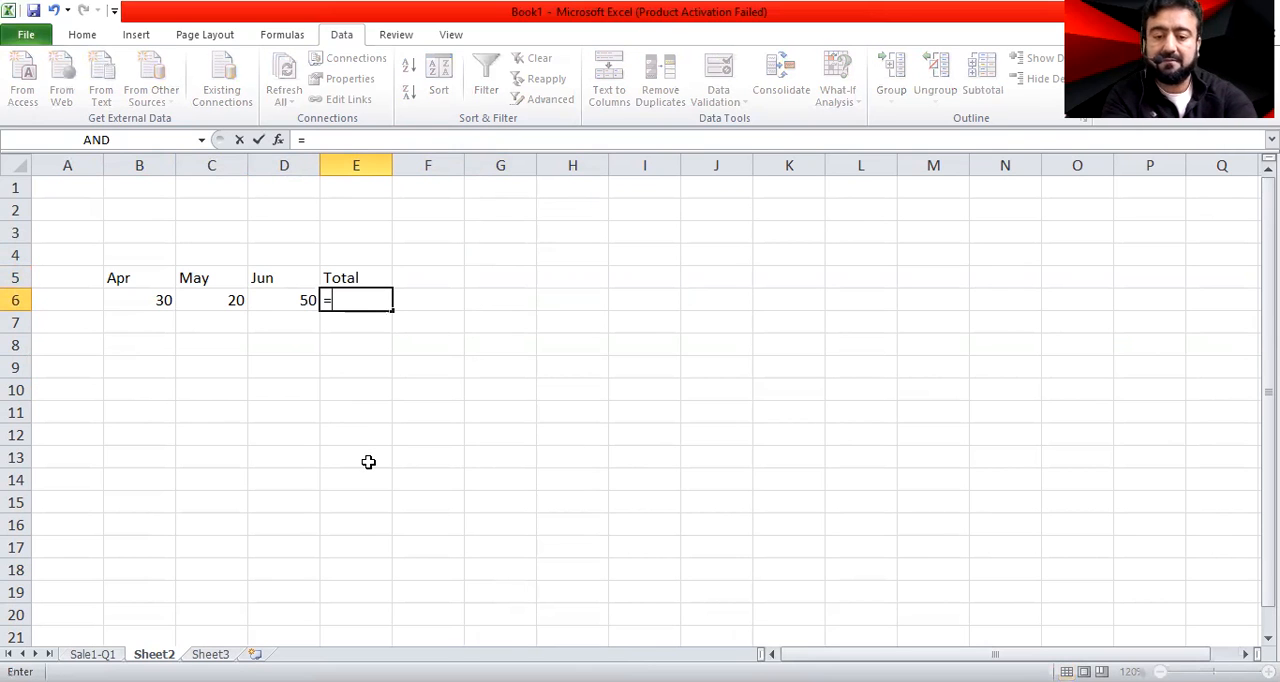
text(s)
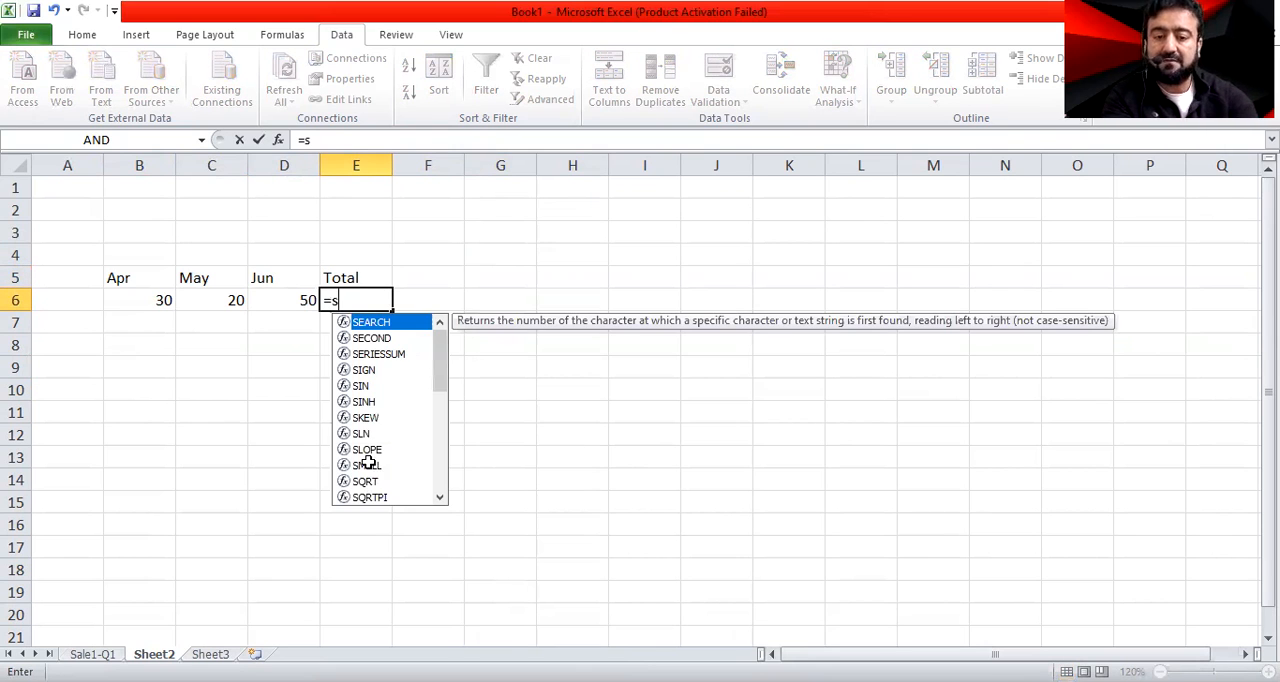
text(um)
key(Tab)
drag(136, 303, 271, 300)
key(Return)
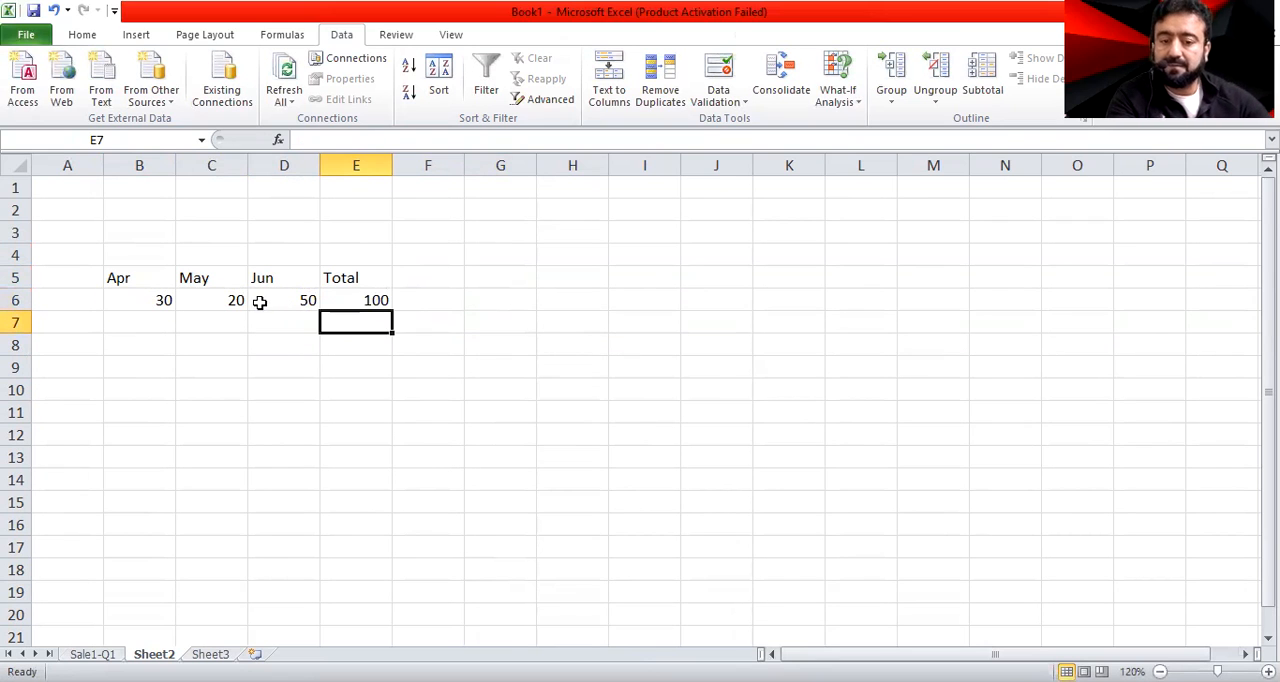
Examine the Apr, May and Jun sales figures and the Total formula in B6:E6
click(376, 300)
click(162, 299)
click(212, 299)
click(299, 302)
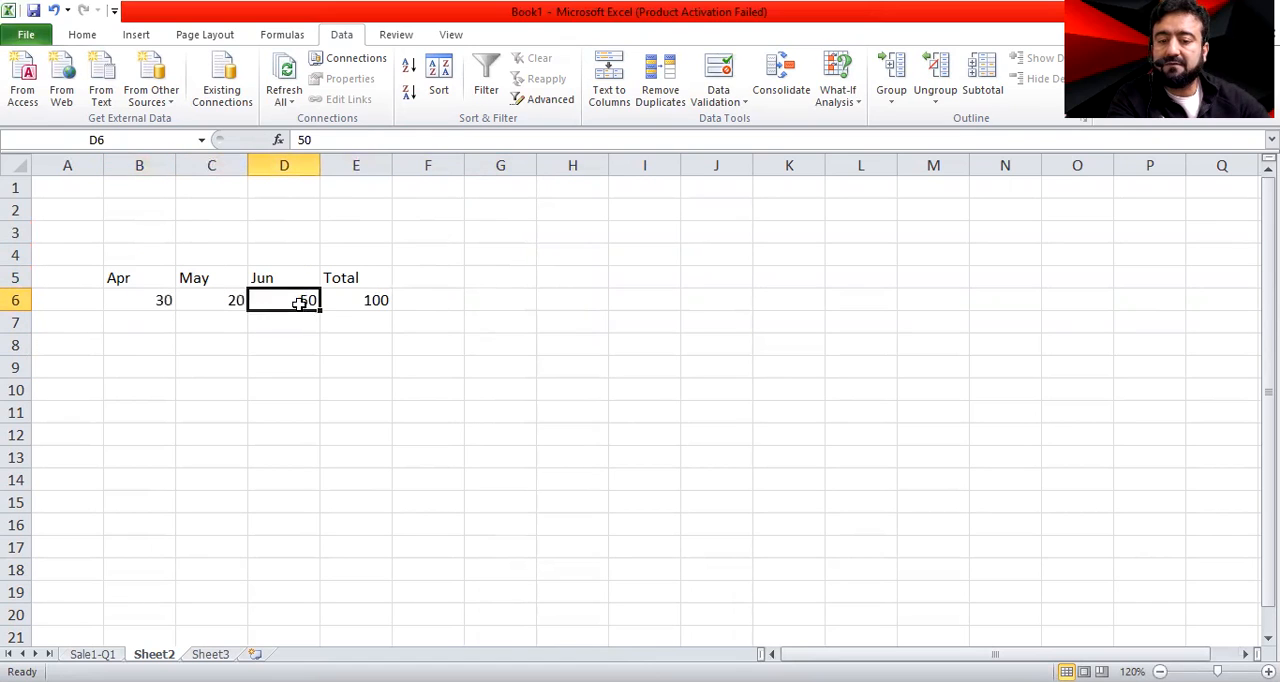
click(373, 299)
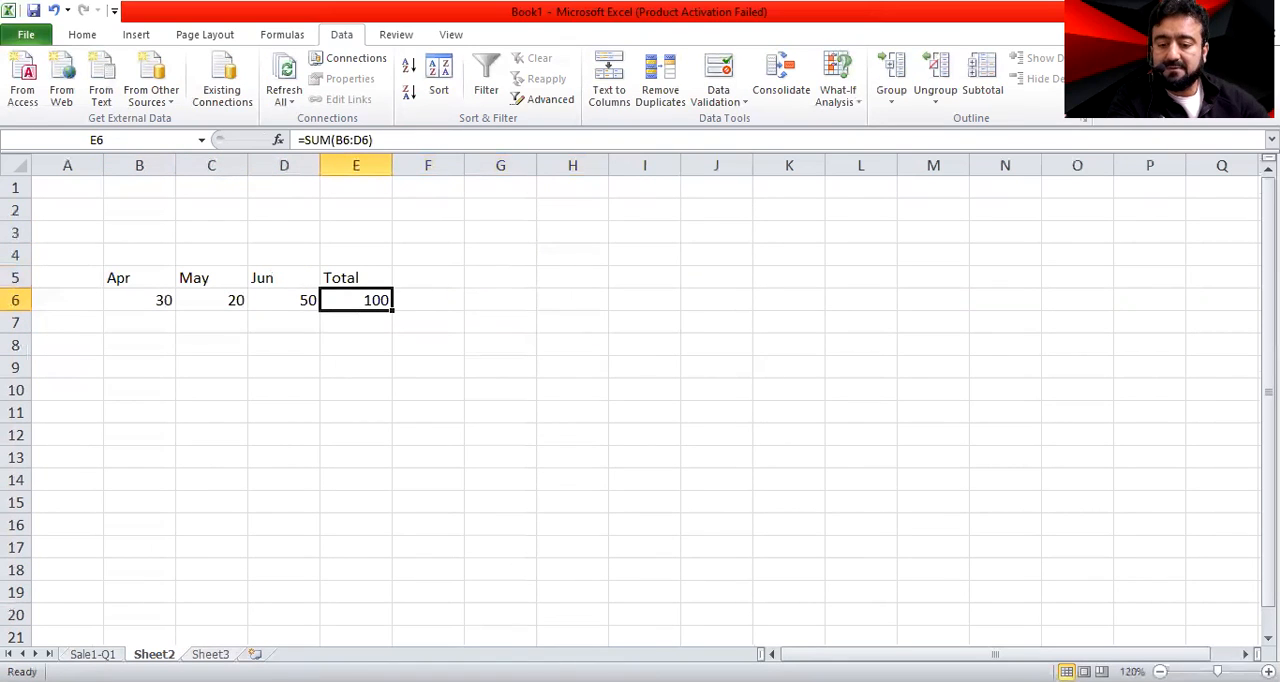
Rename the Sheet2 worksheet as Sale2-Q2
right_click(315, 667)
click(429, 580)
right_click(154, 654)
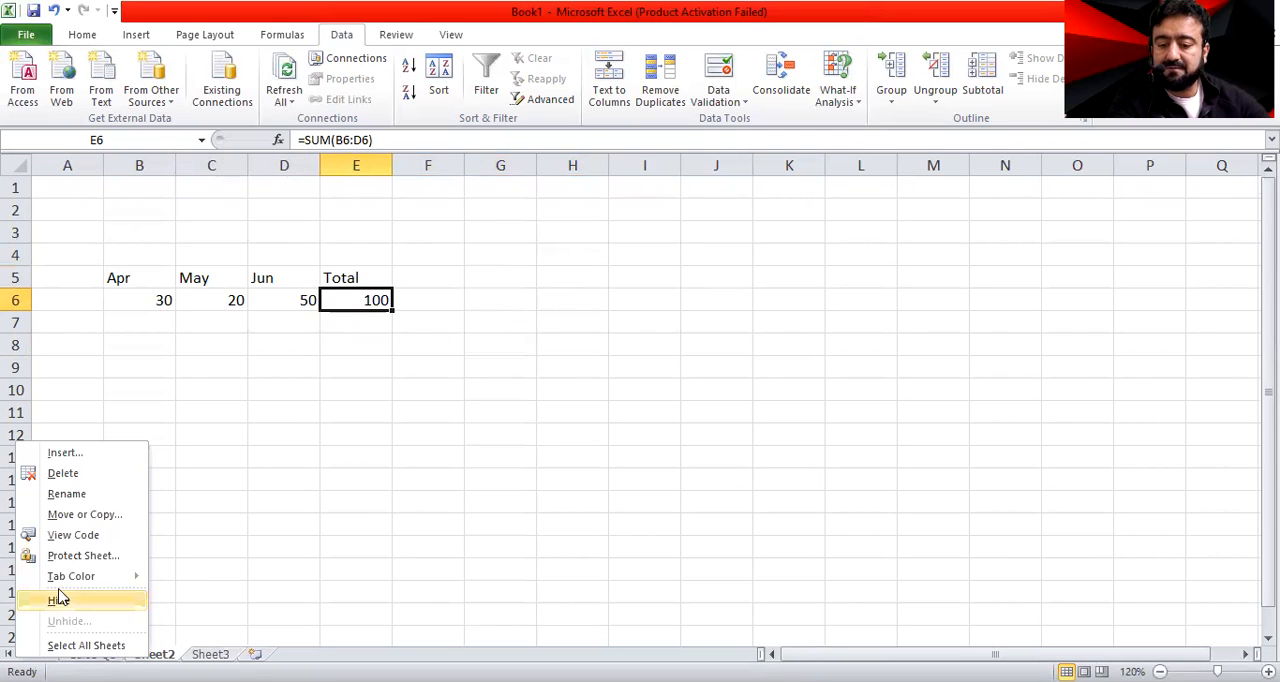
key(Return)
text(Sa)
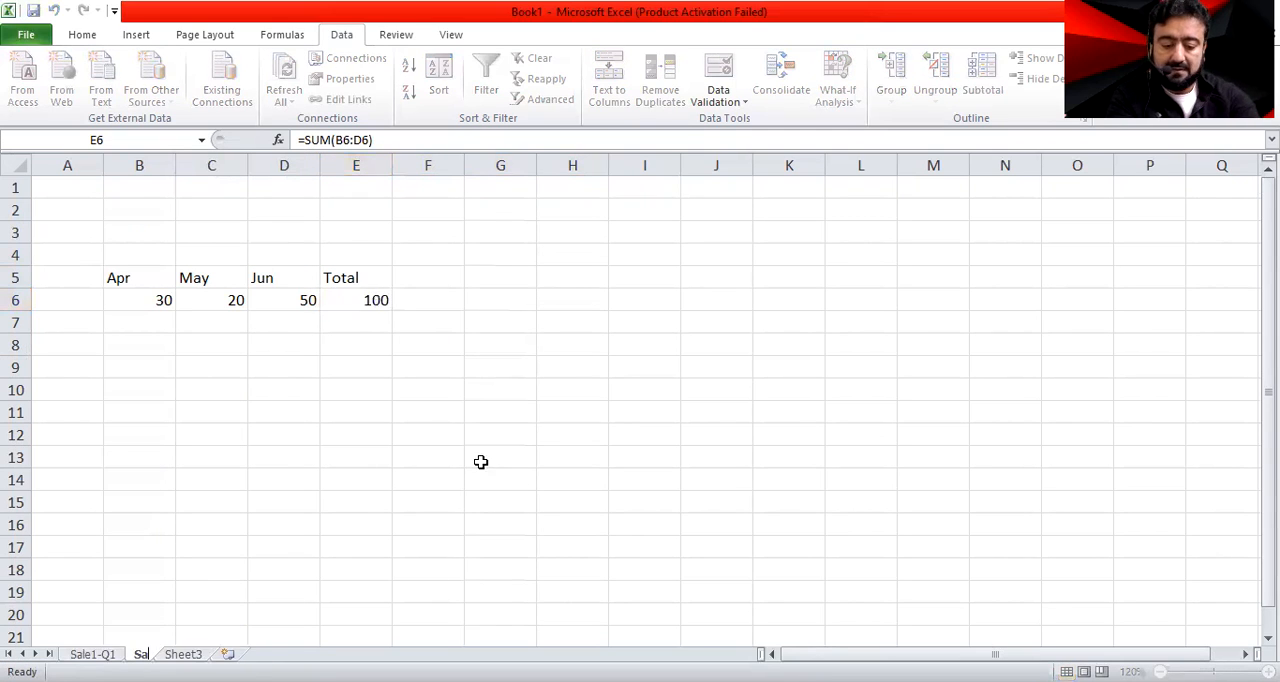
text(le2-)
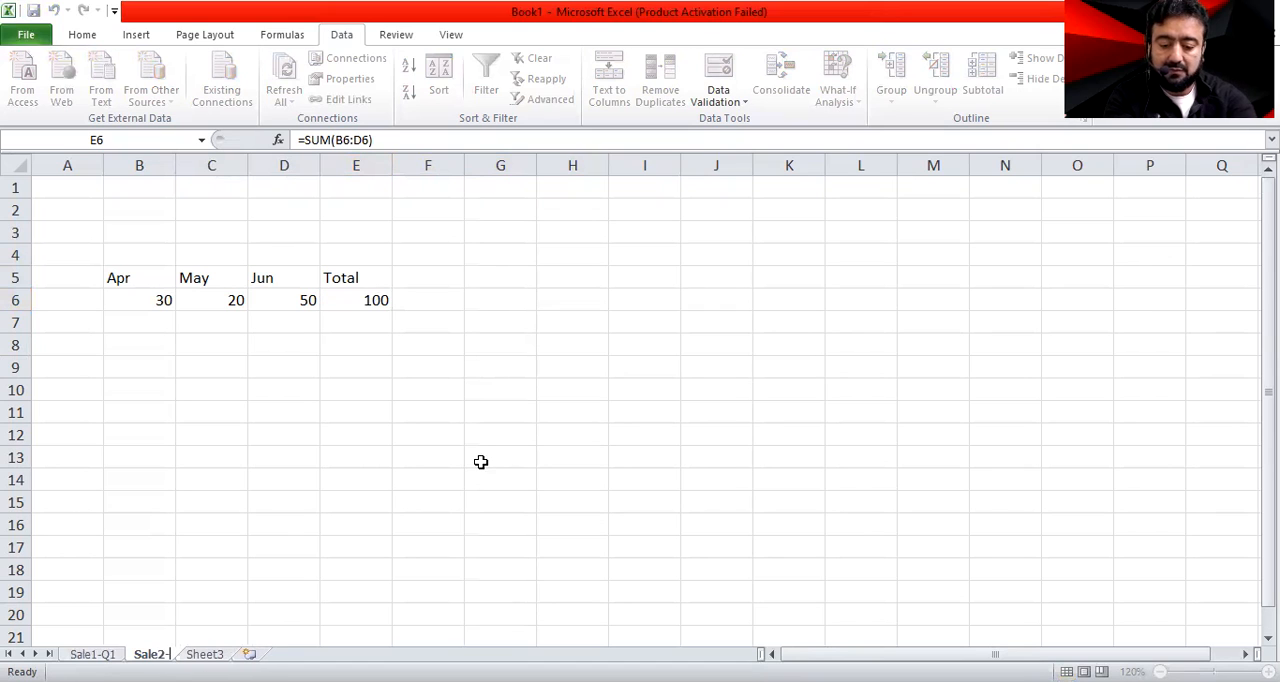
text(Q2)
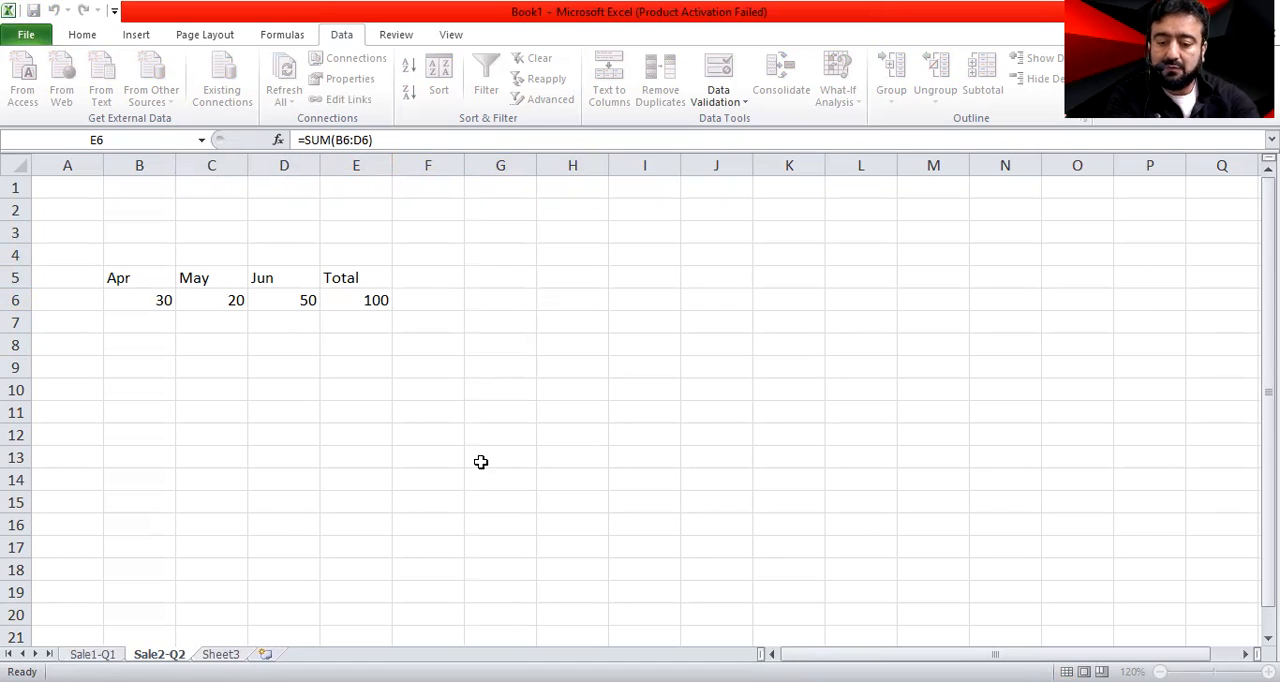
key(Return)
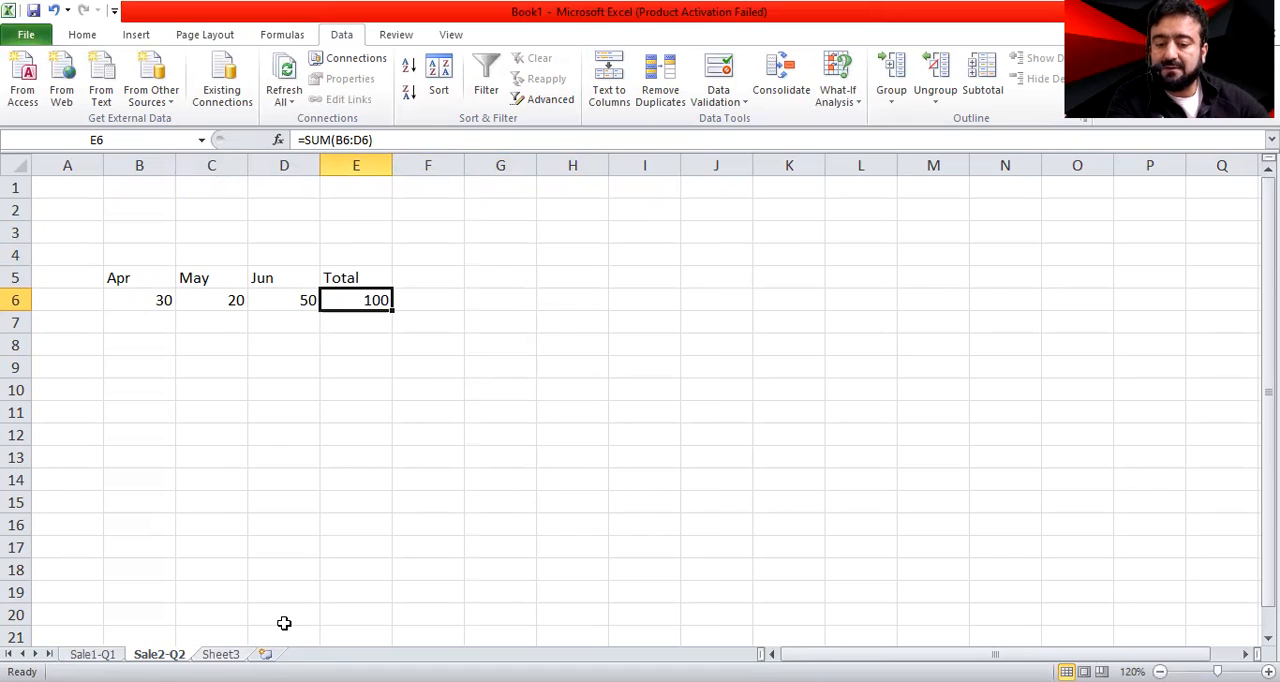
Clear the old contents of D2:N18 on the Sheet3 worksheet
click(221, 654)
drag(268, 201, 882, 463)
key(Delete)
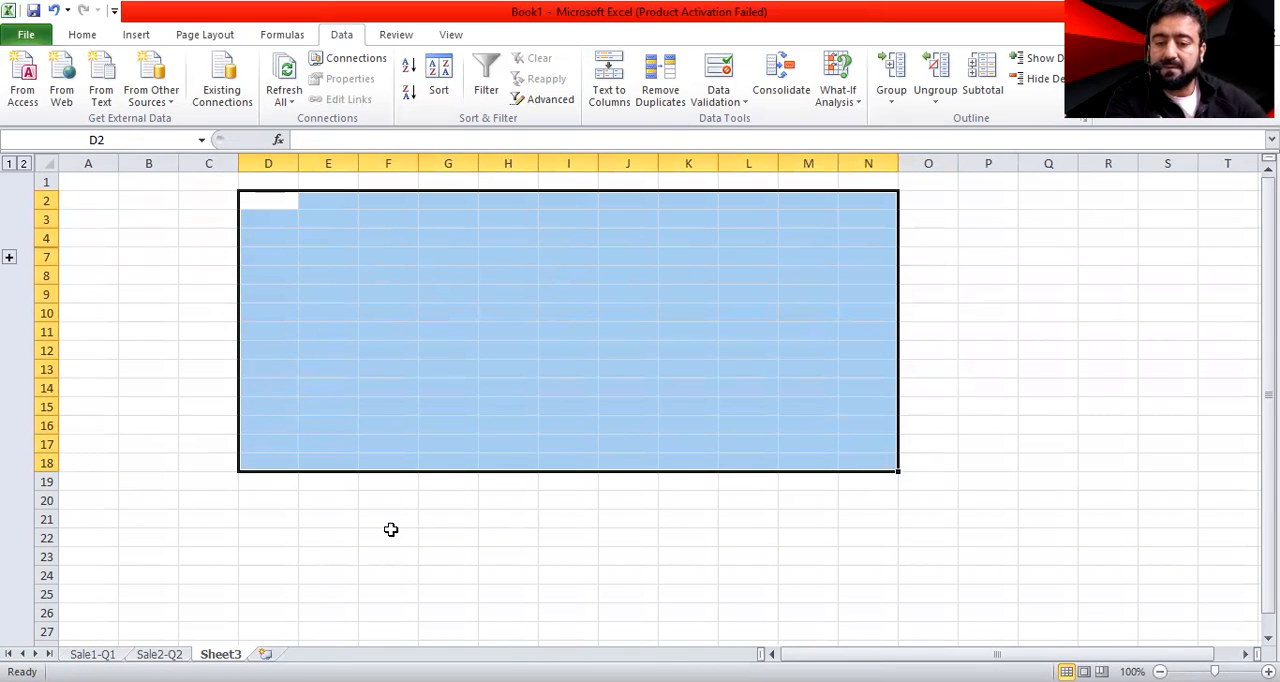
drag(392, 535, 328, 519)
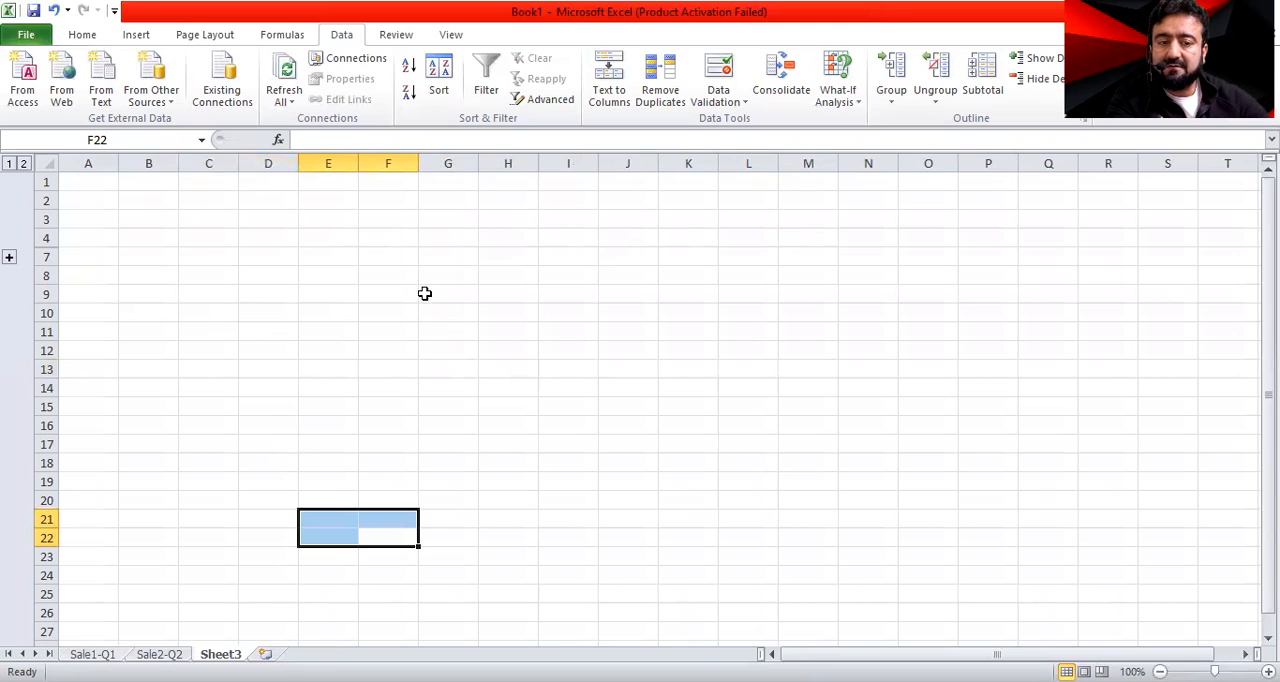
click(256, 357)
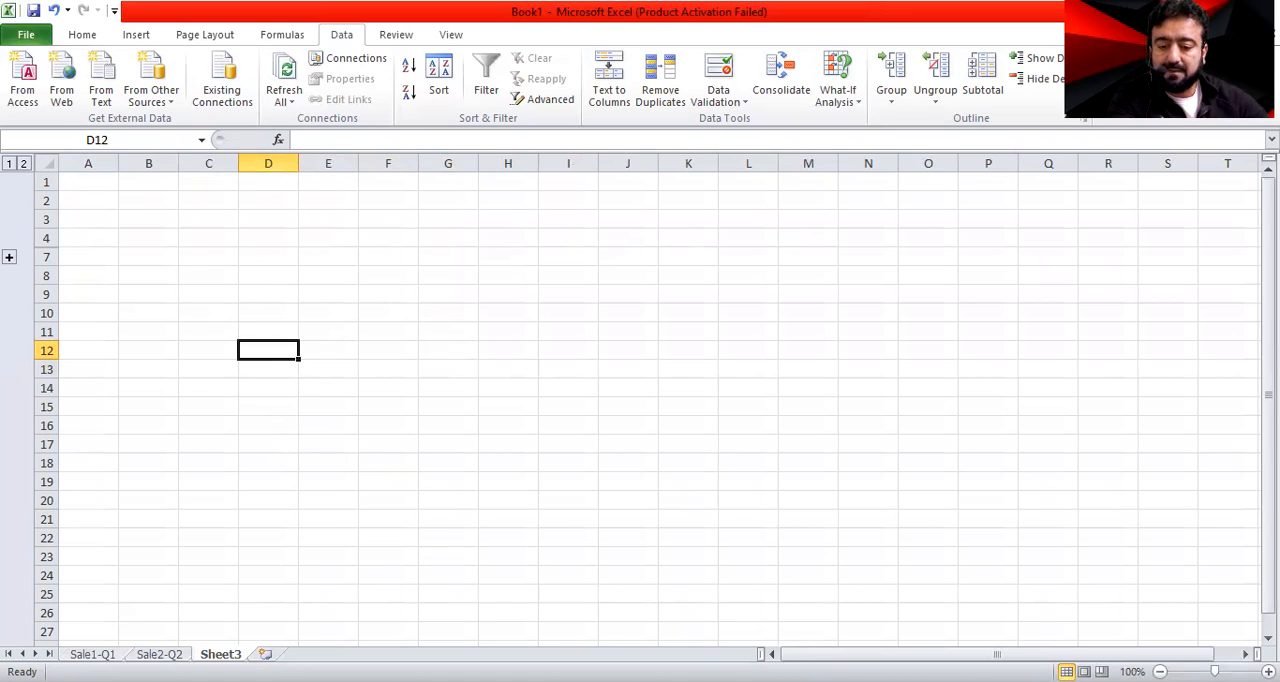
Delete the Sheet3 worksheet and insert a new blank worksheet after Sale2-Q2
right_click(220, 654)
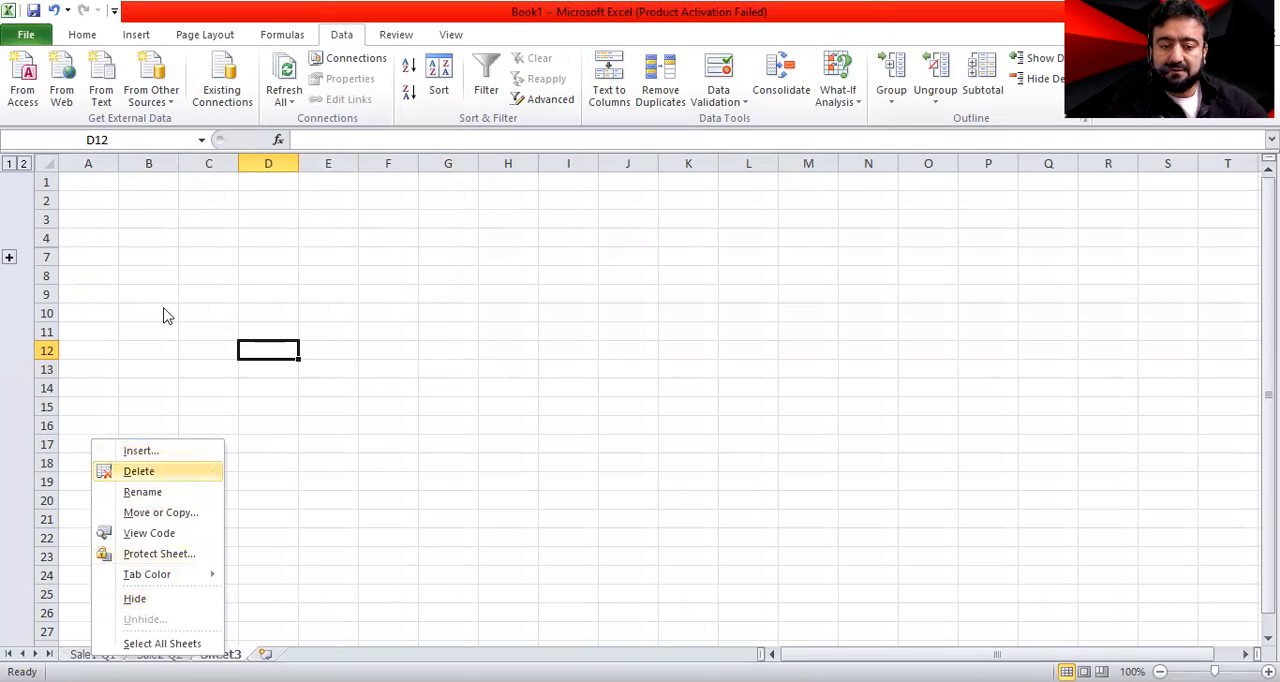
key(Return)
key(Return)
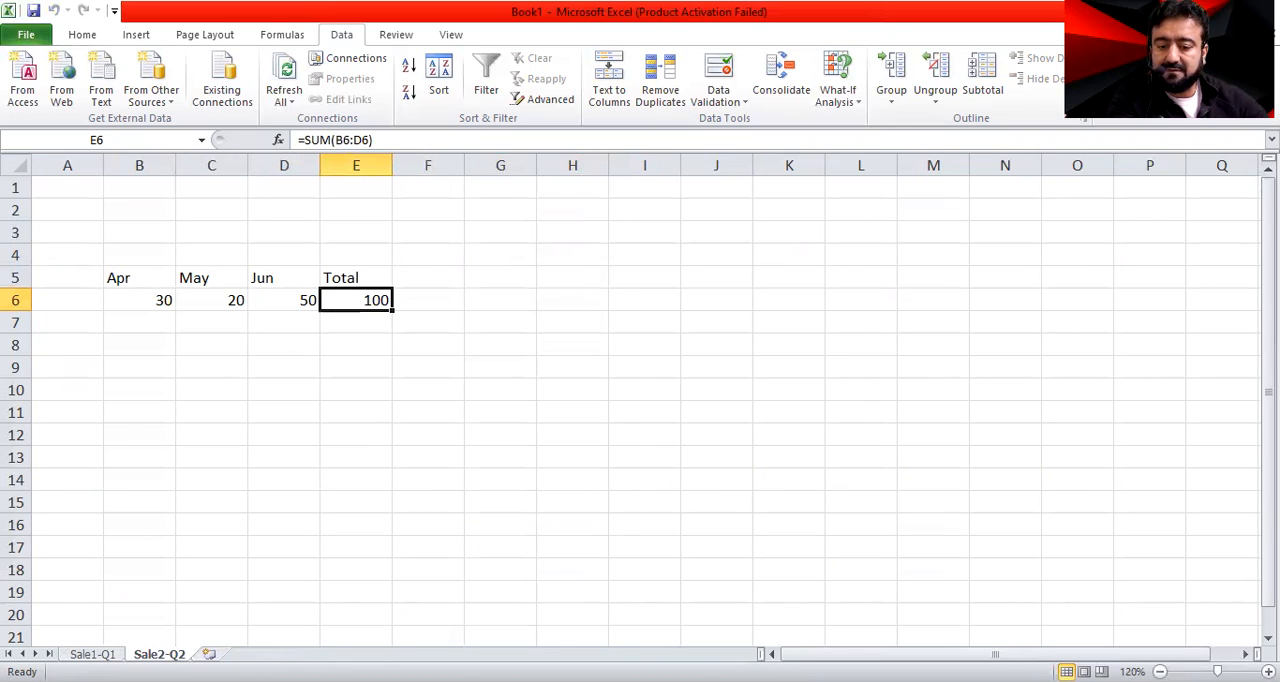
click(209, 654)
Review the Sale1-Q1 and Sale2-Q2 worksheets alongside the new blank sheet
key(ctrl+Page_Up)
key(ctrl+Page_Up)
key(ctrl+Page_Down)
key(ctrl+Page_Down)
click(153, 272)
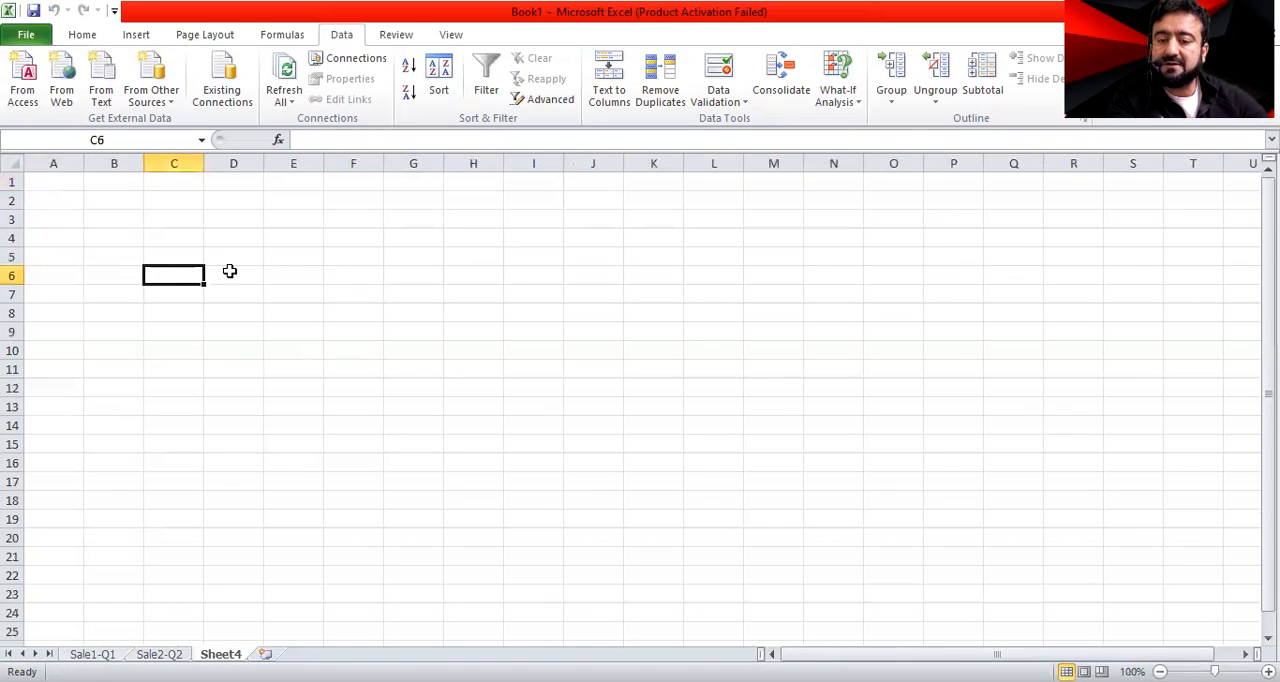
key(ctrl+Page_Up)
key(ctrl+Page_Up)
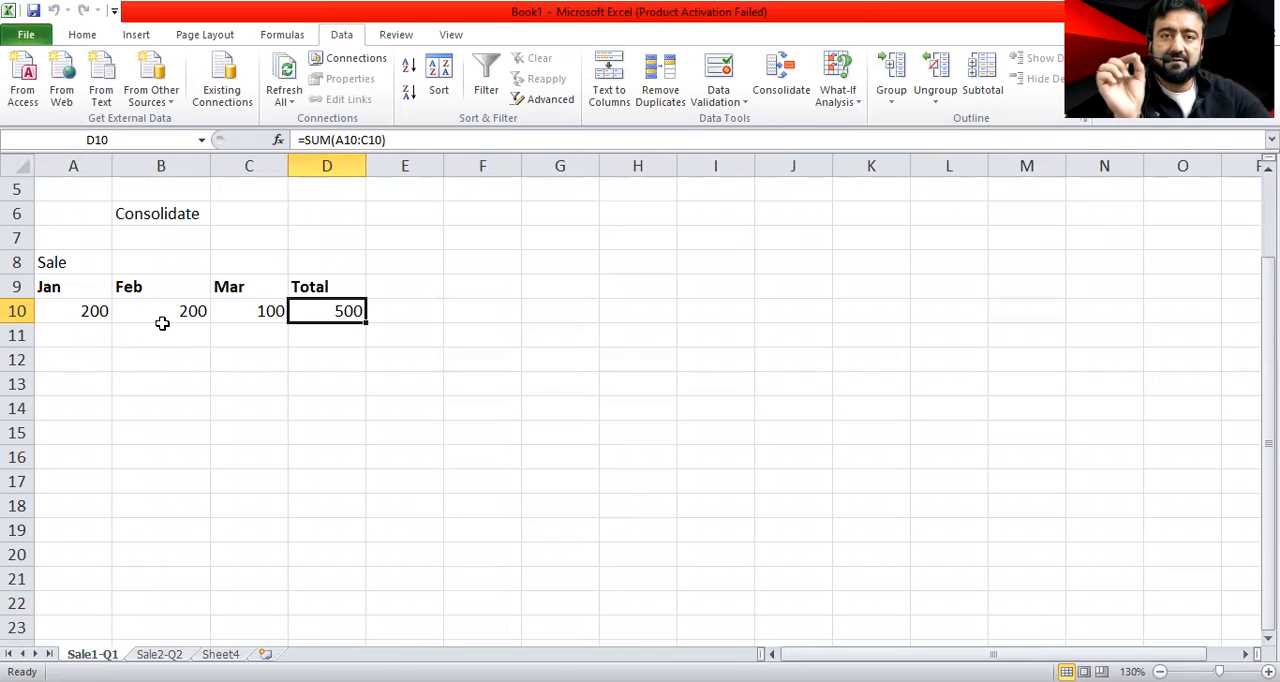
Make the month and Total headings in B5:E5 of Sale2-Q2 bold
key(ctrl+Page_Down)
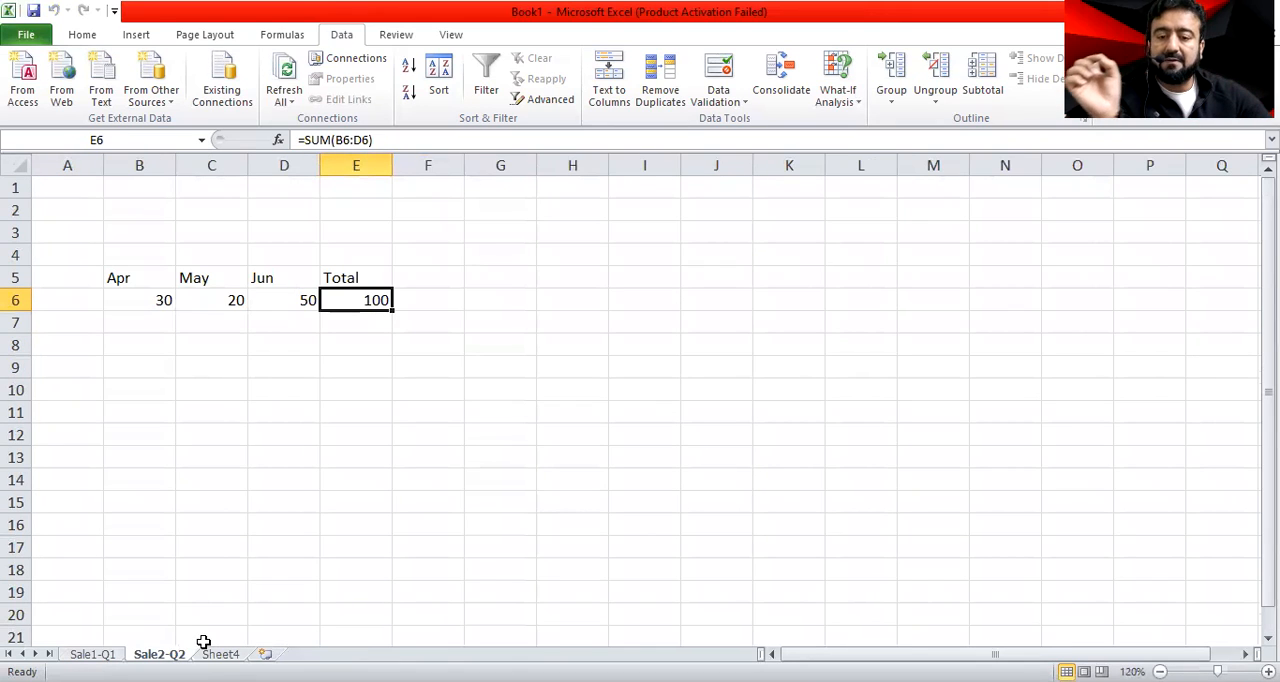
click(162, 277)
drag(162, 277, 340, 277)
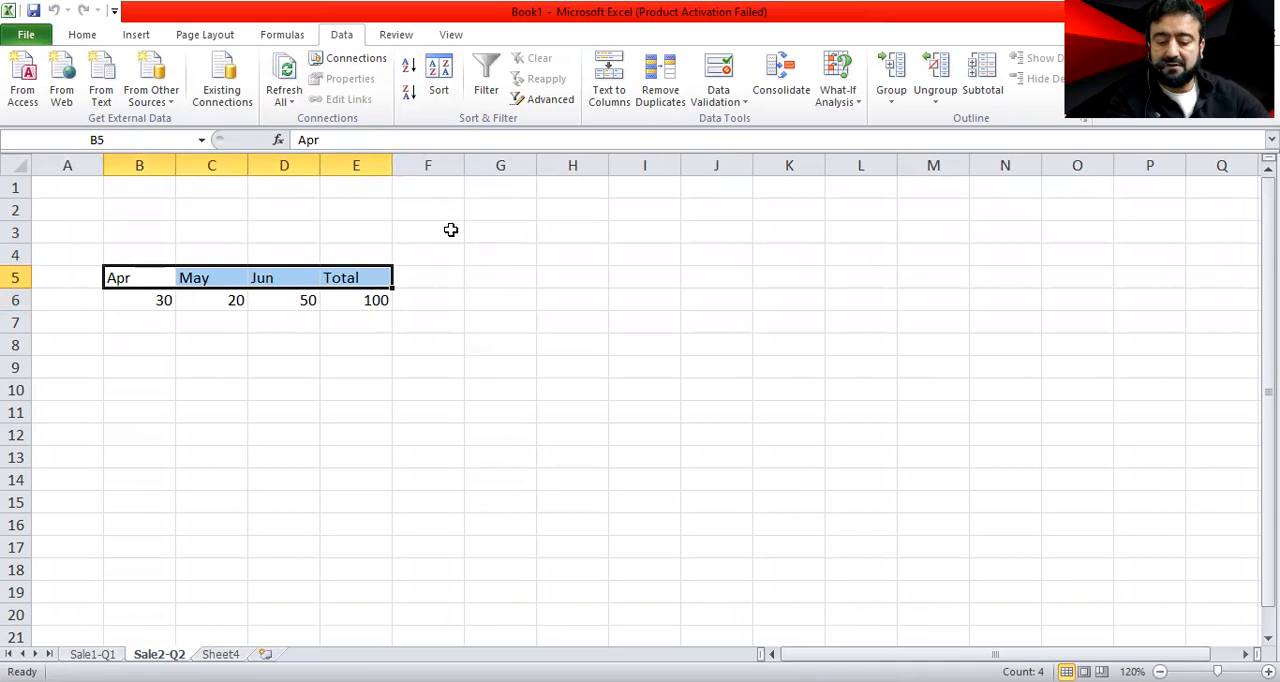
key(ctrl+b)
click(332, 498)
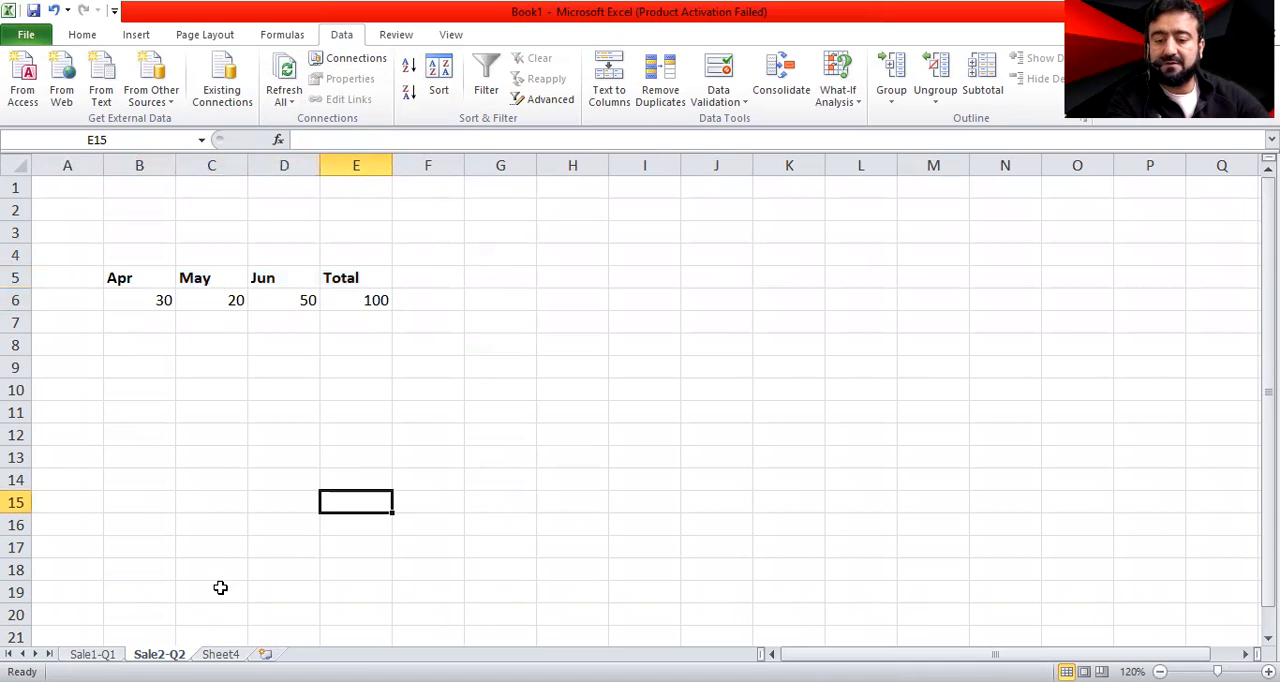
Copy the Jan to Mar sales table A9:D10 from Sale1-Q1 and paste it at B12 on Sale2-Q2
key(ctrl+Page_Up)
drag(65, 290, 316, 322)
key(ctrl+c)
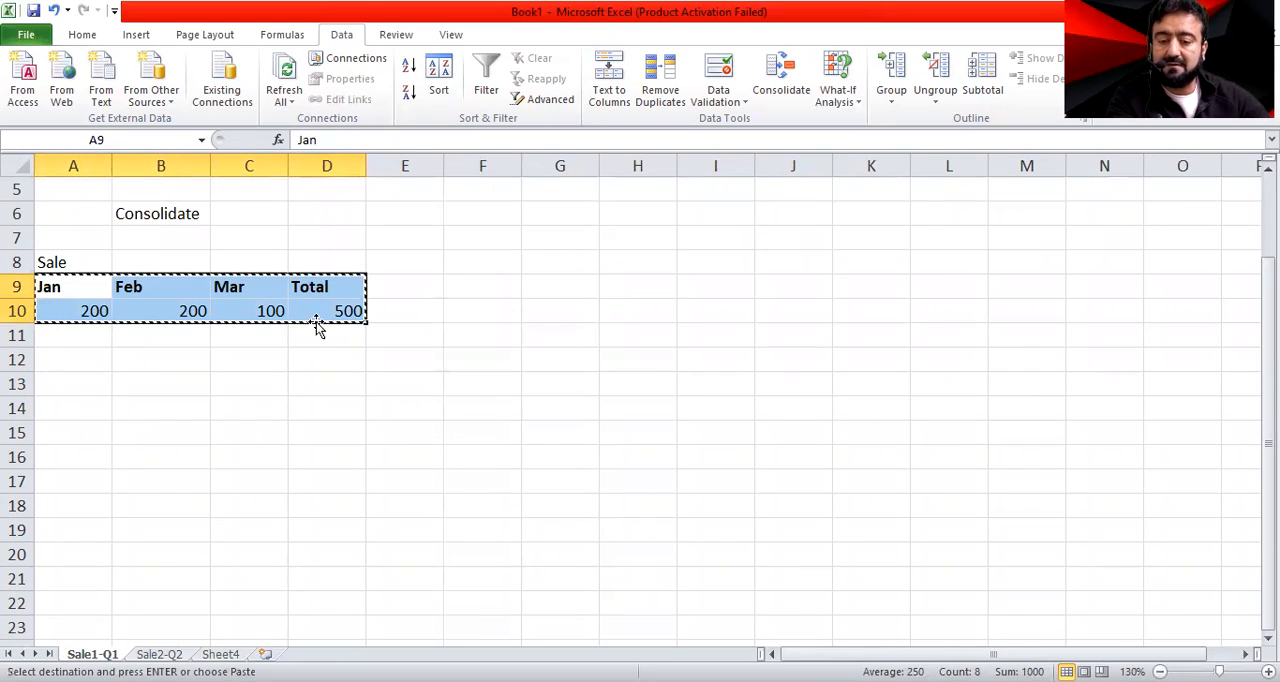
click(156, 651)
click(283, 479)
click(166, 426)
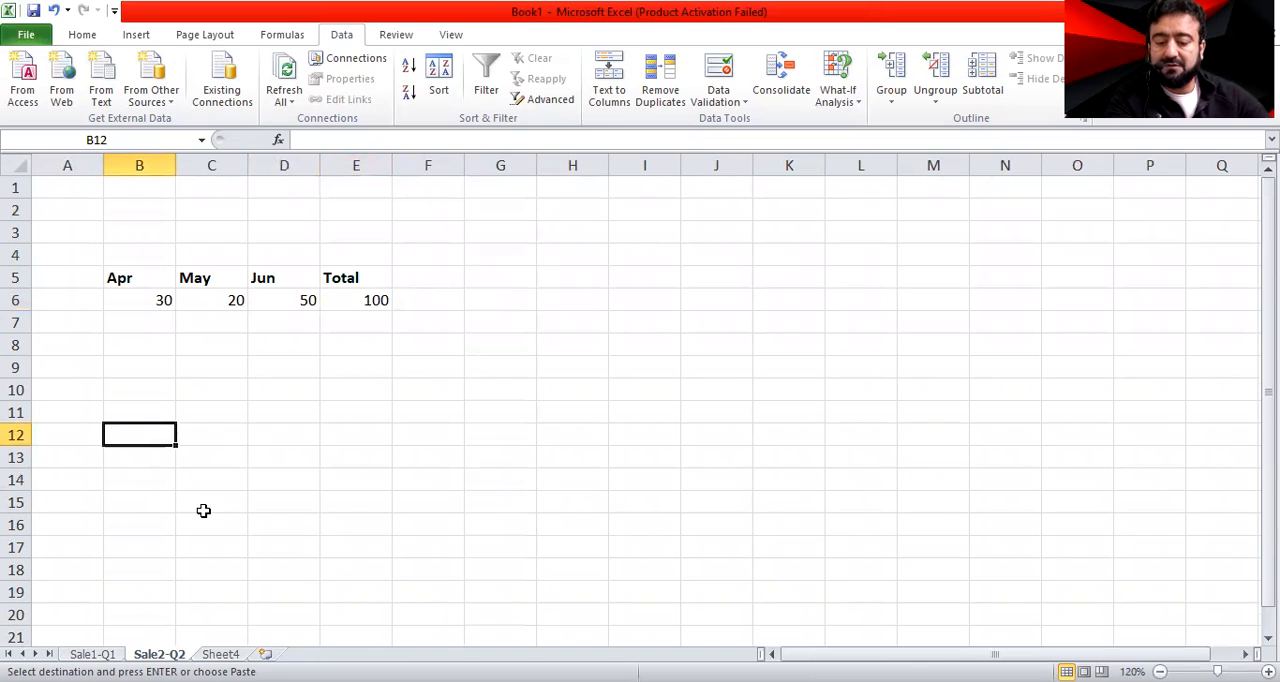
key(ctrl+v)
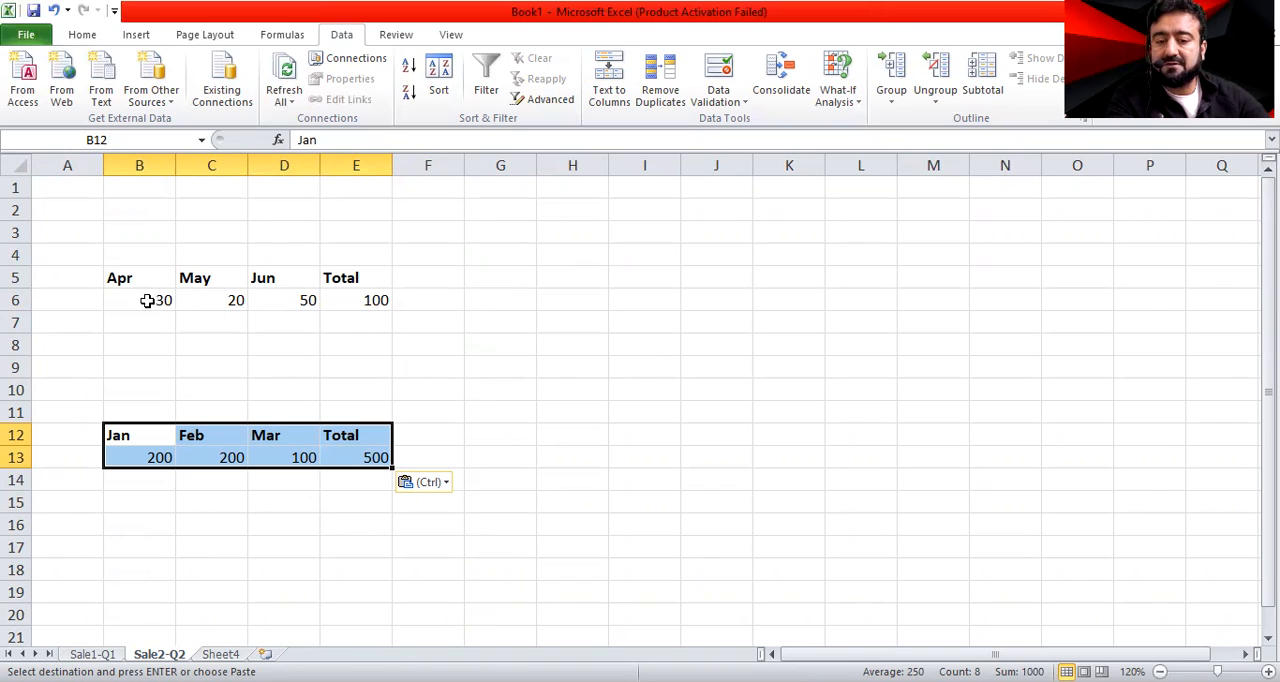
click(376, 302)
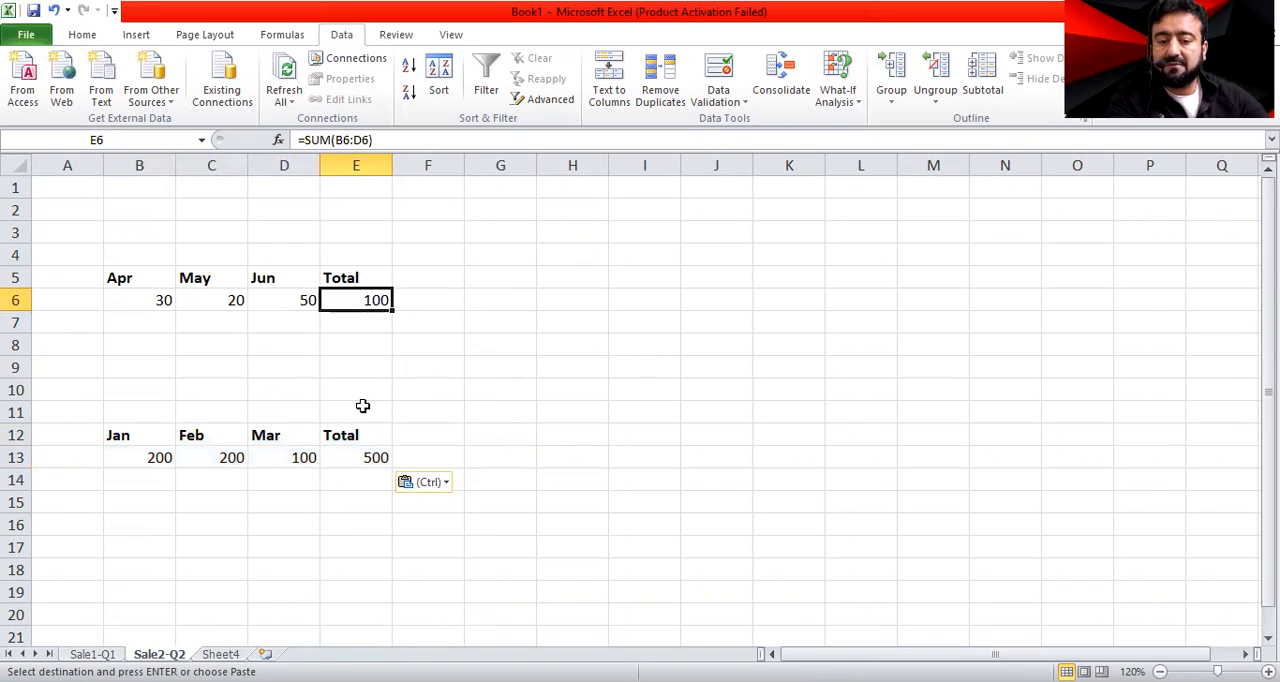
Enter the formula =E6+E13 in H15 of Sale2-Q2 to add the two quarterly totals
click(374, 457)
click(551, 506)
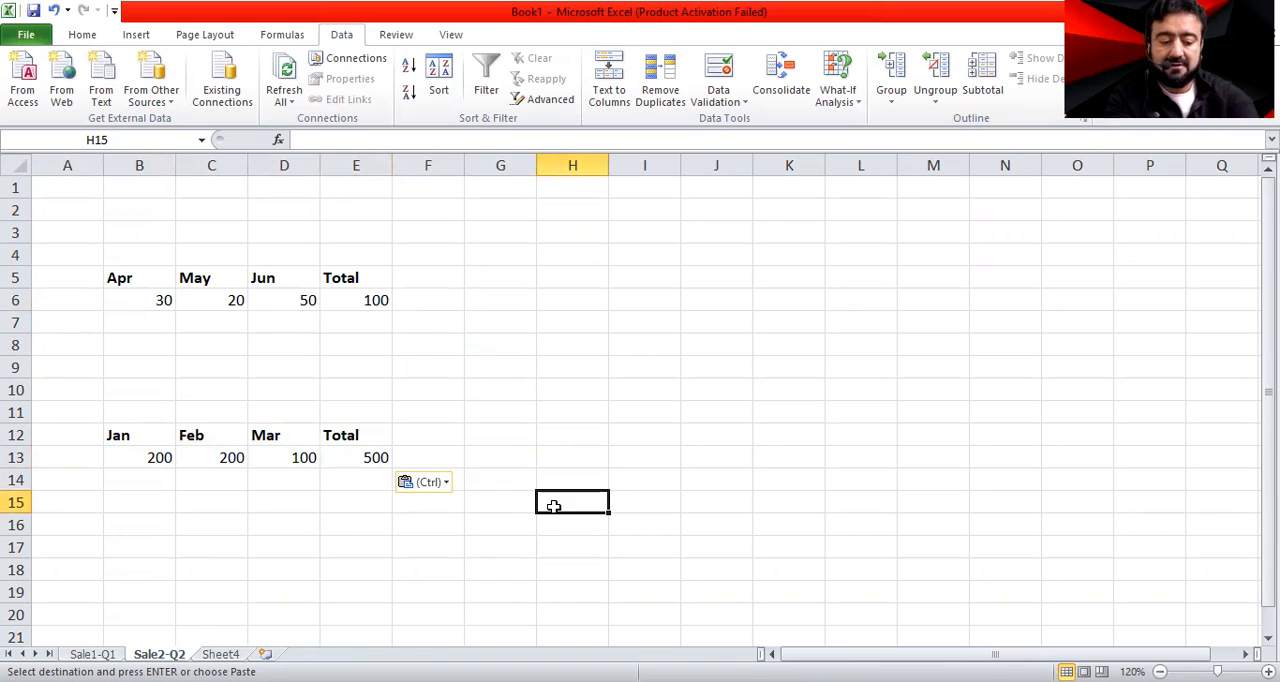
text(=)
click(377, 299)
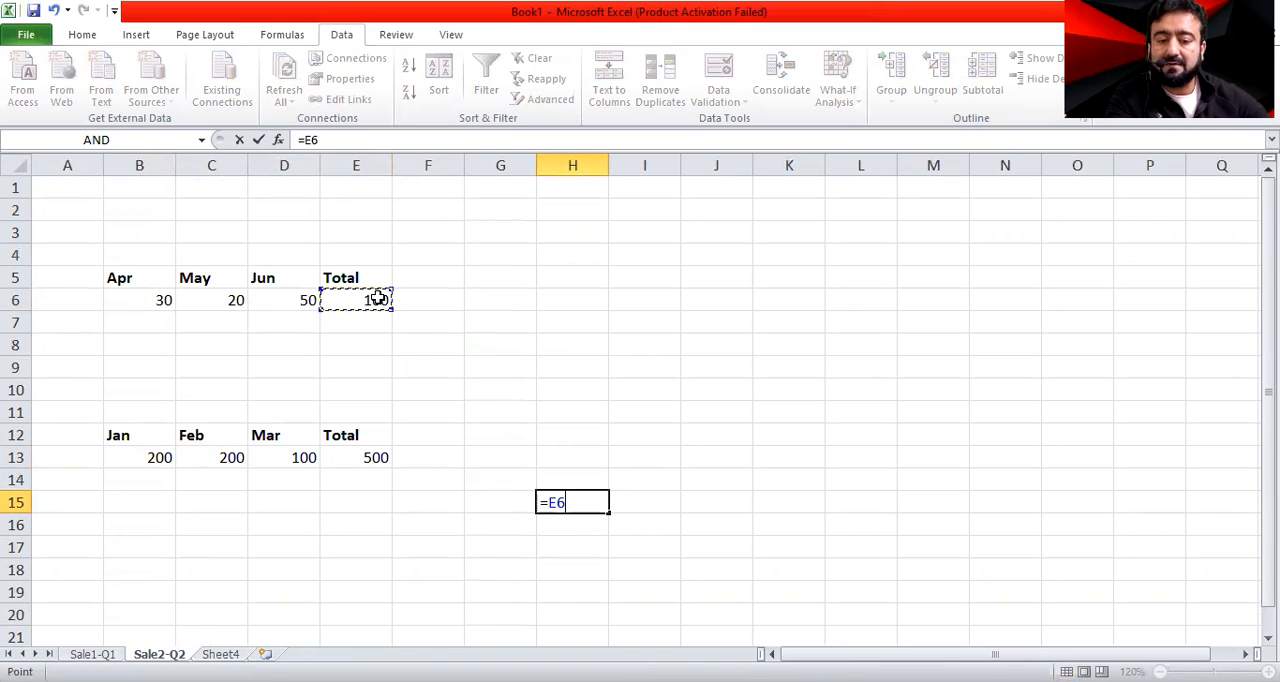
text(=)
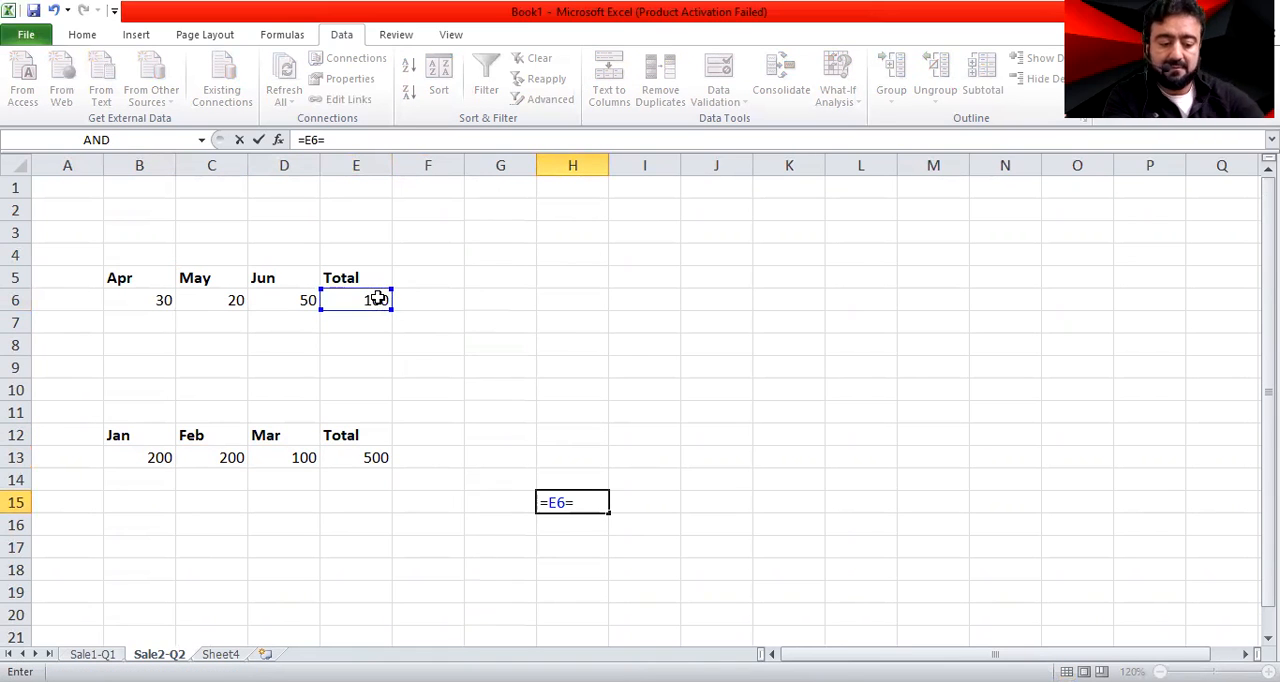
click(371, 457)
key(Return)
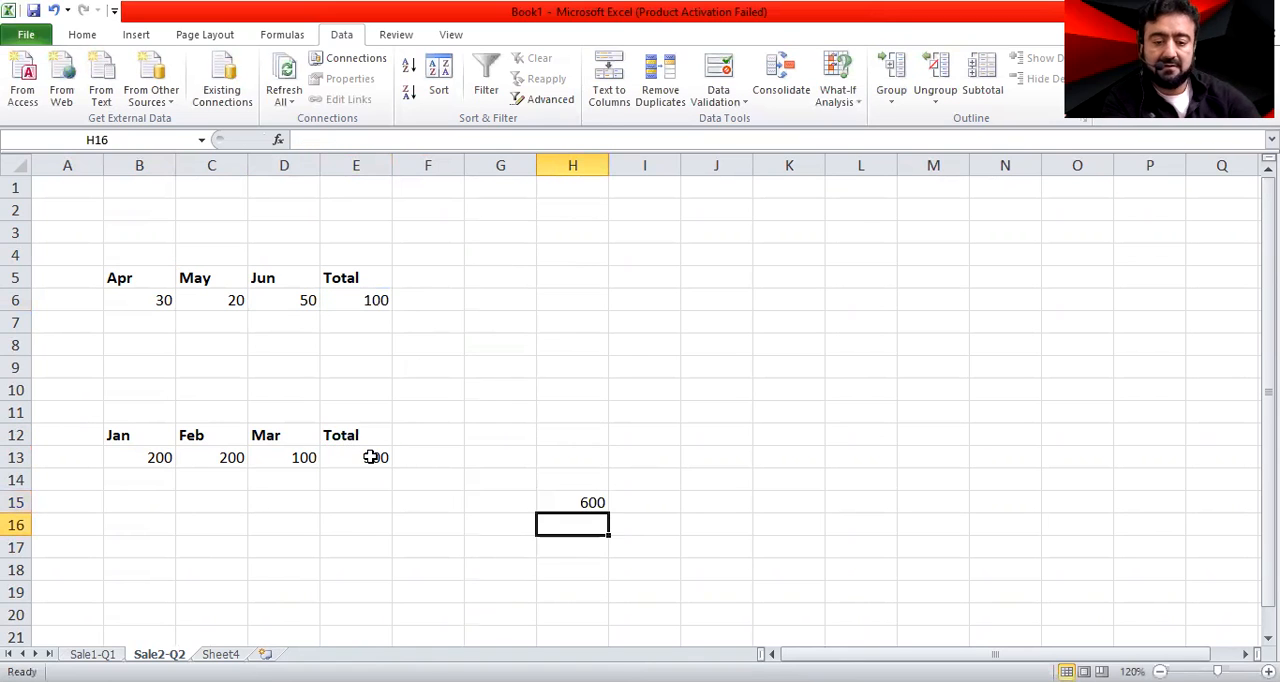
Label cell G15 of Sale2-Q2 as Grand Total and auto-fit the width of column G
click(532, 504)
text(Grand)
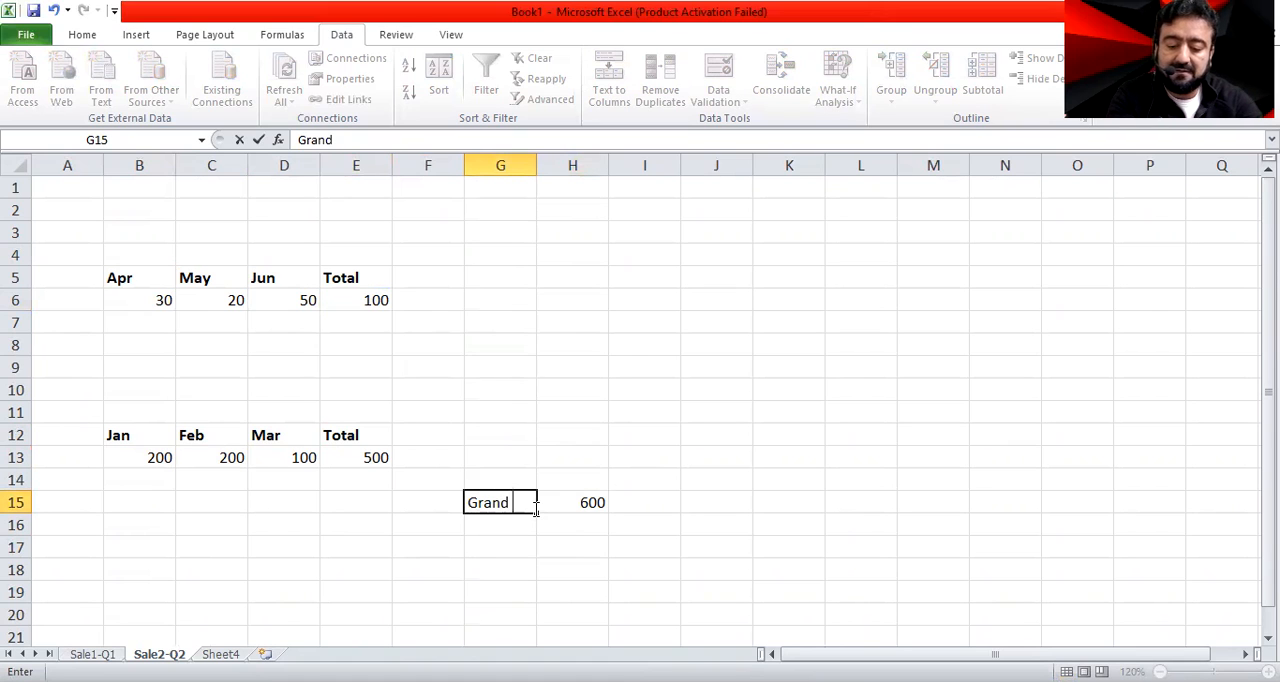
text( Tot)
key(Return)
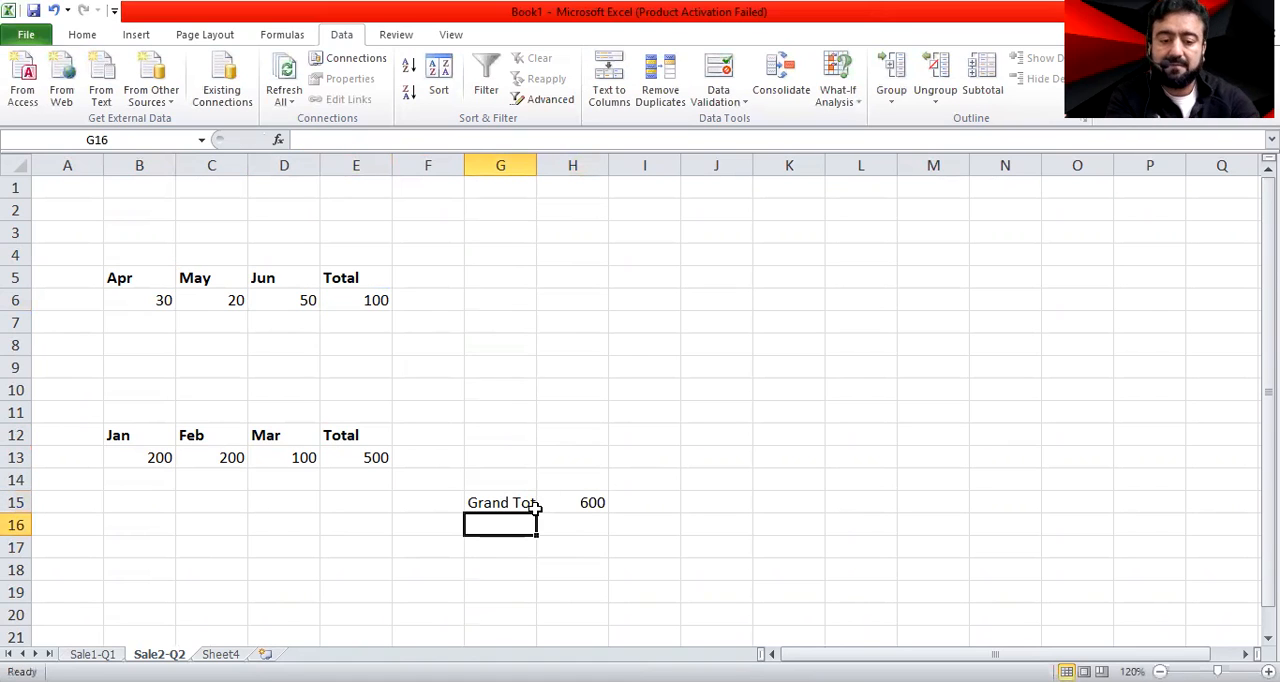
double_click(538, 164)
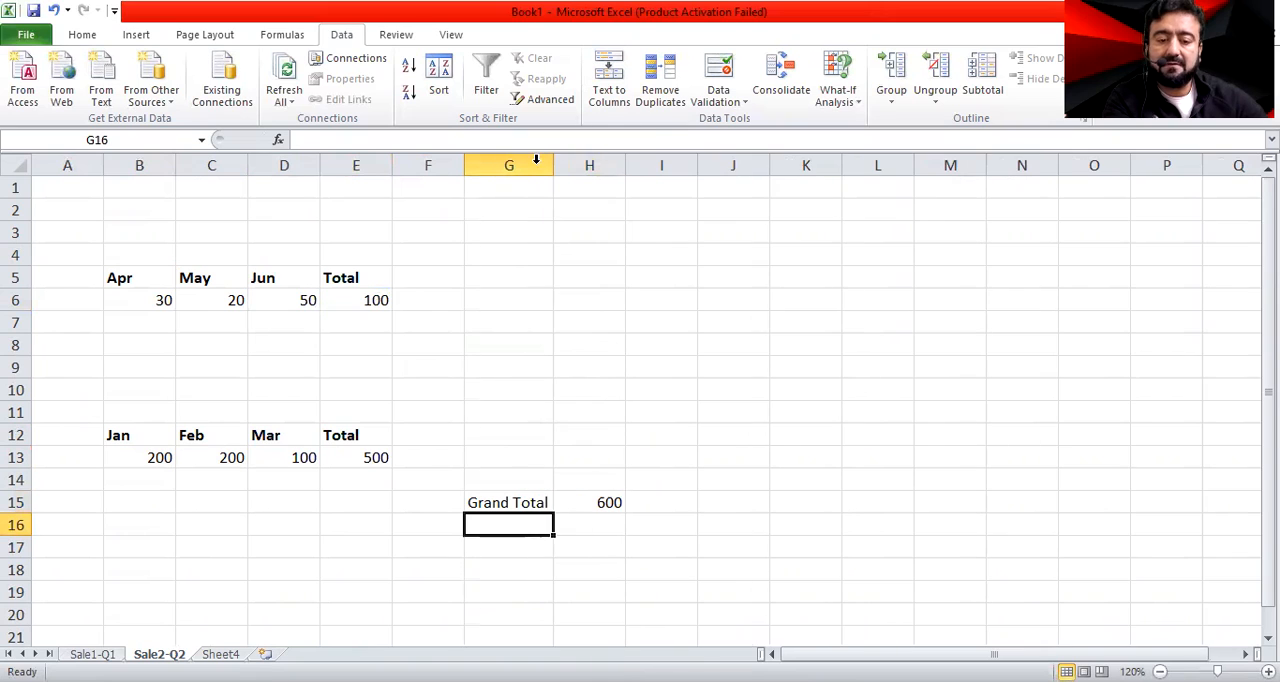
Make the Grand Total label in G15 bold
click(490, 503)
key(ctrl+b)
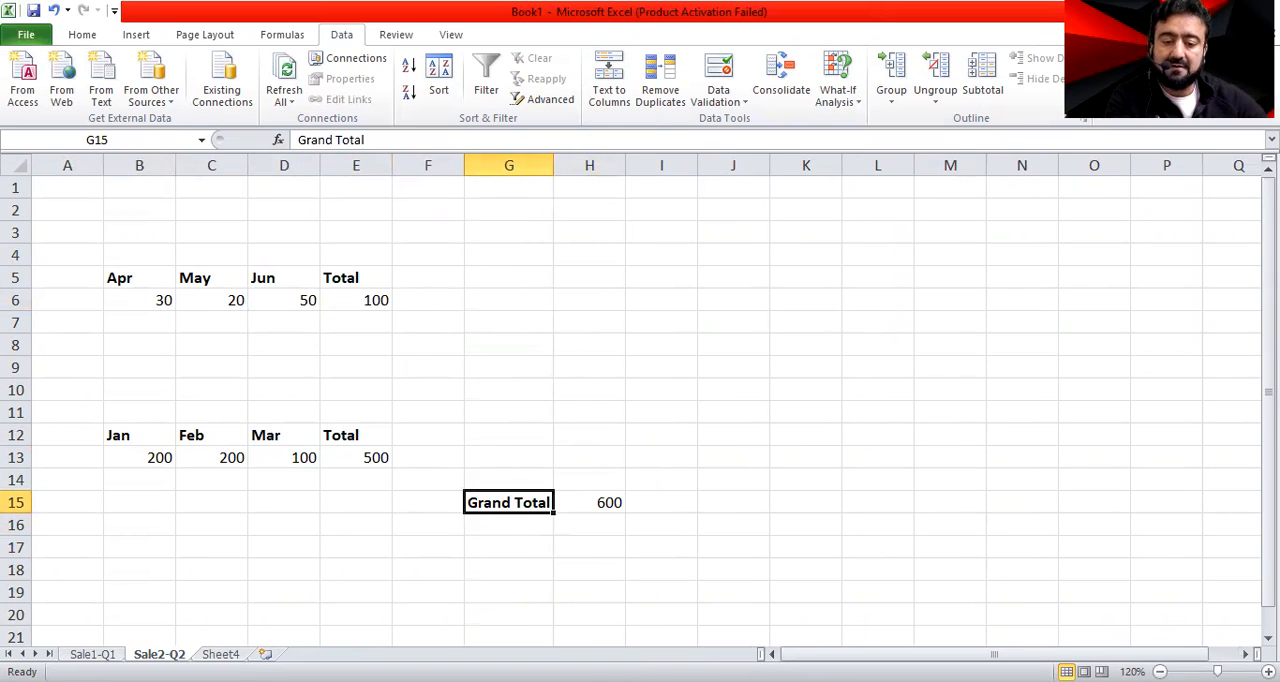
click(520, 575)
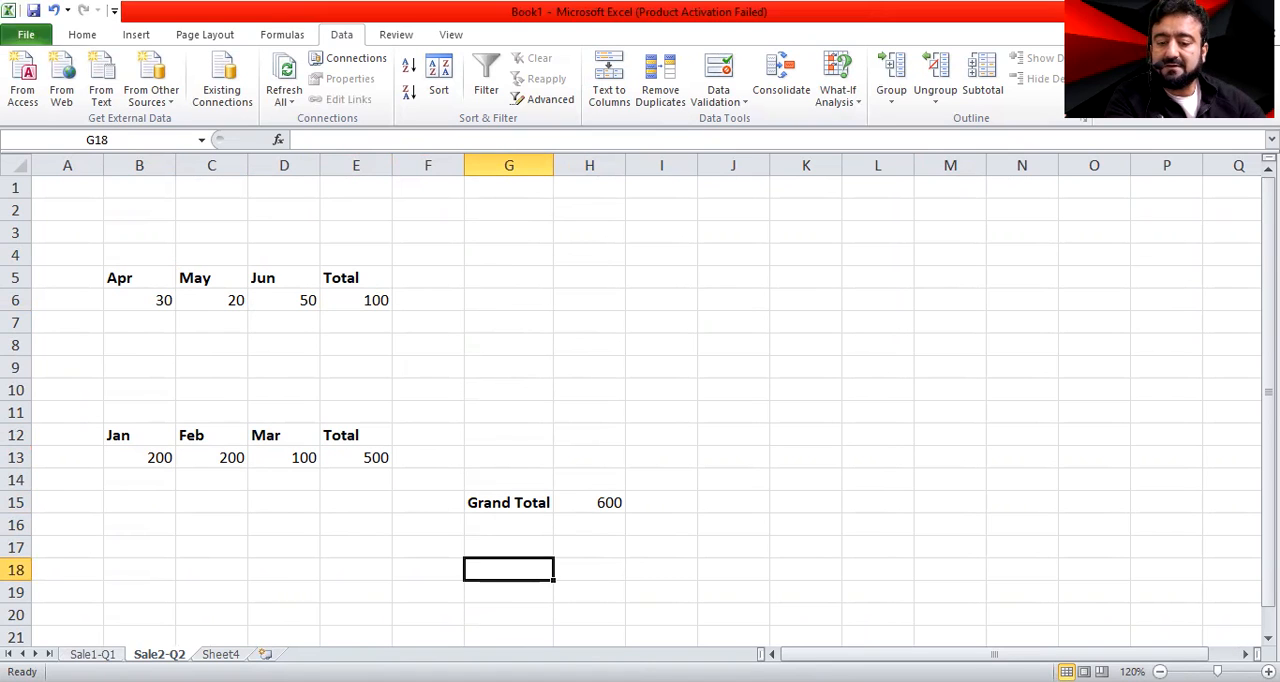
Set the Jan sales value in A10 of the Sale1-Q1 sheet to 2000
click(93, 654)
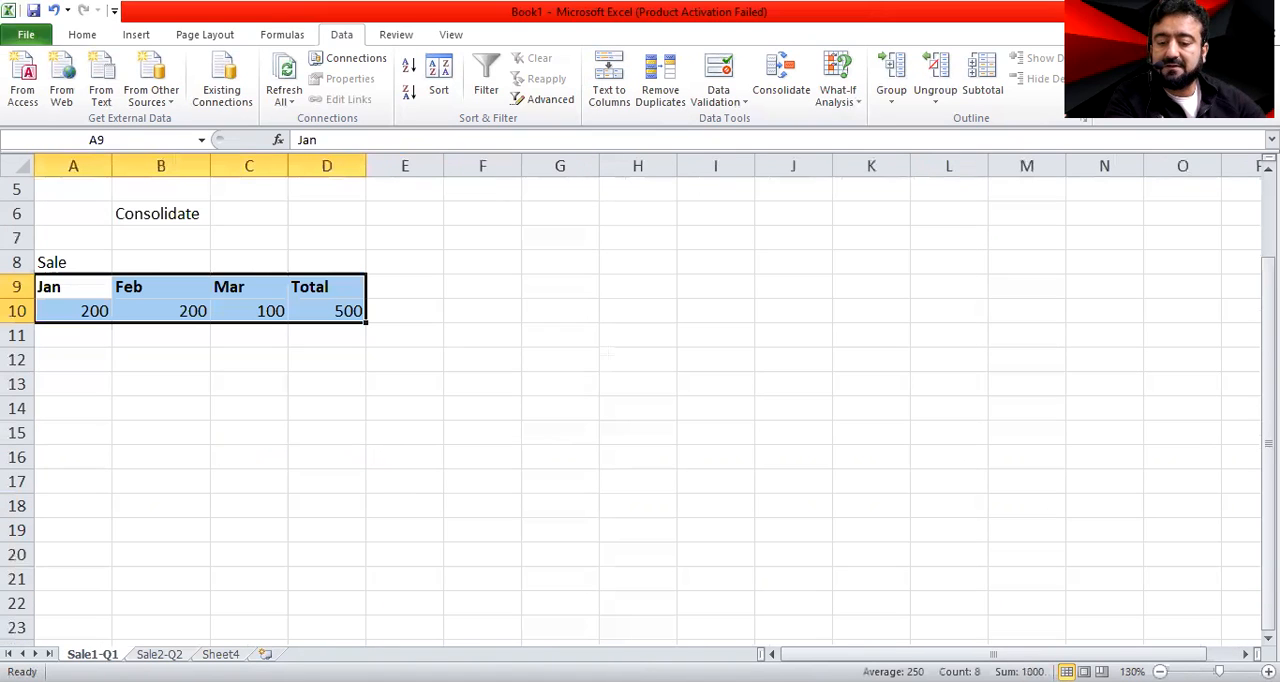
click(96, 311)
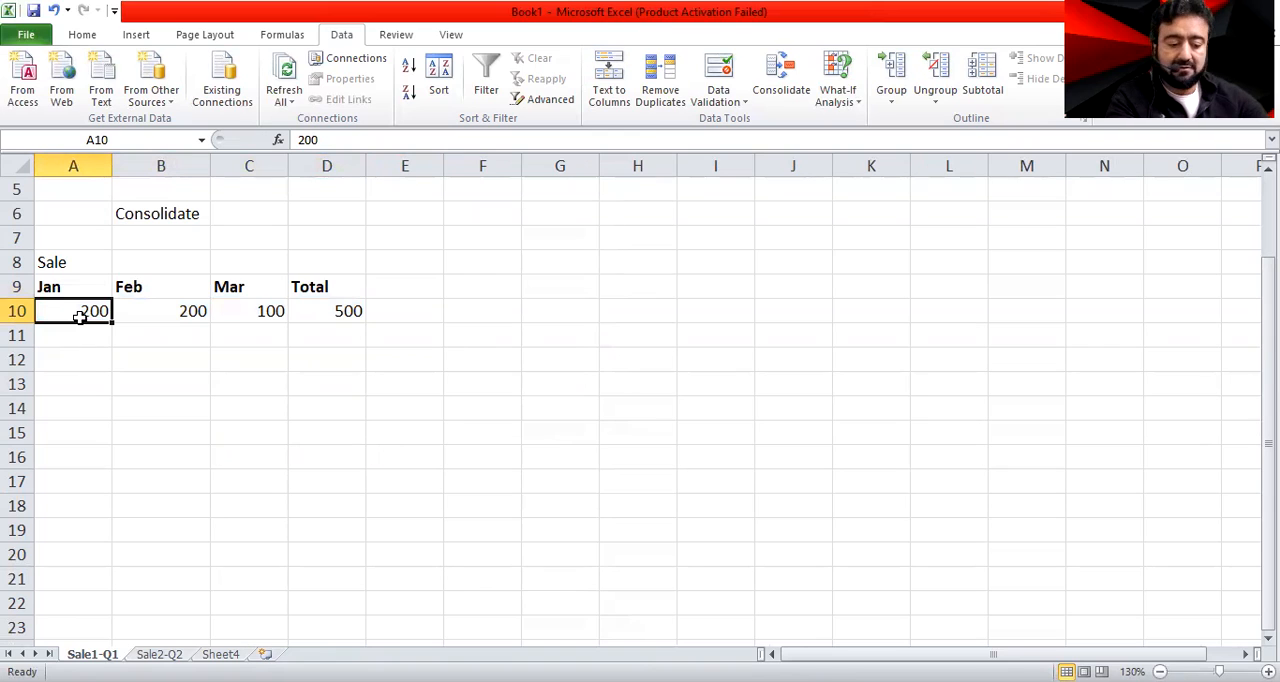
text(200)
key(Return)
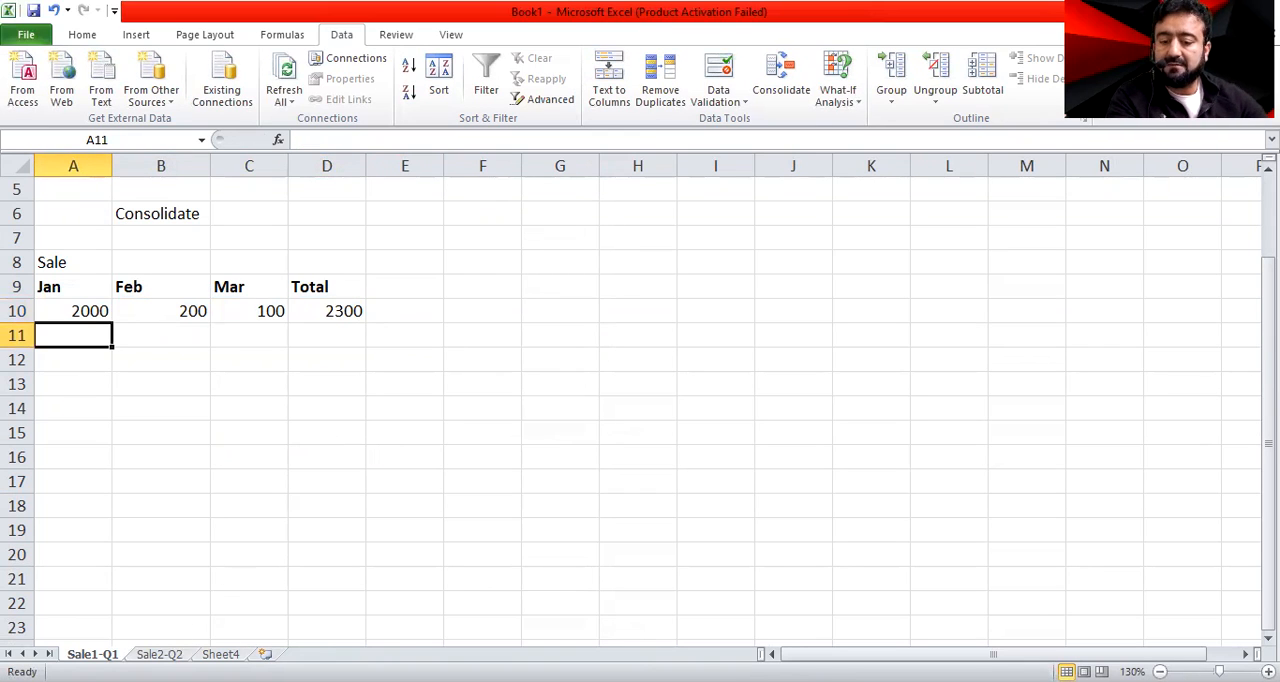
Compare the pasted Jan to Mar table and Grand Total on Sale2-Q2 with the edited source figures on Sale1-Q1
click(159, 654)
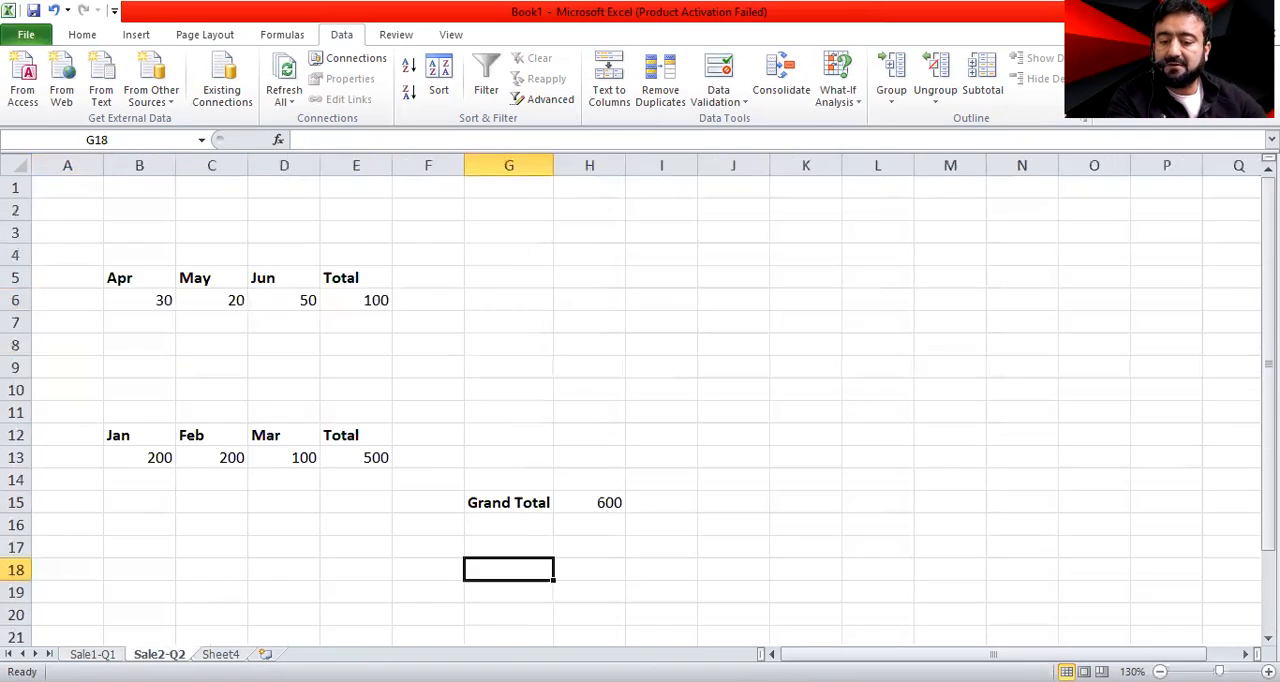
click(130, 455)
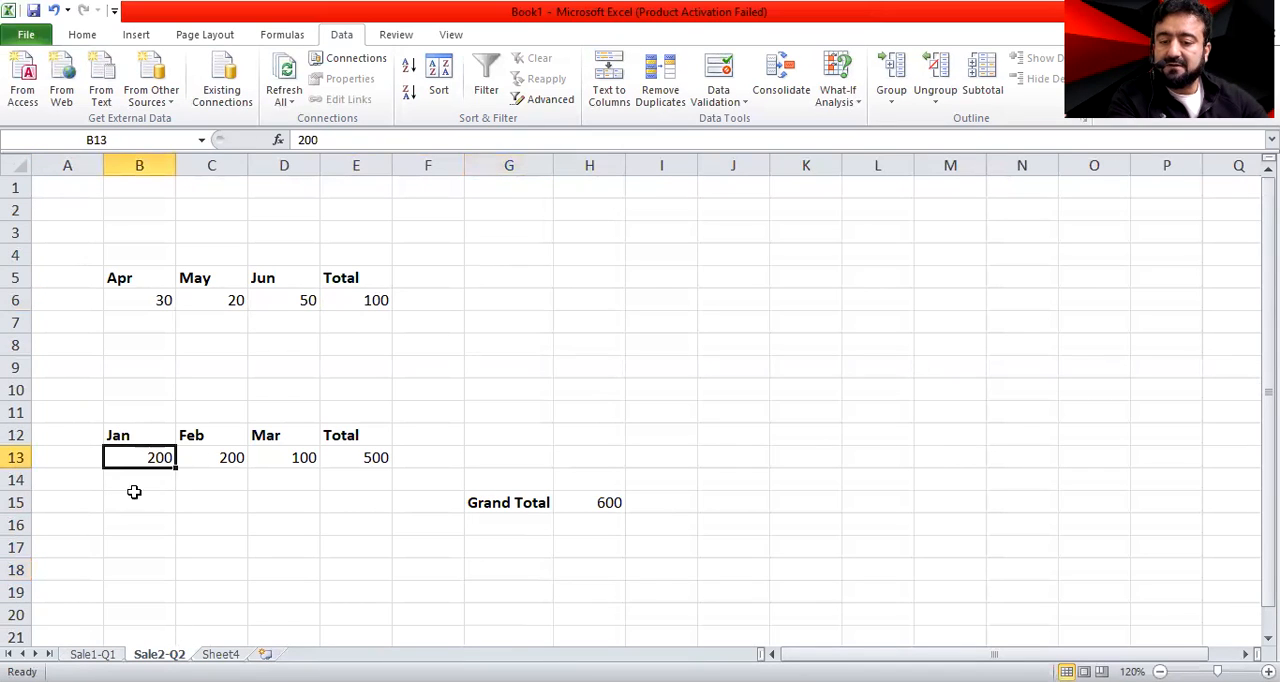
click(589, 503)
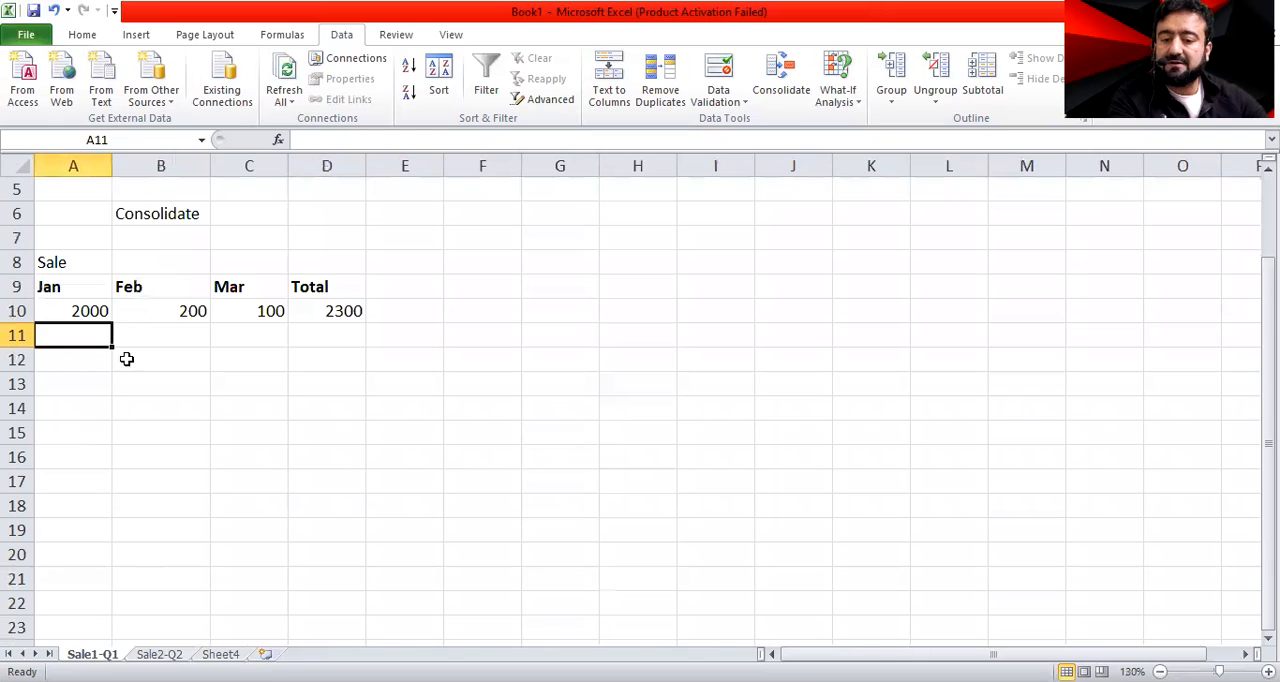
click(90, 311)
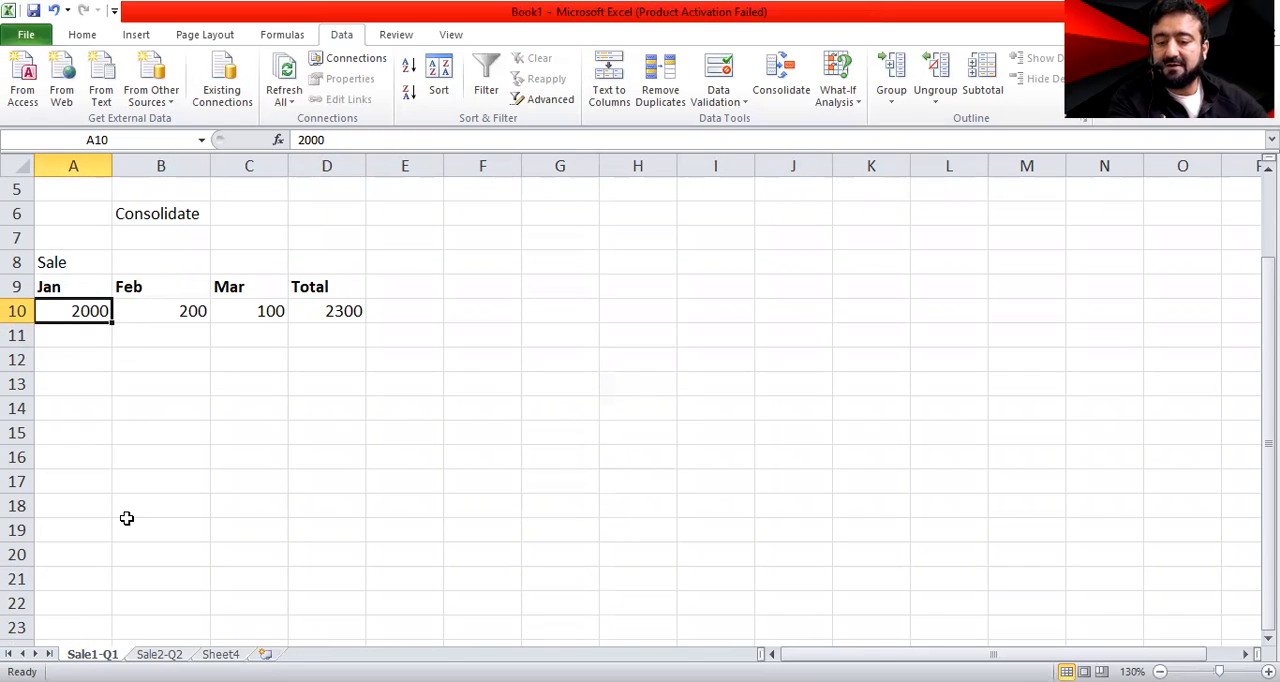
click(221, 654)
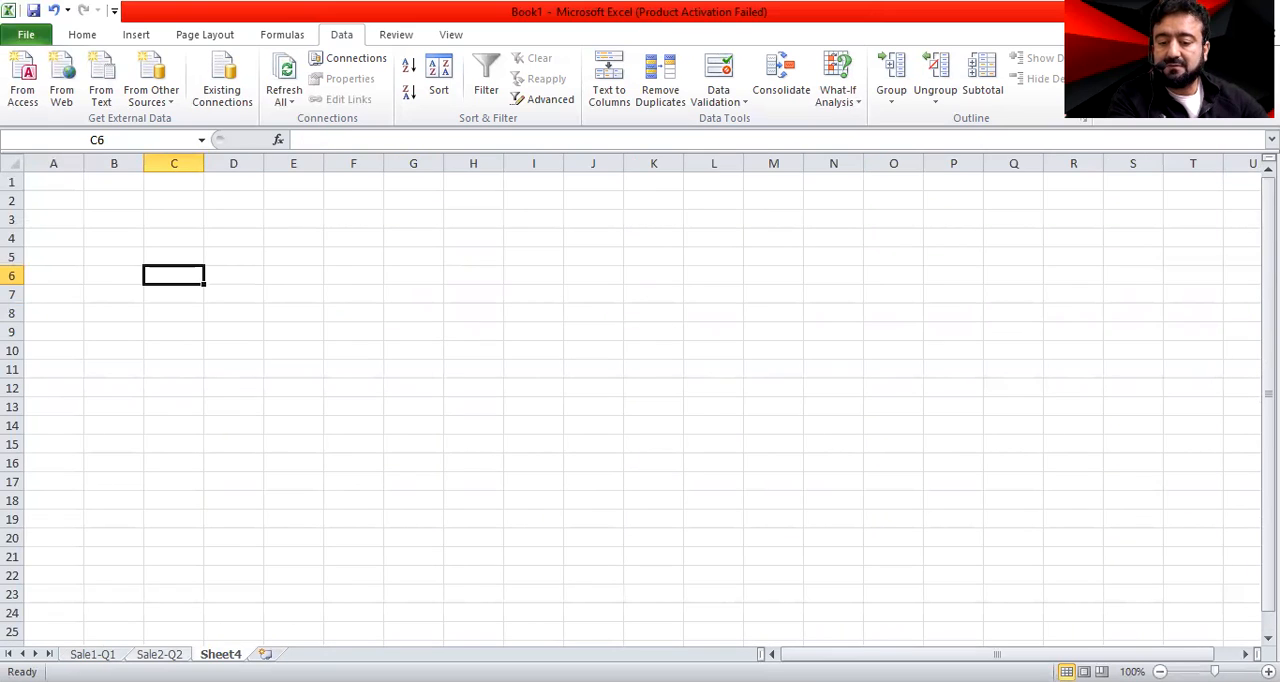
click(159, 654)
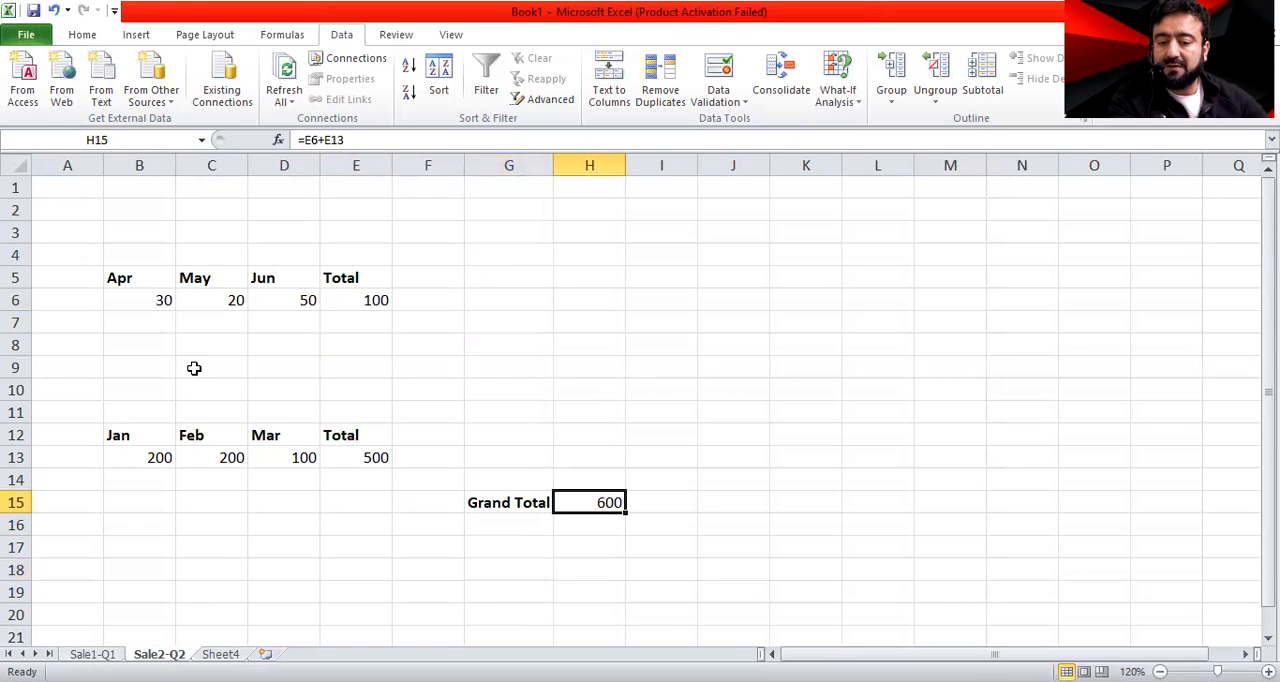
click(122, 455)
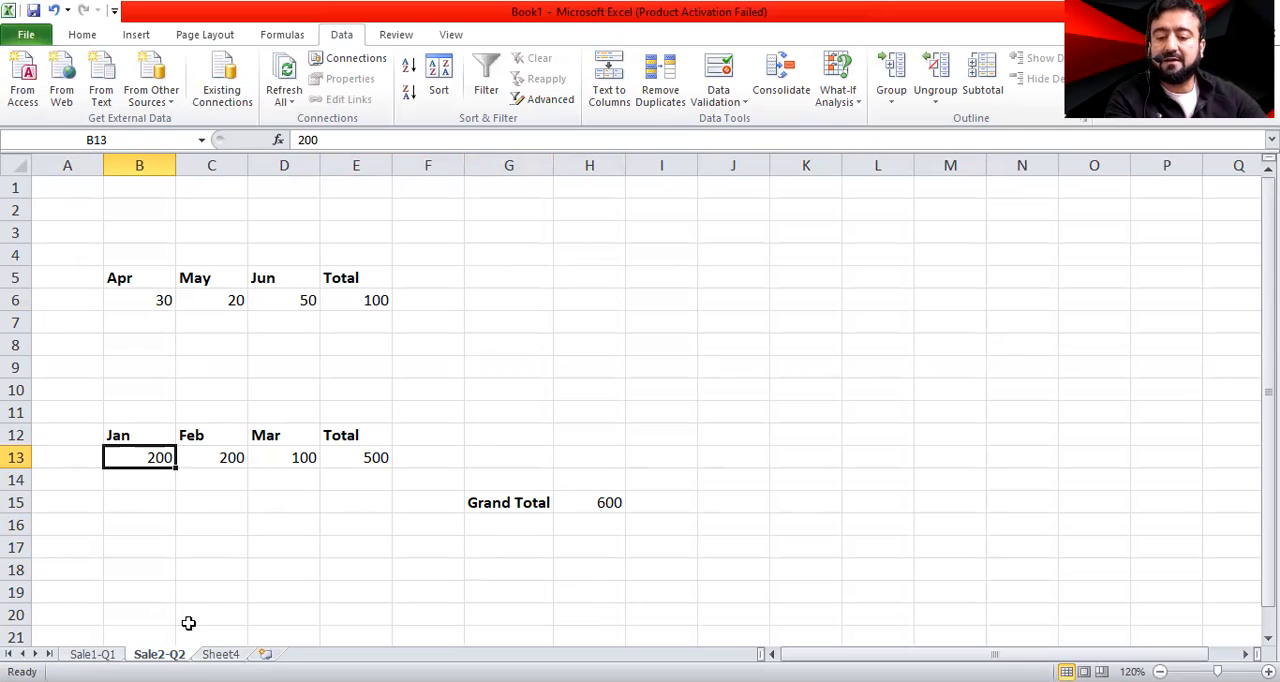
drag(84, 410, 372, 451)
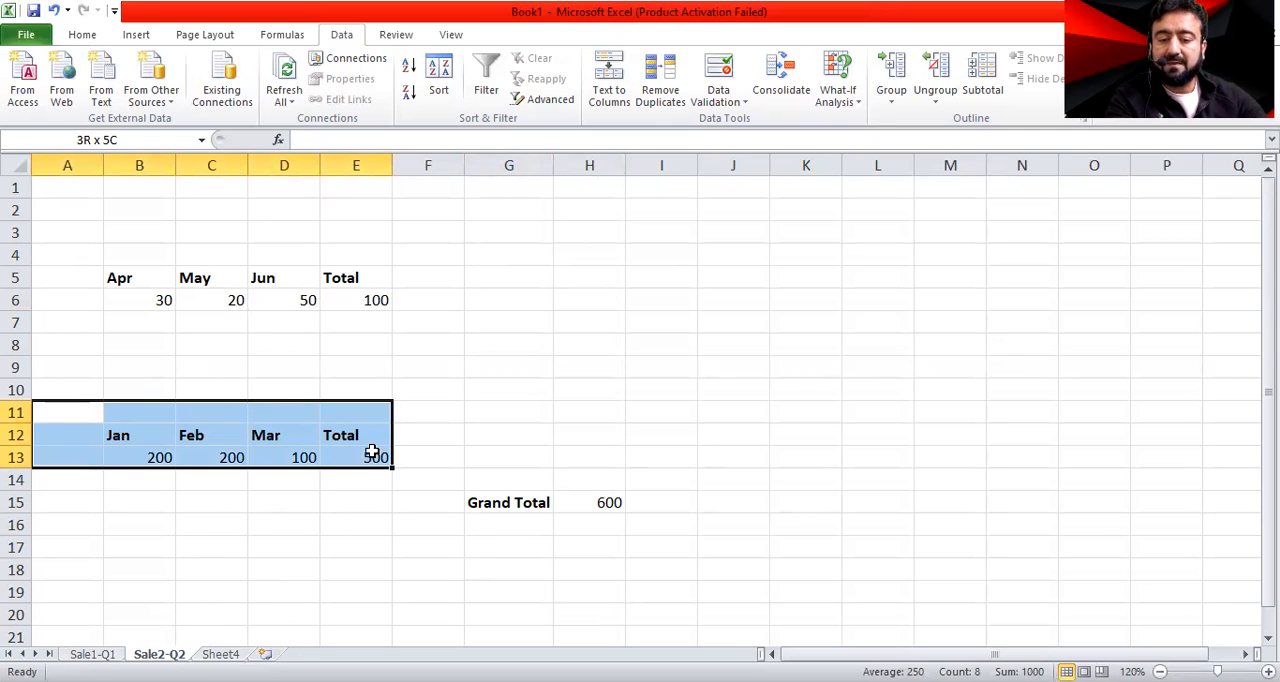
click(290, 545)
Open the Consolidate tool for cell C6 of the blank Sheet4 and choose Sum as its function
key(ctrl+Page_Down)
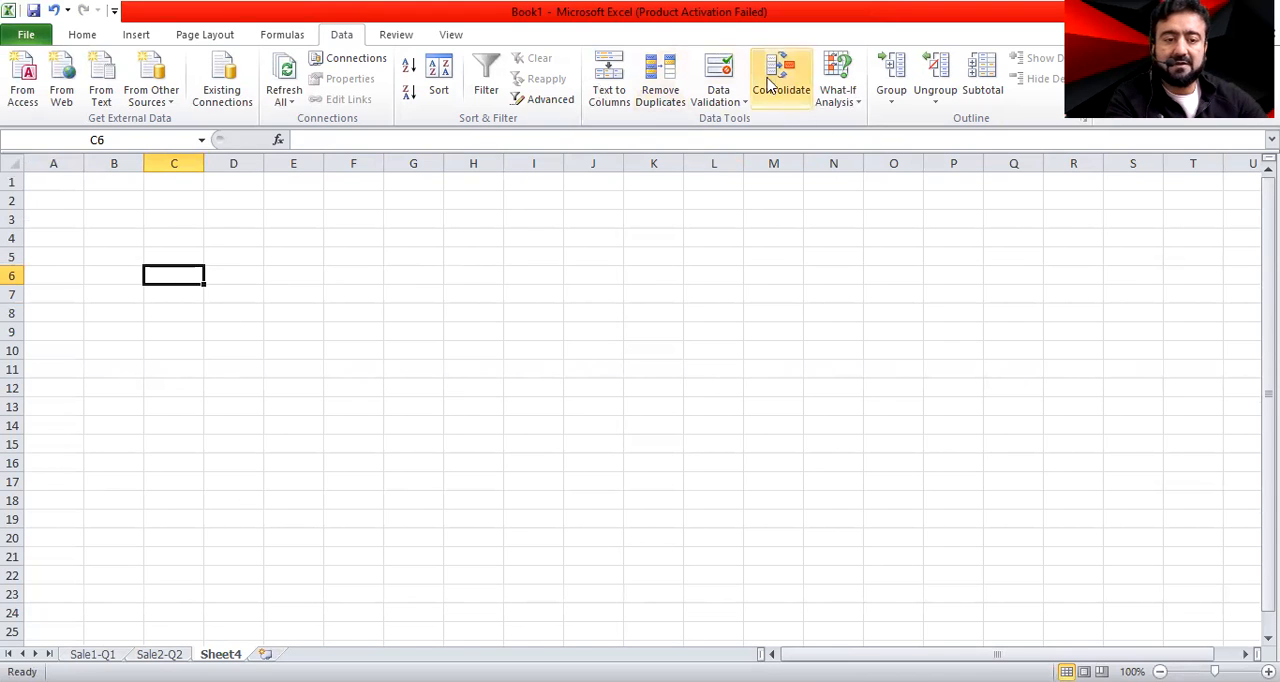
click(355, 60)
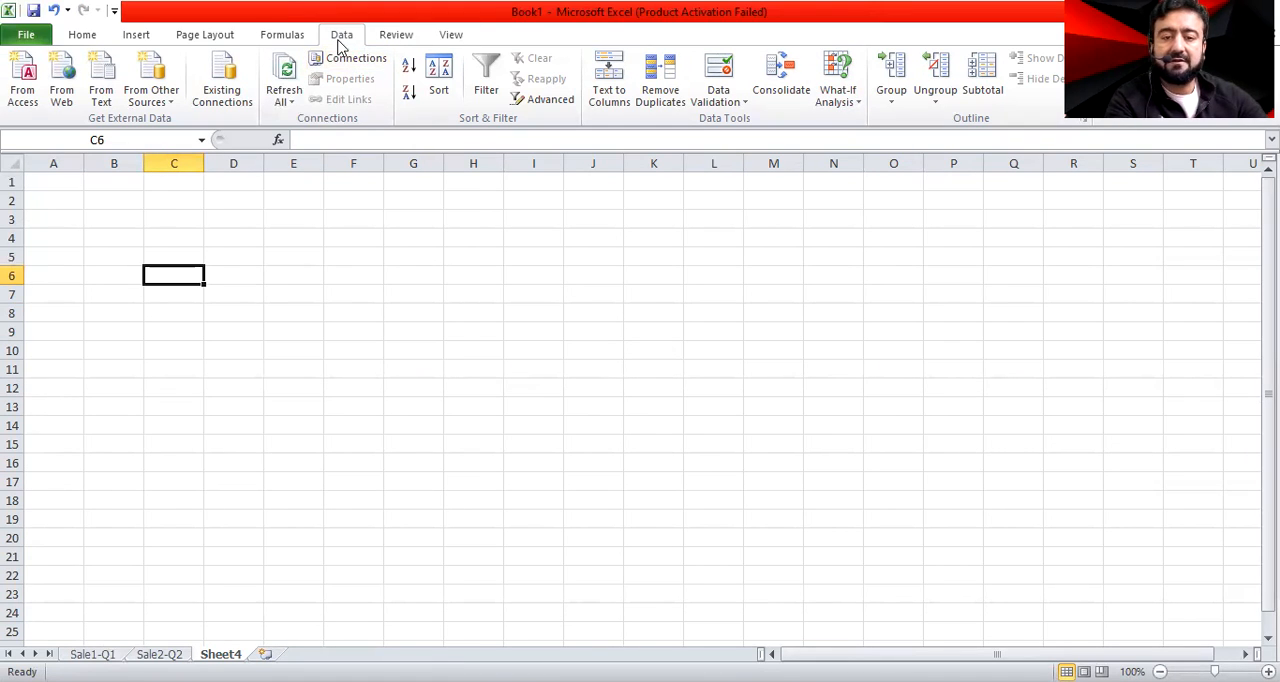
click(61, 39)
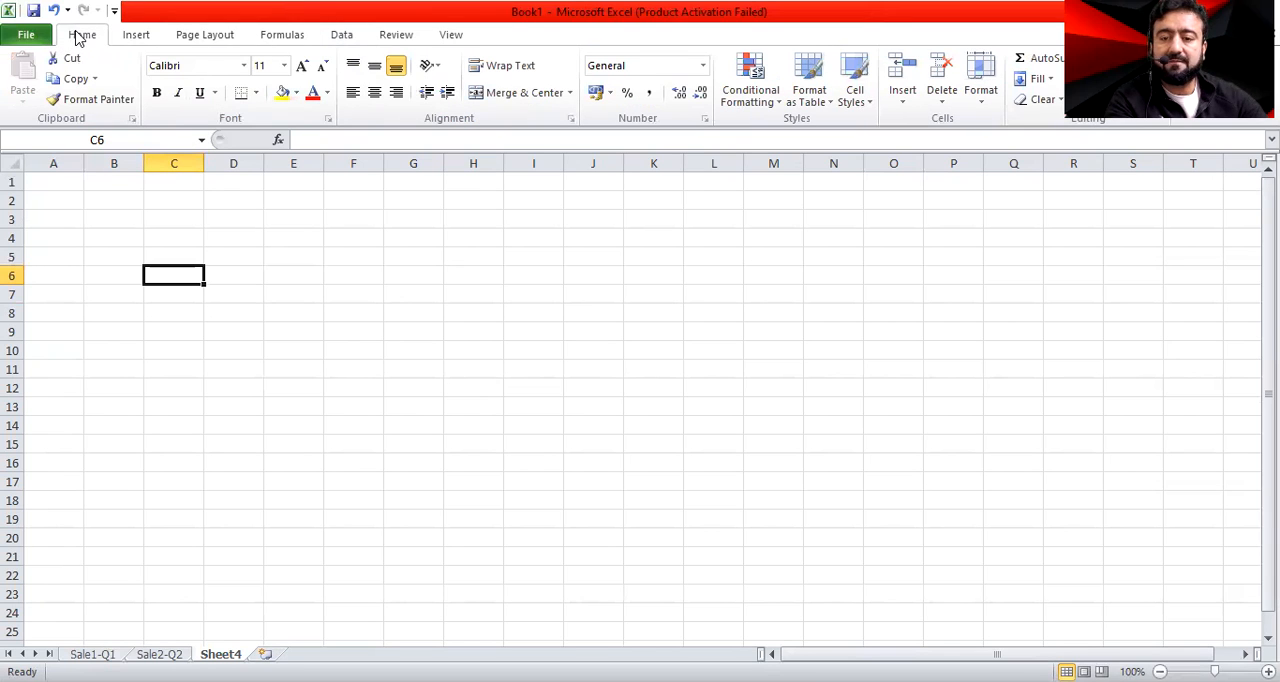
click(341, 34)
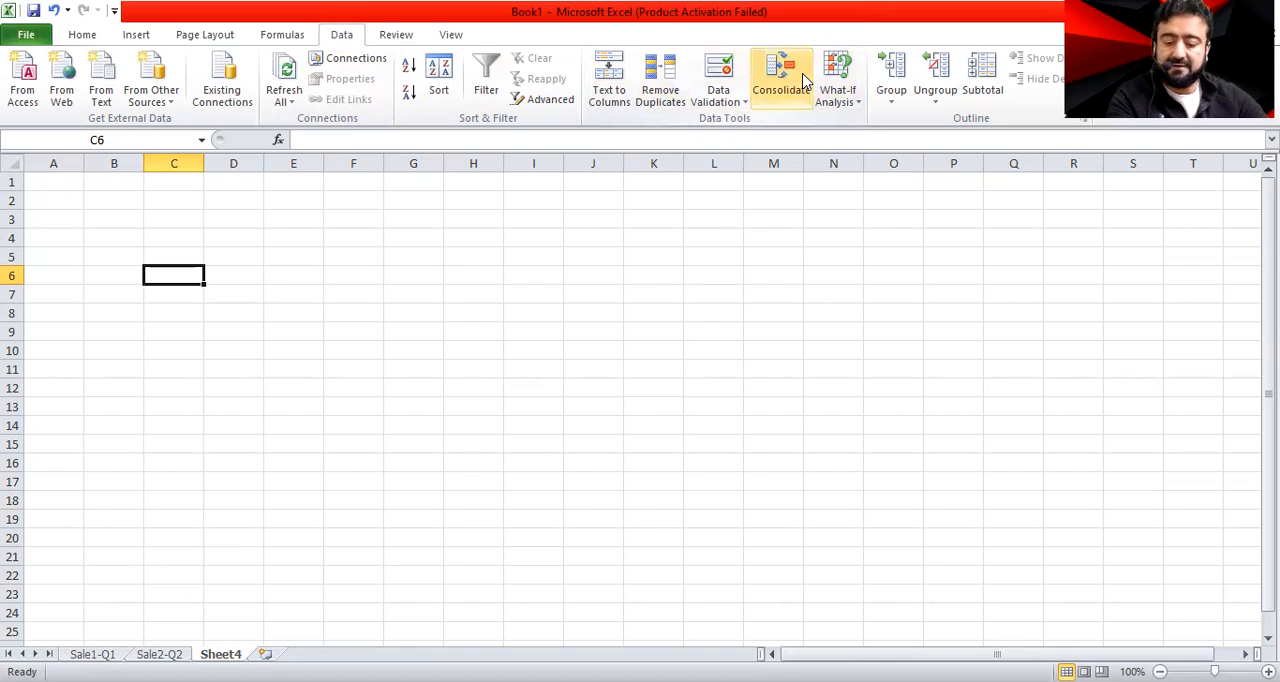
click(781, 80)
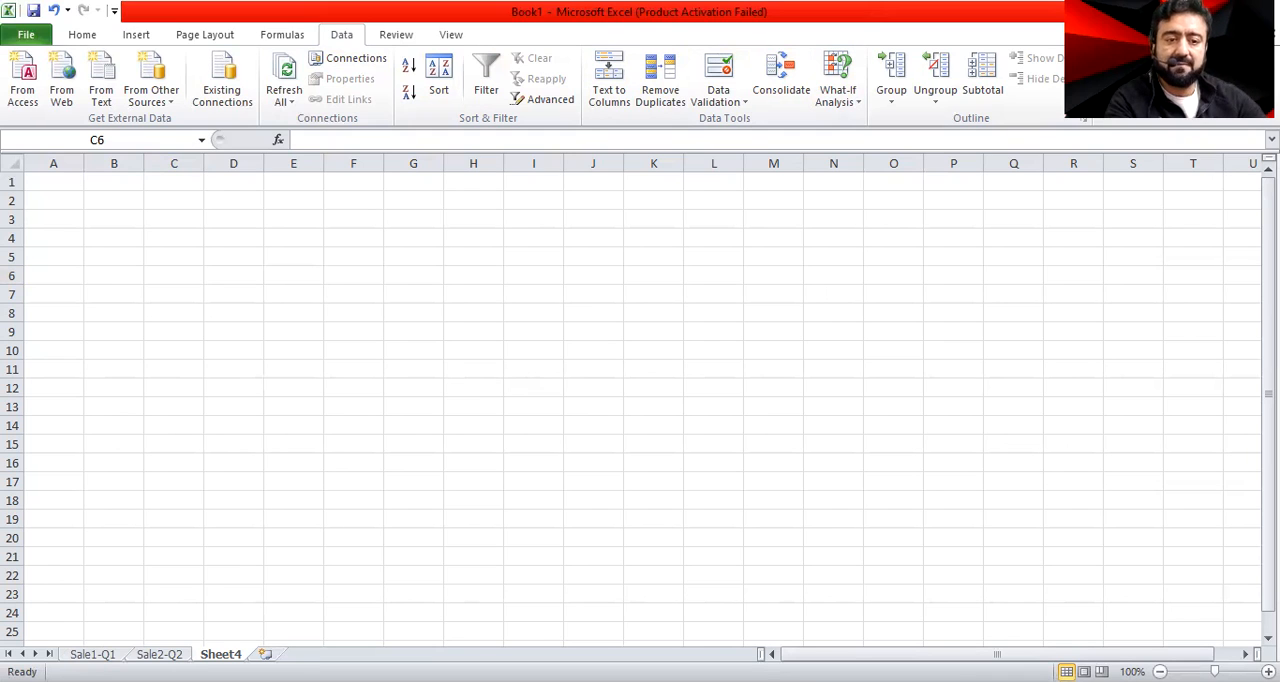
click(796, 96)
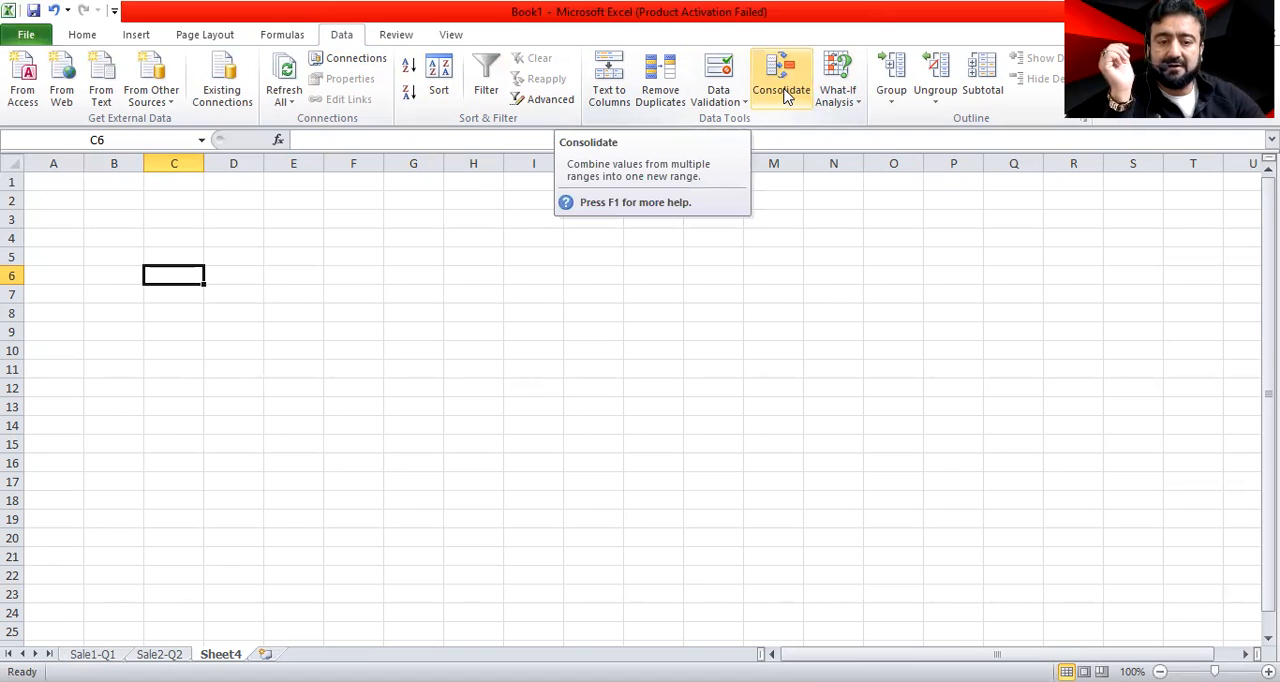
click(786, 93)
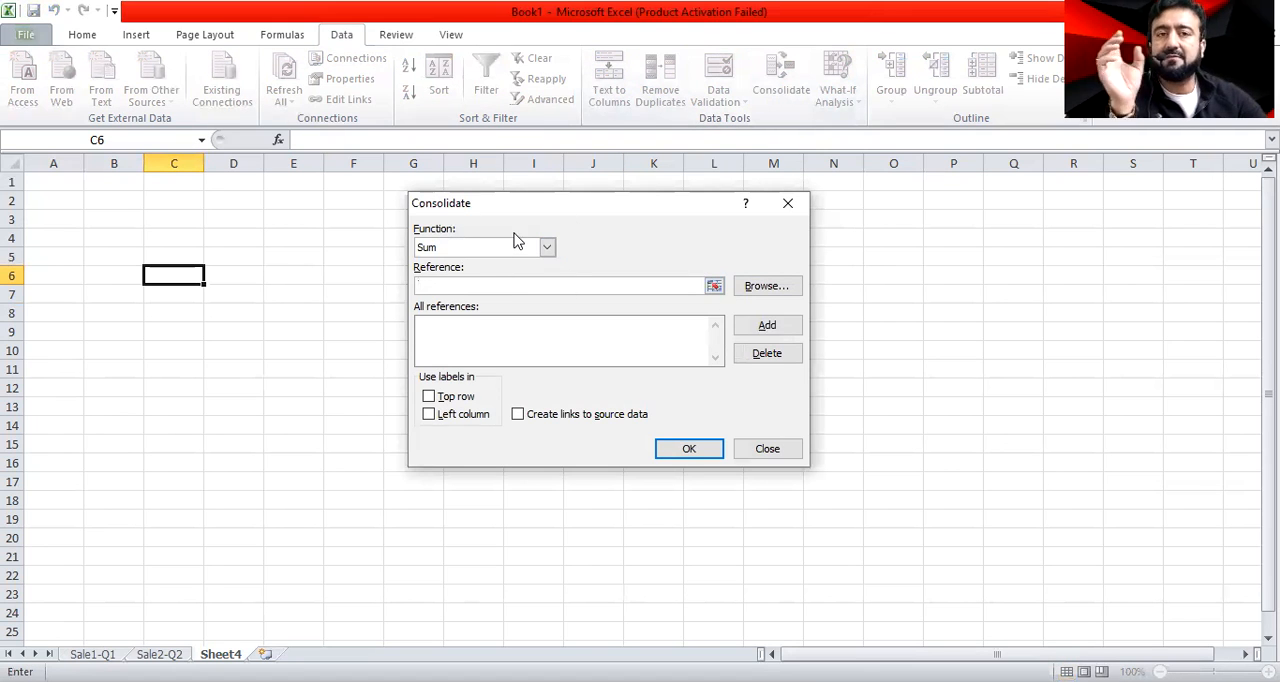
click(548, 250)
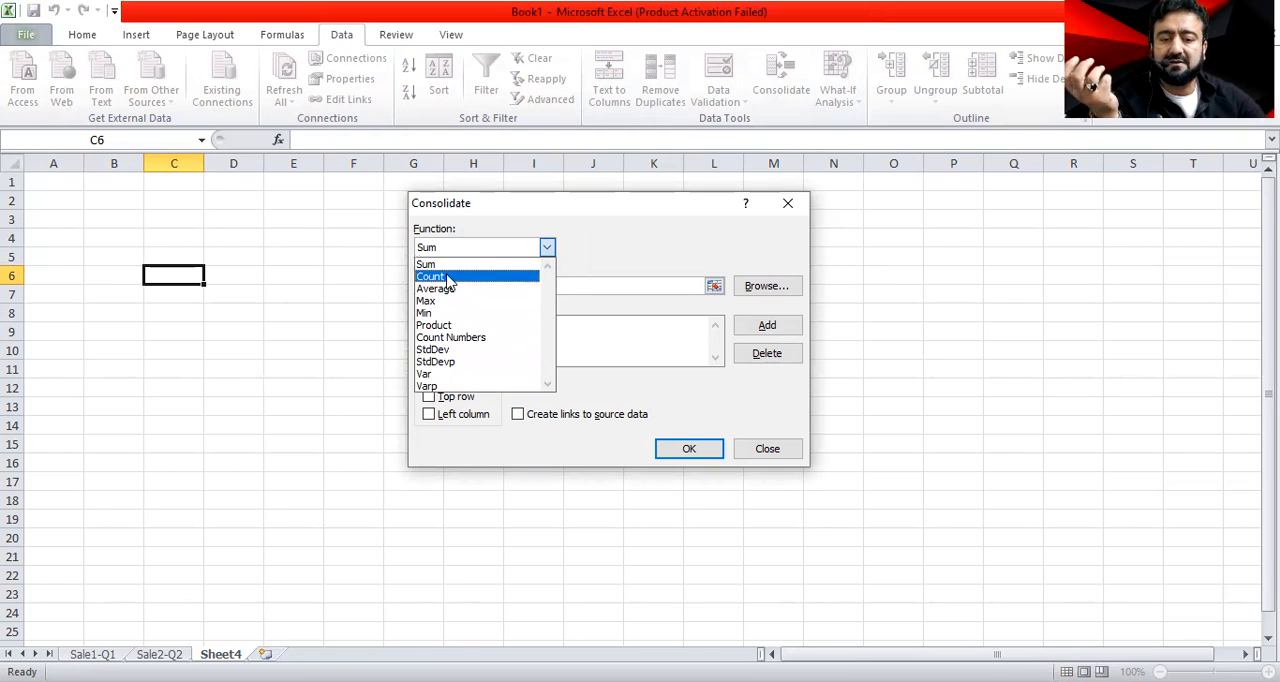
click(520, 264)
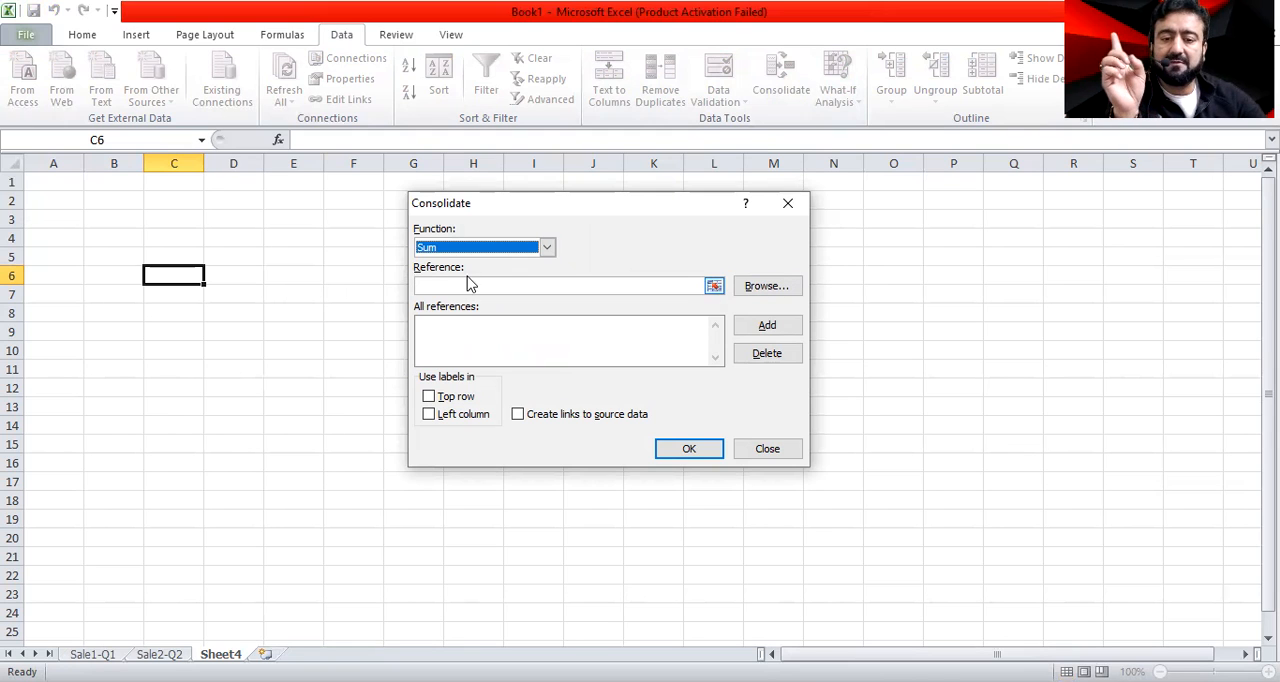
Add the Jan to Mar sales table A9:D10 of Sale1-Q1 to the consolidation references
click(714, 286)
click(92, 654)
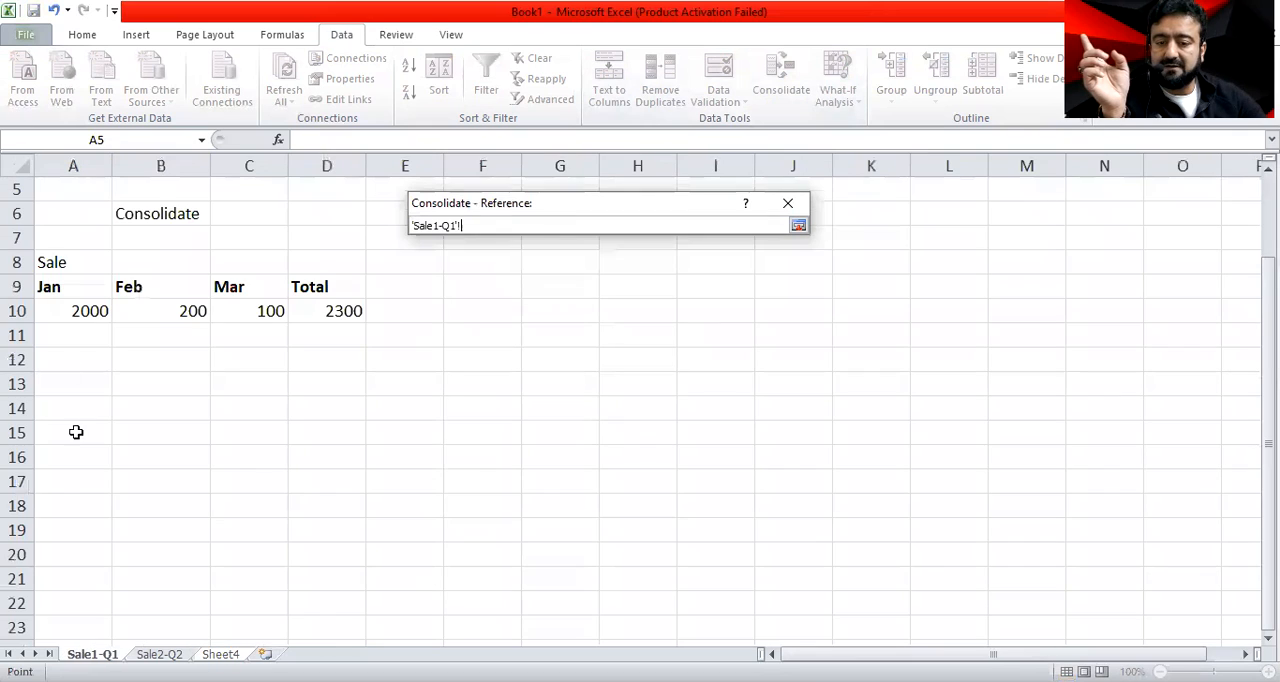
drag(65, 288, 203, 289)
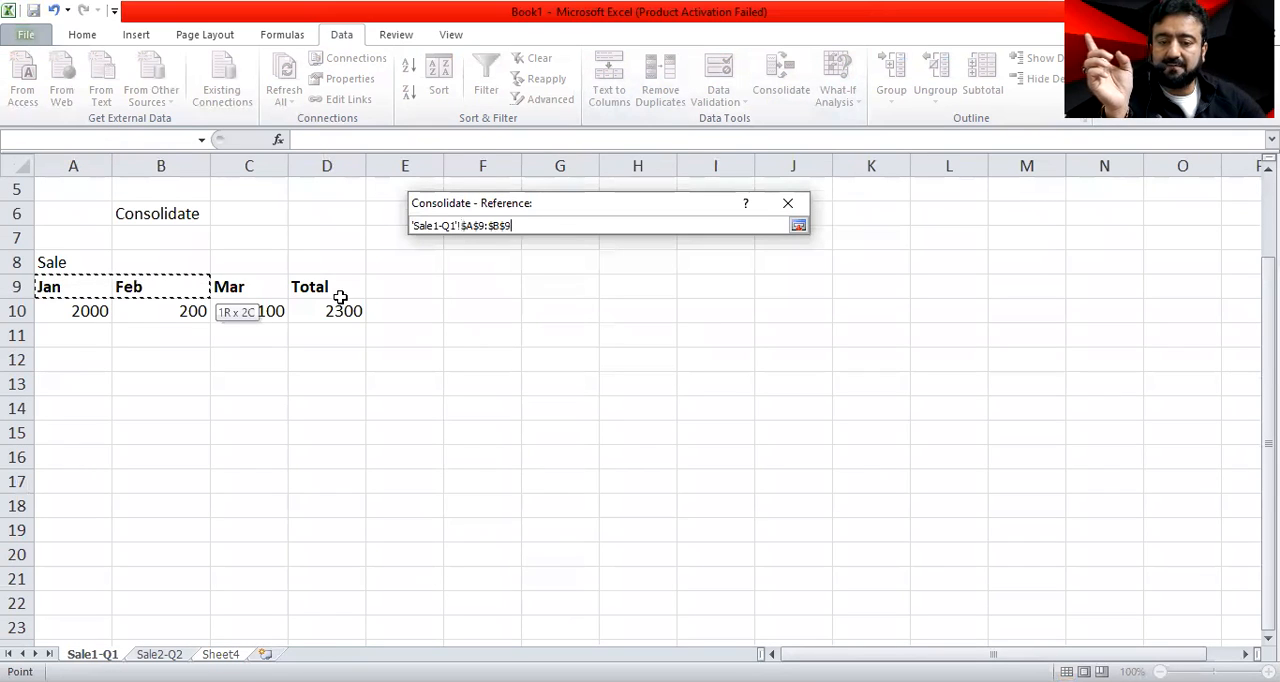
drag(340, 297, 343, 312)
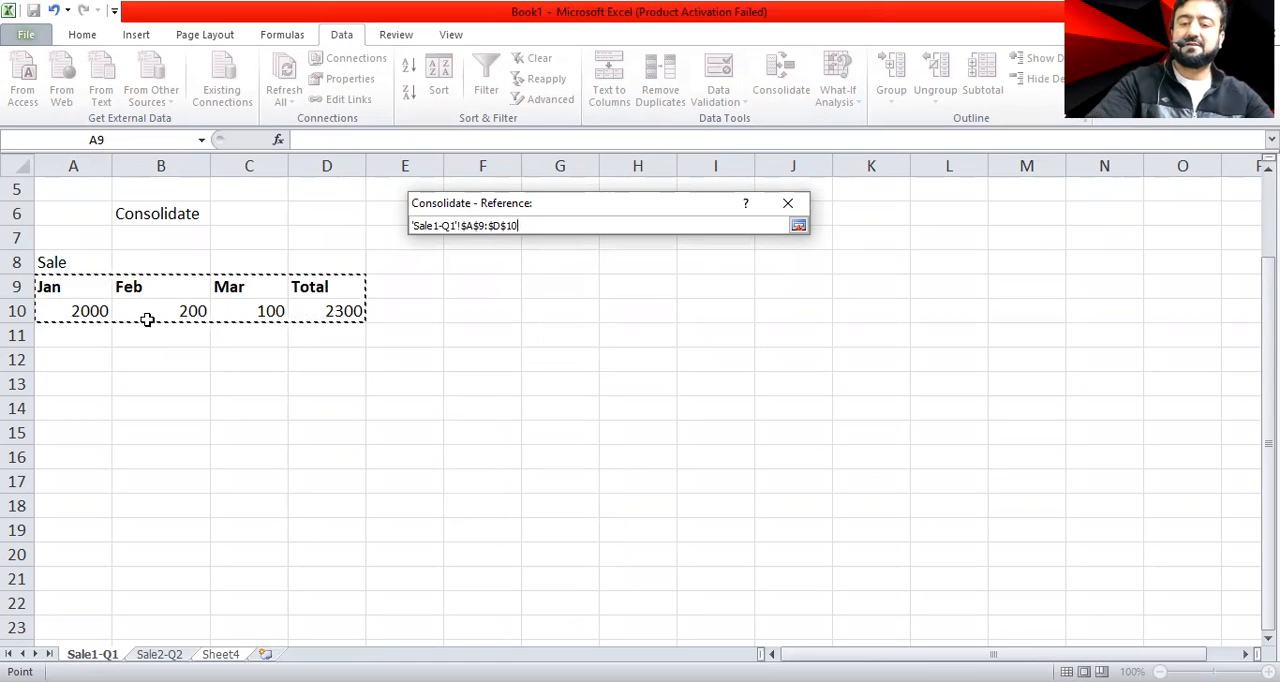
click(798, 226)
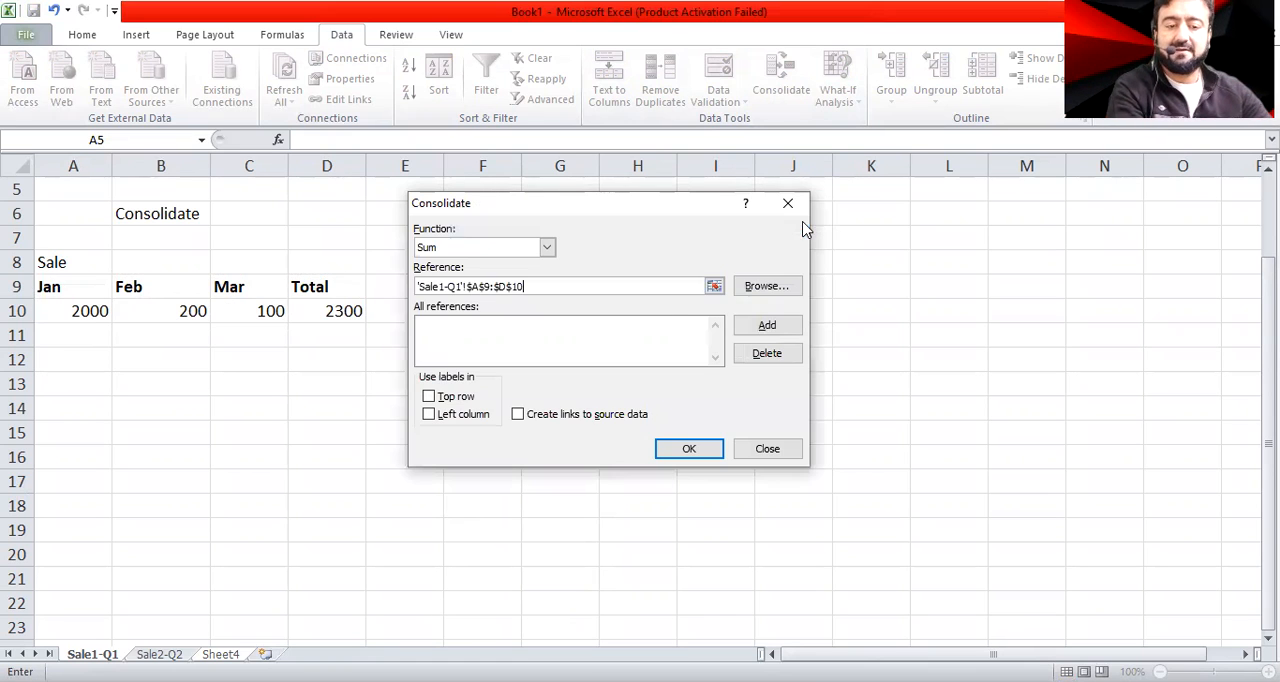
click(766, 327)
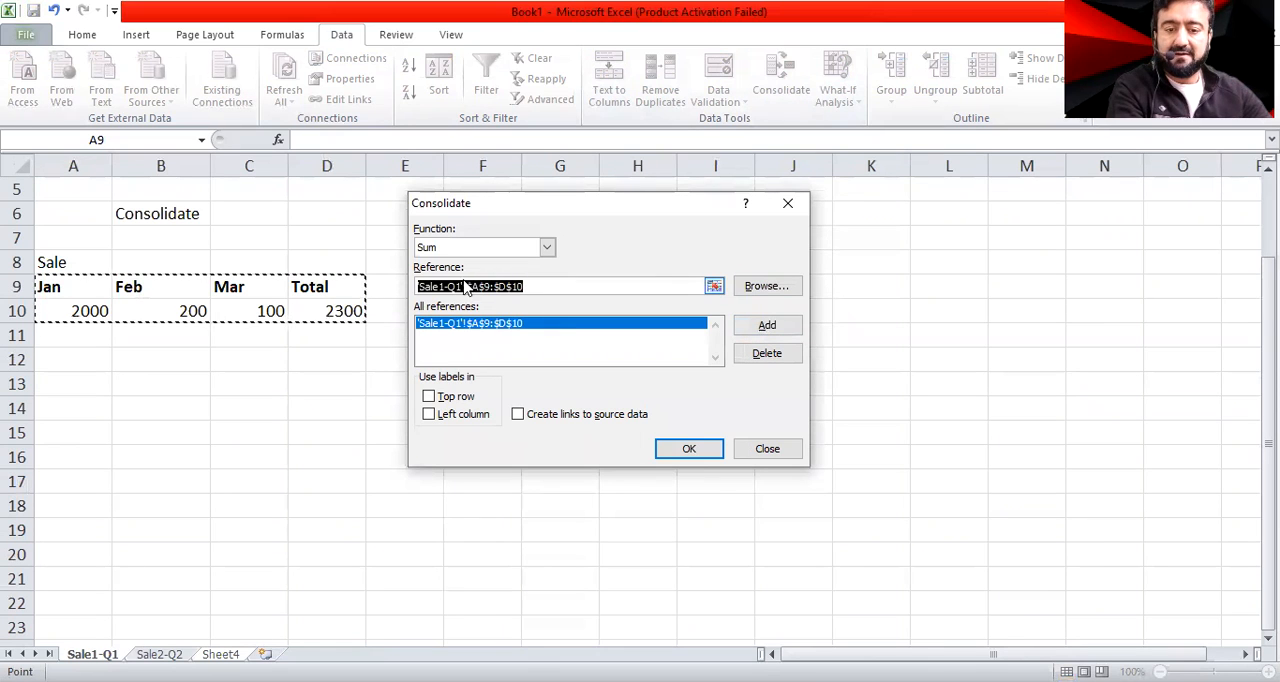
Add the Apr to Jun sales table B5:E6 of Sale2-Q2 to the consolidation references
click(714, 286)
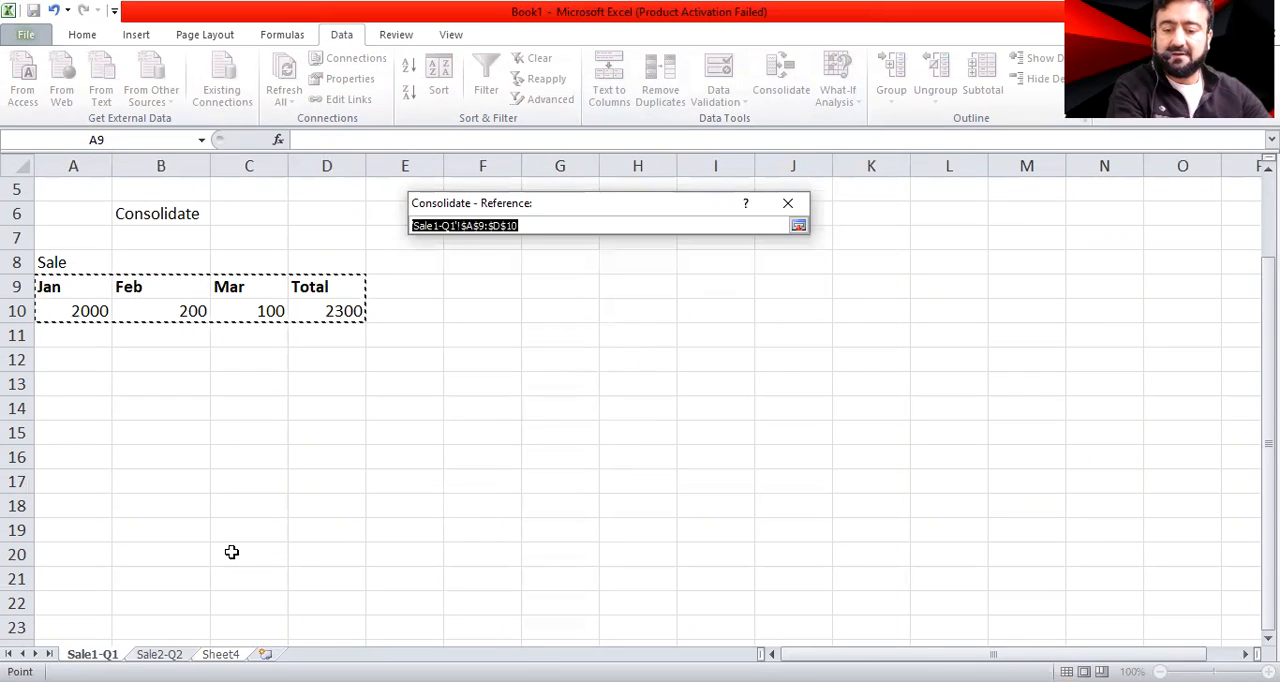
click(157, 652)
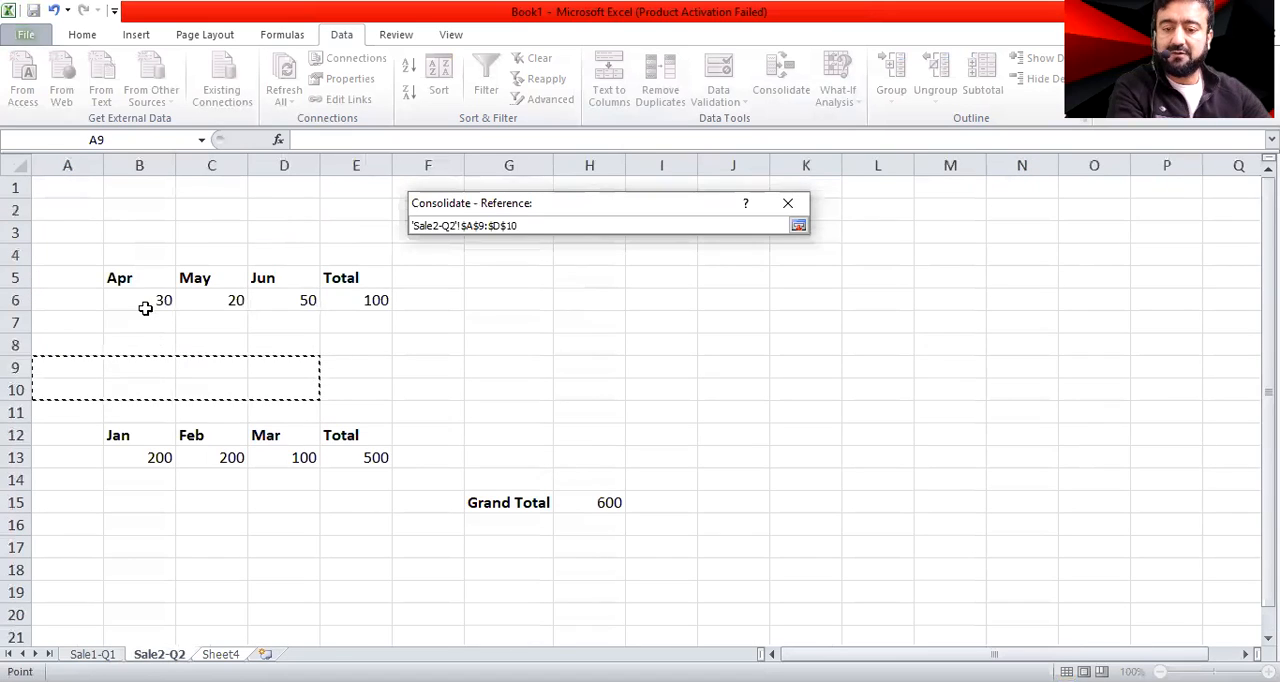
drag(133, 277, 367, 300)
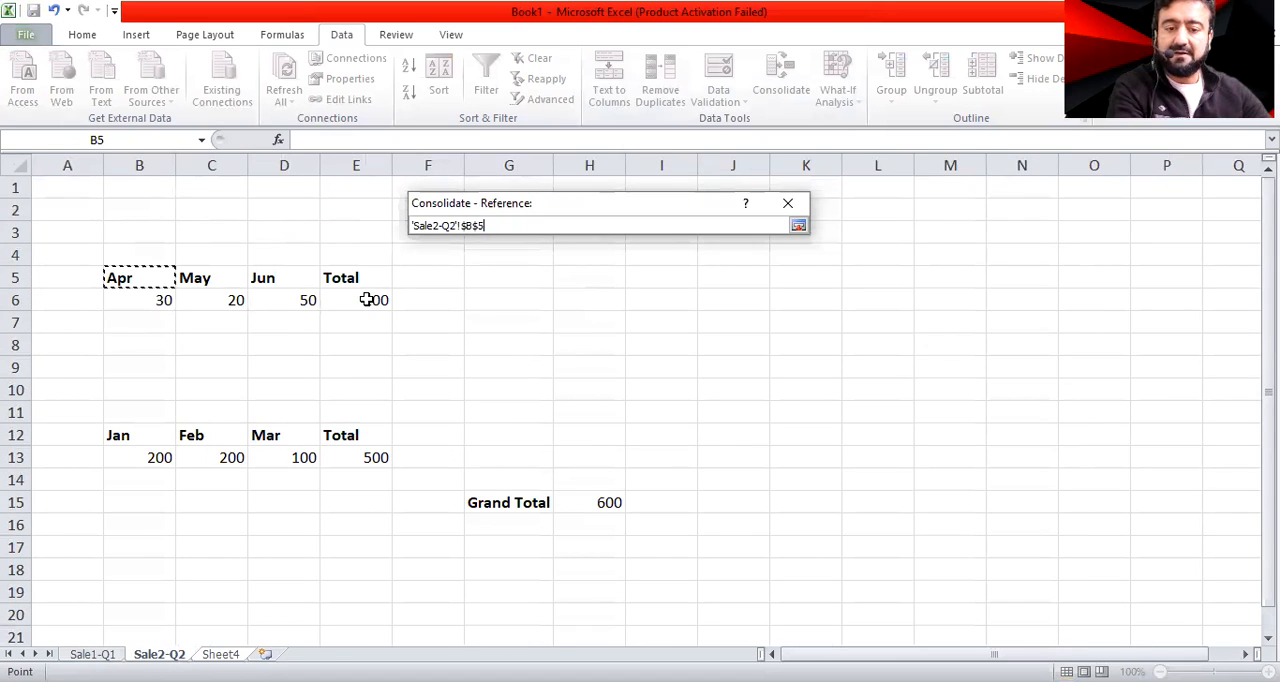
click(798, 225)
click(786, 331)
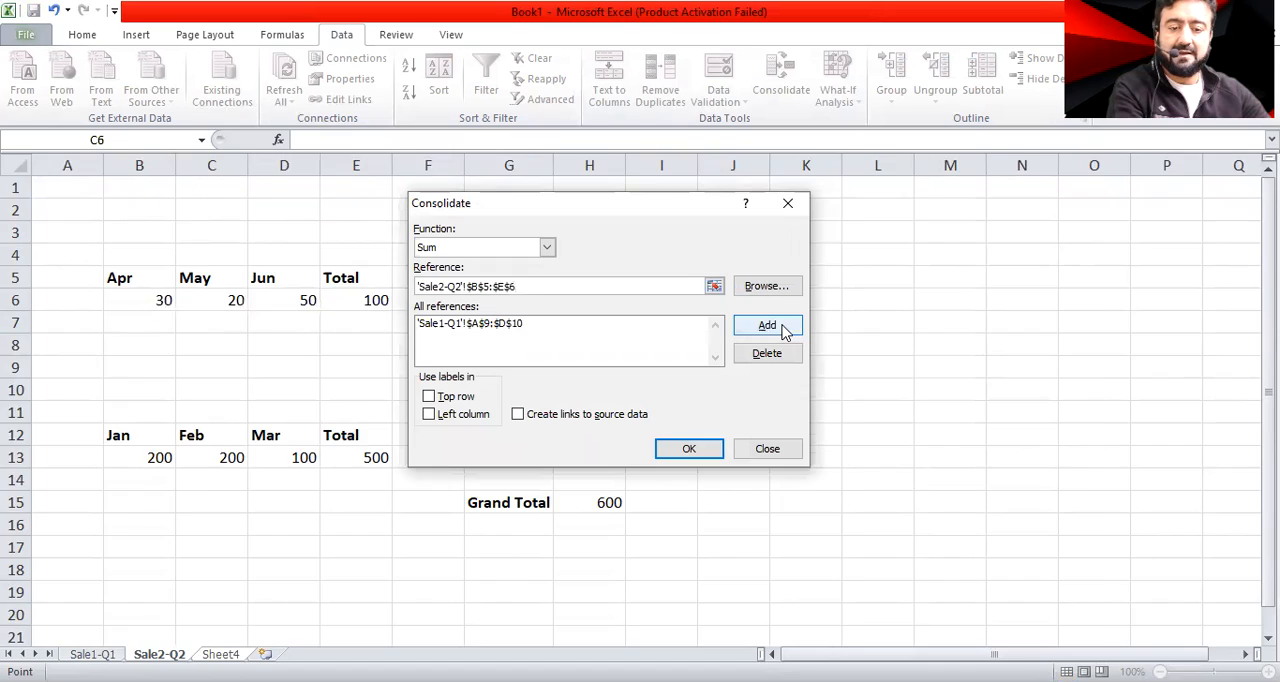
Use top row labels, create links to source data, and run the consolidation into Sheet4
click(429, 397)
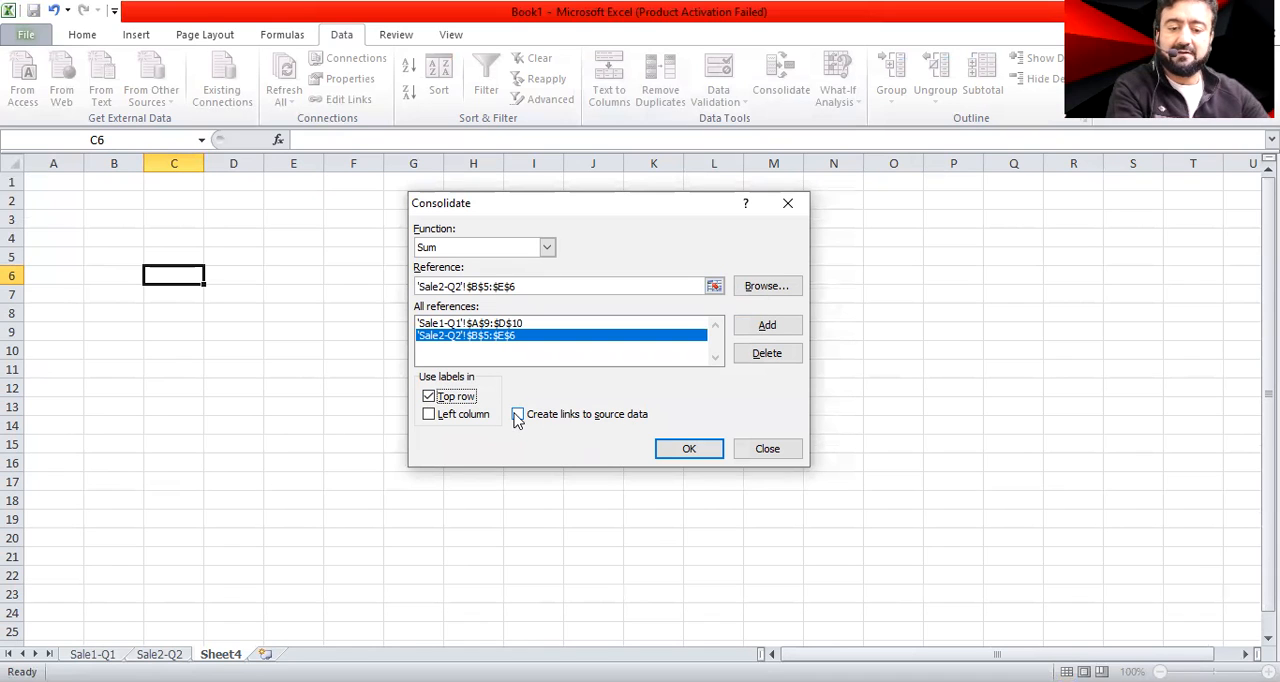
click(517, 416)
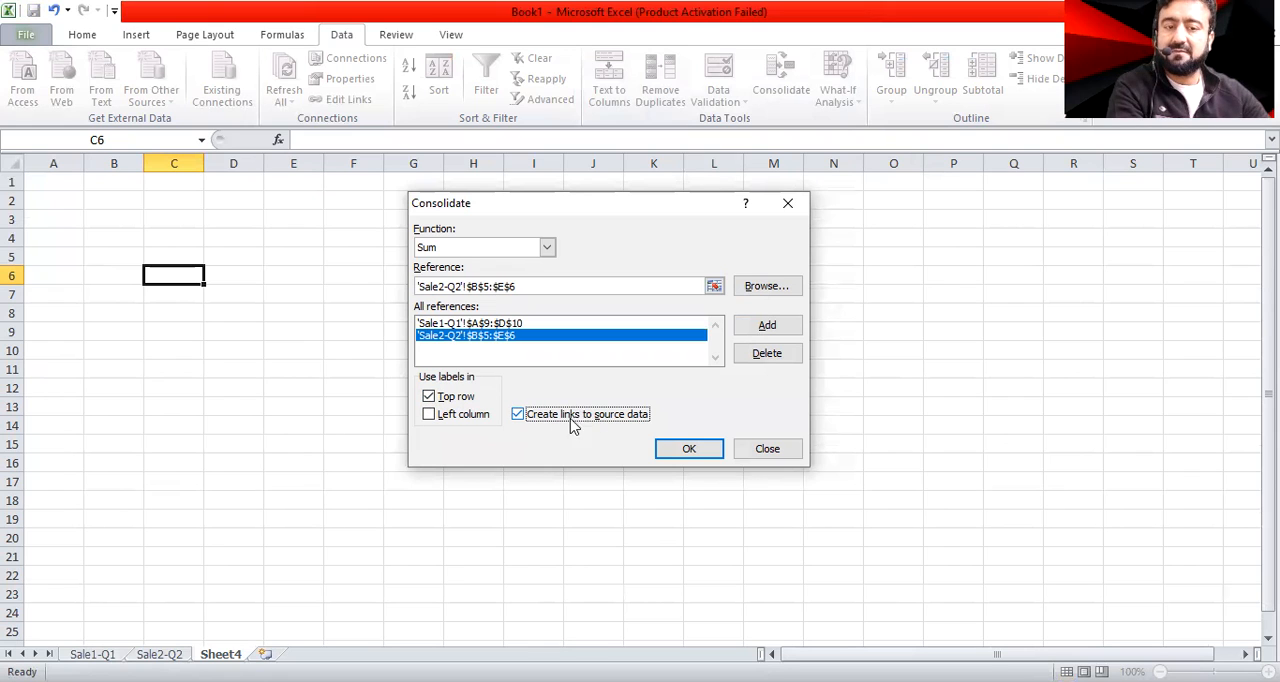
click(692, 452)
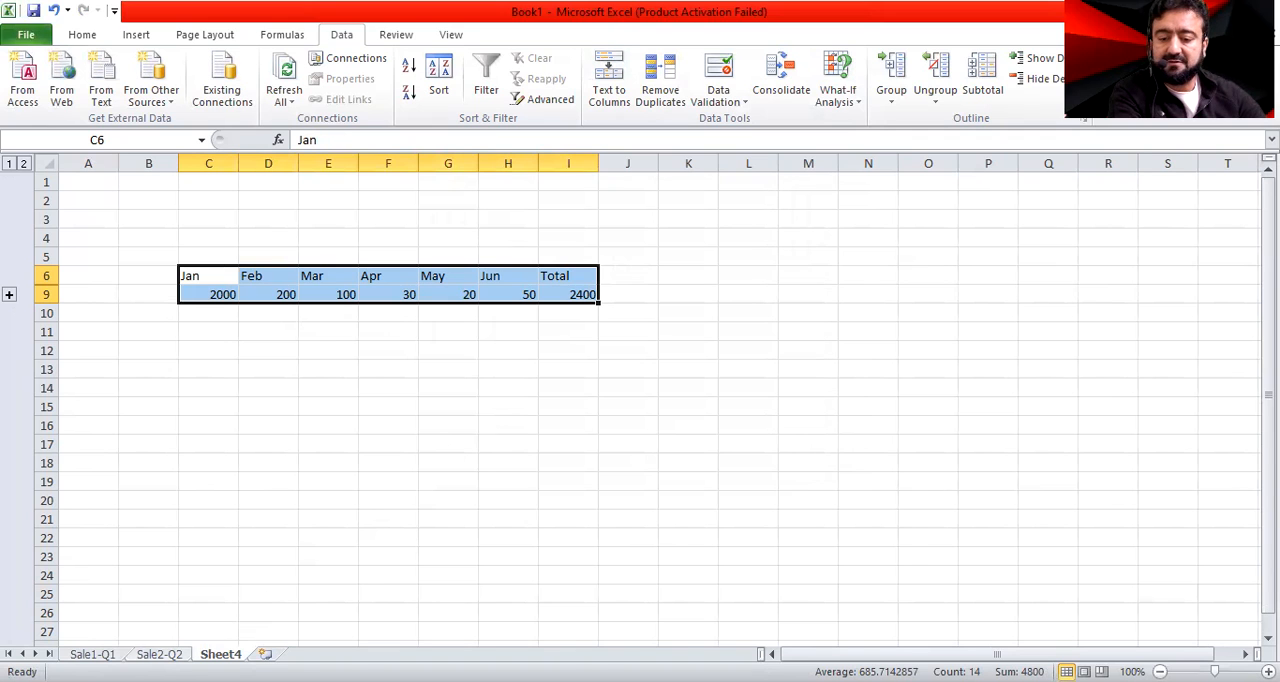
Make the consolidated header row from Jan to Total (C6:I6) on Sheet4 bold
click(93, 654)
key(ctrl+Page_Down)
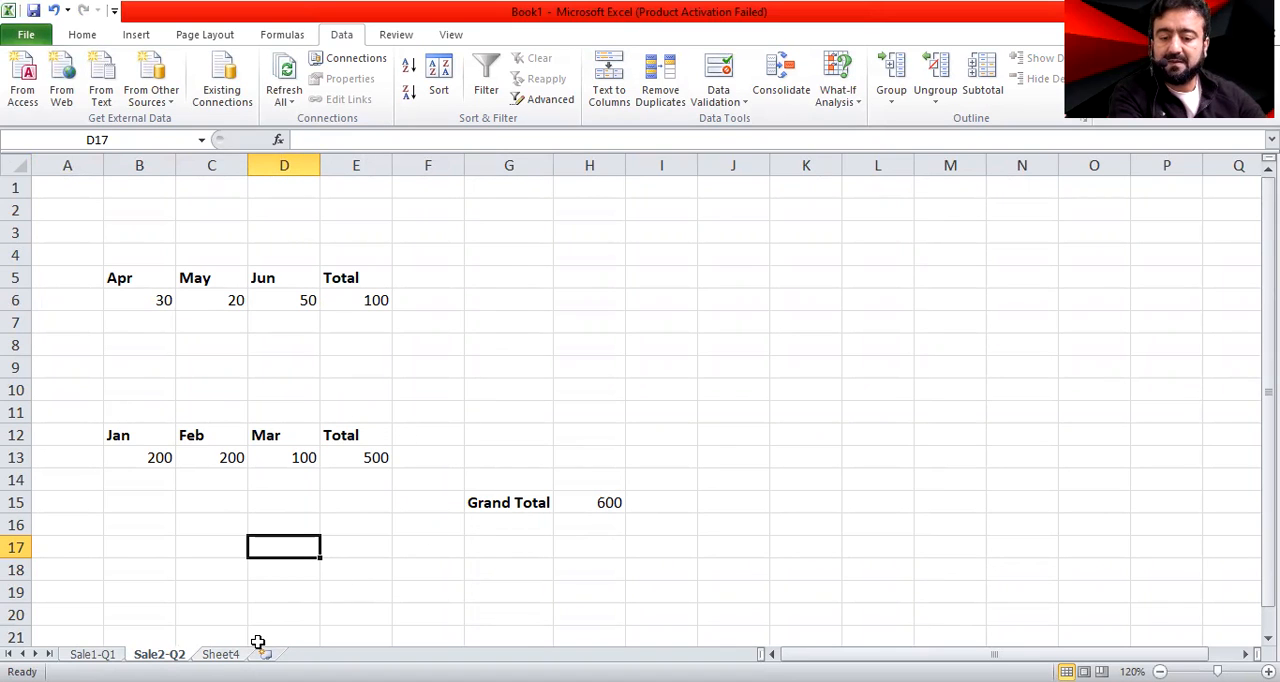
key(ctrl+Page_Down)
click(572, 333)
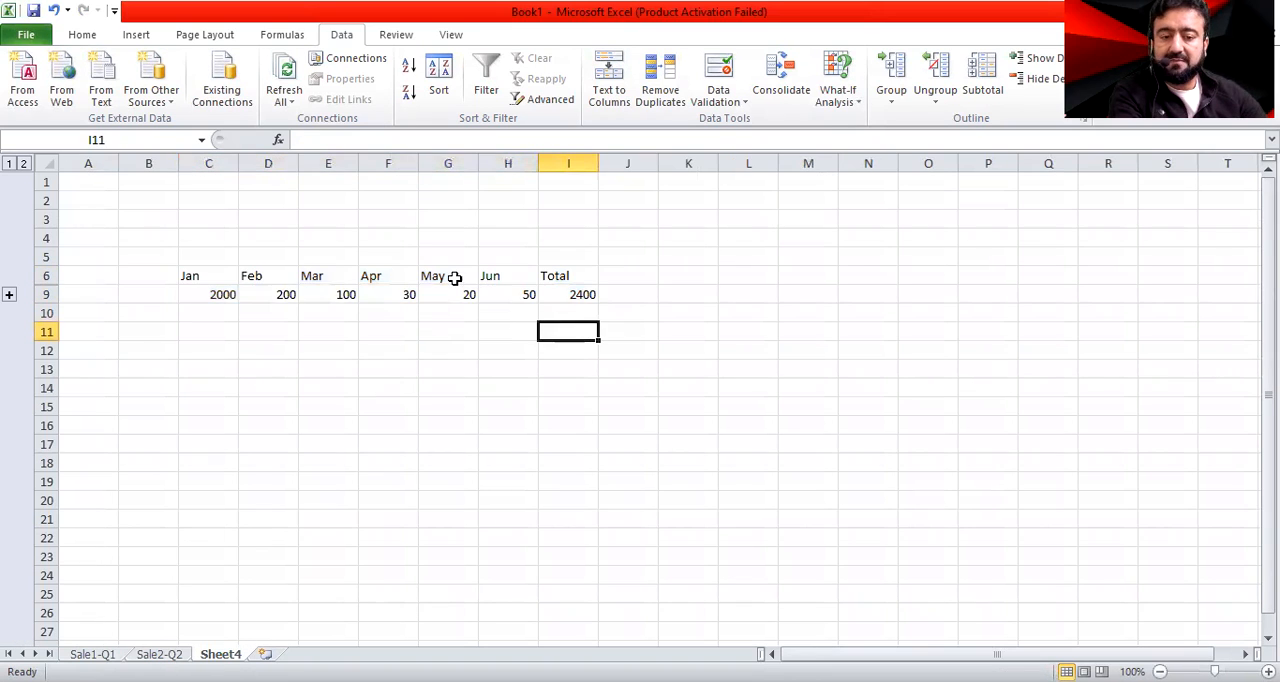
drag(217, 277, 555, 275)
key(ctrl+b)
drag(568, 443, 505, 425)
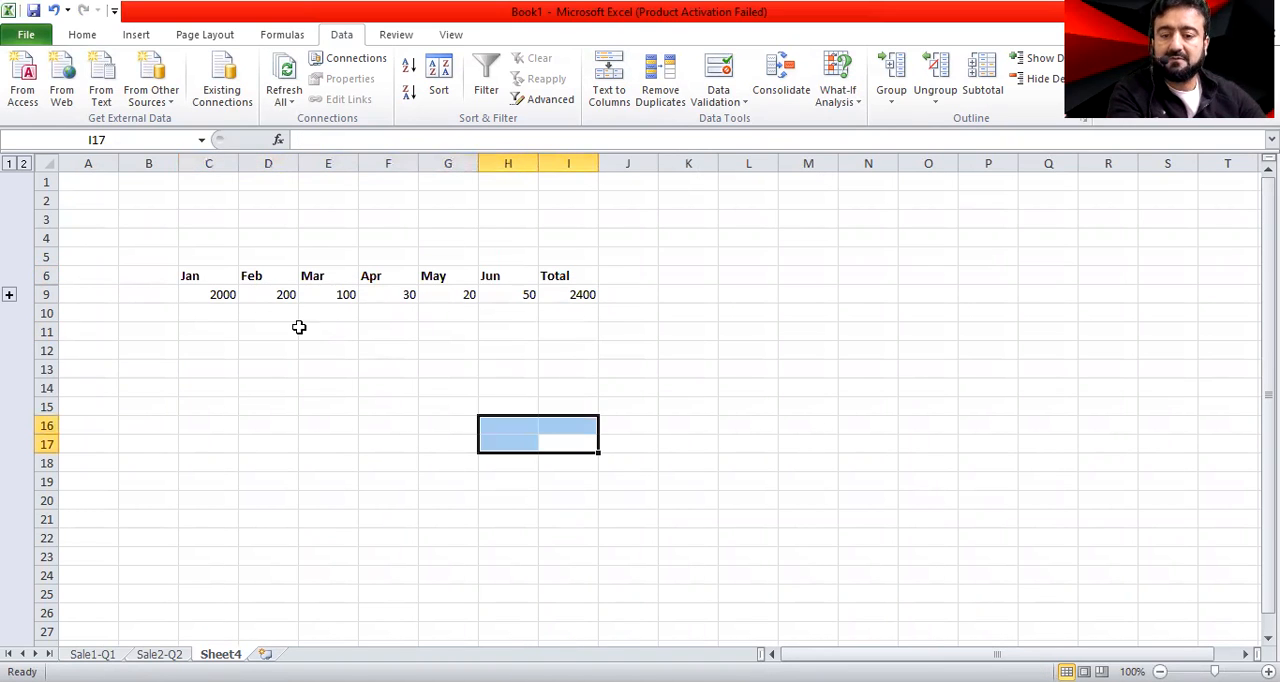
Compare the consolidated Jan to Jun values and Total in row 9 of Sheet4 with the source figures on Sale1-Q1 and Sale2-Q2
click(220, 296)
click(272, 294)
click(348, 294)
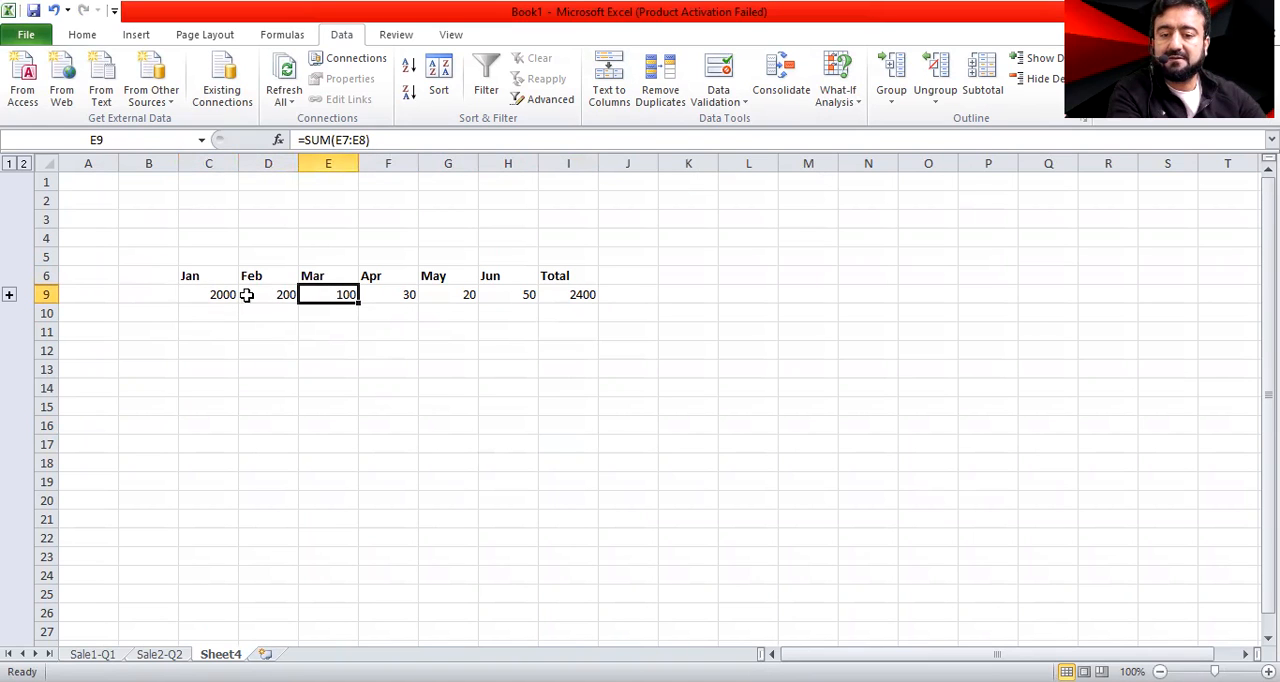
key(ctrl+Page_Up)
key(ctrl+Page_Up)
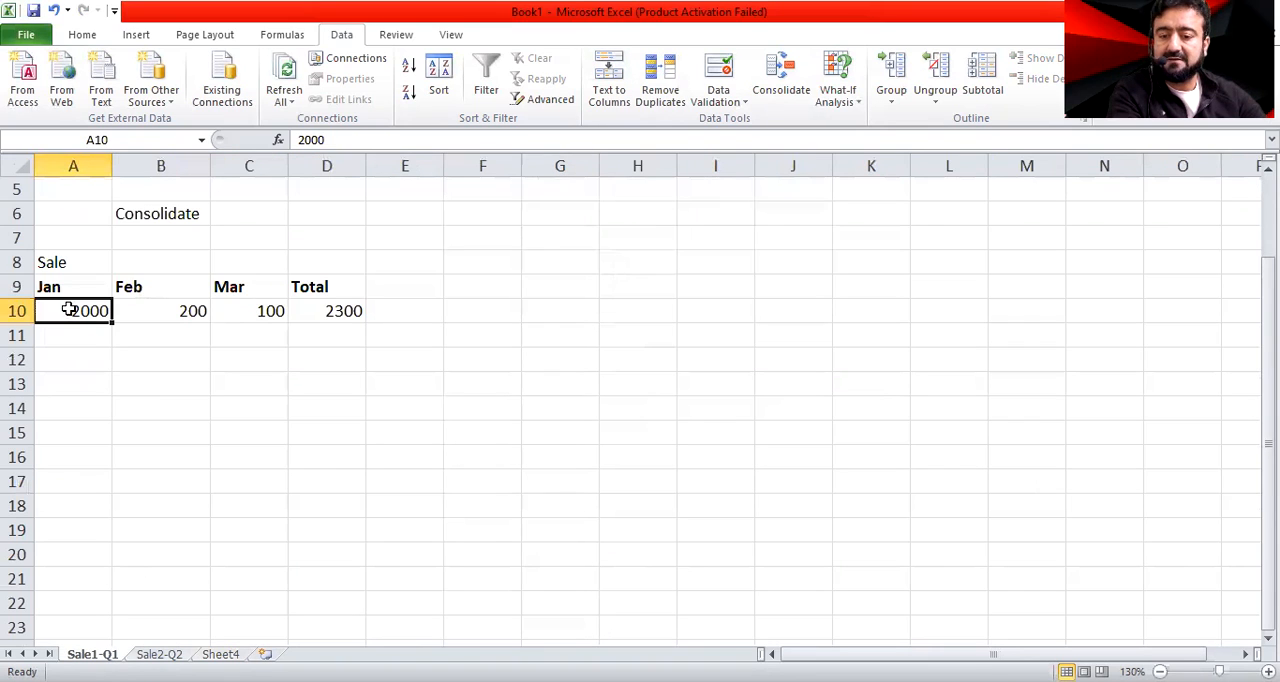
click(150, 643)
click(159, 654)
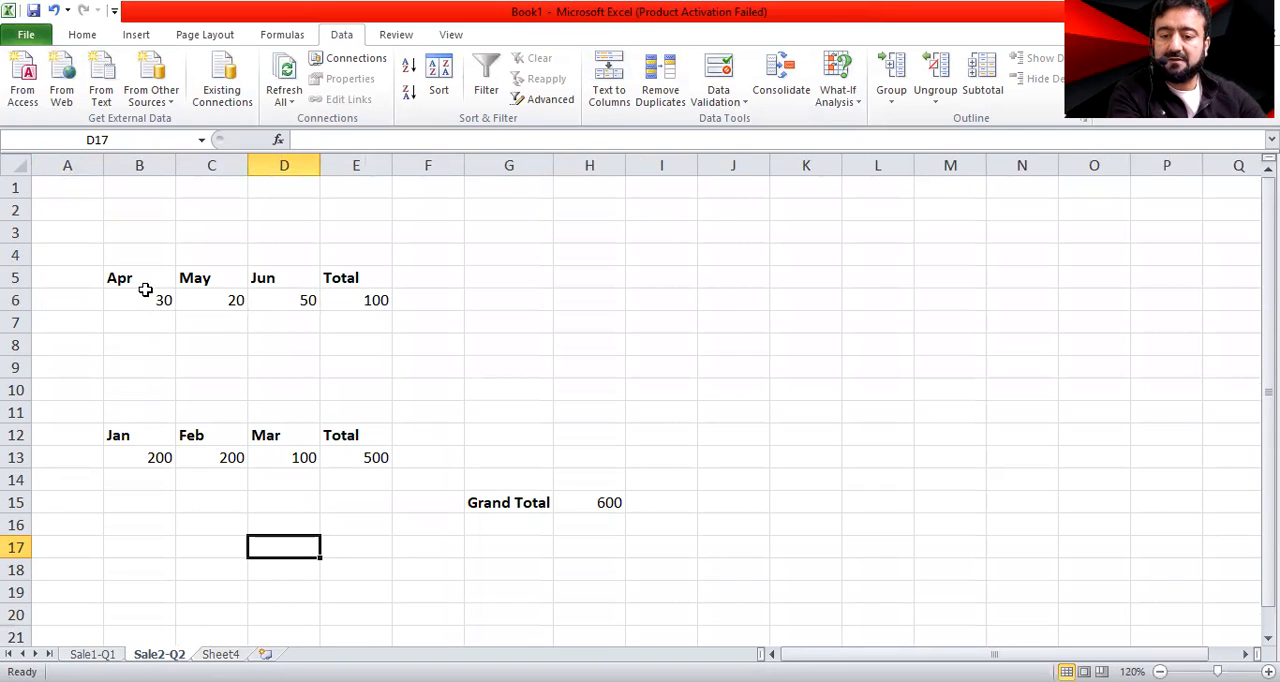
click(142, 300)
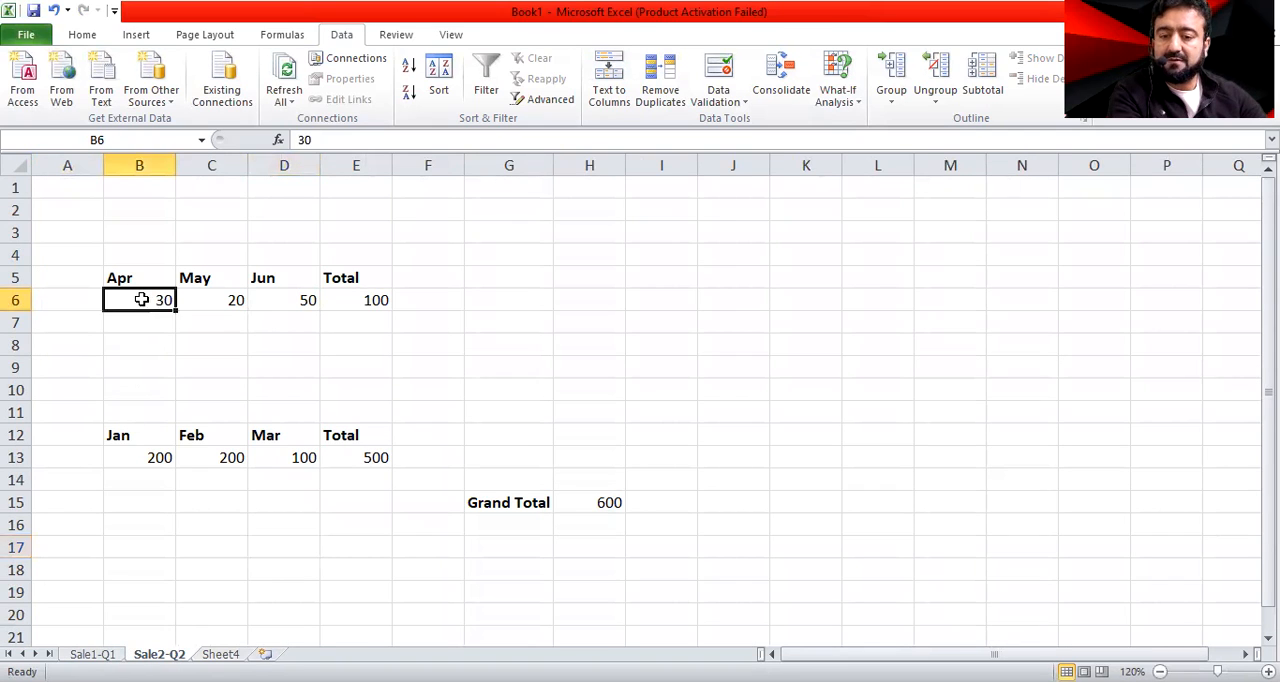
click(218, 301)
click(297, 298)
click(221, 654)
click(405, 294)
click(440, 290)
click(499, 294)
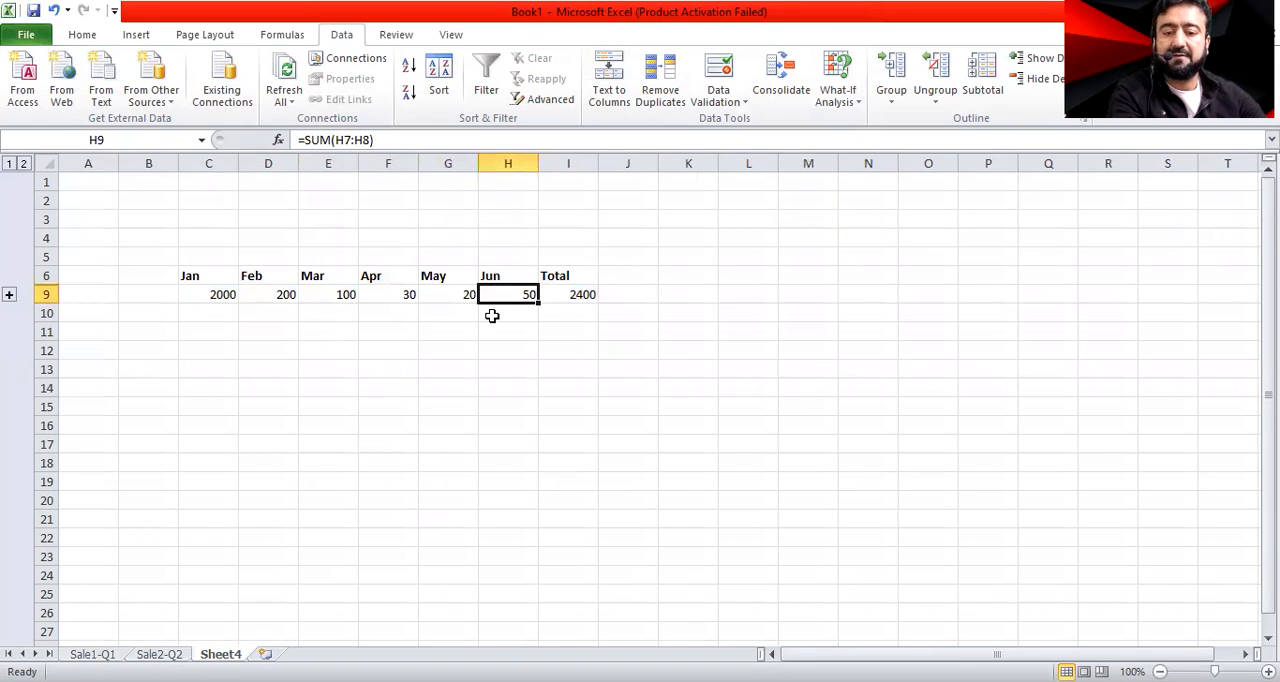
drag(201, 290, 525, 294)
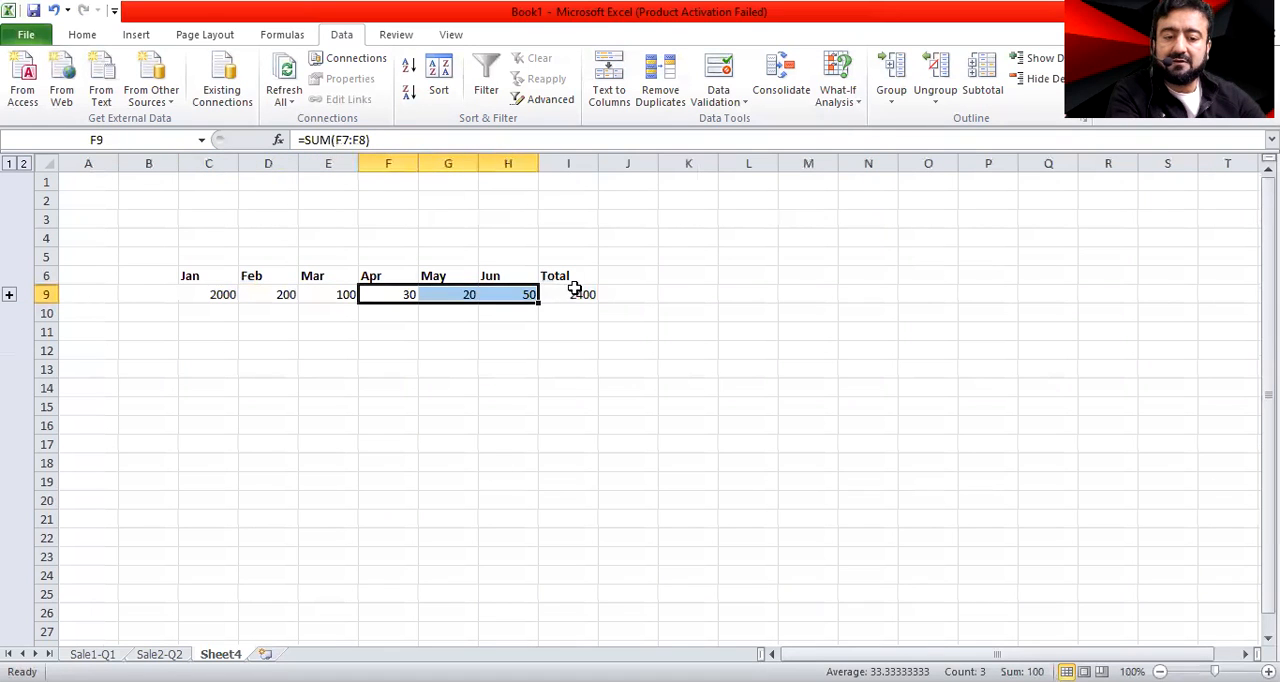
click(576, 294)
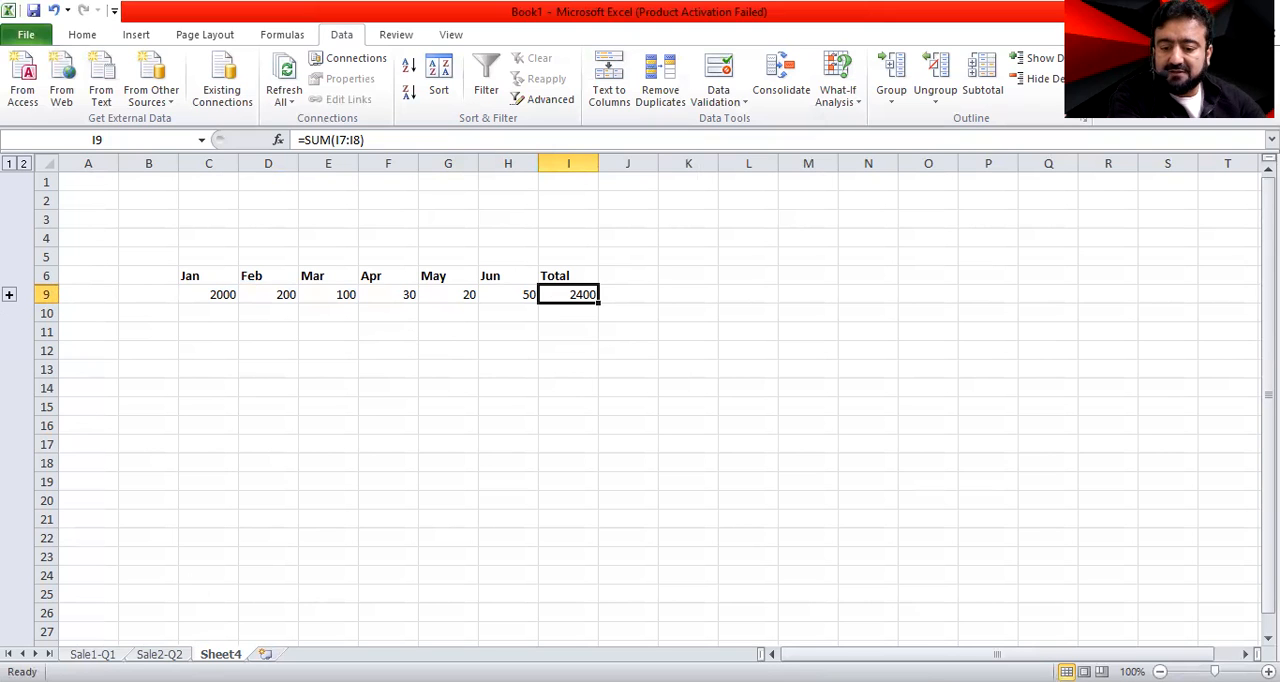
Set the Jun sales value in D6 of Sale2-Q2 to 500 and check the linked Jun figure on Sheet4
key(ctrl+Page_Up)
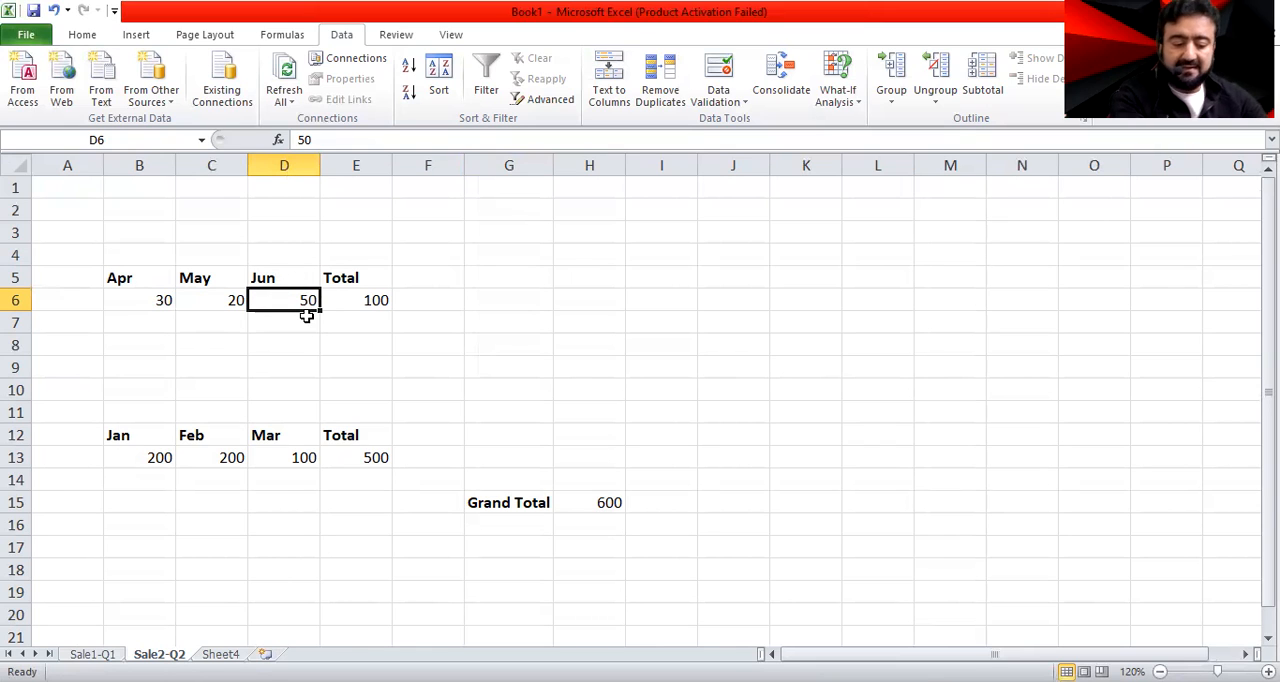
text(50)
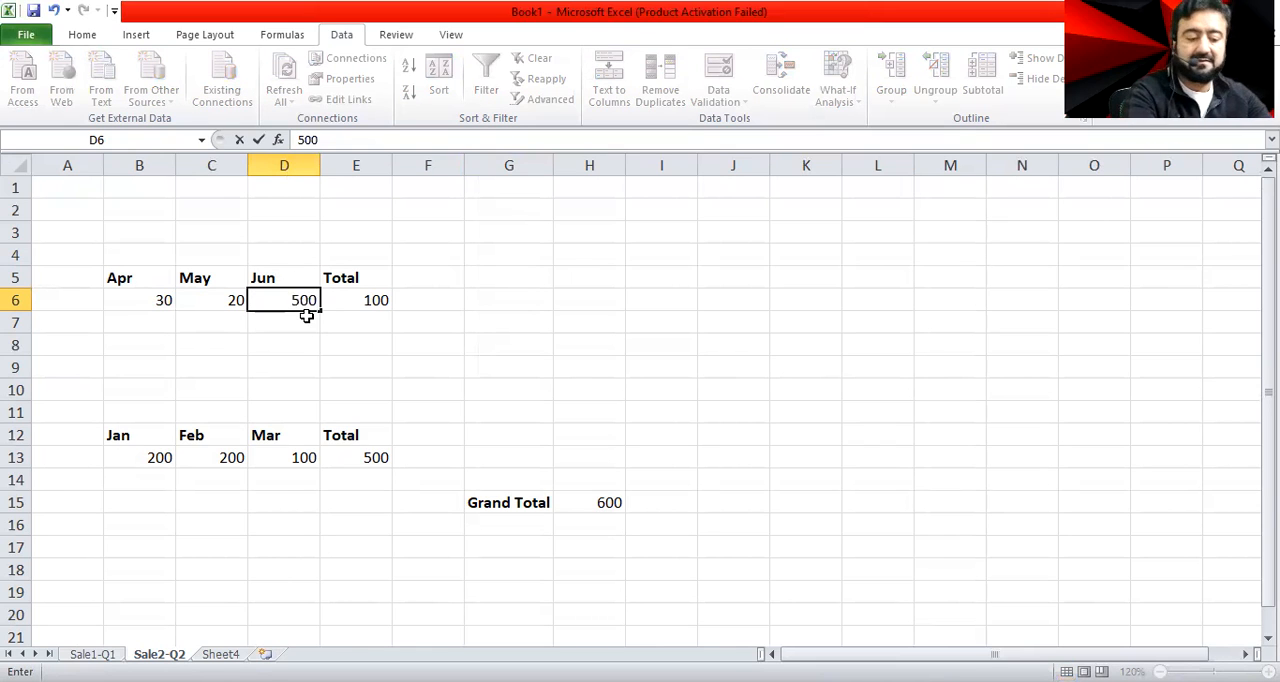
key(Return)
click(272, 297)
click(220, 653)
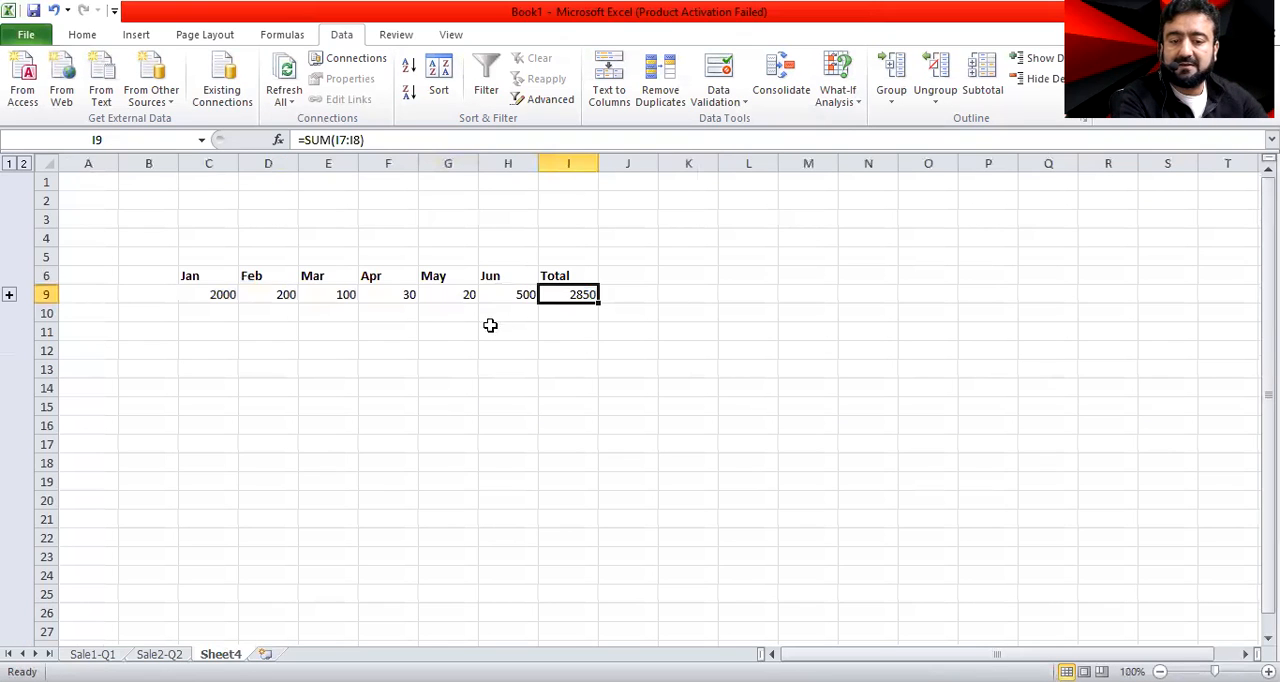
click(507, 292)
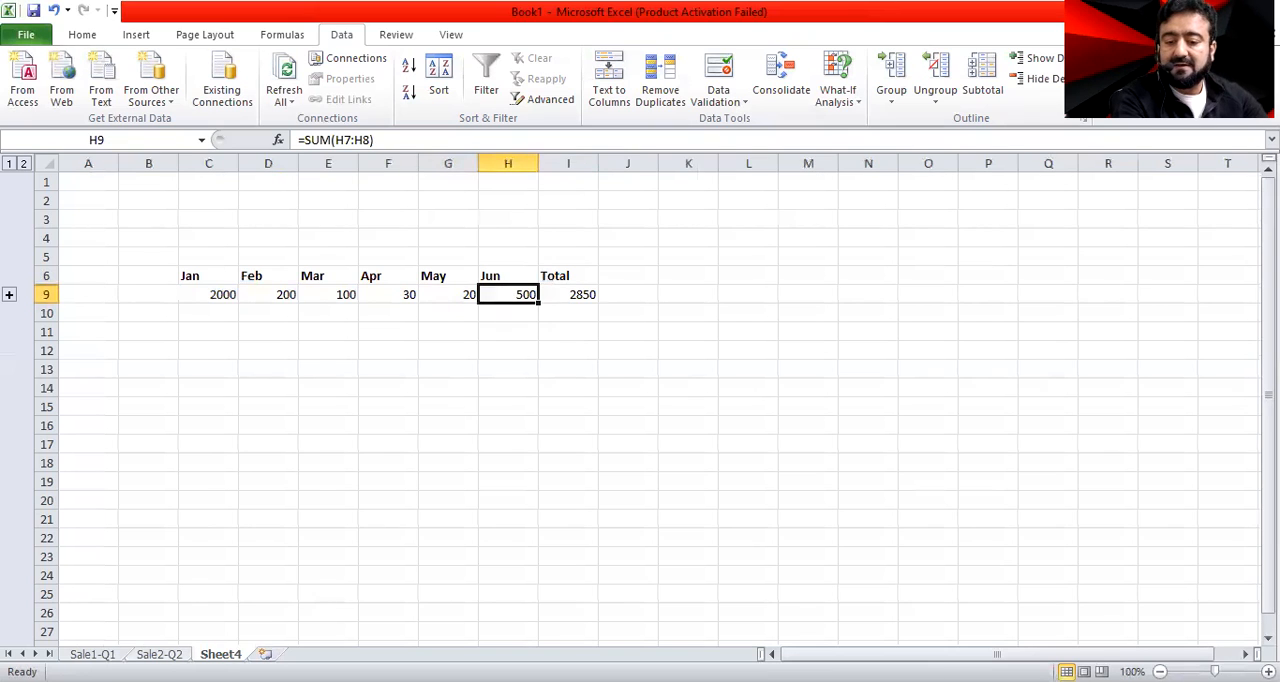
Set the Apr sales value in B6 of Sale2-Q2 to 10 and check the linked Apr figure on Sheet4
click(150, 652)
click(133, 300)
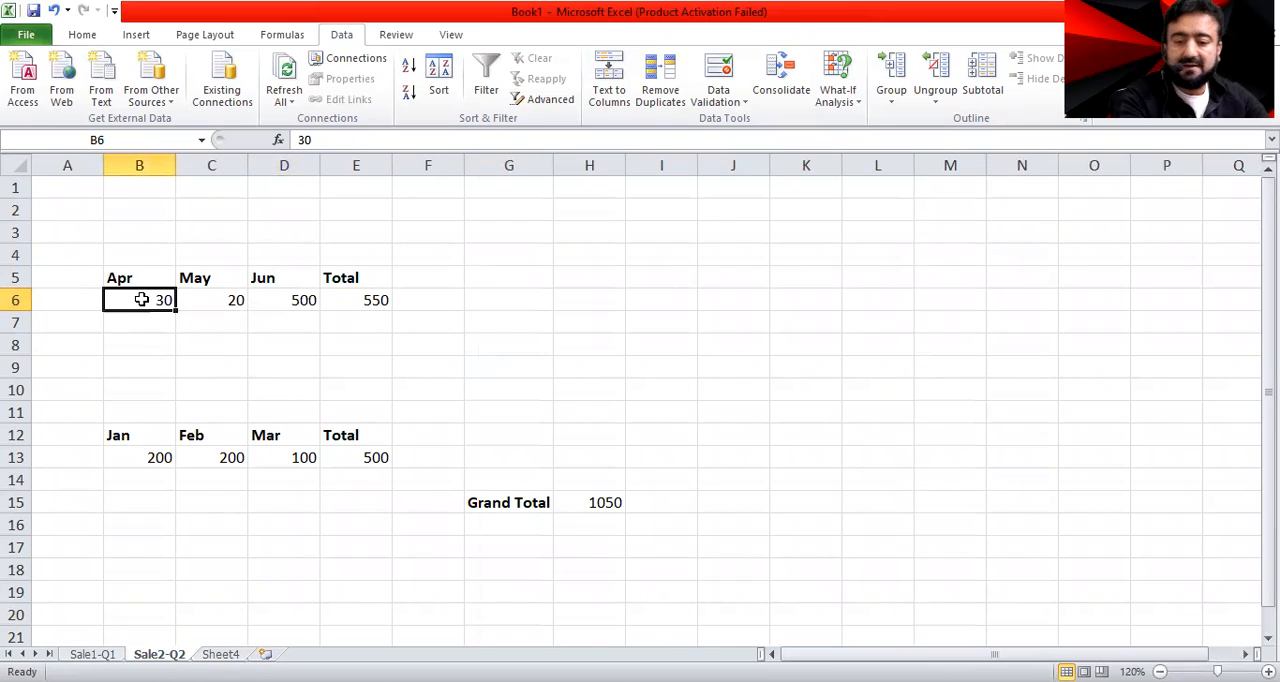
text(10)
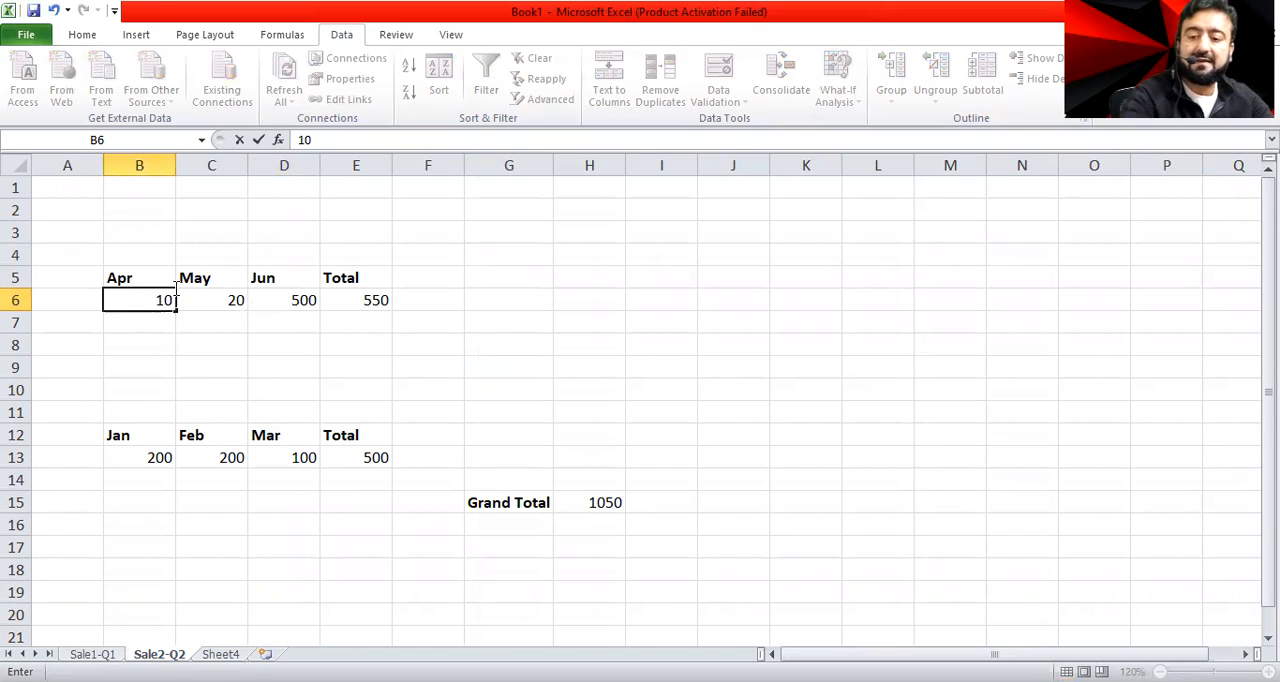
key(Return)
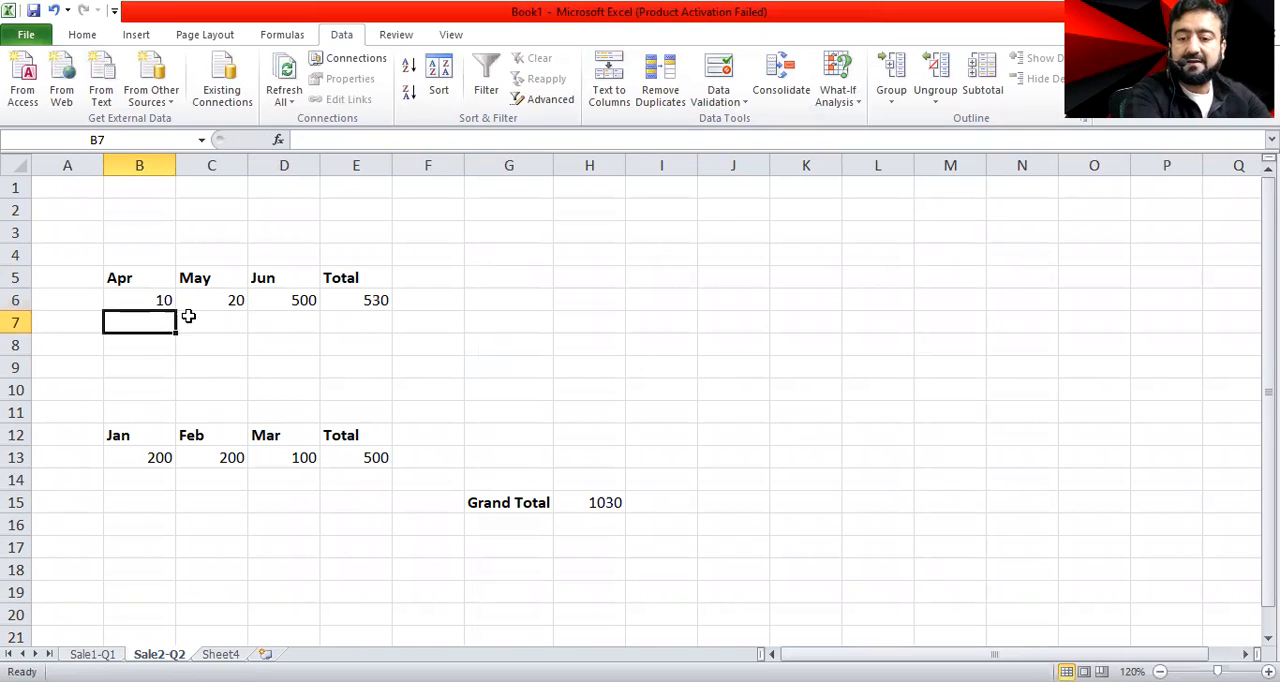
click(222, 653)
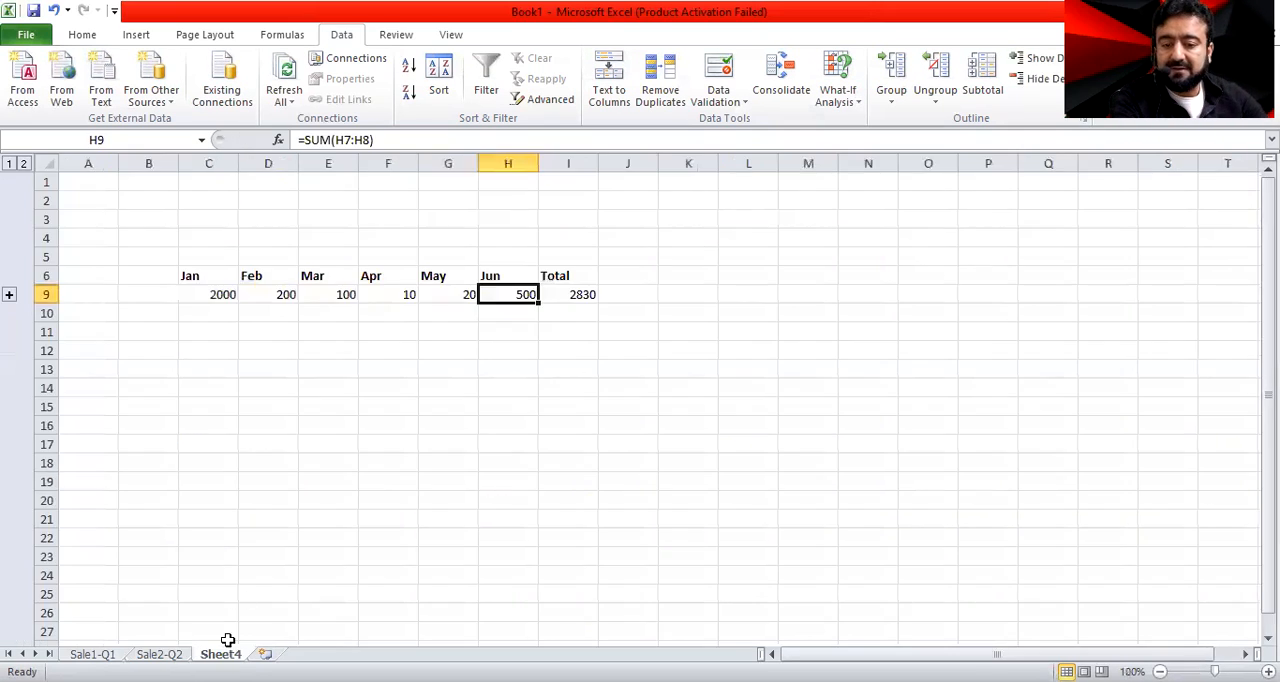
click(395, 283)
click(403, 297)
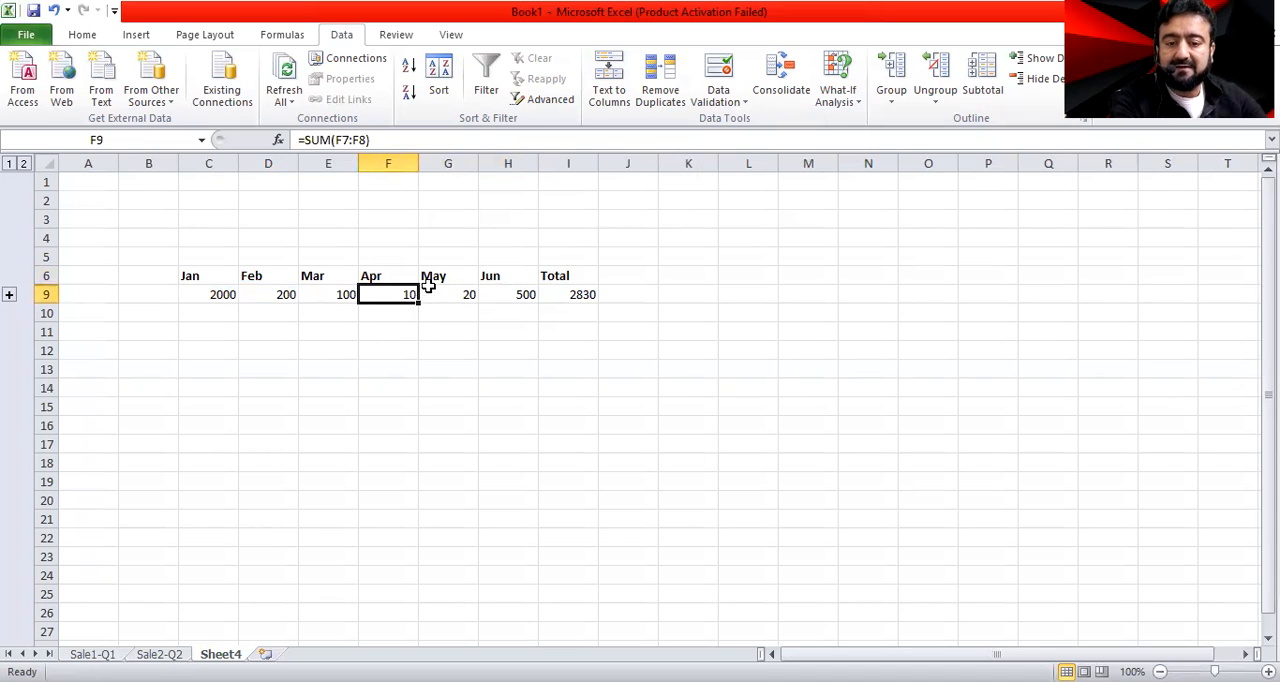
Expand the grouped source rows 7 and 8 above the consolidated row on Sheet4
click(93, 654)
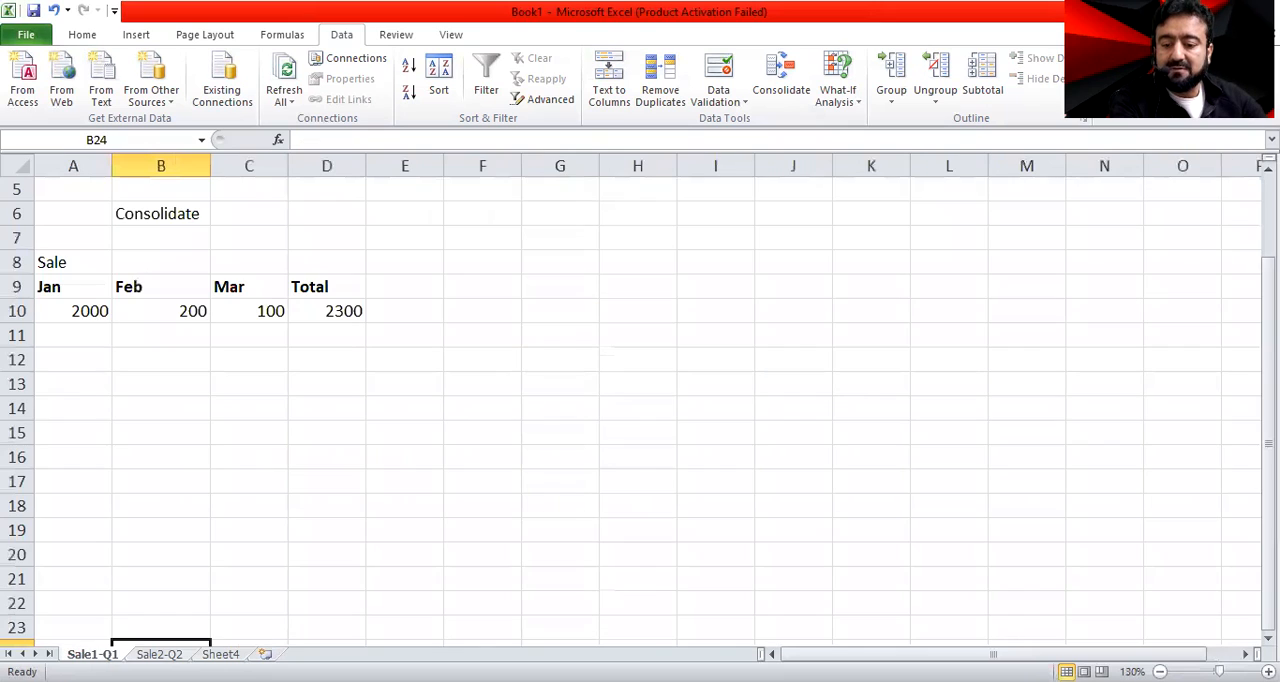
key(ctrl+Page_Down)
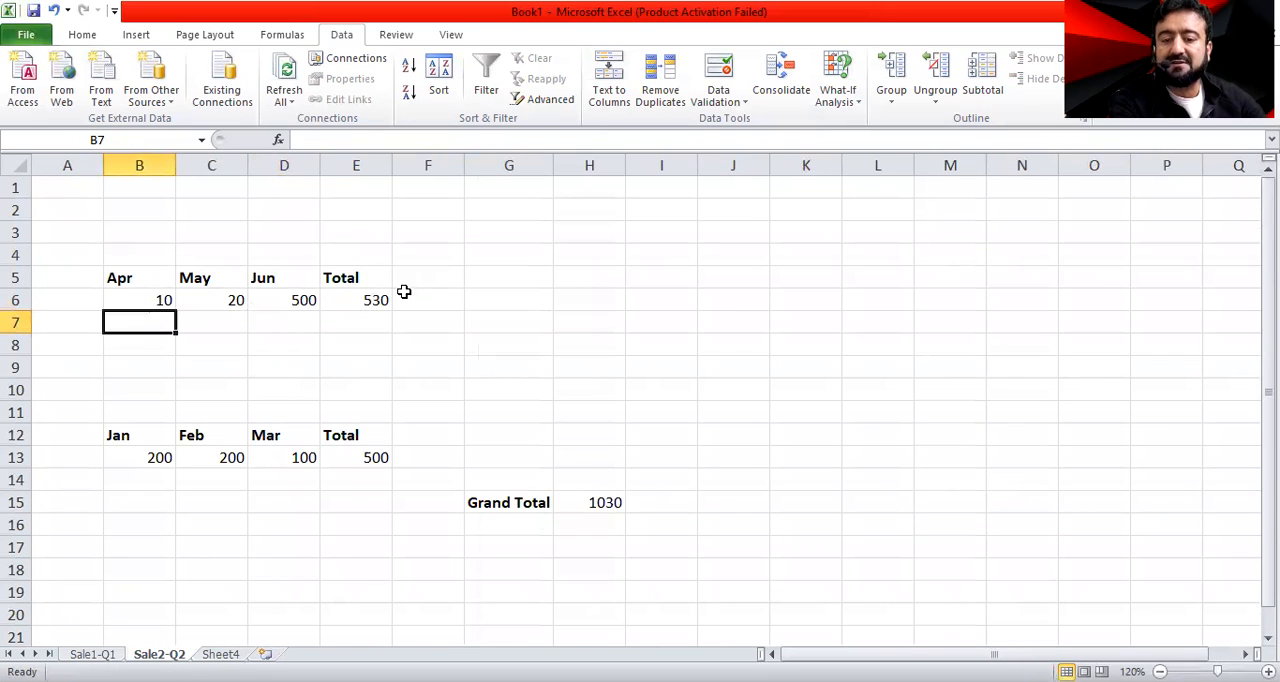
key(ctrl+Page_Down)
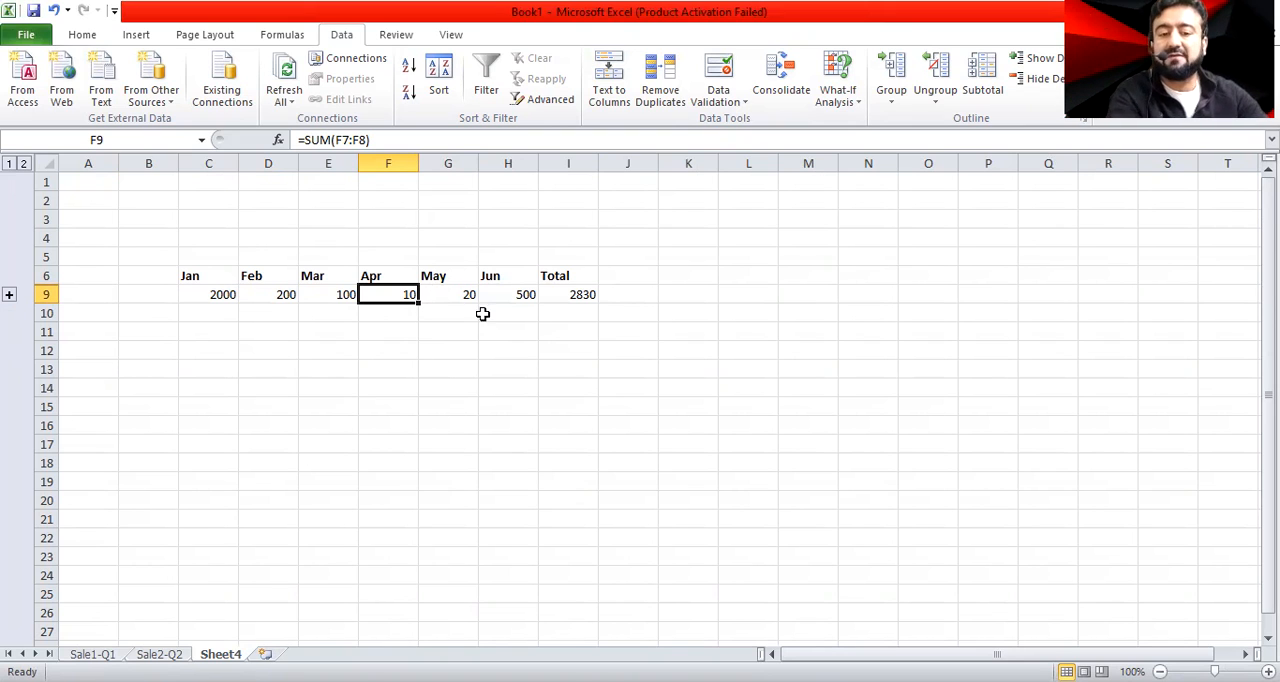
click(579, 294)
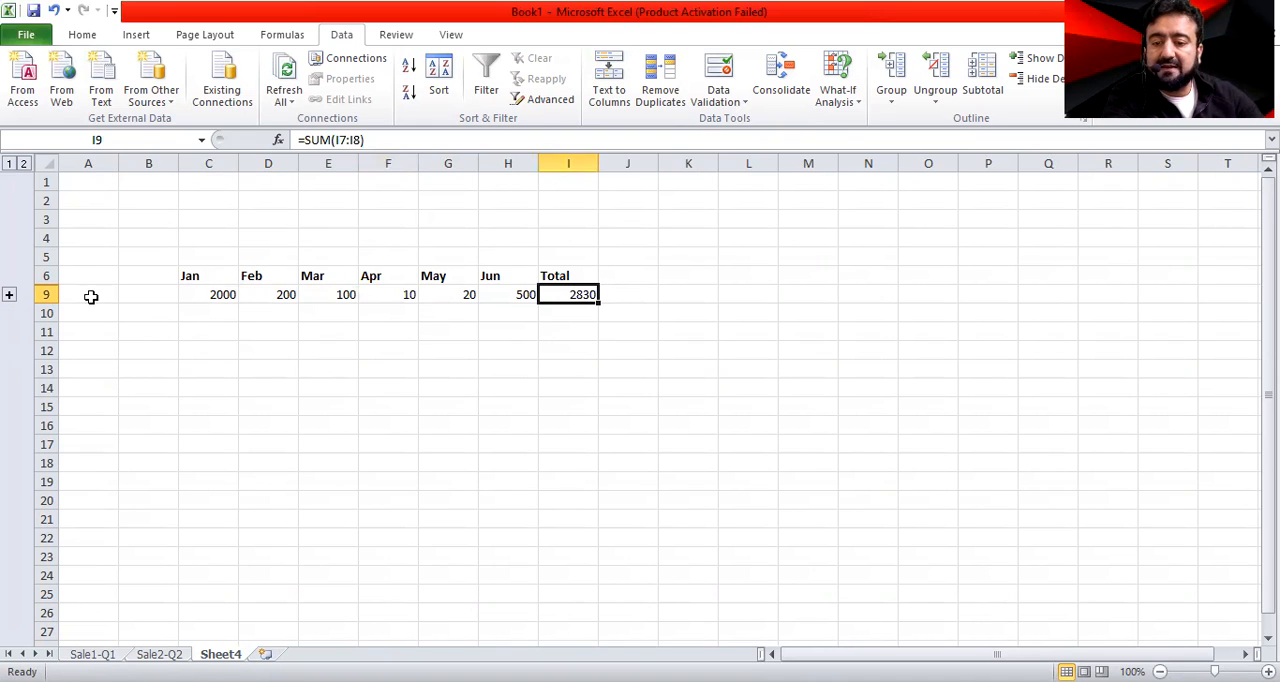
click(16, 289)
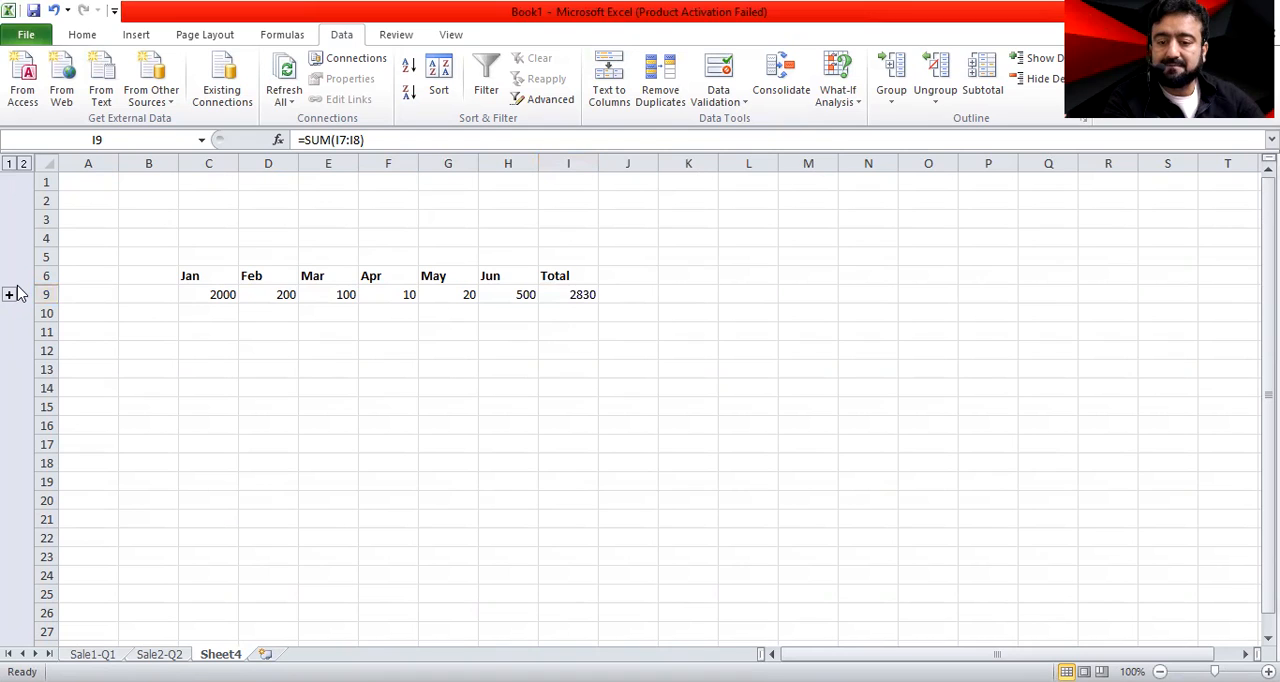
click(13, 296)
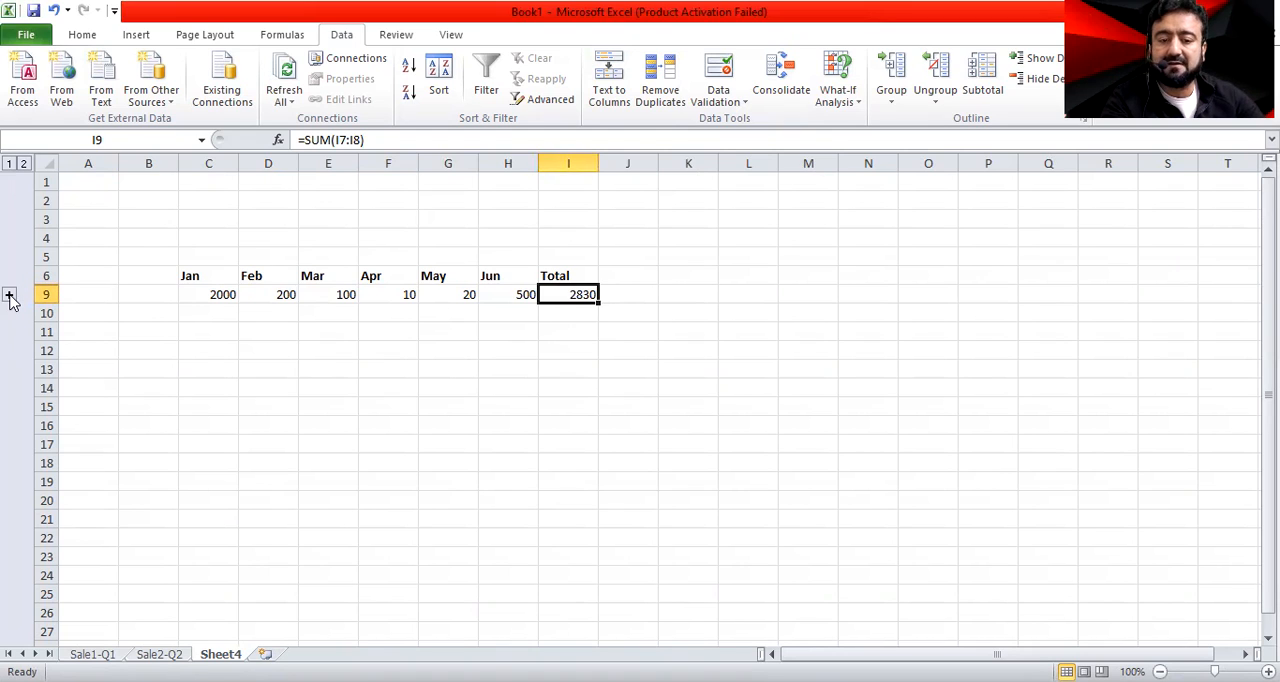
click(10, 296)
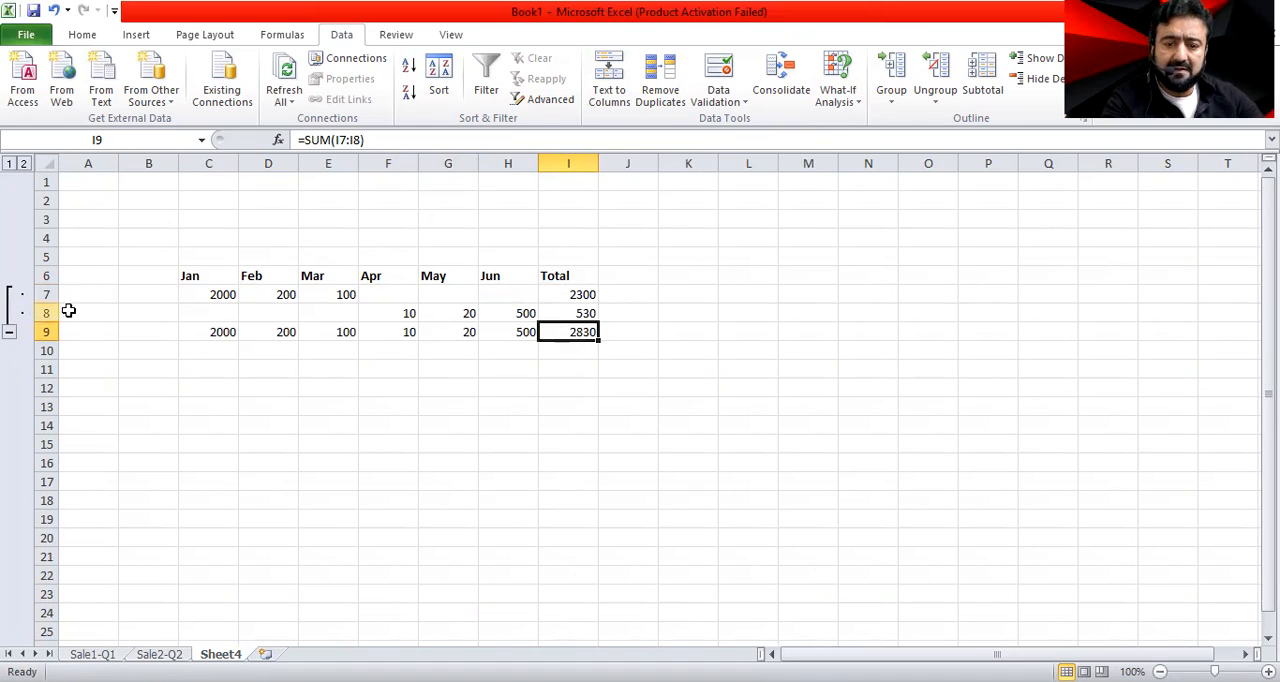
Examine the monthly source links in rows 7 and 8 and the monthly sums in row 9 of Sheet4
click(214, 294)
click(261, 288)
click(328, 294)
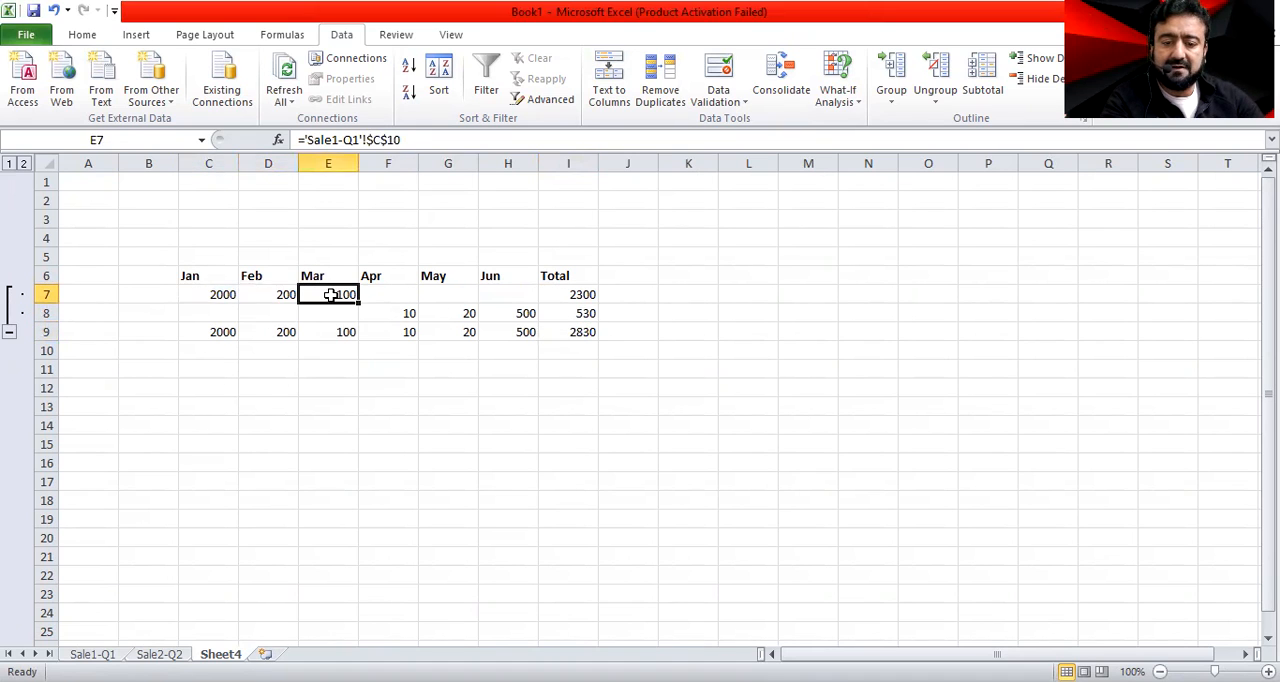
click(397, 314)
click(454, 313)
click(503, 314)
click(225, 333)
click(274, 332)
click(331, 332)
click(398, 335)
click(449, 335)
click(509, 334)
Trace how the quarterly totals in I7 and I8 of Sheet4 feed the consolidated Total in I9
click(283, 294)
click(327, 293)
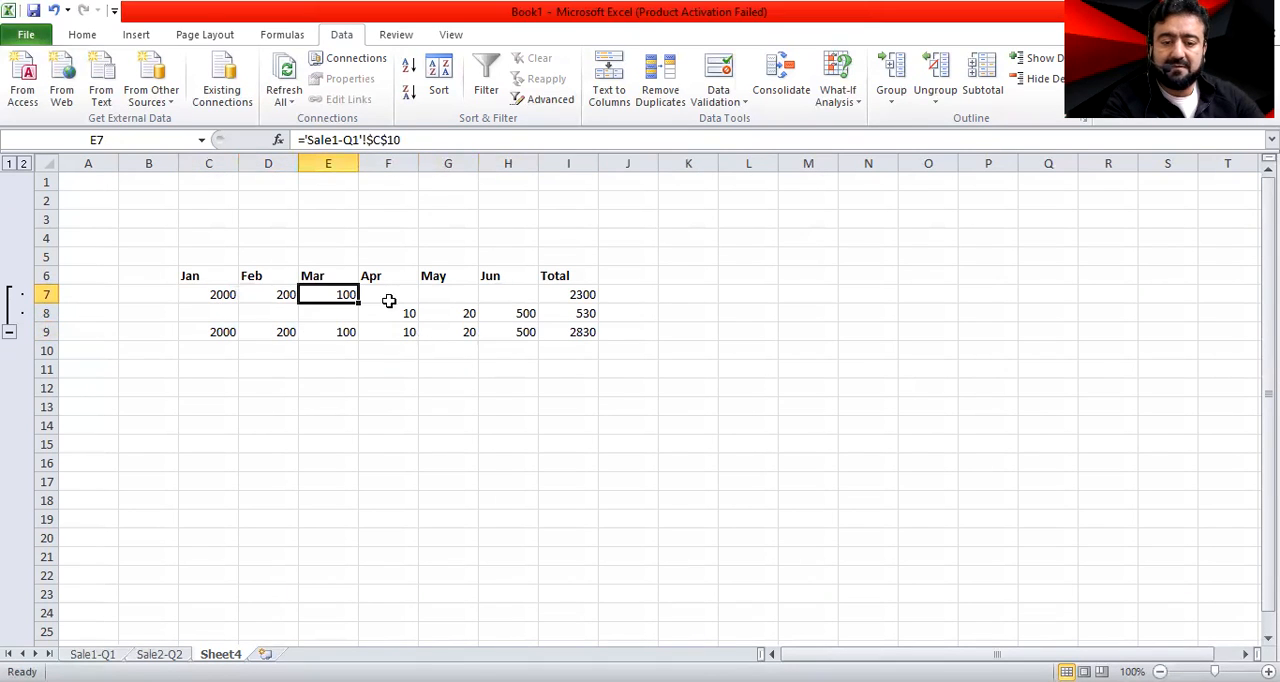
click(585, 292)
click(395, 313)
click(457, 314)
click(516, 312)
click(582, 312)
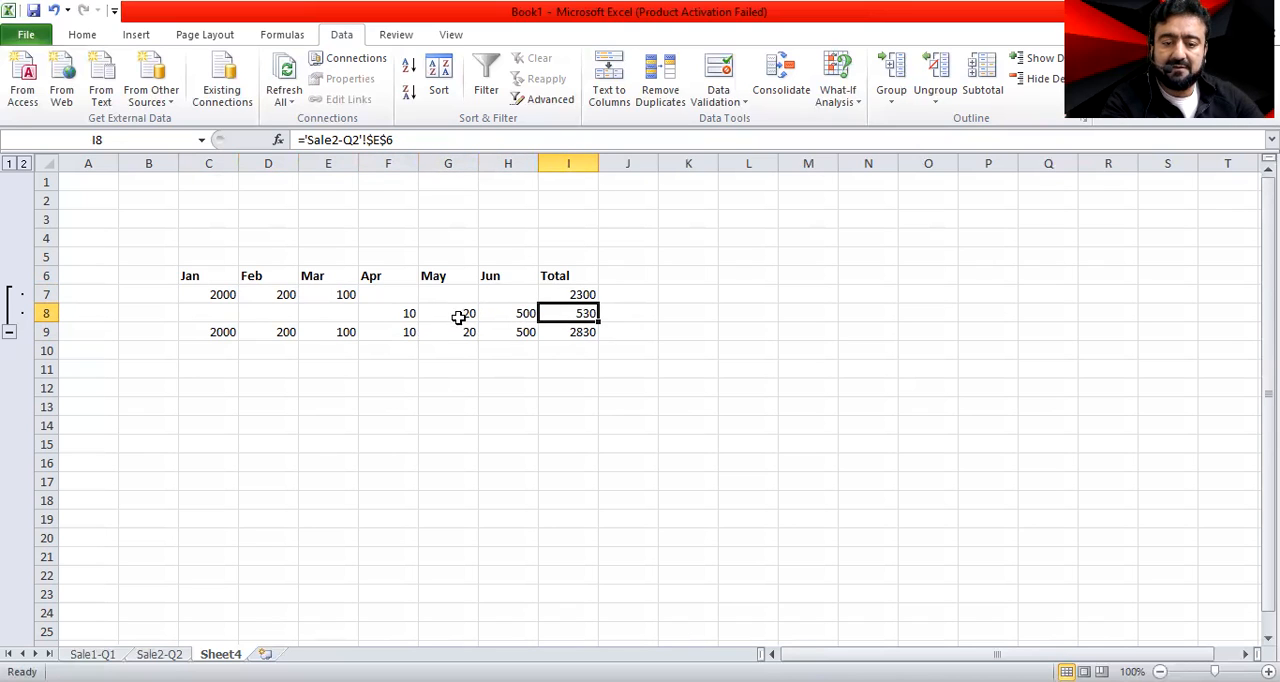
click(580, 334)
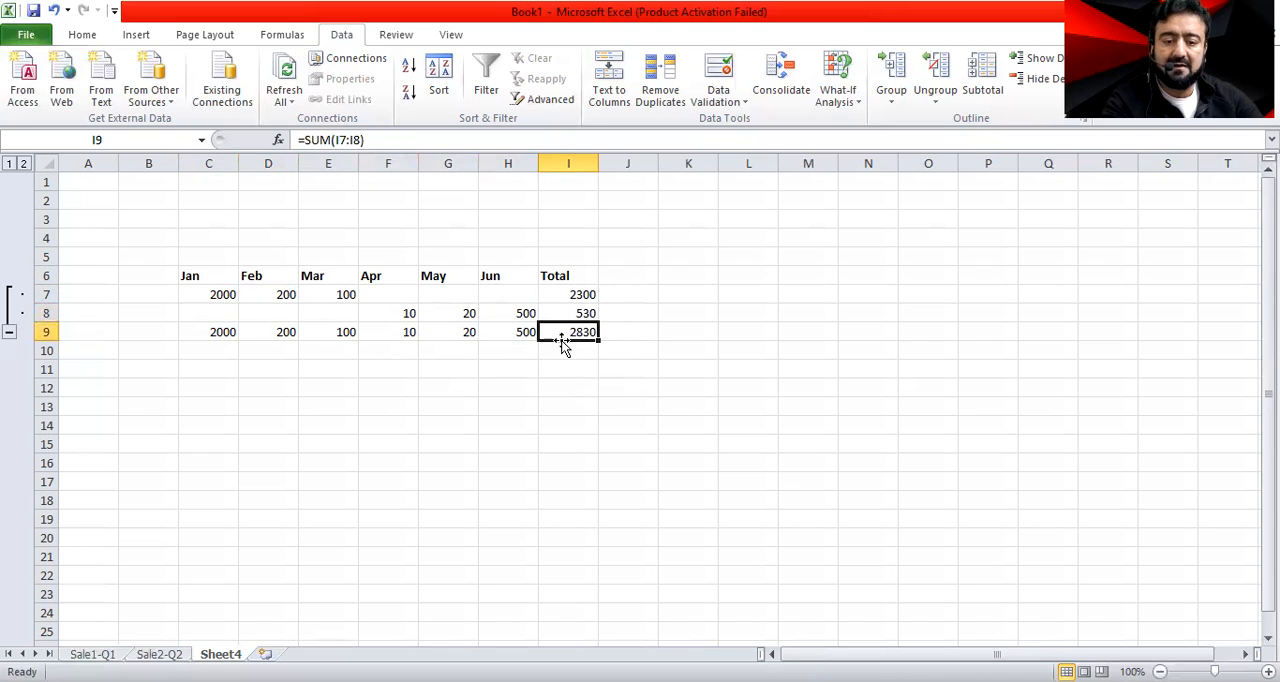